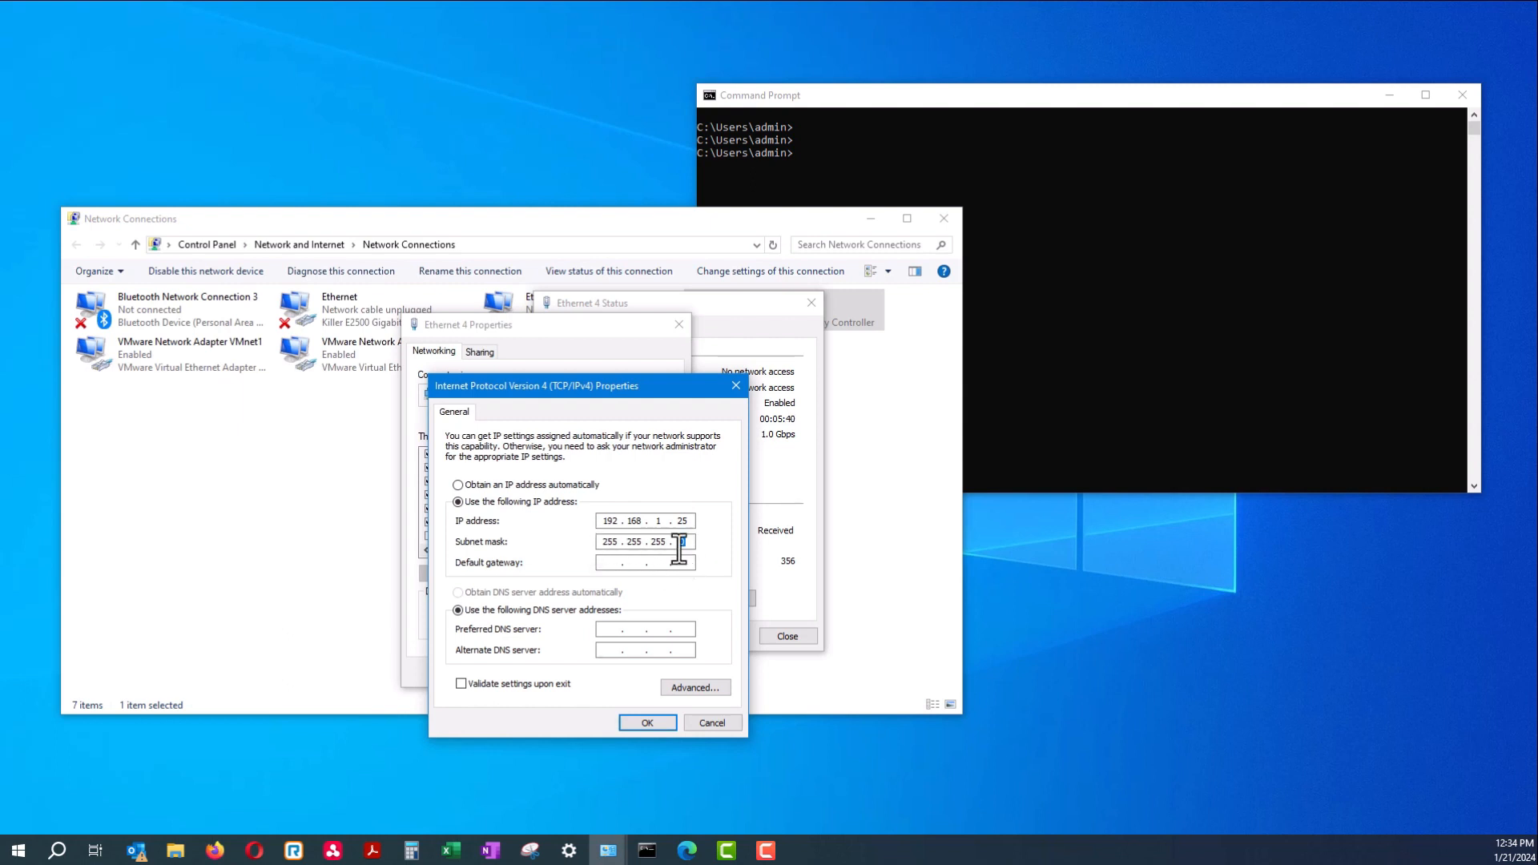
Set Ethernet 4's IPv4 address to 192.168.1.25 with mask 255.255.255.0 and save it
click(690, 520)
drag(694, 520, 677, 520)
drag(689, 521, 679, 521)
click(694, 521)
click(666, 723)
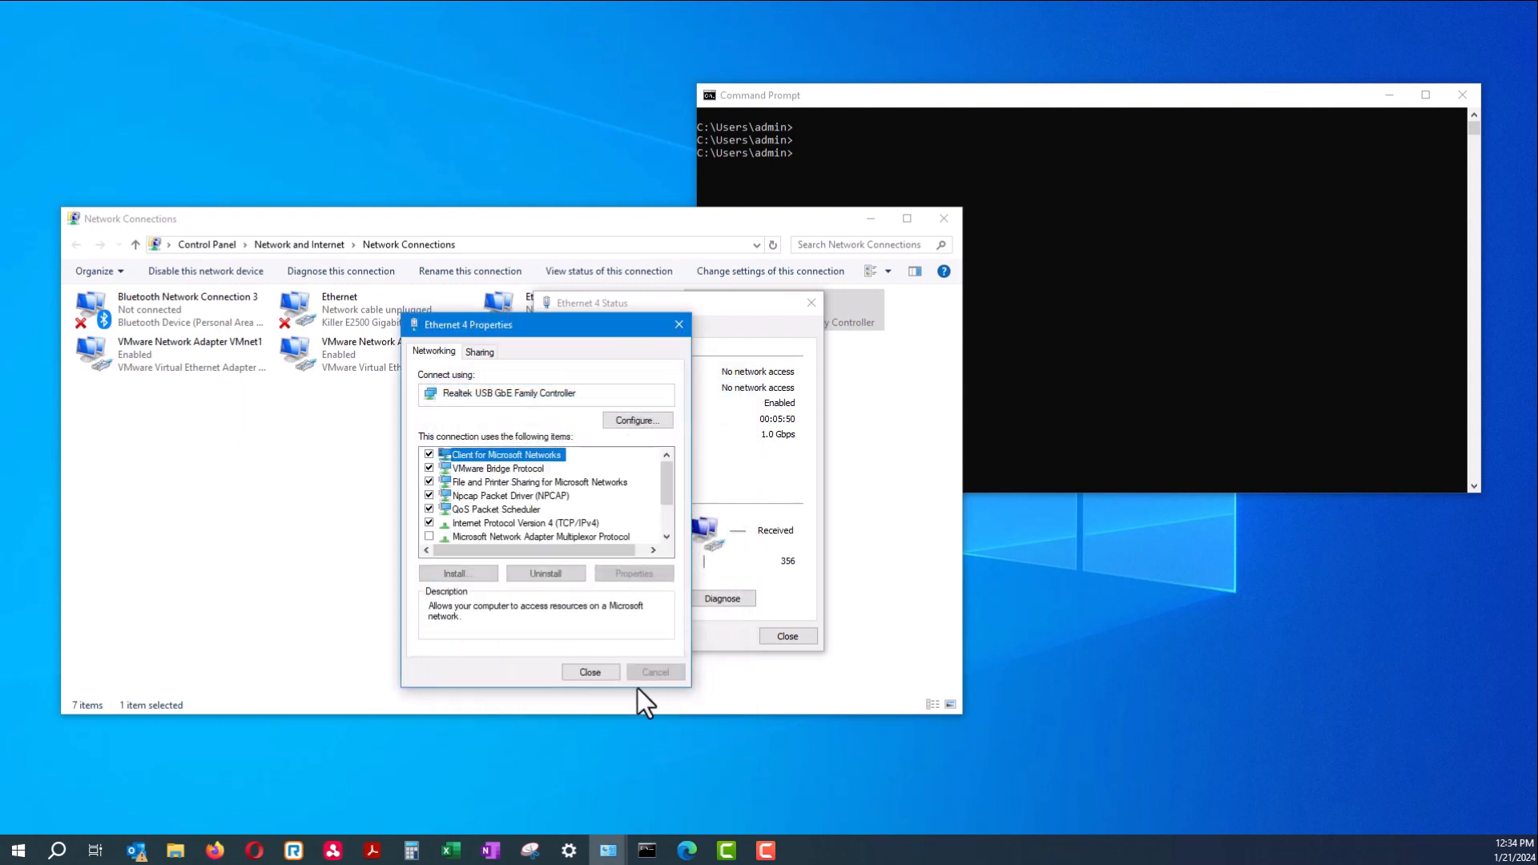
Close the Ethernet 4 properties and status windows and return to Command Prompt
click(602, 671)
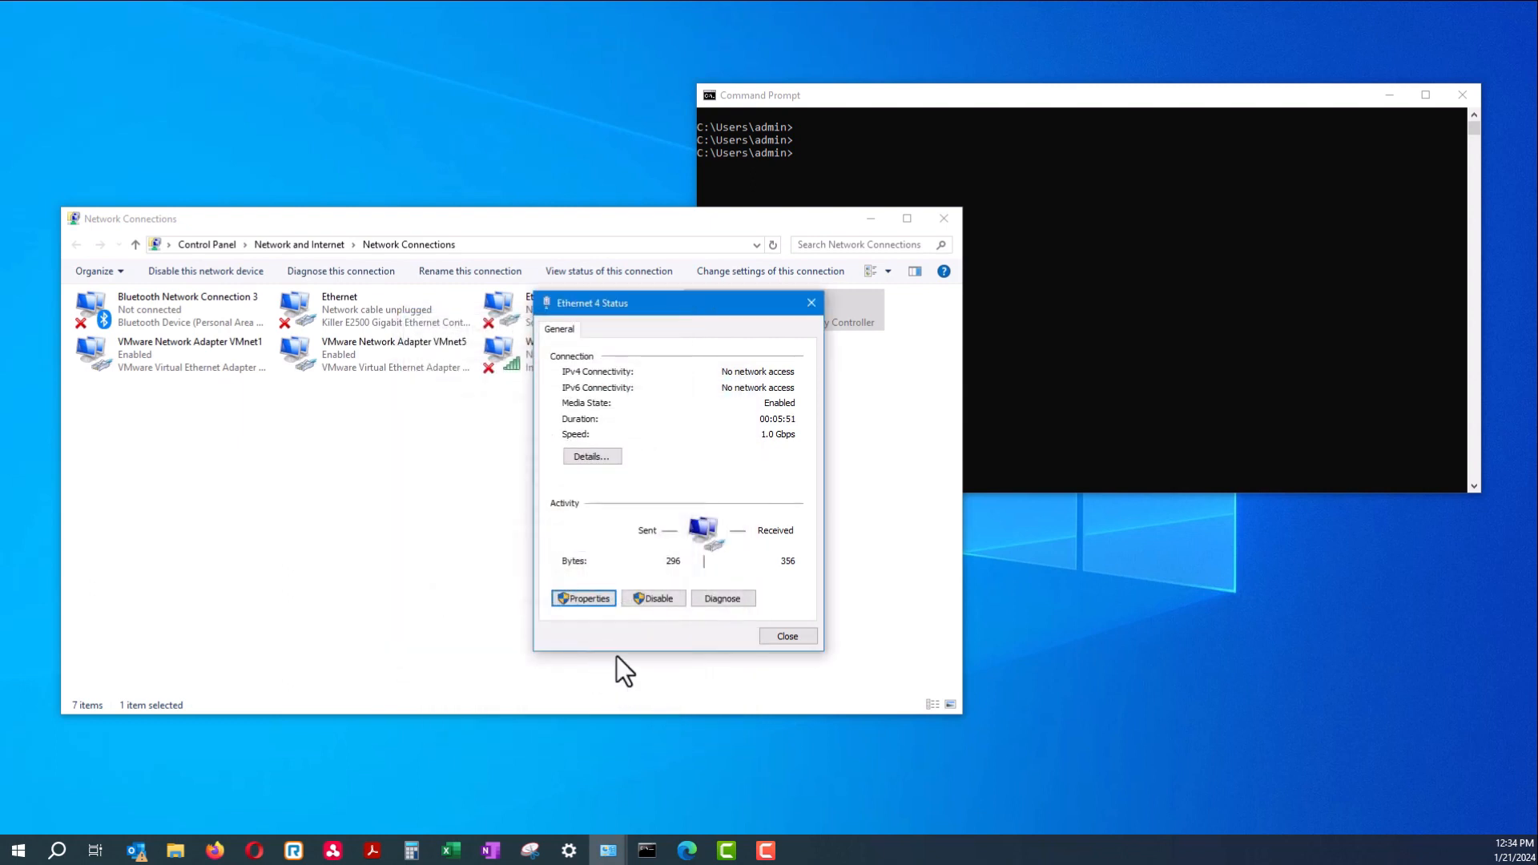
click(787, 636)
click(1041, 344)
Ping the switch at 192.168.1.254 to confirm 0% loss, then launch a new Edge window
key(Return)
key(Return)
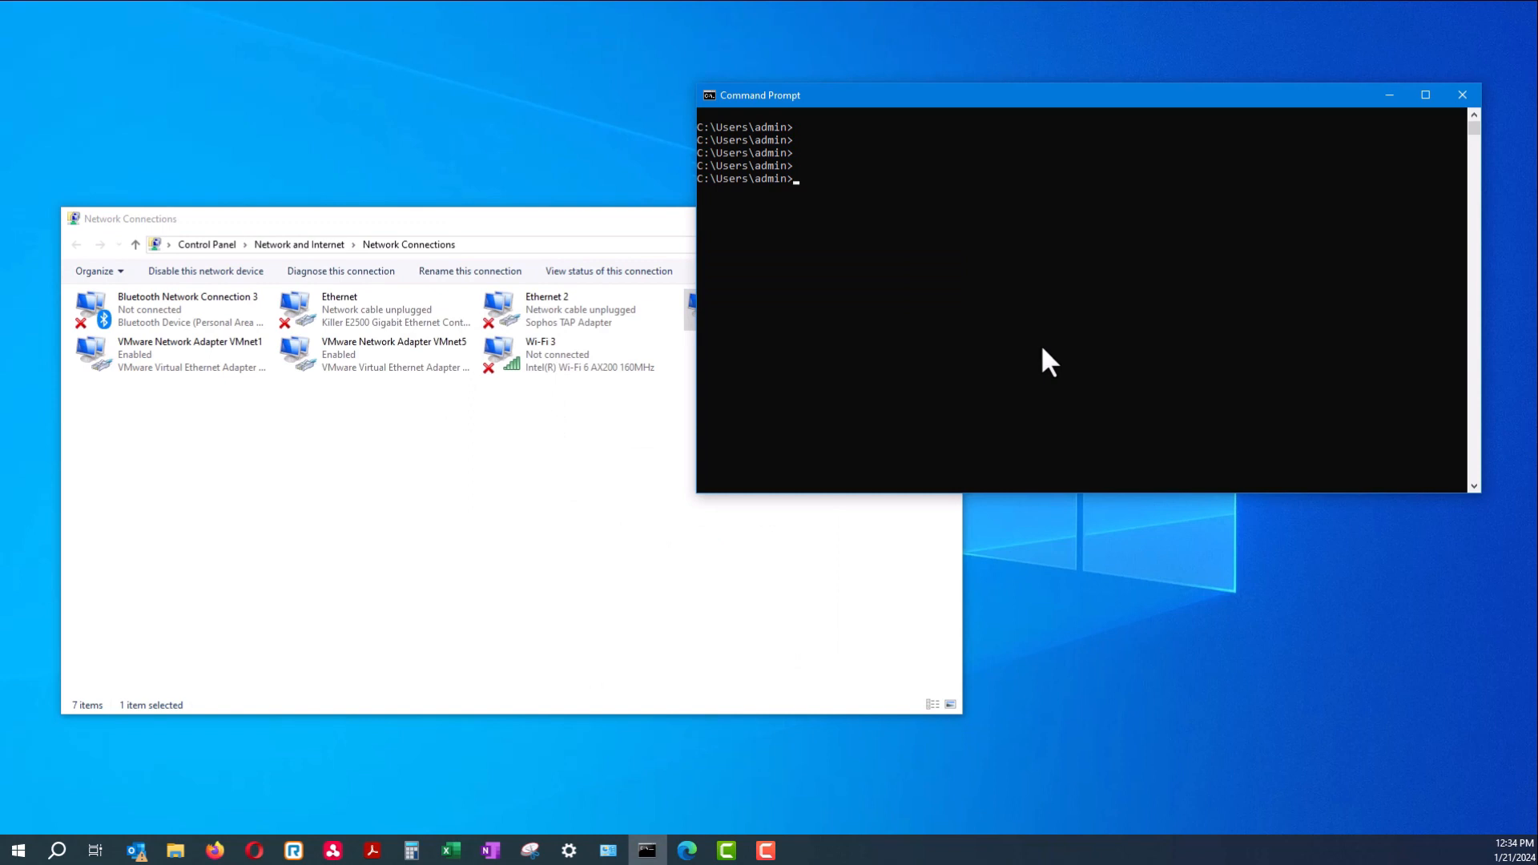
text(ping 192.168.1.254)
key(Return)
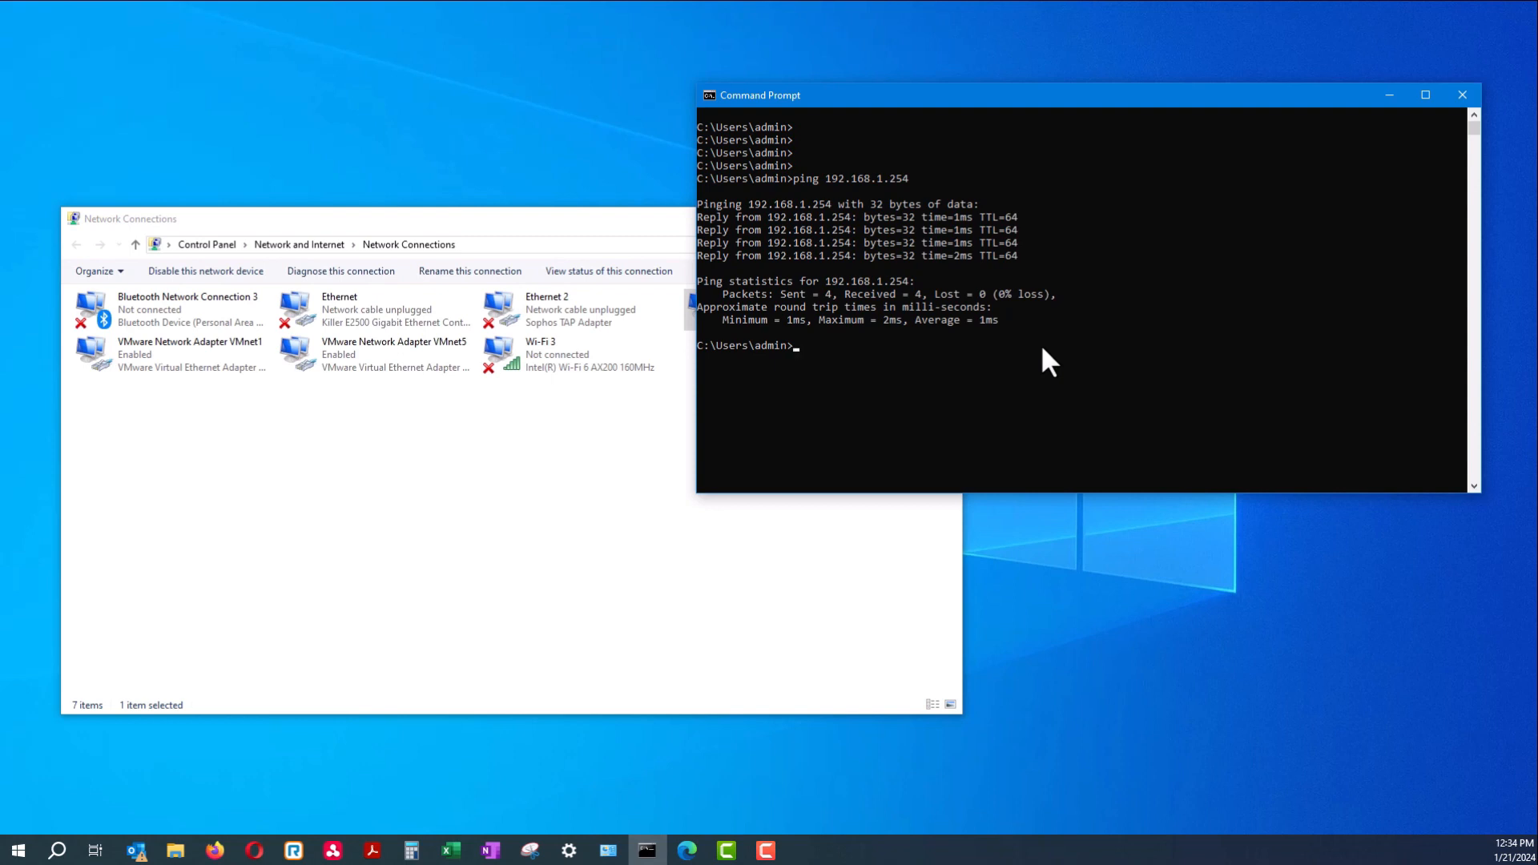
drag(904, 175, 834, 173)
click(833, 178)
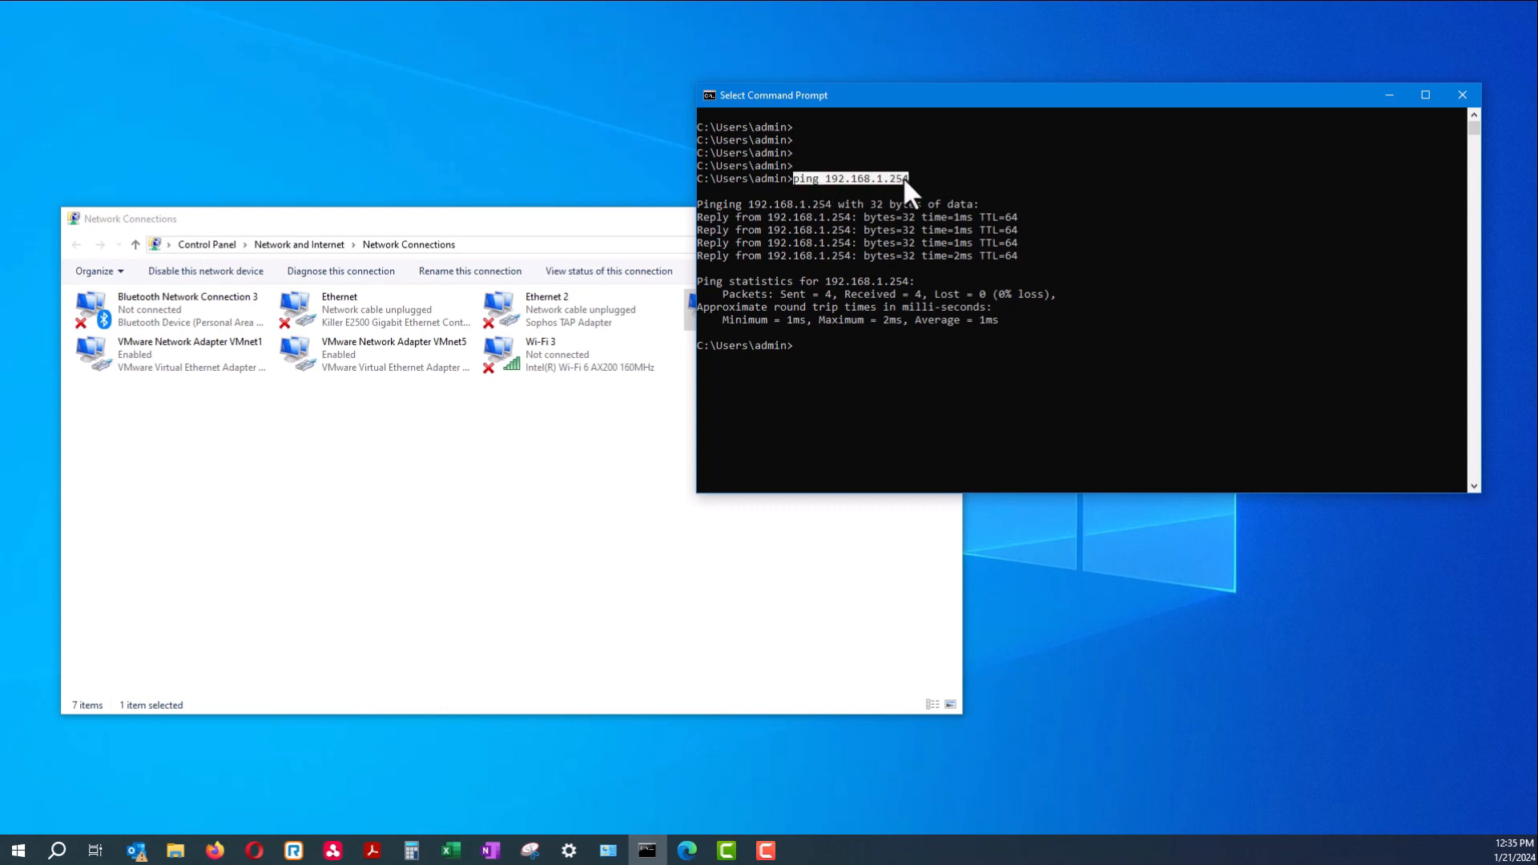
click(686, 850)
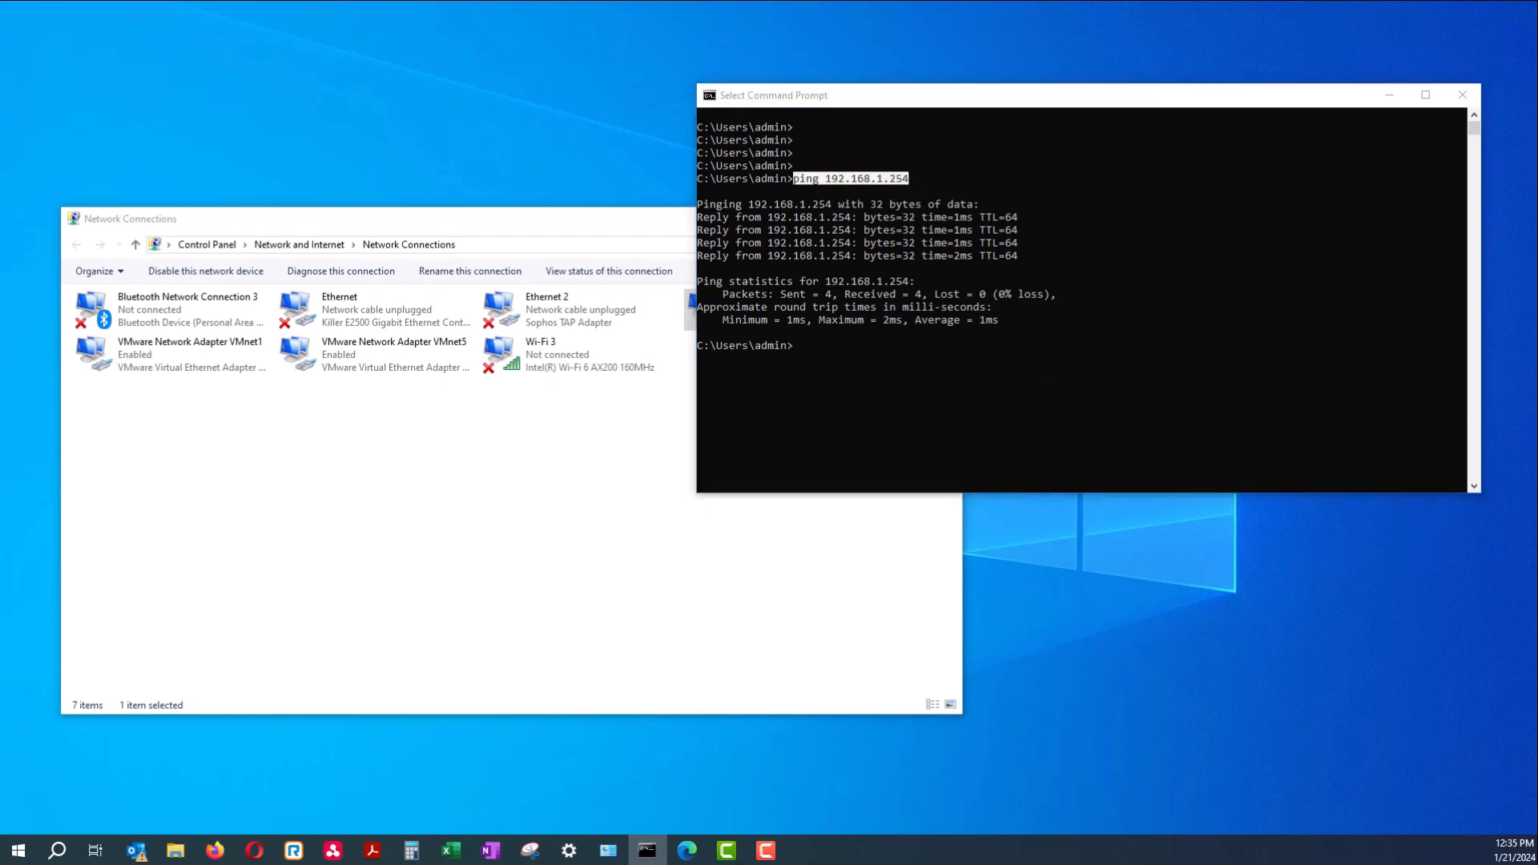
drag(865, 38, 588, 26)
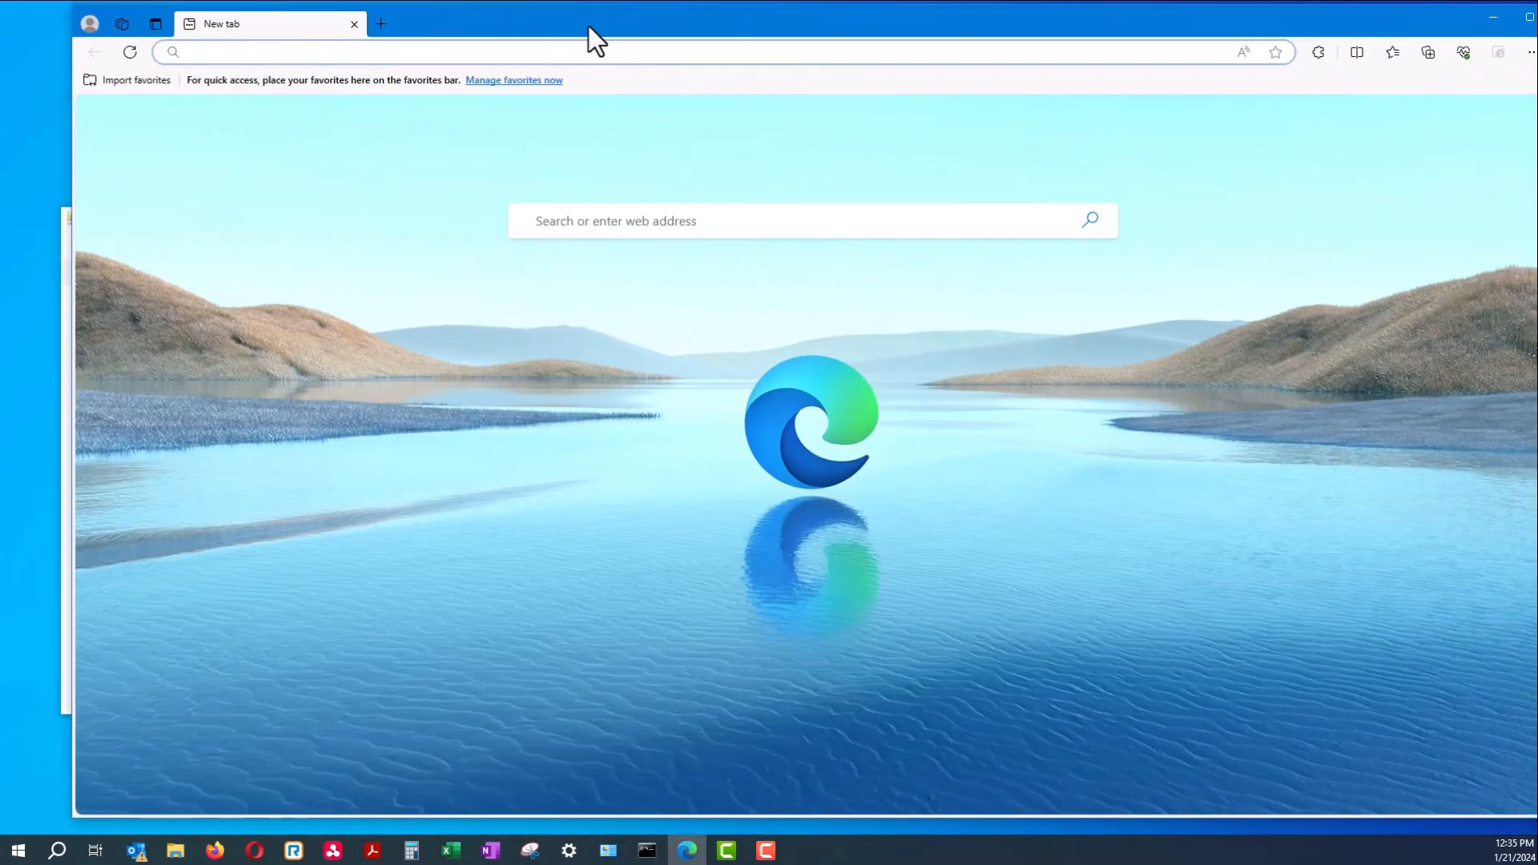
Maximize Edge and load the switch login page at 192.168.1.254
double_click(588, 26)
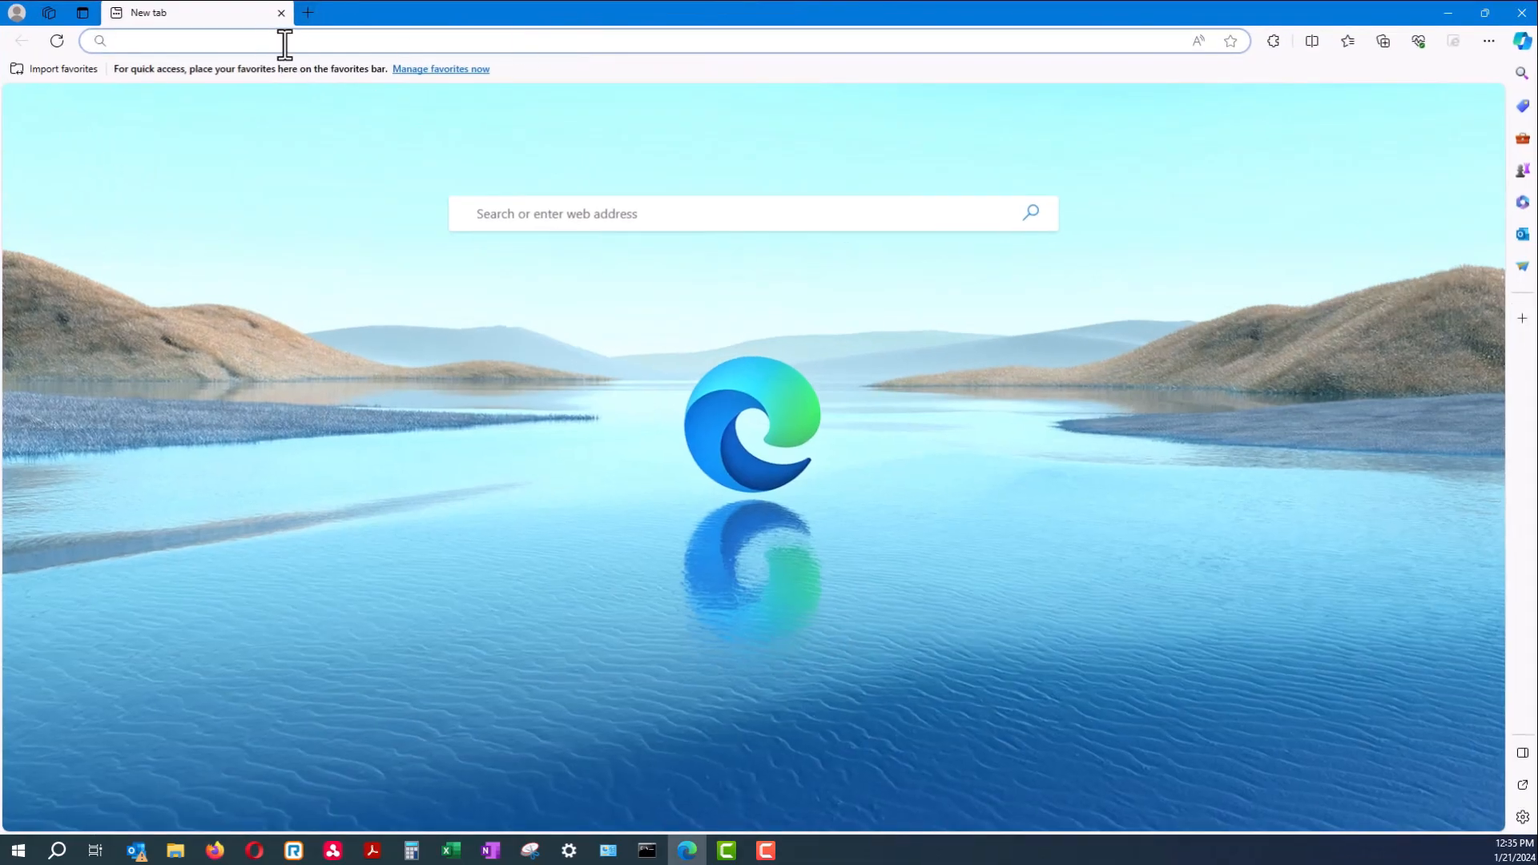
click(285, 41)
text(192.168.1.254)
key(Return)
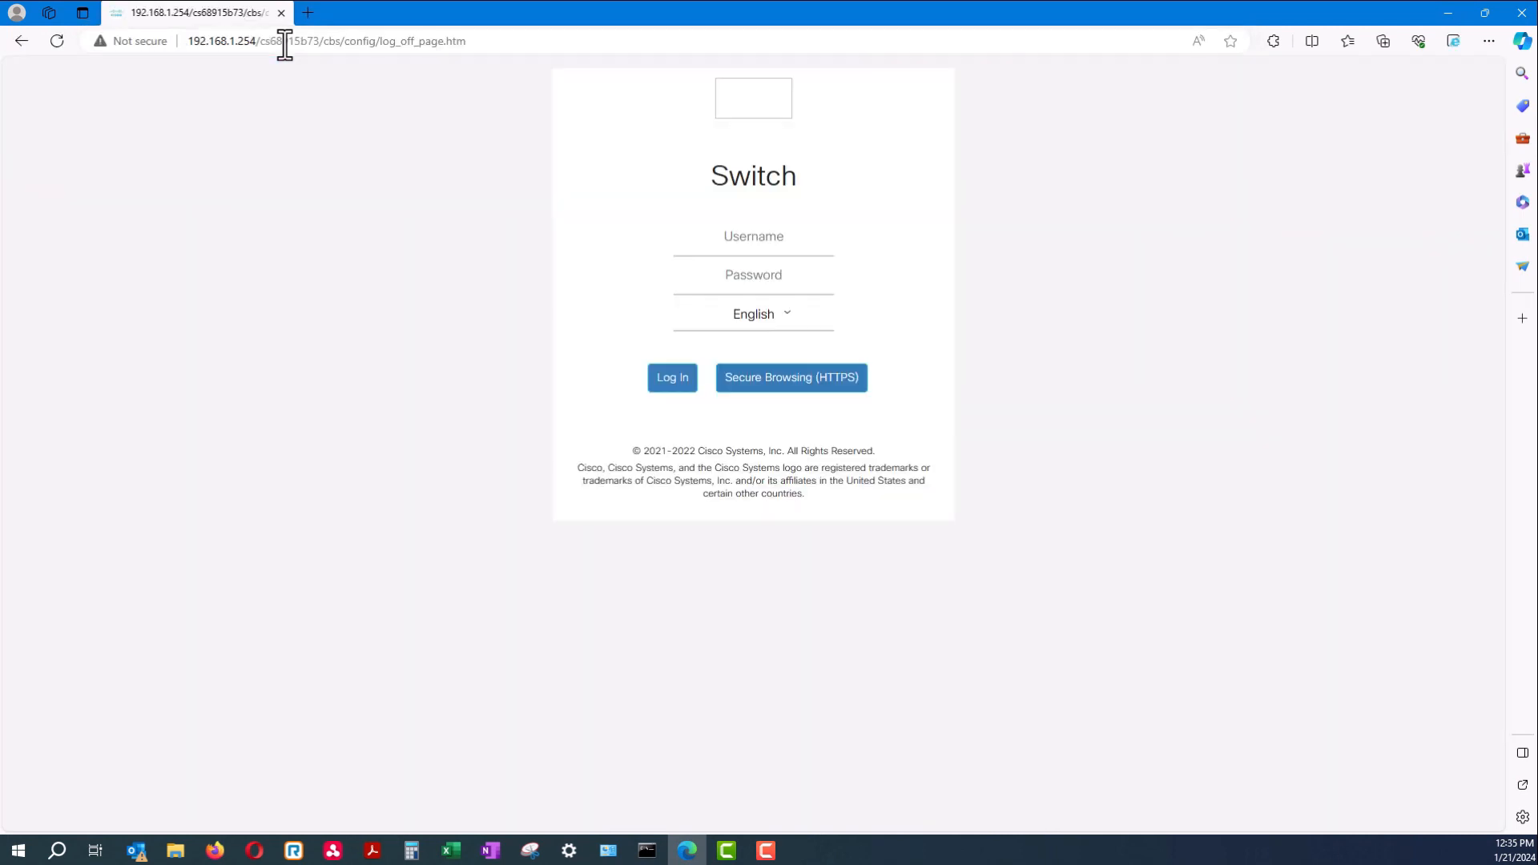
Sign in with the default username and password and dismiss the save-password prompt
click(729, 238)
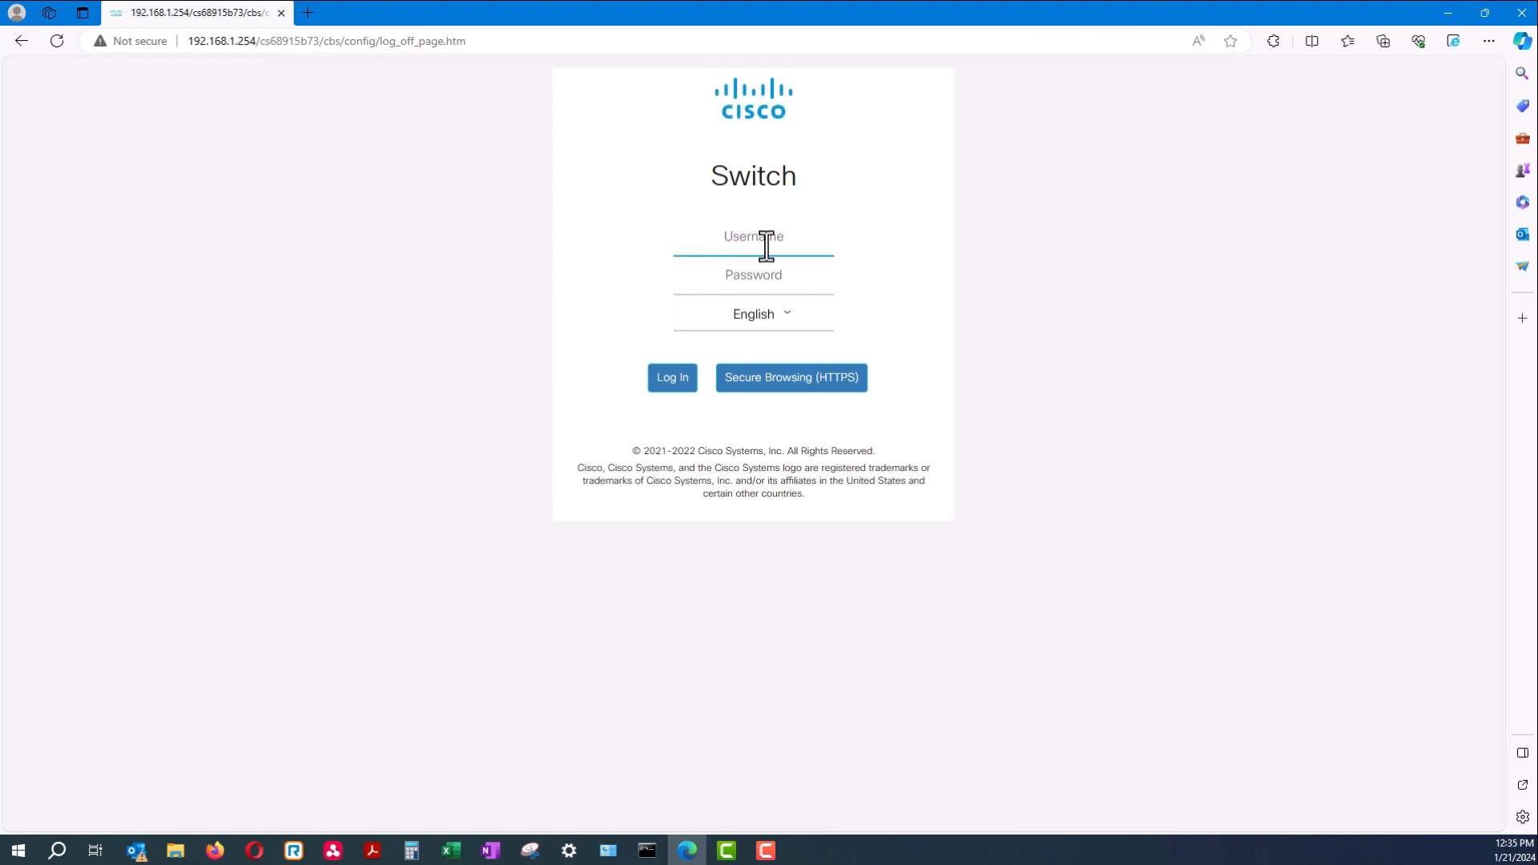
text(cisco)
click(769, 273)
text(ci)
click(679, 381)
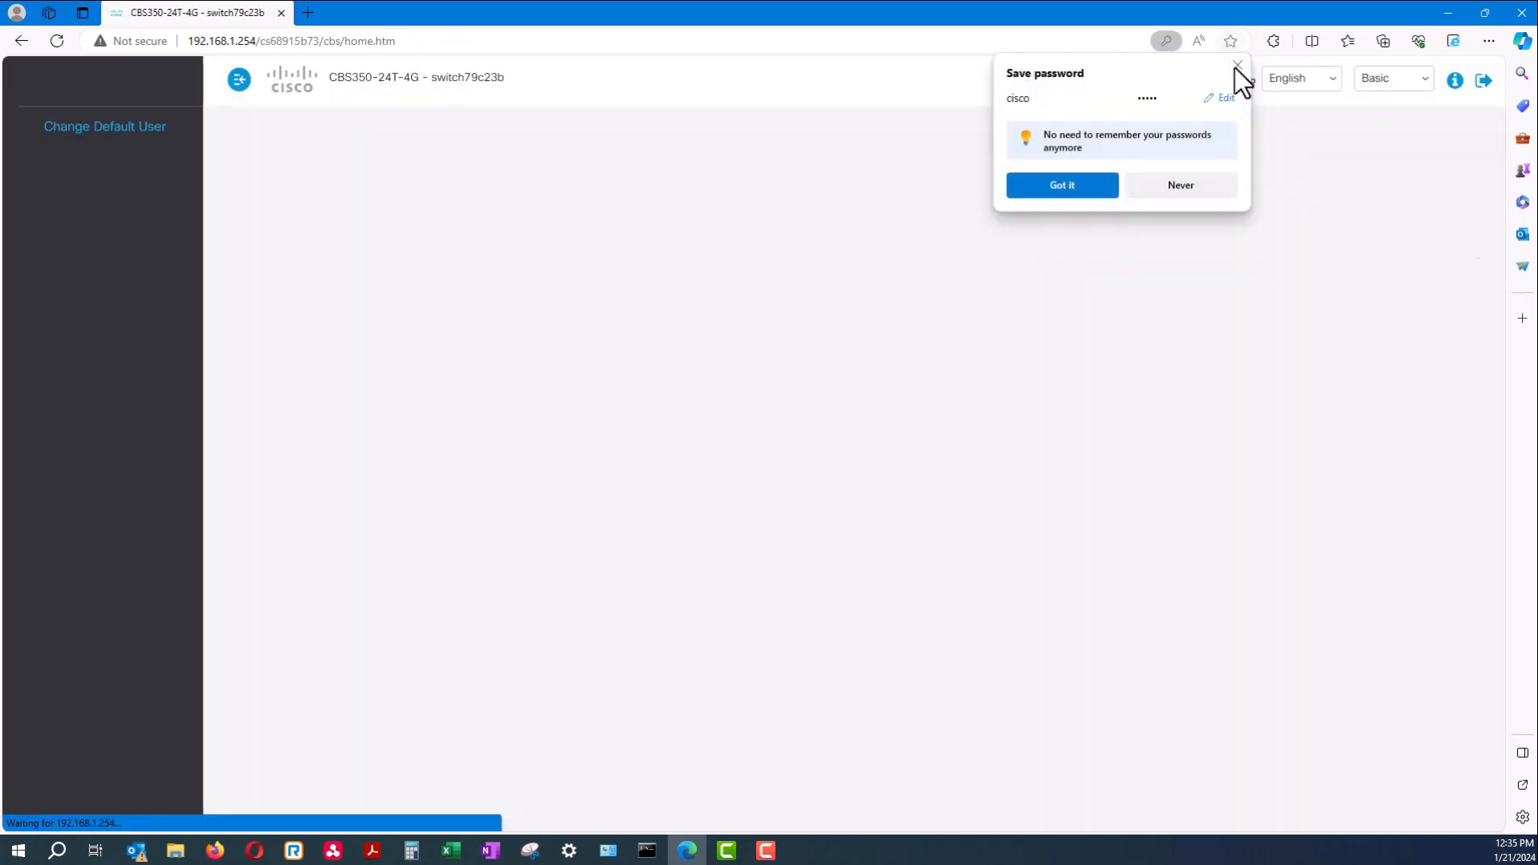
click(1238, 65)
Enter a new administrator user name, password and password confirmation, then apply them
click(458, 288)
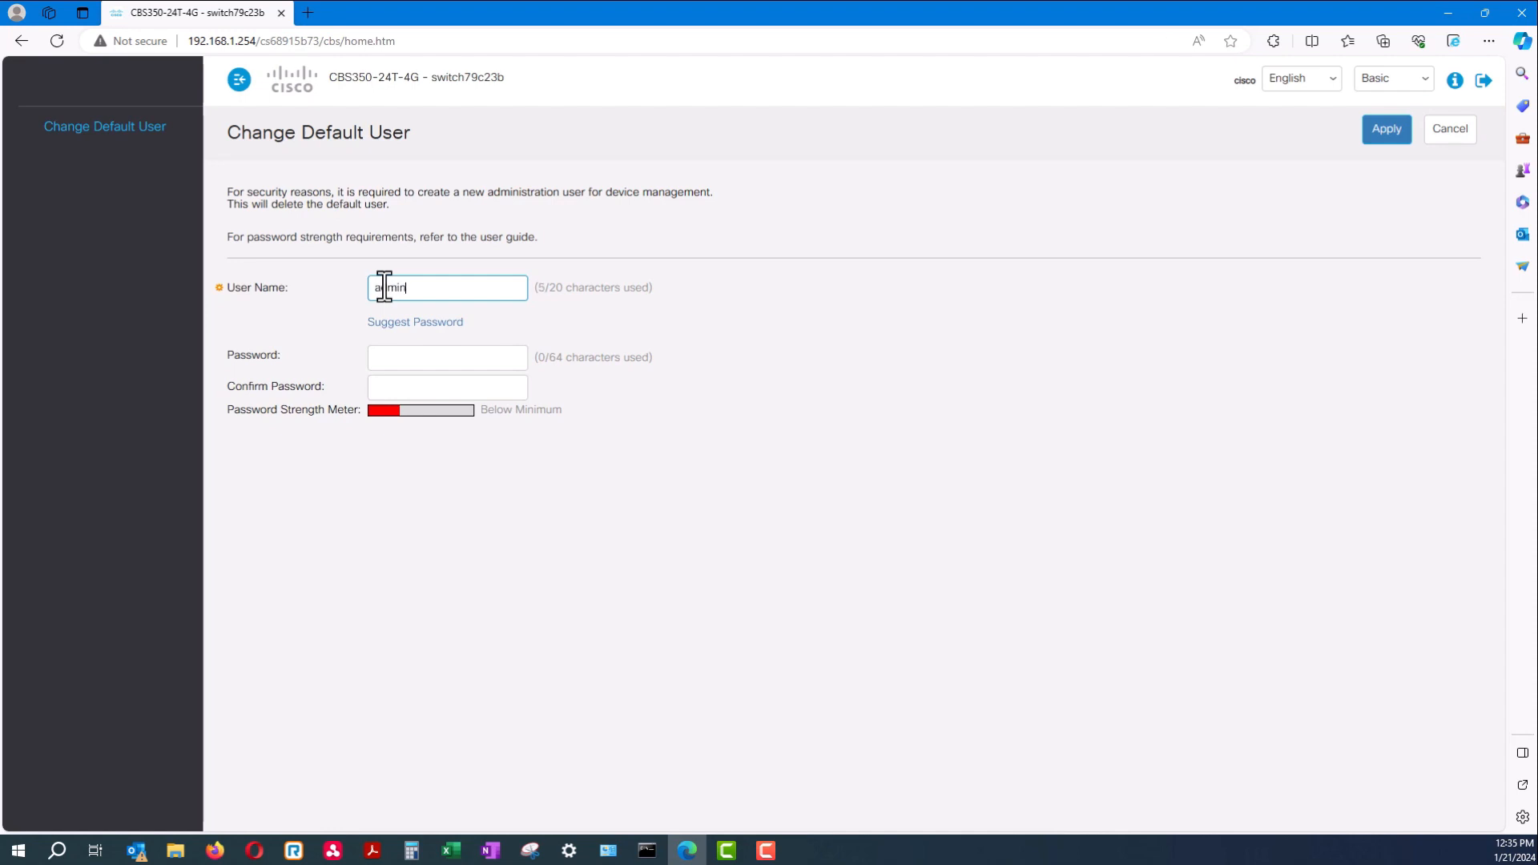
click(411, 366)
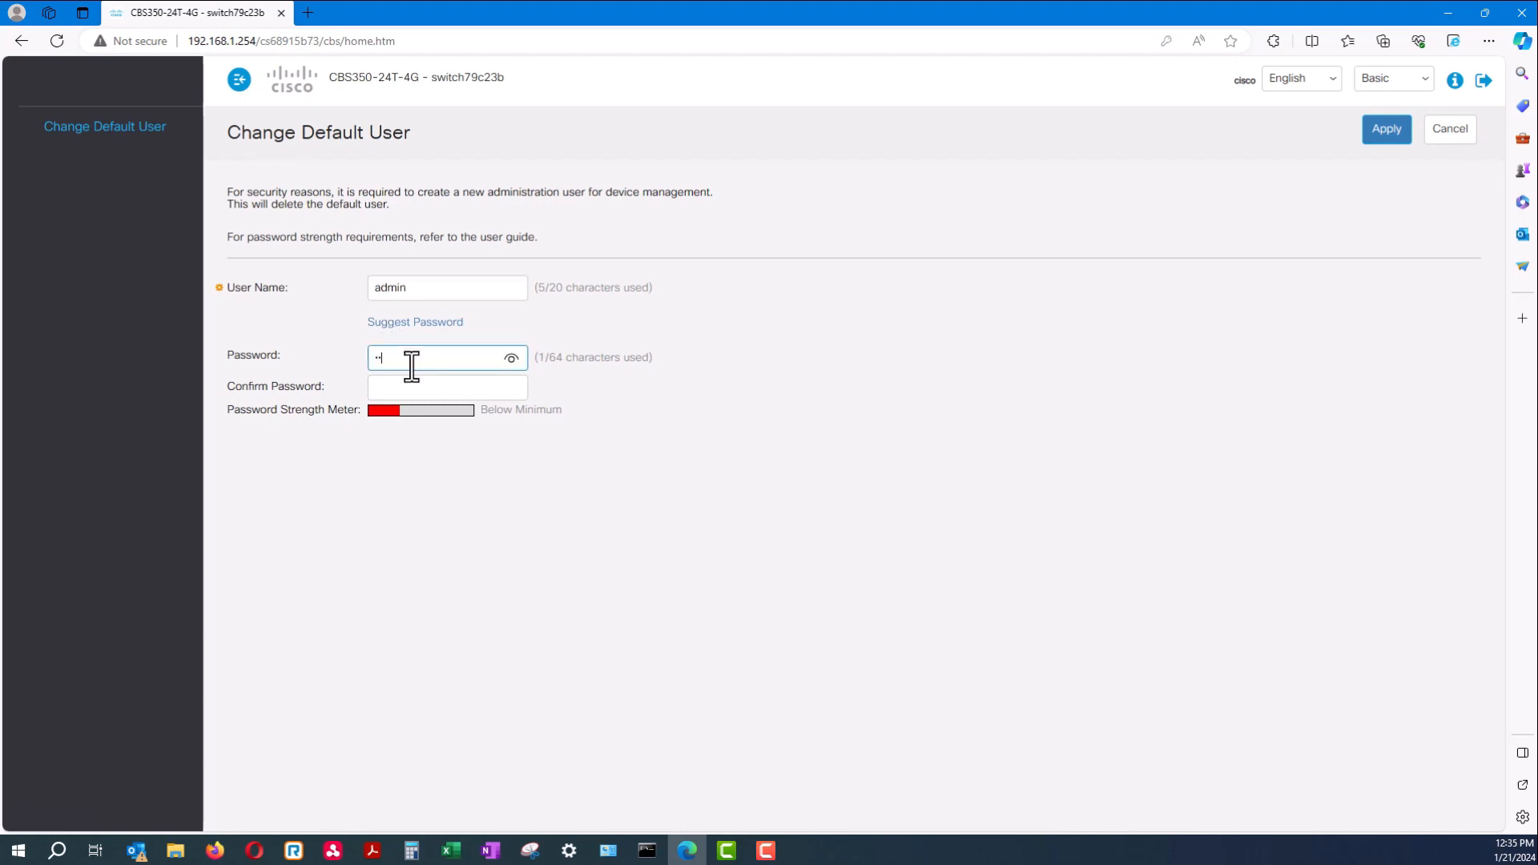
text(••••••••••)
click(433, 392)
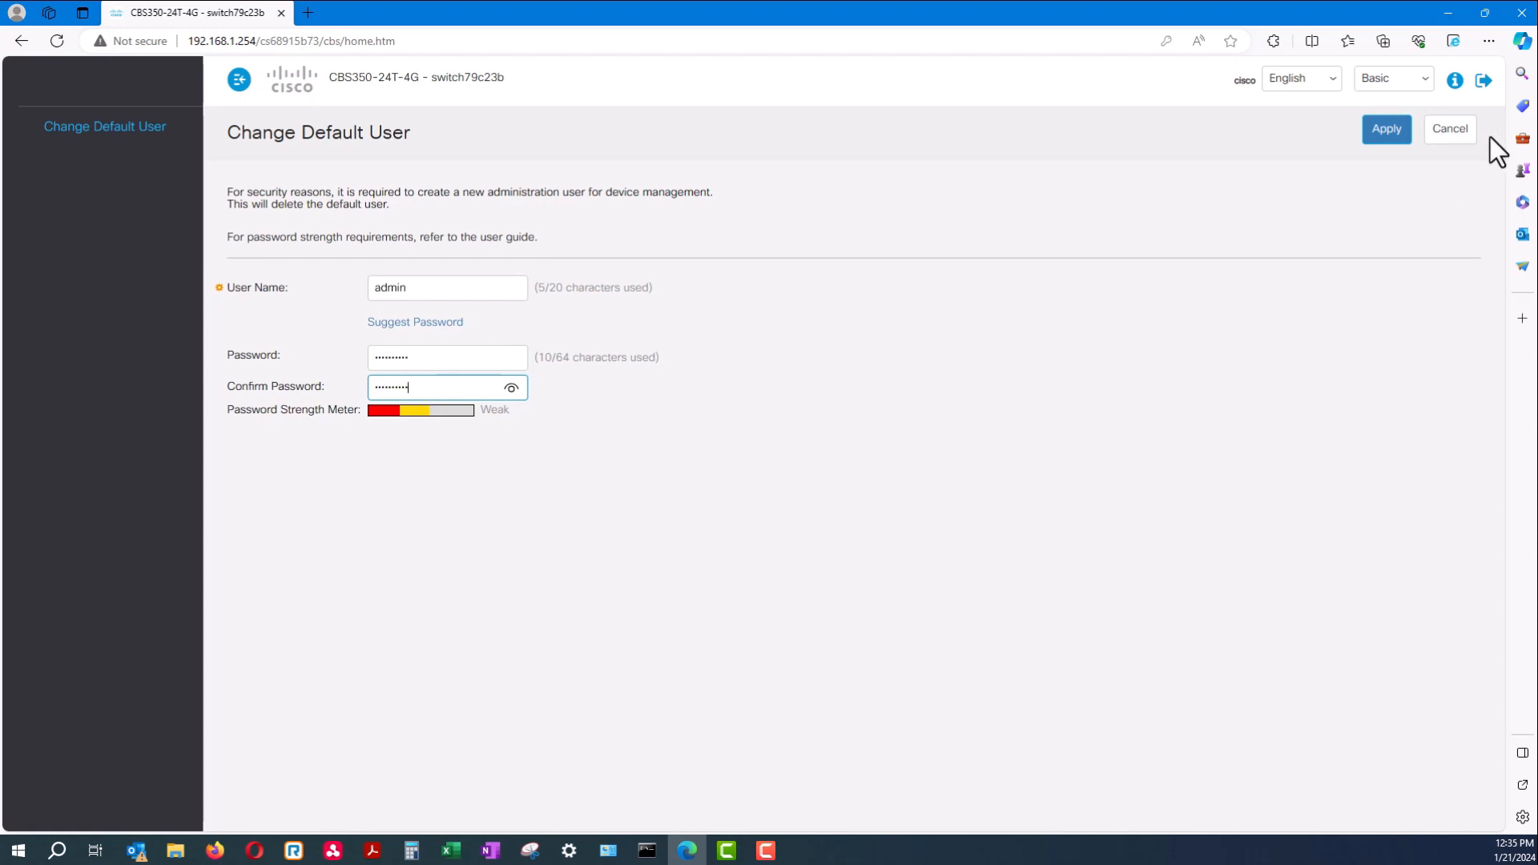
click(1397, 130)
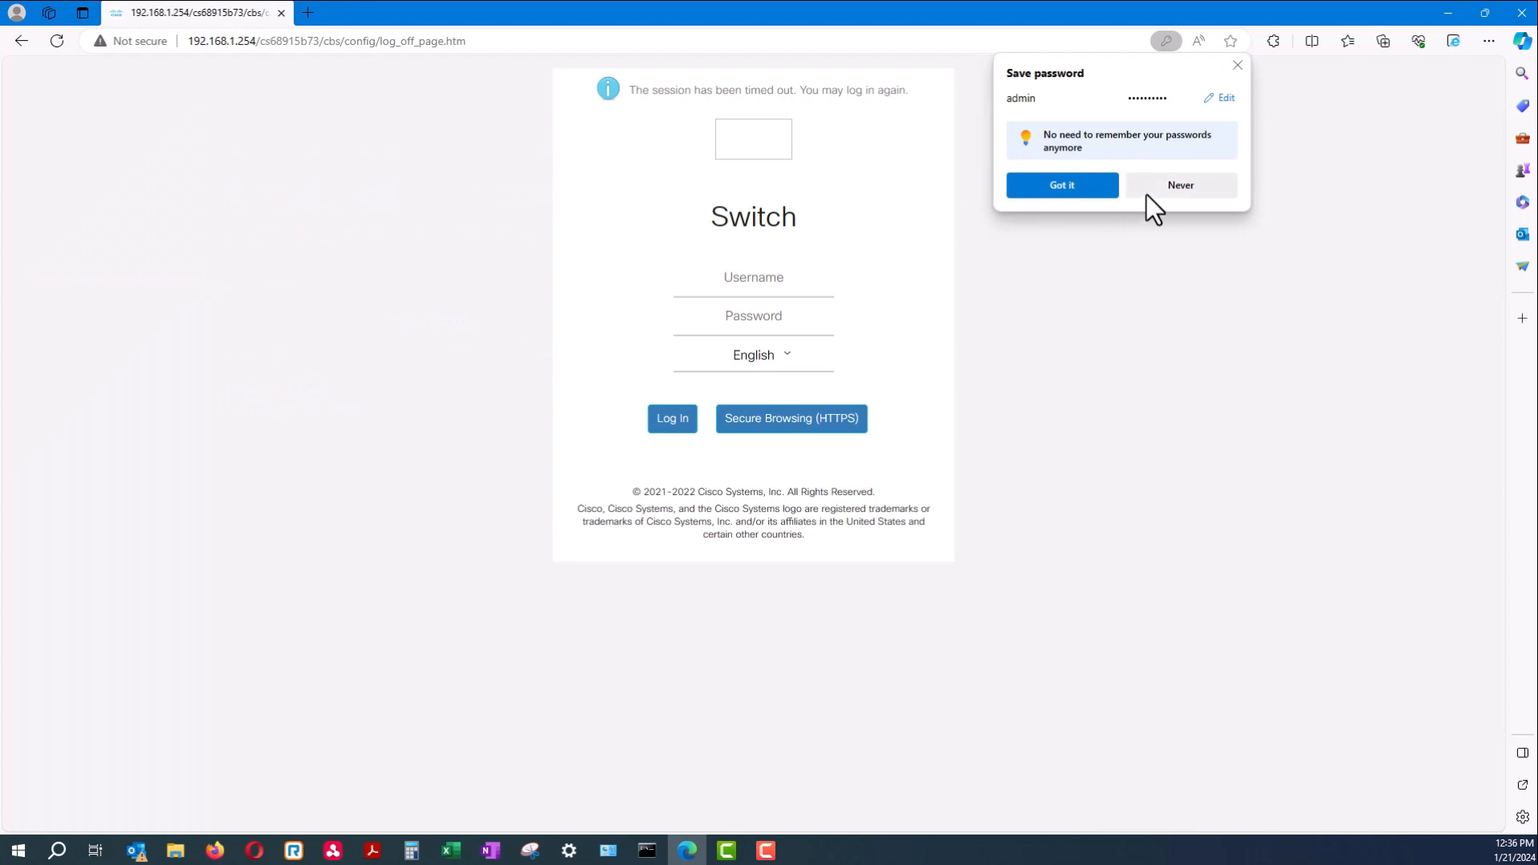
Log back in with the new admin username and password, declining to save the password
click(1146, 195)
click(753, 277)
text(admin)
key(Tab)
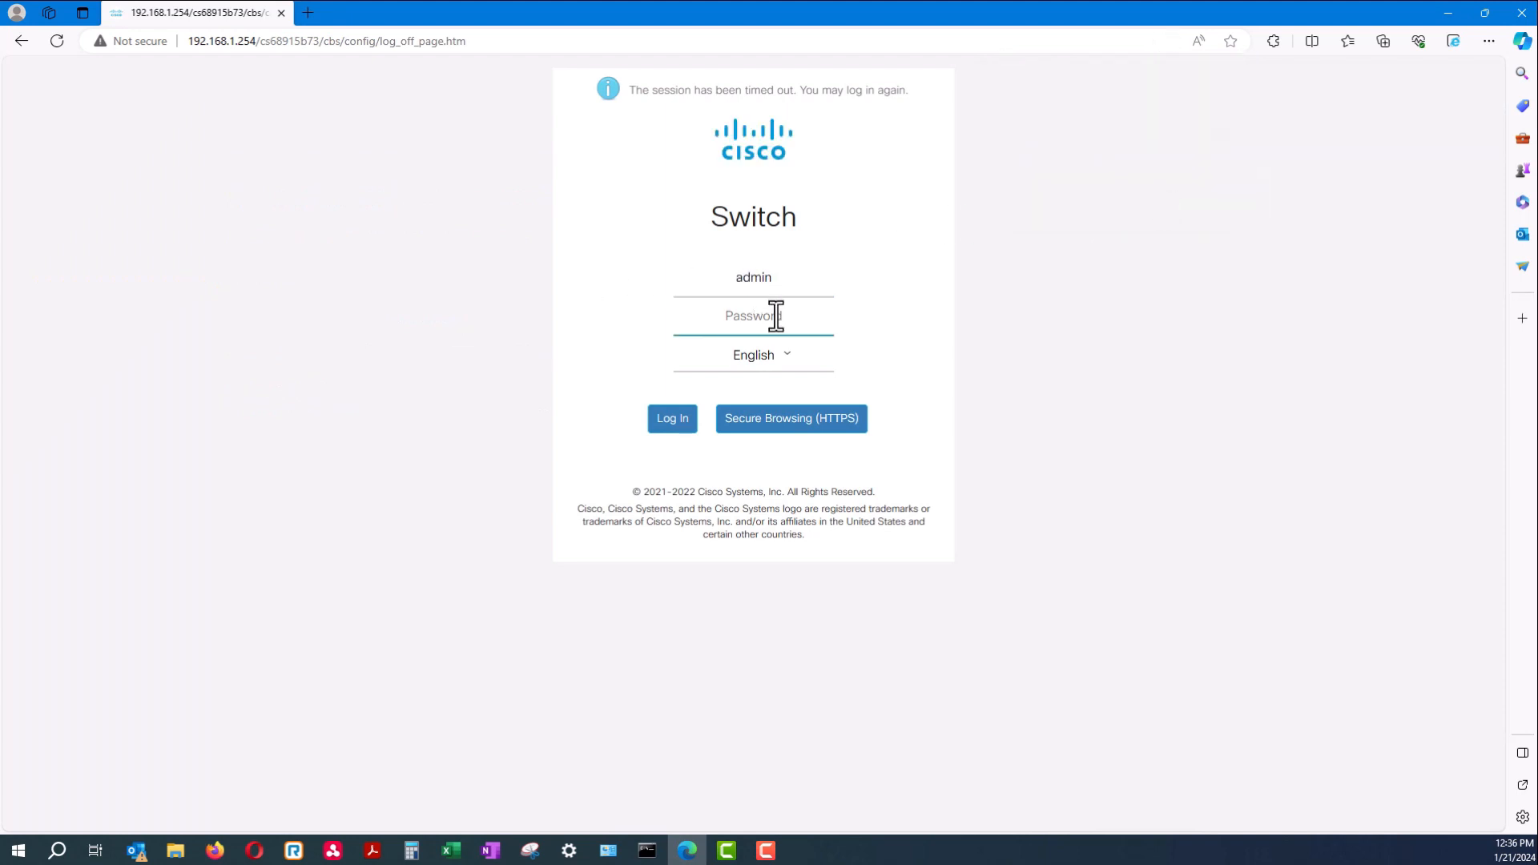
text(*)
key(Return)
click(681, 421)
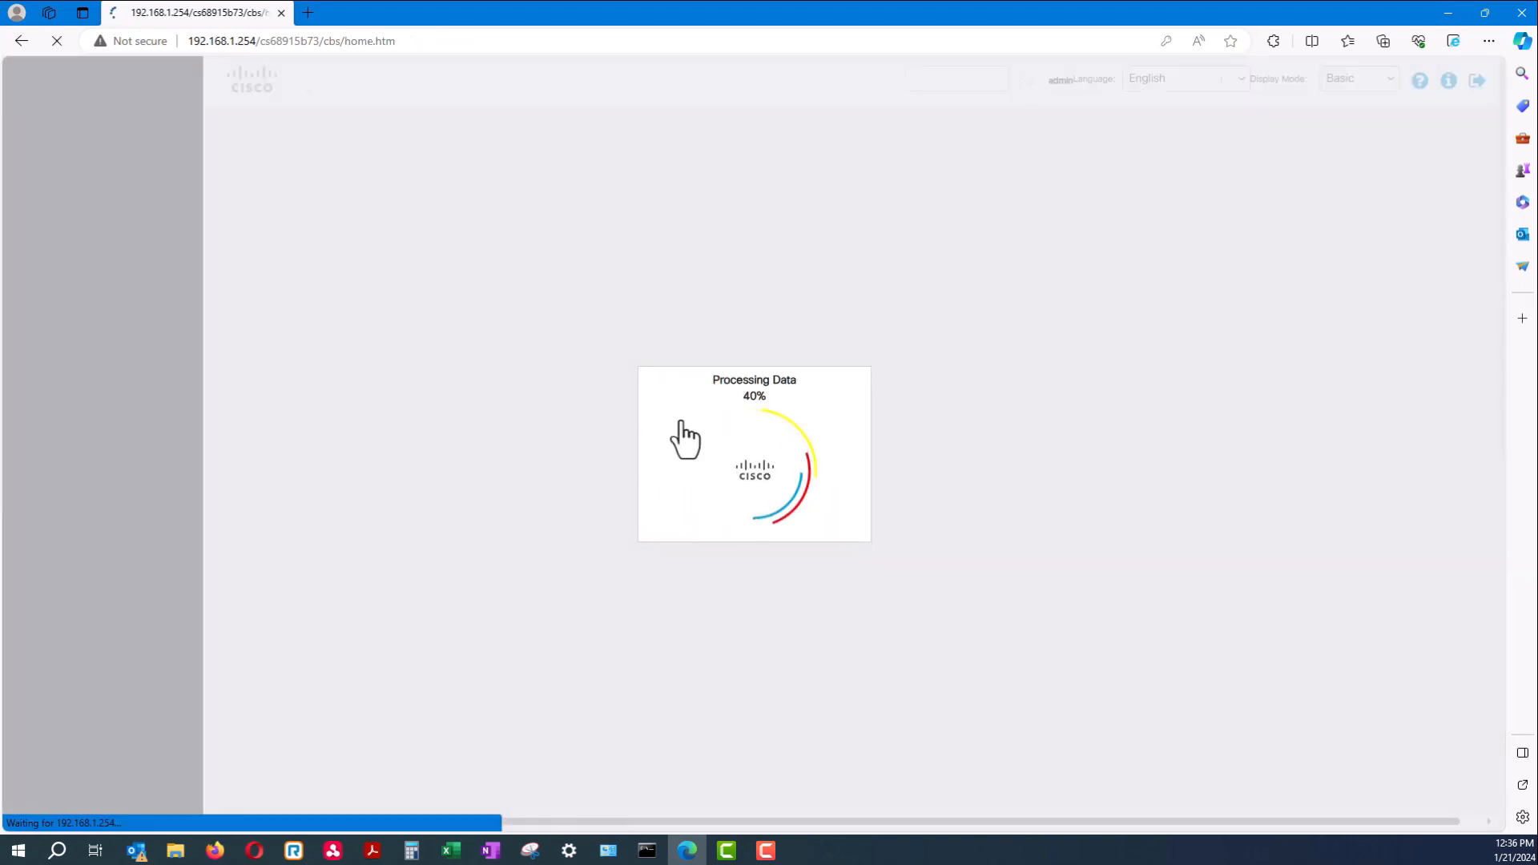
click(1192, 193)
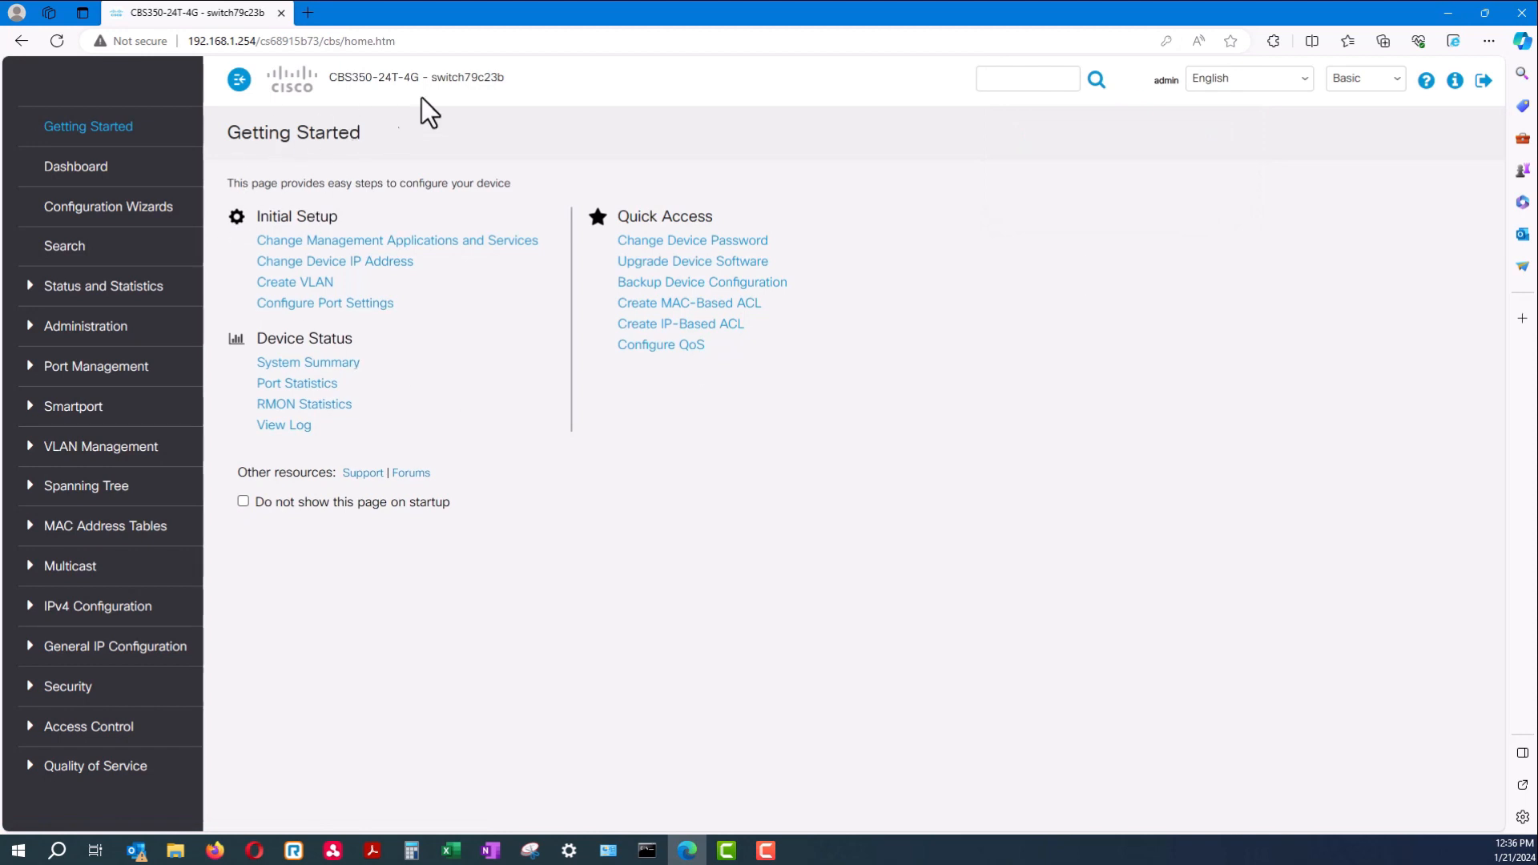
Dismiss the Copilot sidebar and open the System Summary page
drag(513, 79, 329, 77)
click(361, 108)
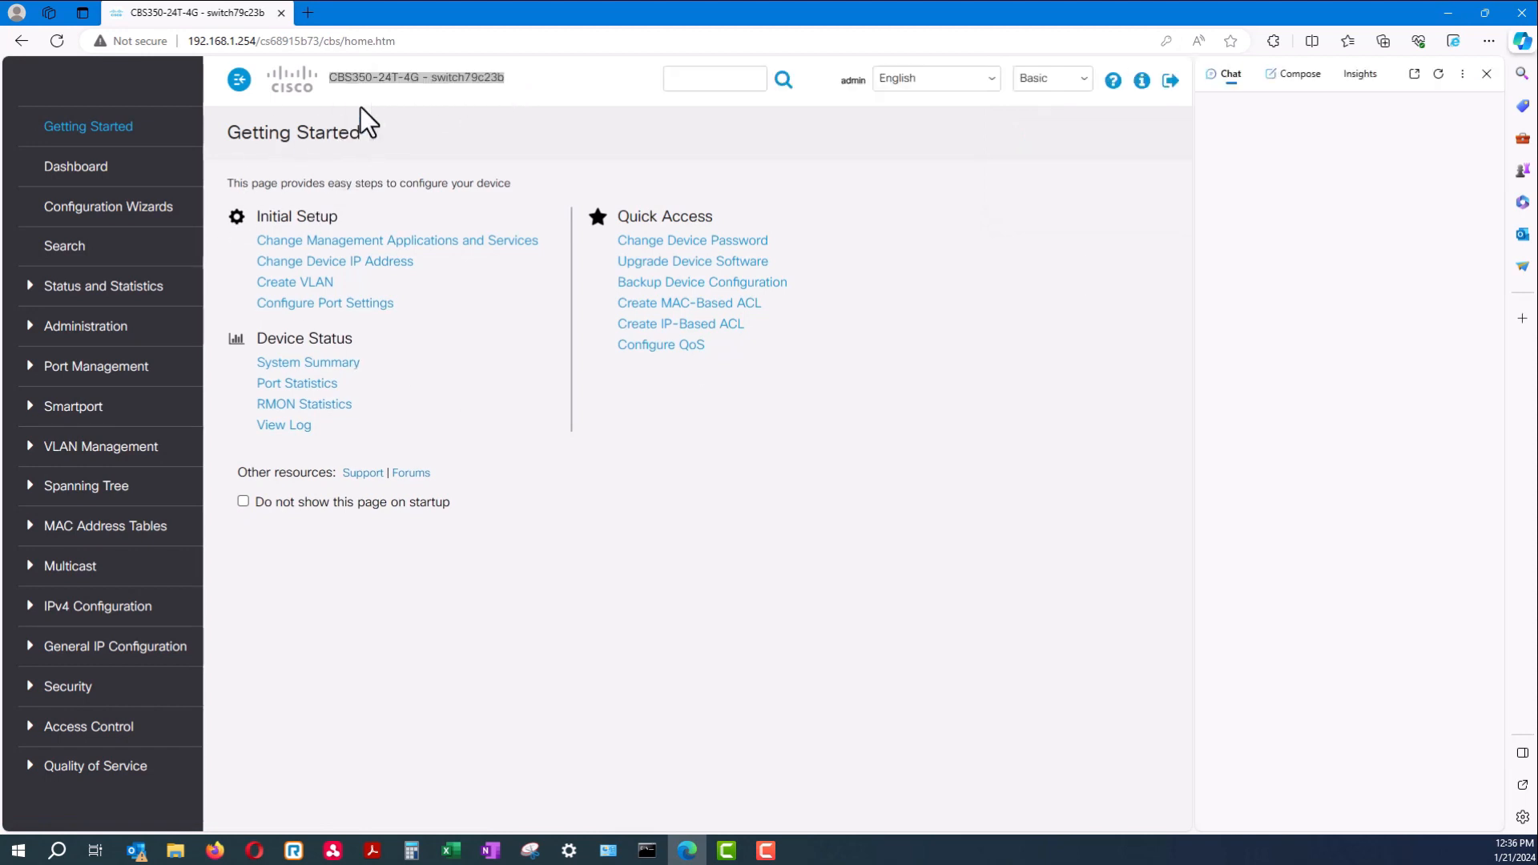
click(1486, 74)
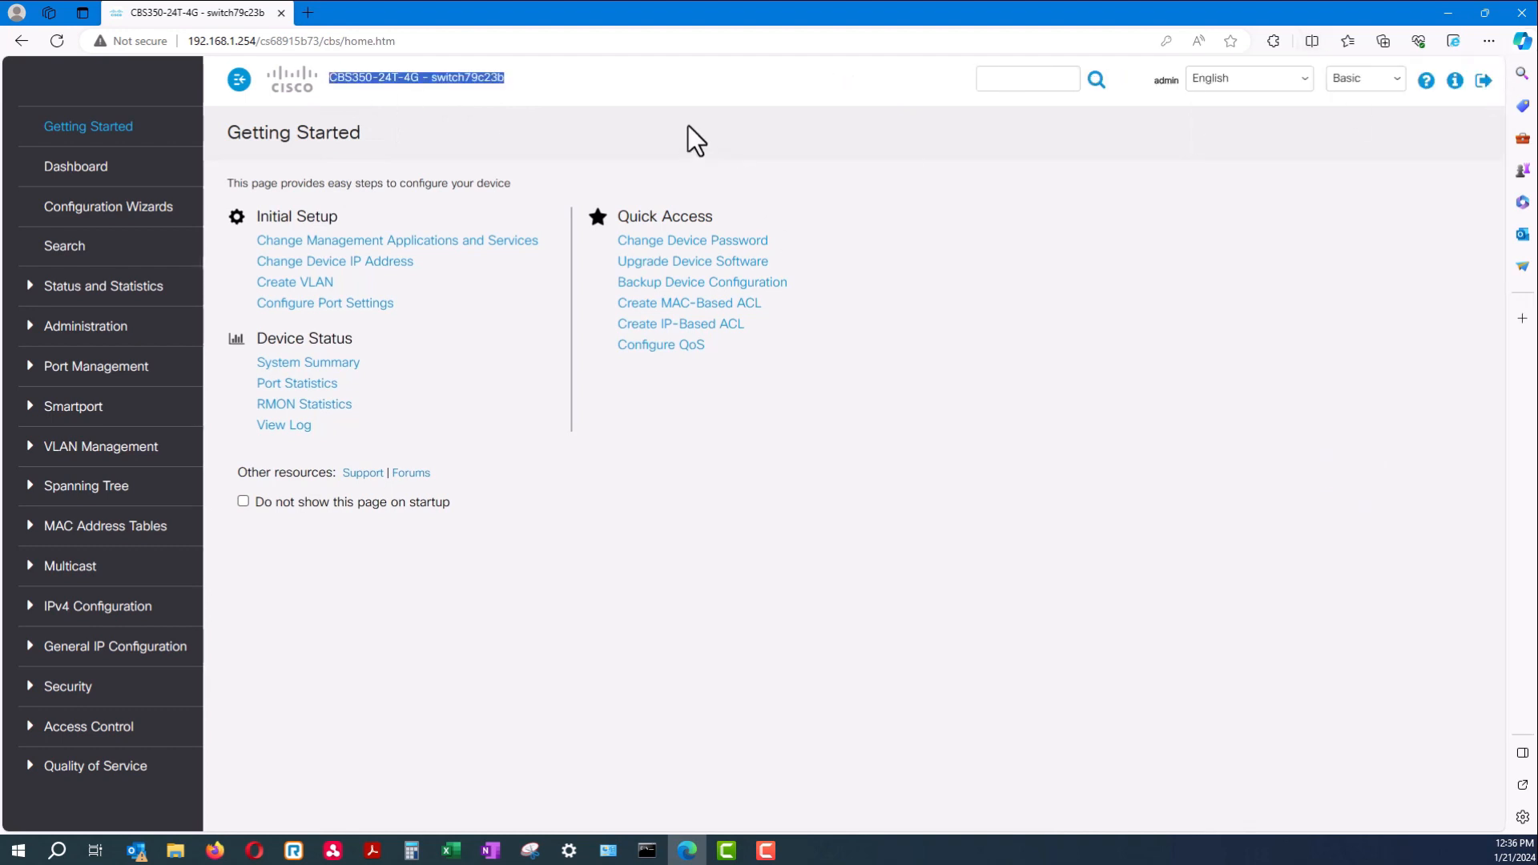
click(305, 366)
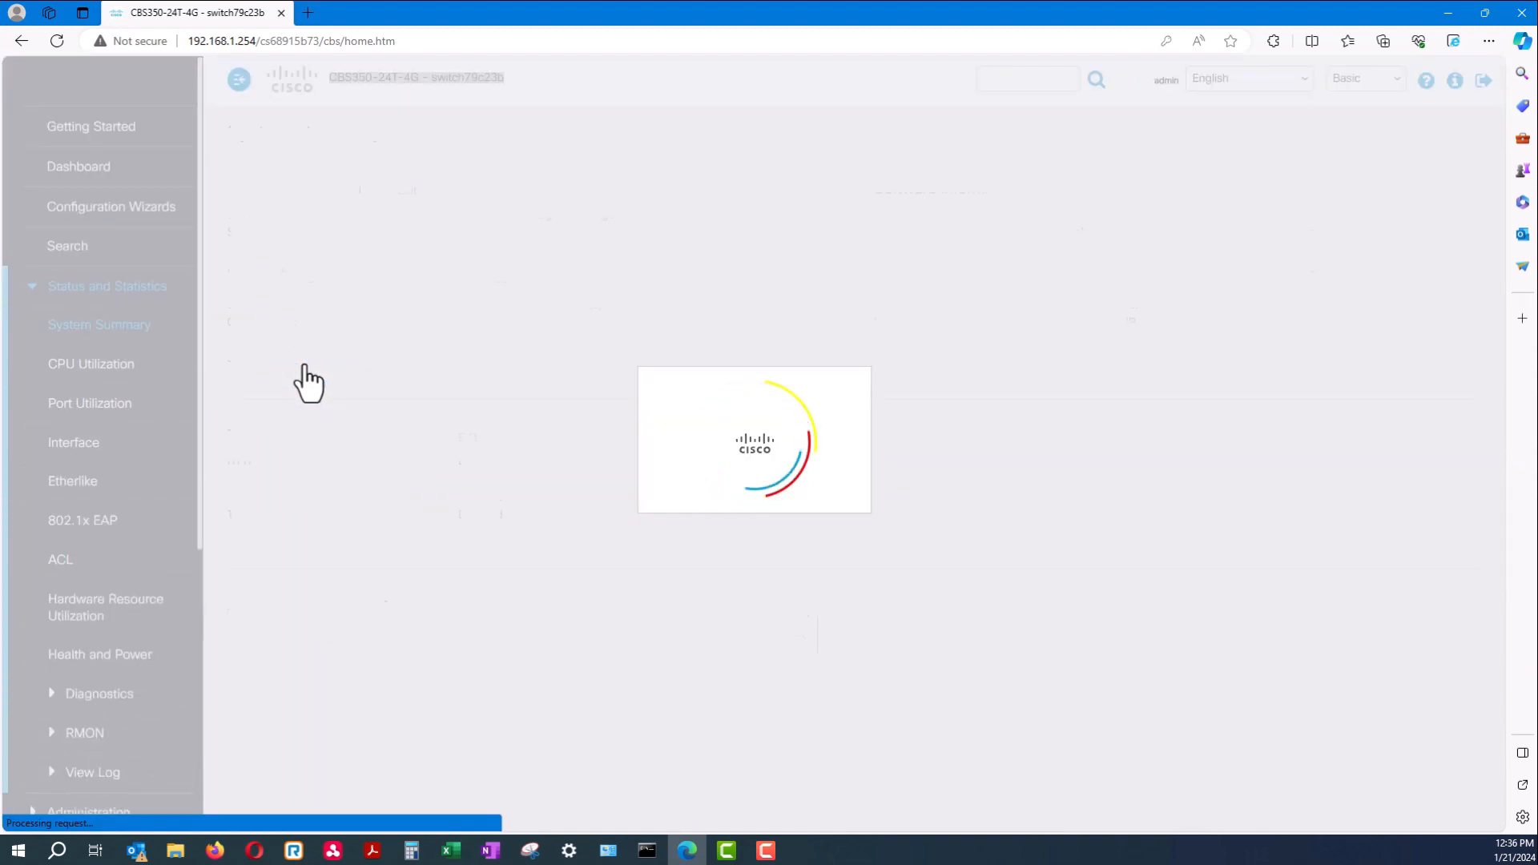
Review the summary's TCP/UDP services and host name switch79c23b, then edit System Information
drag(352, 238, 757, 680)
click(757, 679)
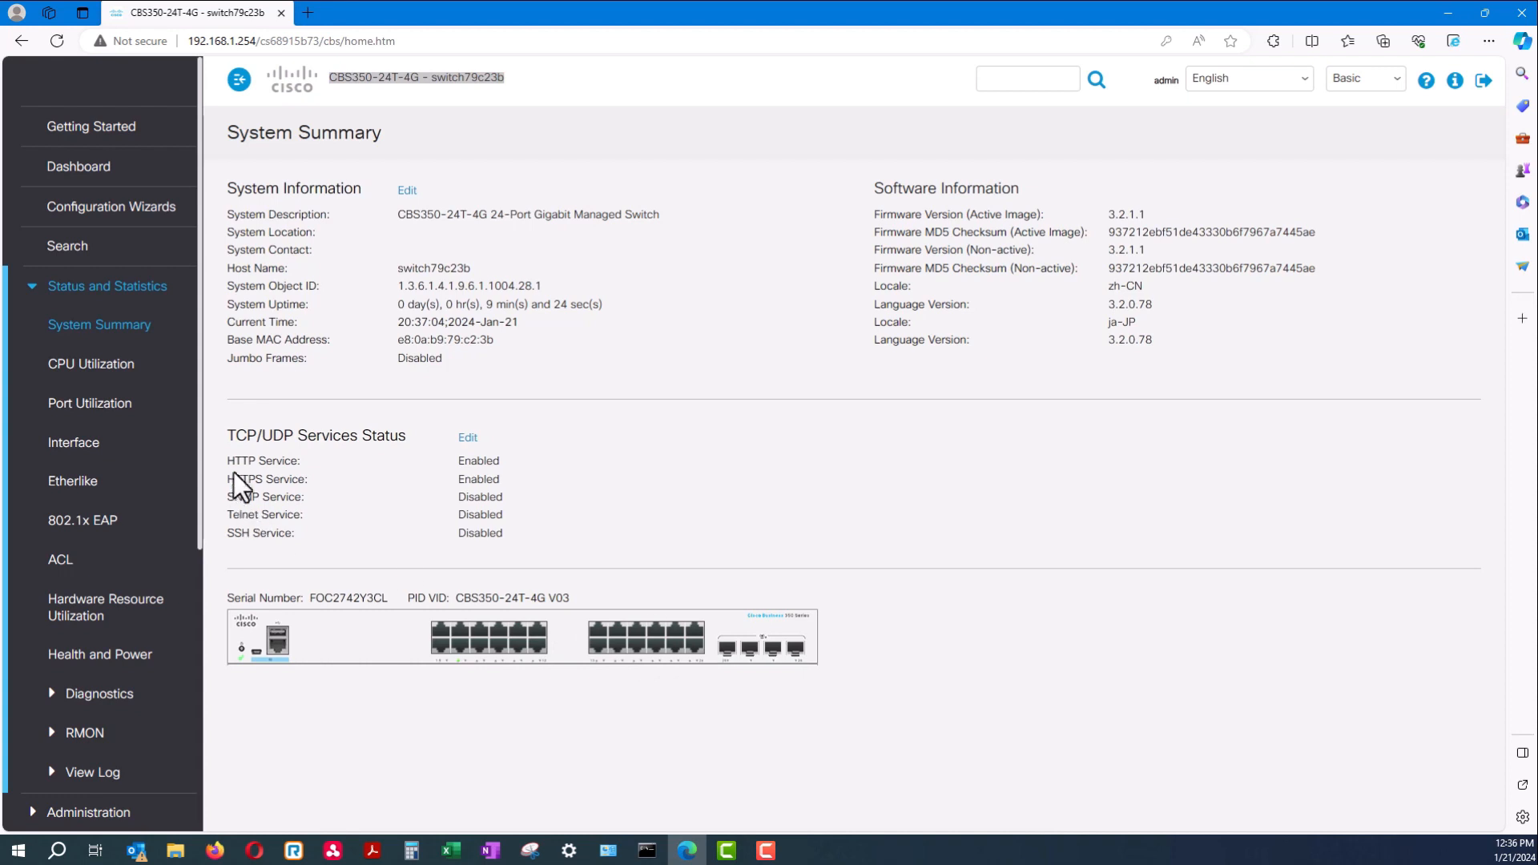
drag(224, 456, 515, 513)
drag(471, 270, 255, 256)
click(394, 109)
drag(506, 79, 429, 74)
click(410, 325)
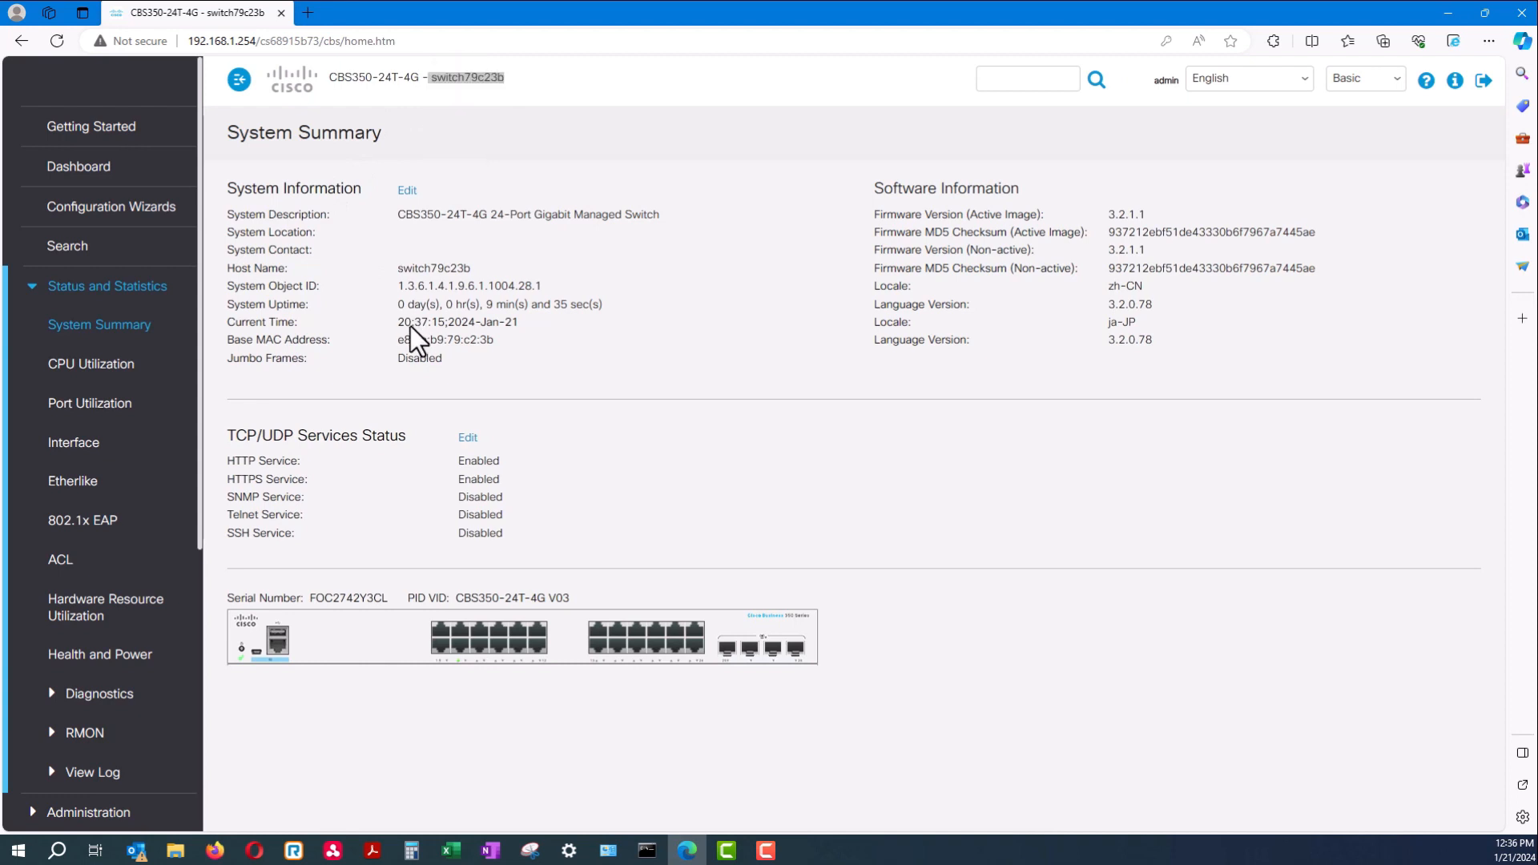
click(407, 192)
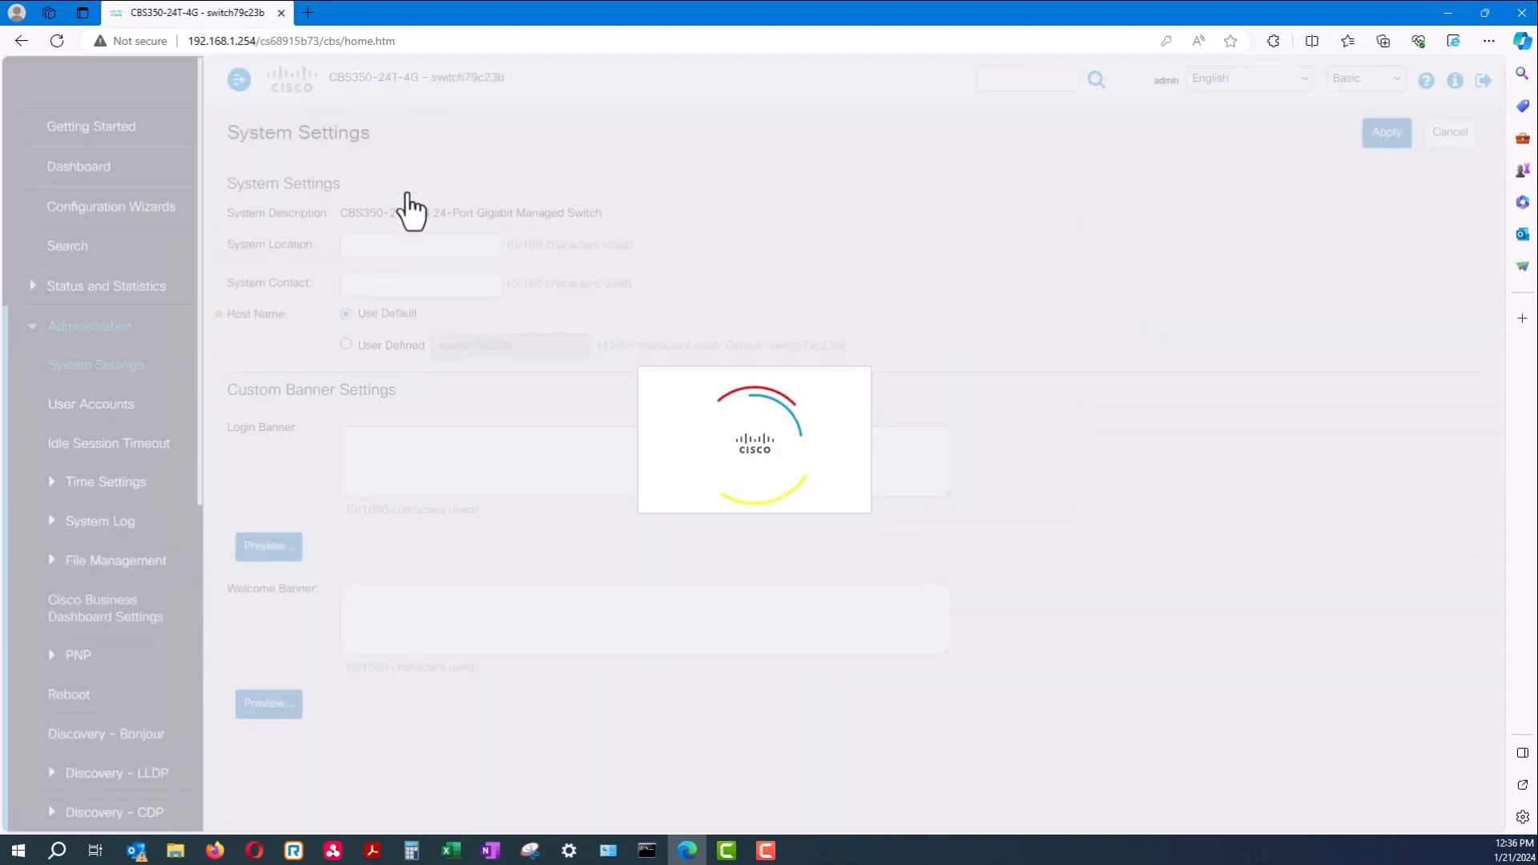
Change the host name from switch79c23b to user-defined SW1 and apply it
click(351, 246)
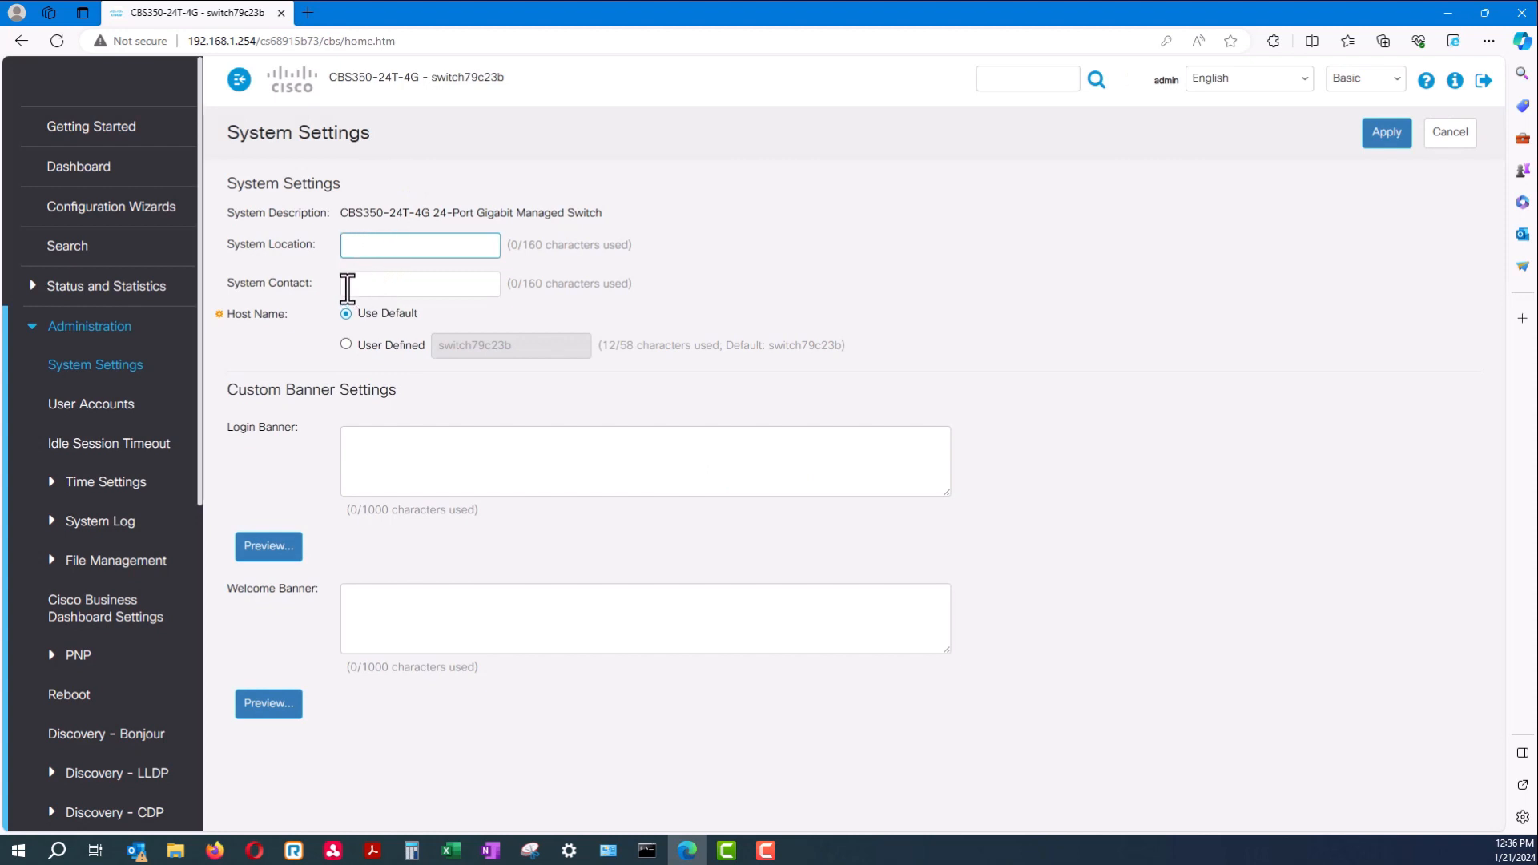
click(355, 345)
click(532, 345)
drag(532, 345, 386, 344)
click(538, 346)
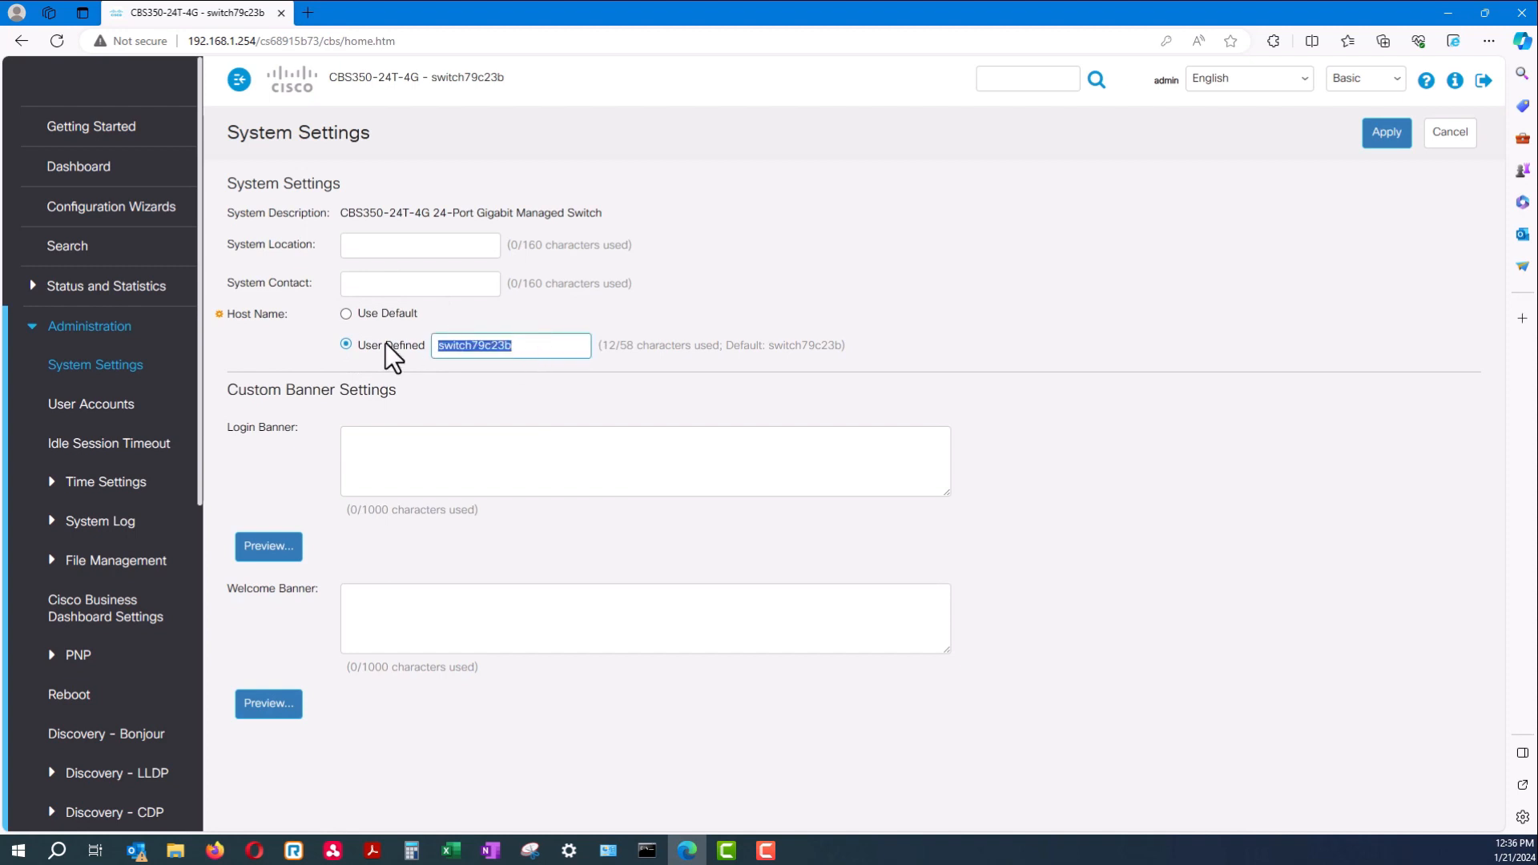
text(sw1)
key(BackSpace)
key(BackSpace)
text(SW1)
click(377, 446)
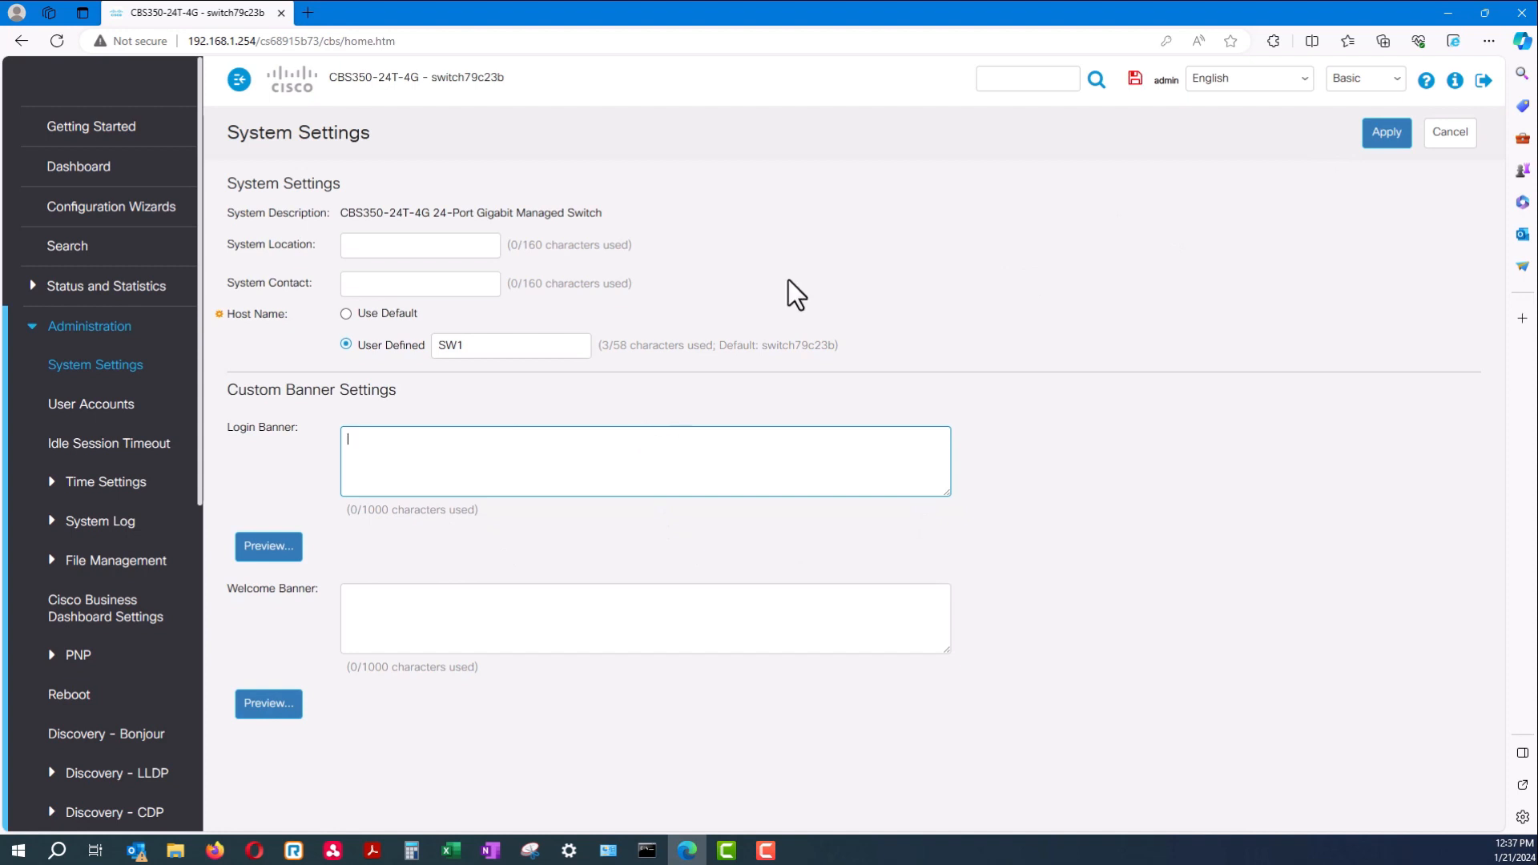
click(1383, 142)
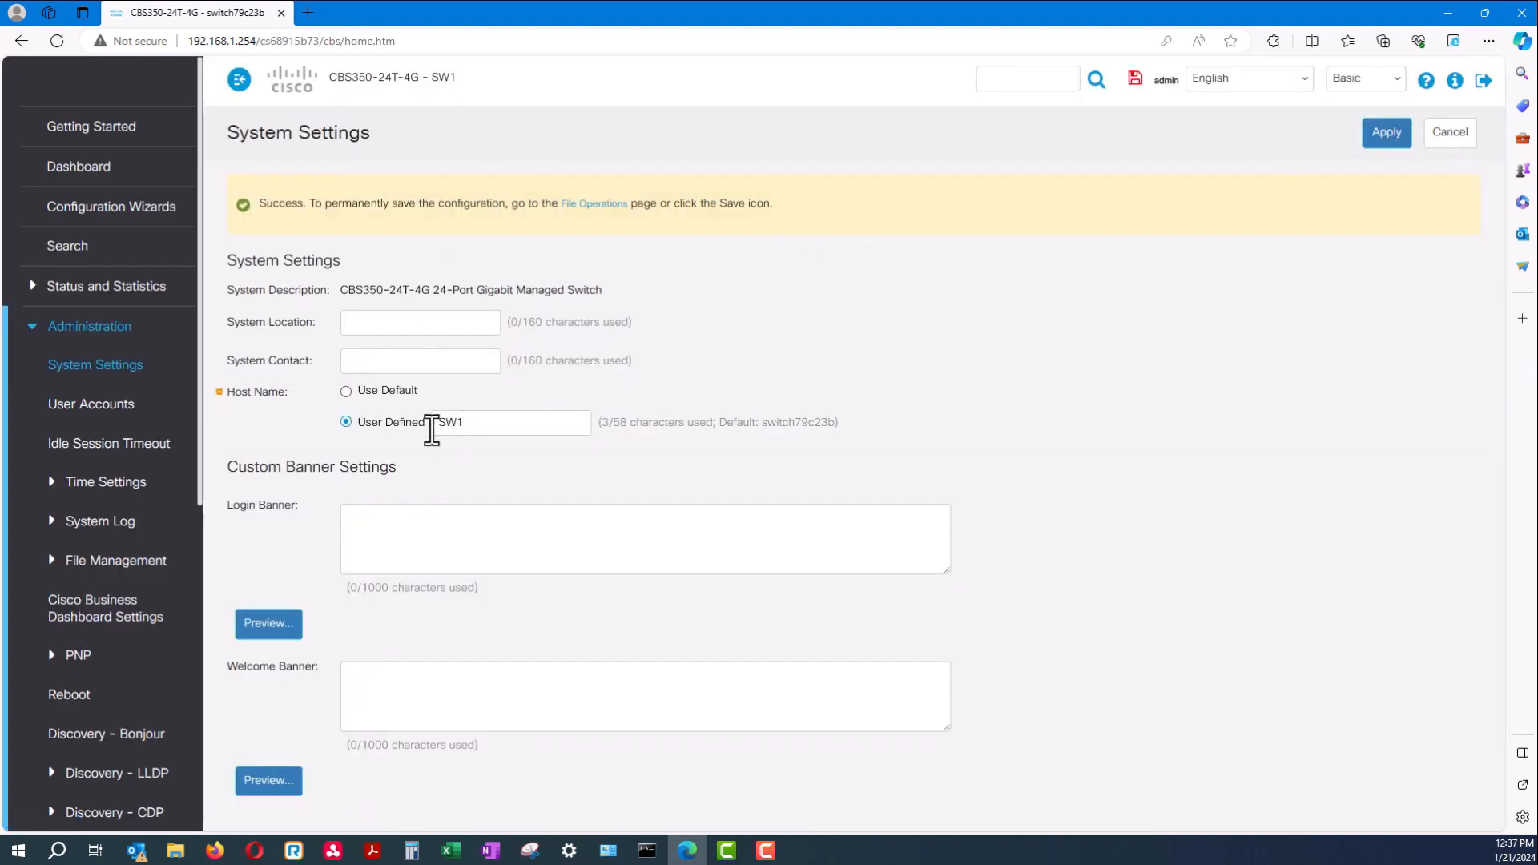
Close the Copilot panel and go back to the Getting Started page
drag(462, 78, 325, 83)
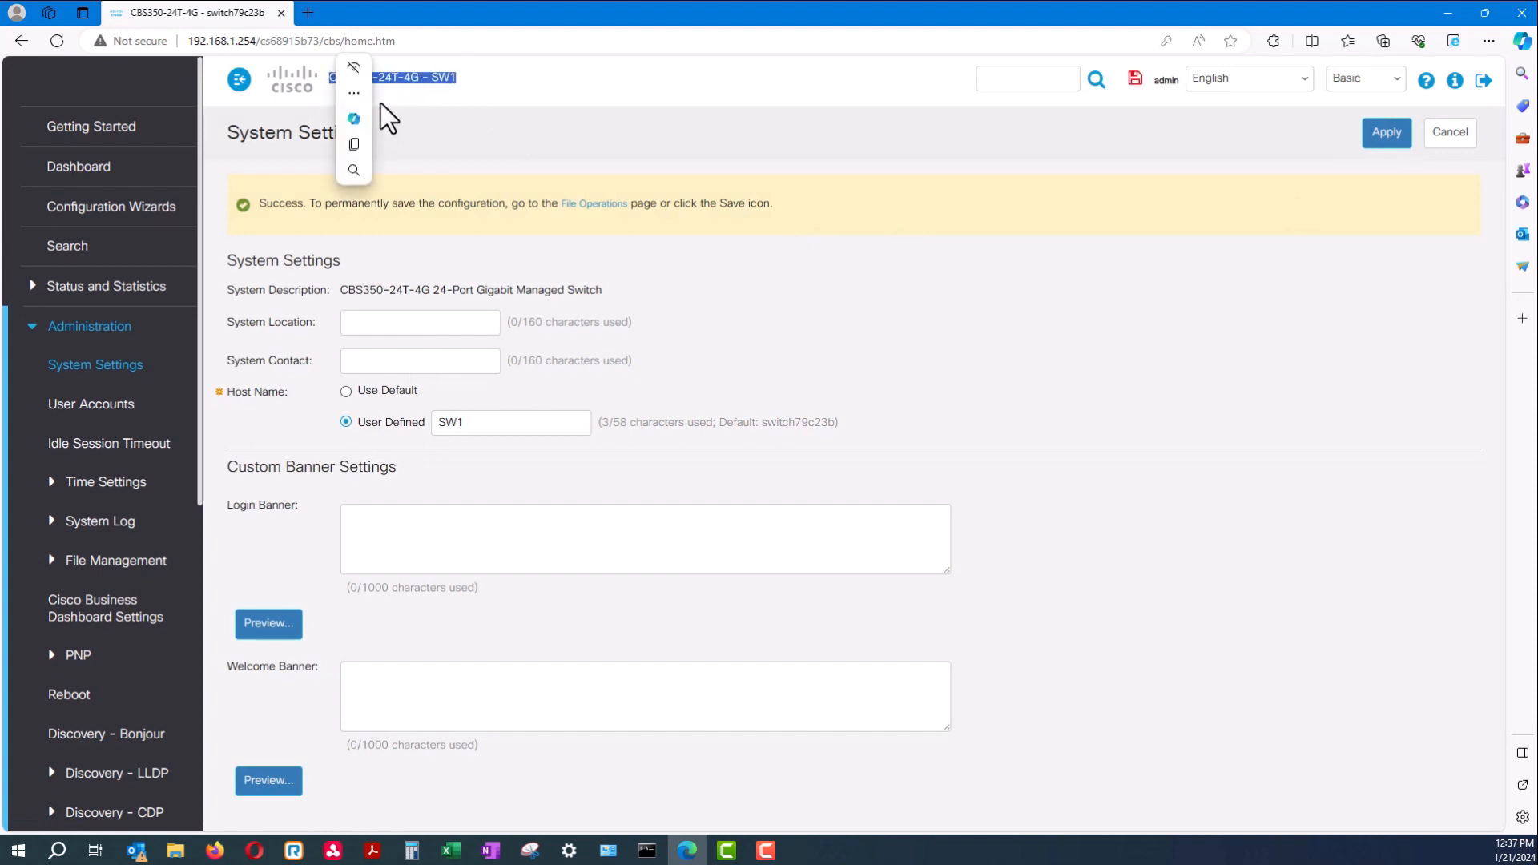
click(354, 118)
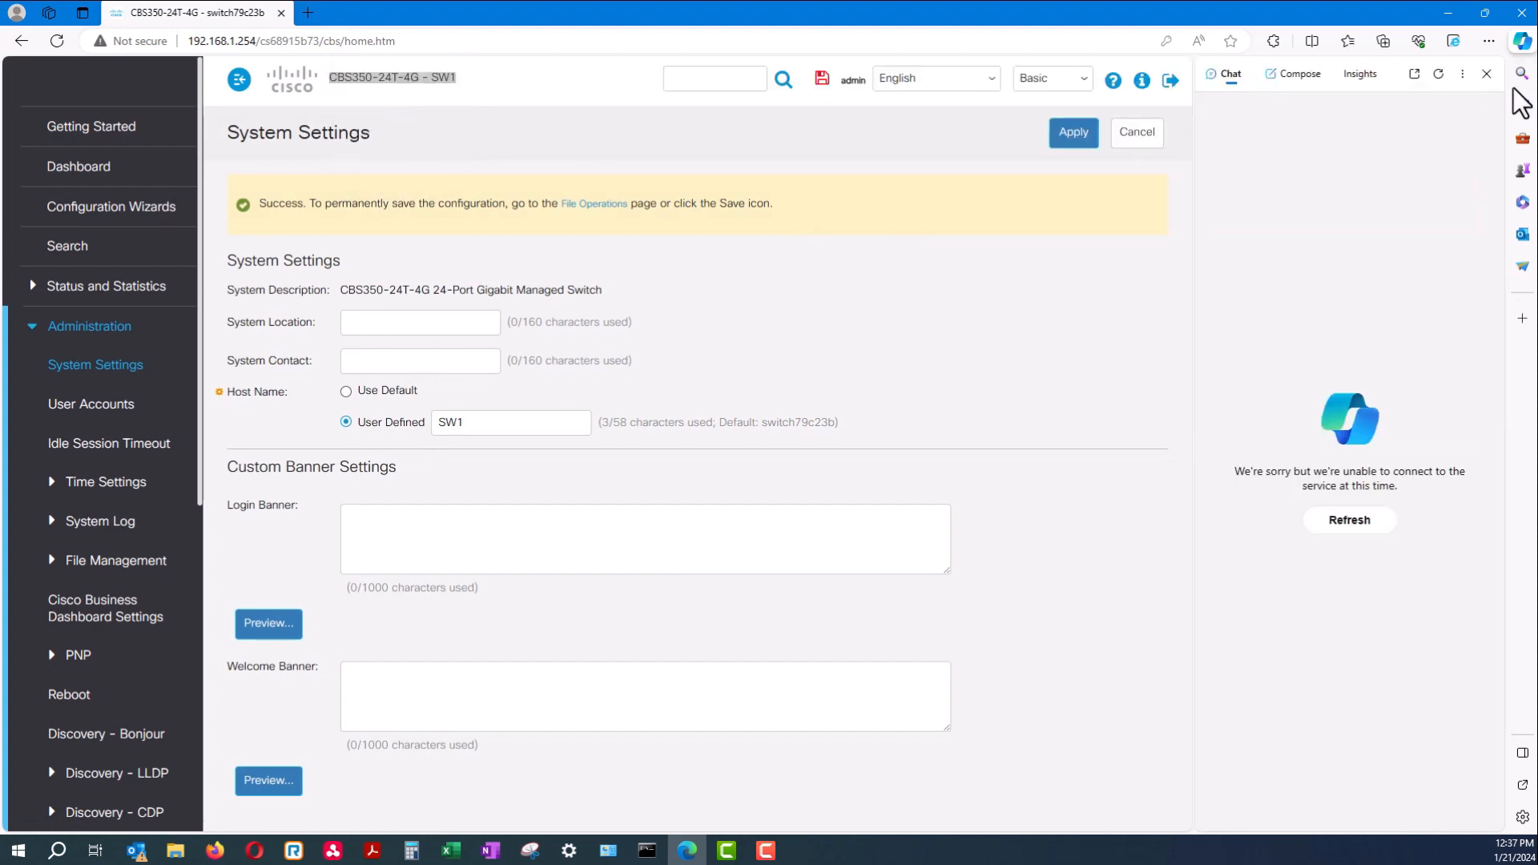
click(1486, 74)
click(86, 128)
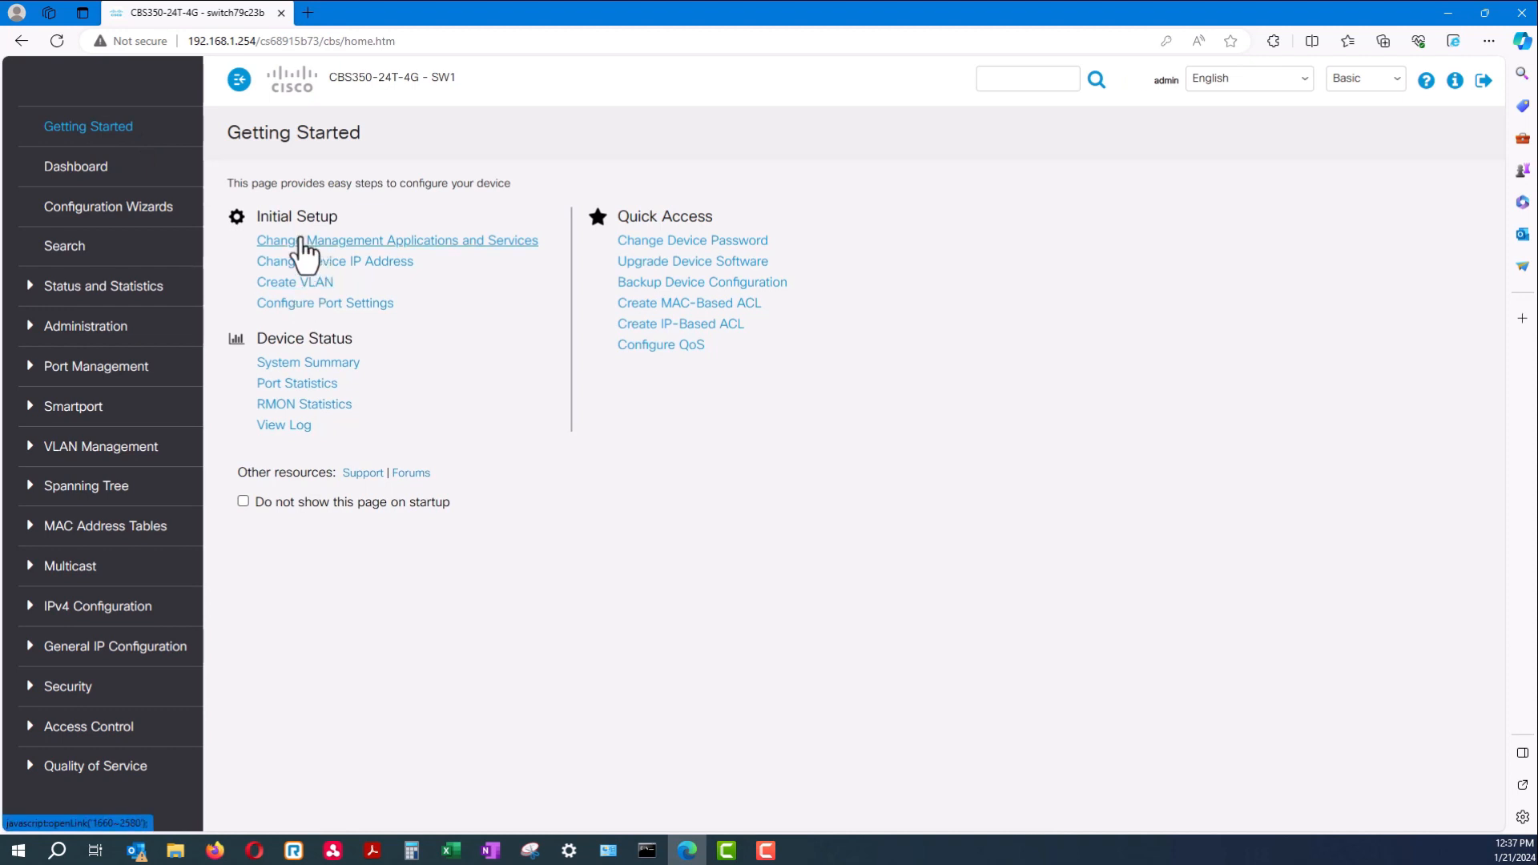
triple_click(346, 135)
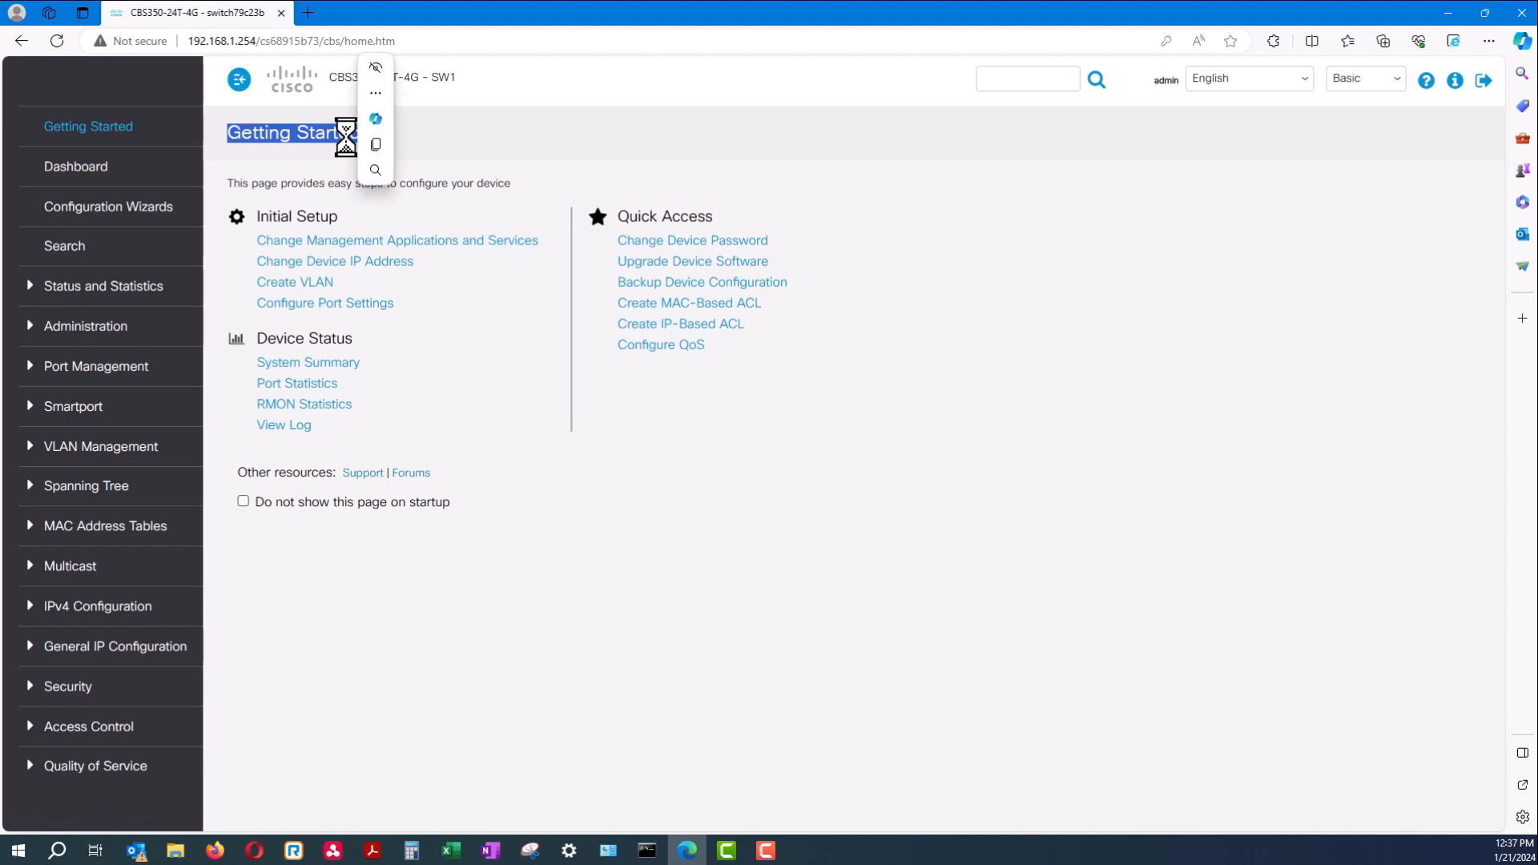
click(343, 136)
double_click(343, 136)
triple_click(342, 137)
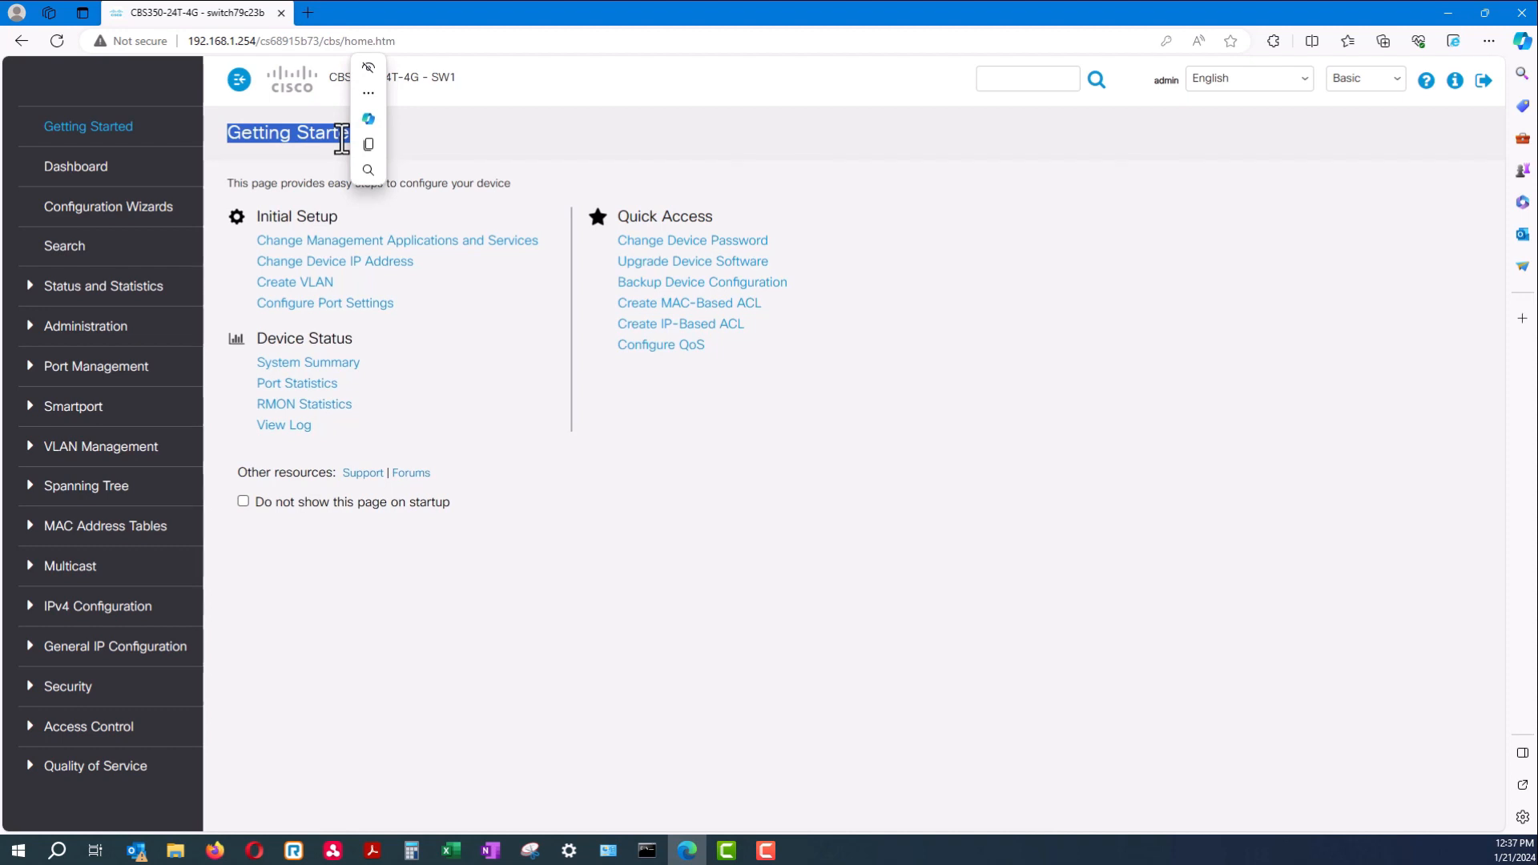
triple_click(337, 141)
click(330, 143)
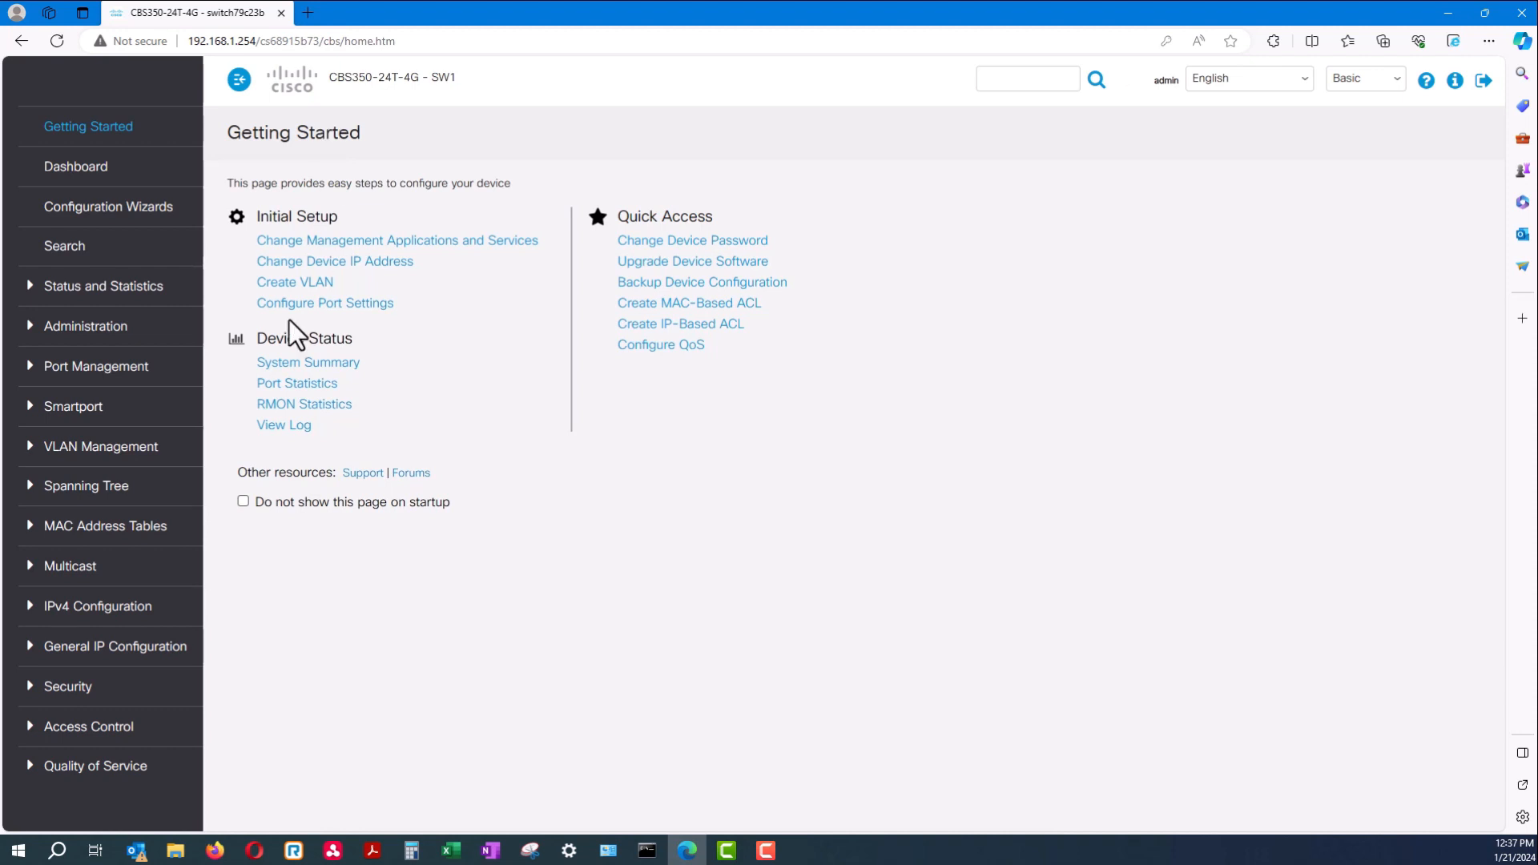
triple_click(333, 183)
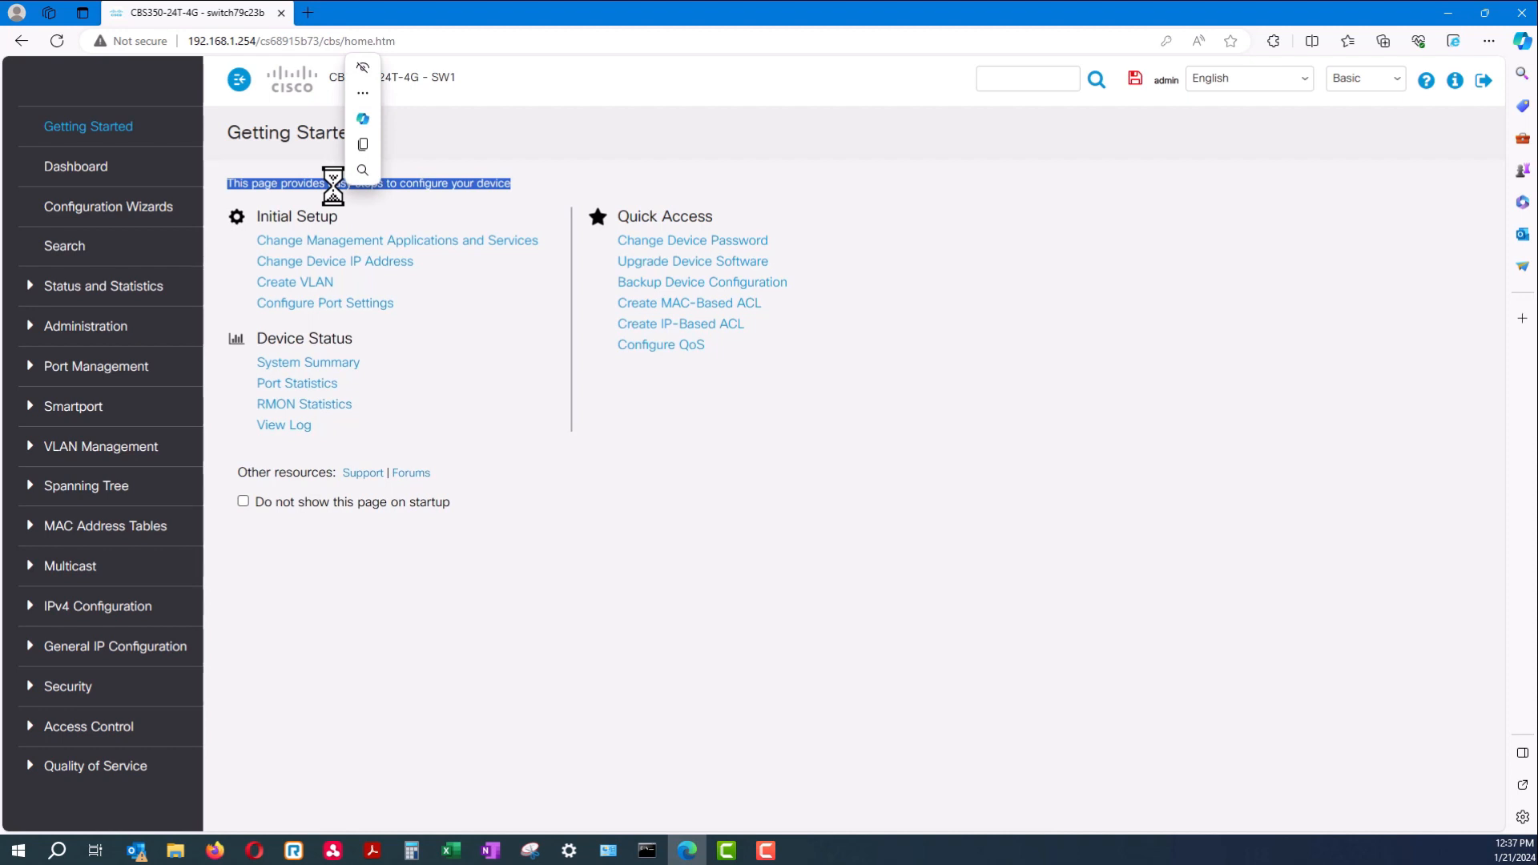
triple_click(309, 214)
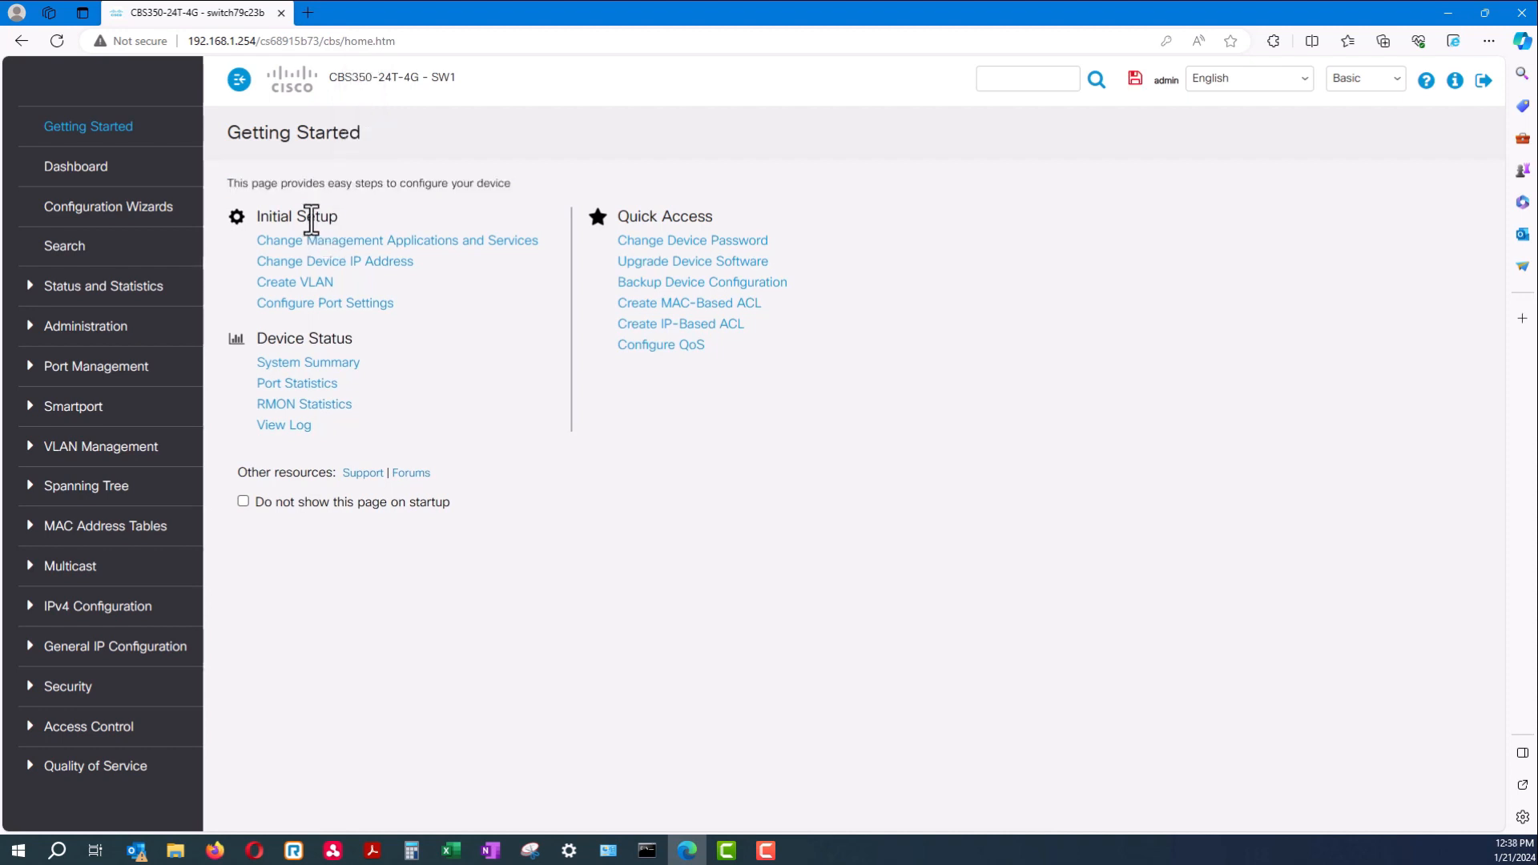
double_click(307, 183)
click(305, 184)
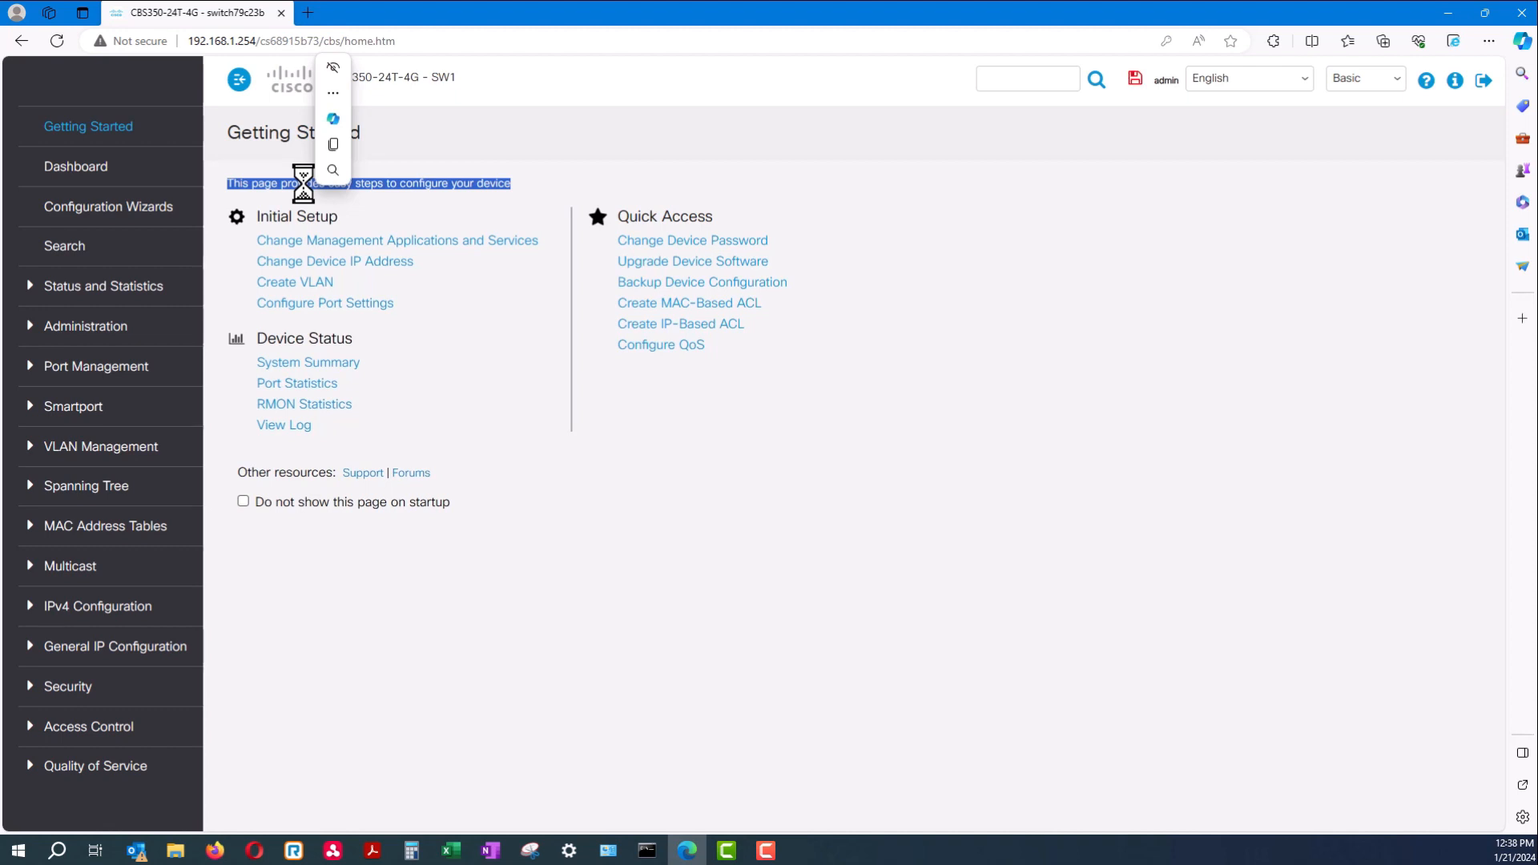
click(330, 221)
double_click(330, 221)
click(327, 184)
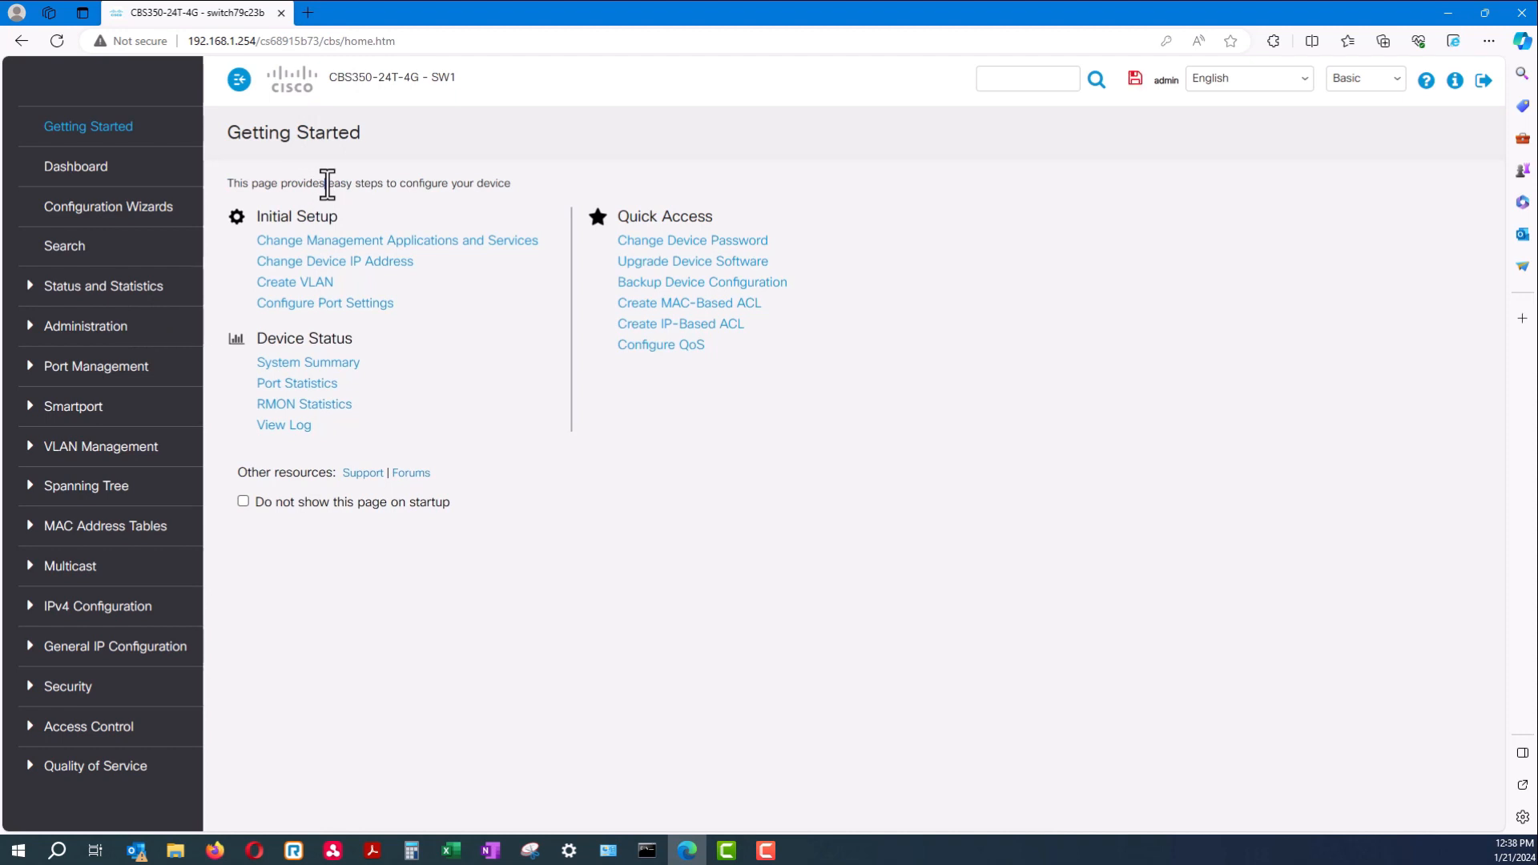
click(136, 377)
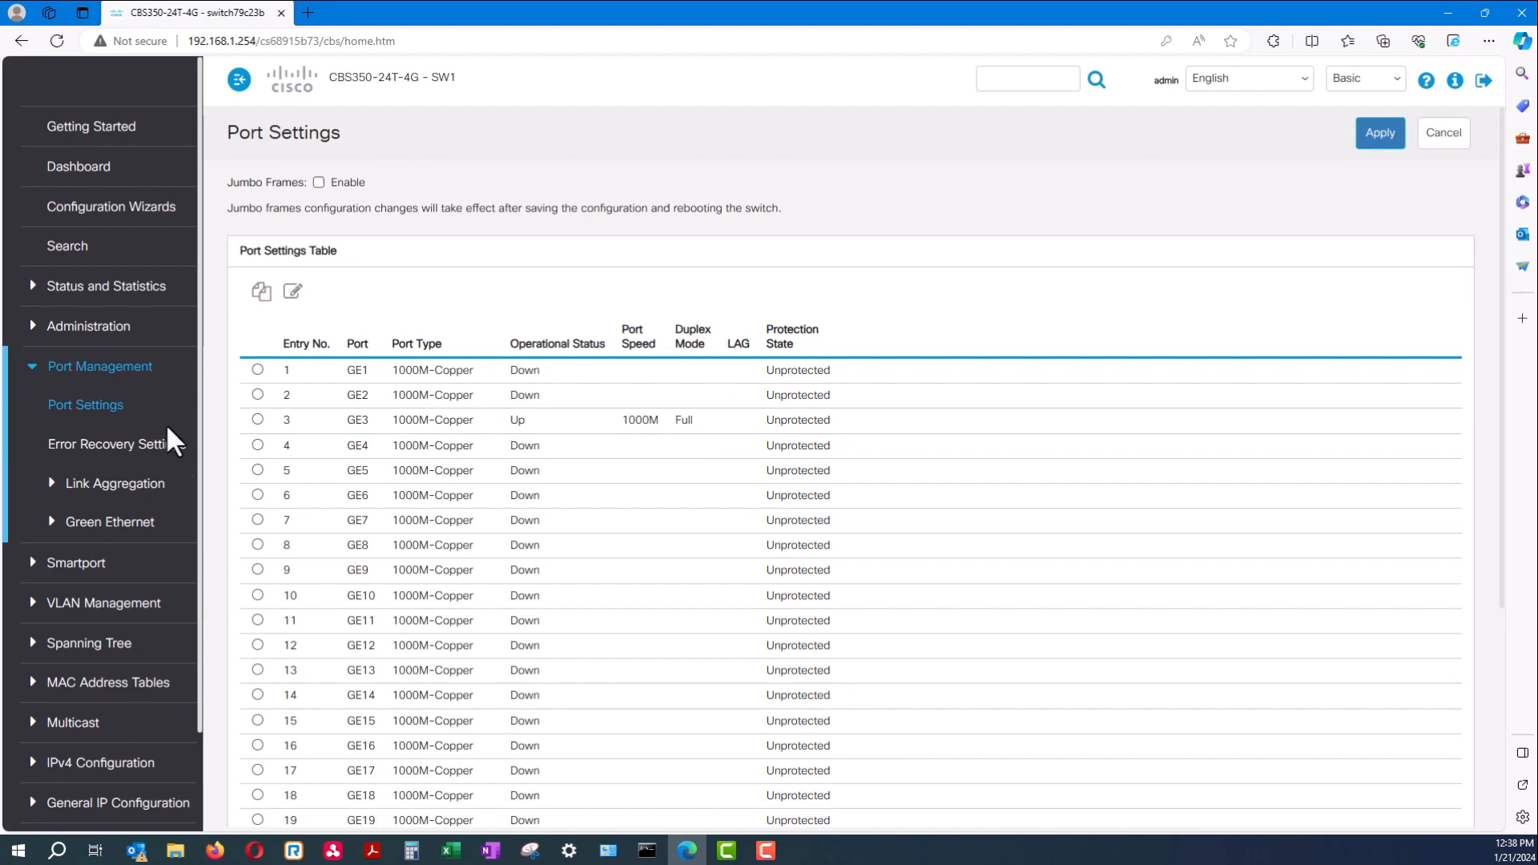
In the Port Settings table, select port GE1 and open its Edit Port Settings
scroll(288, 657, down, 4)
scroll(291, 667, up, 4)
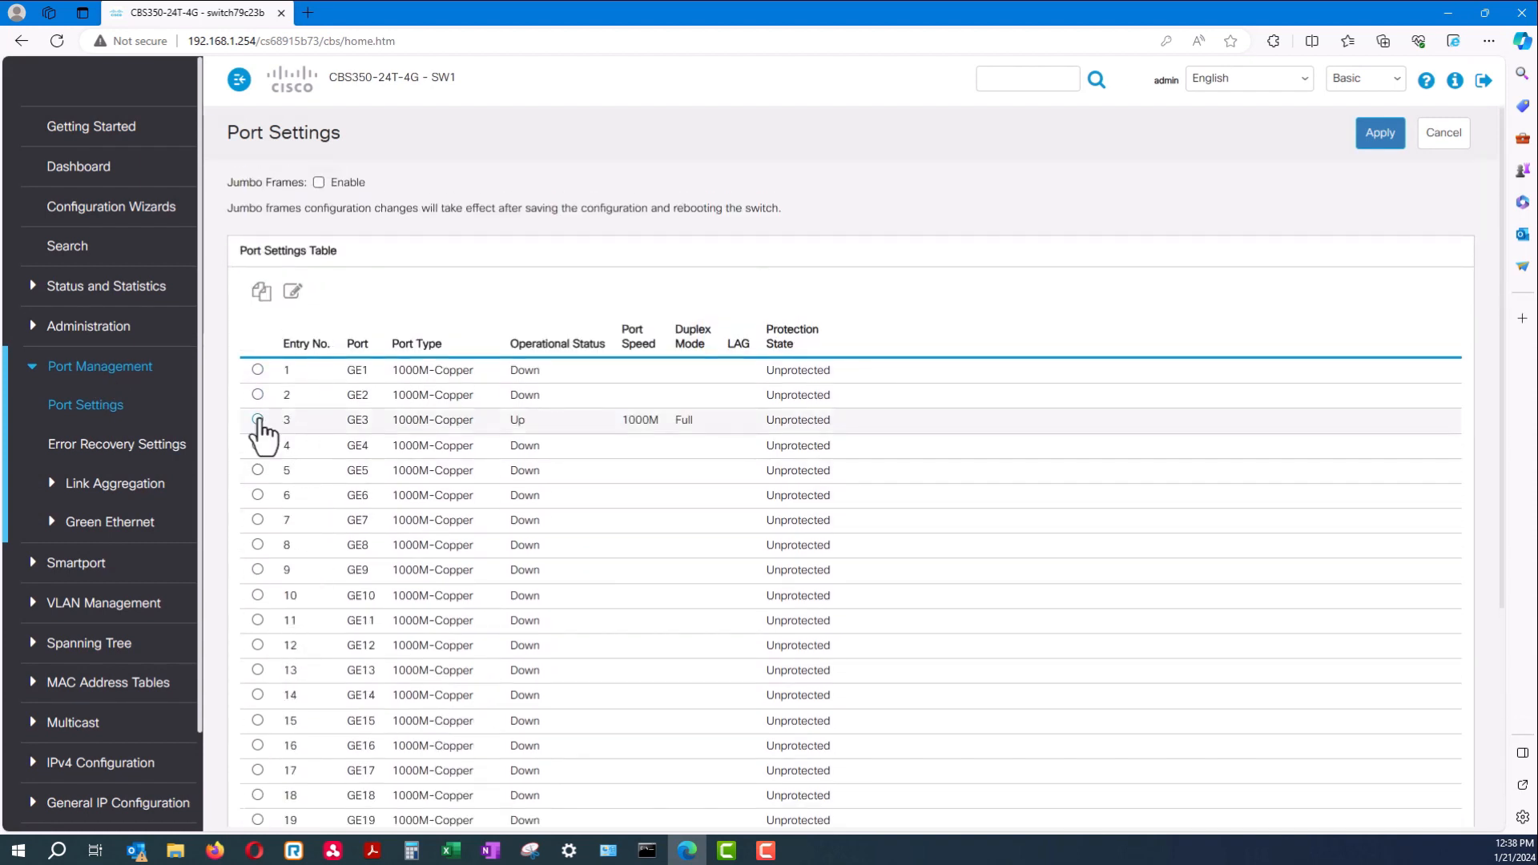
click(257, 419)
drag(751, 436, 582, 443)
click(582, 443)
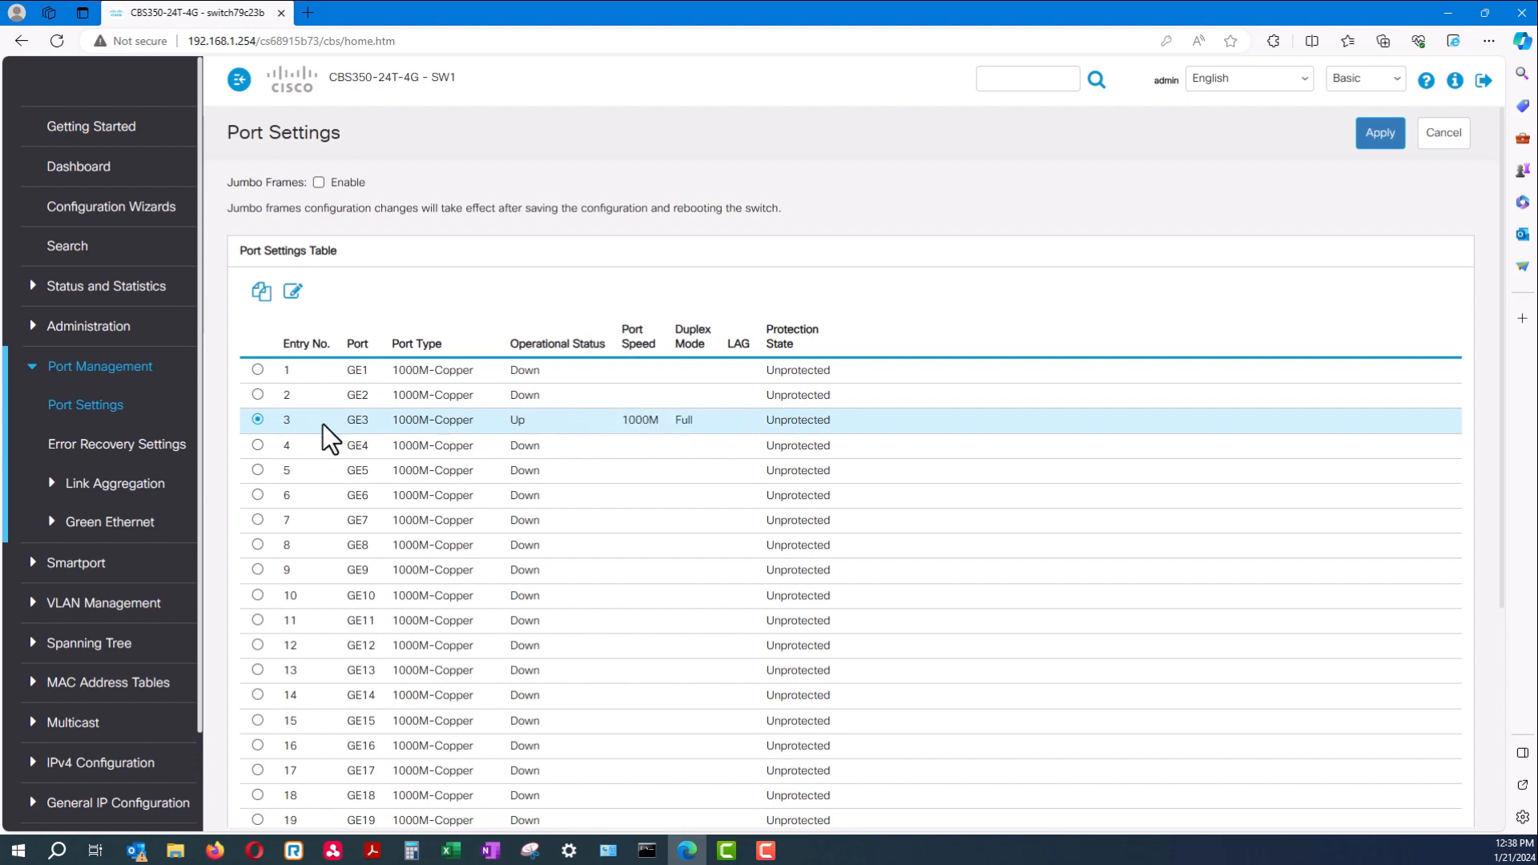
click(257, 370)
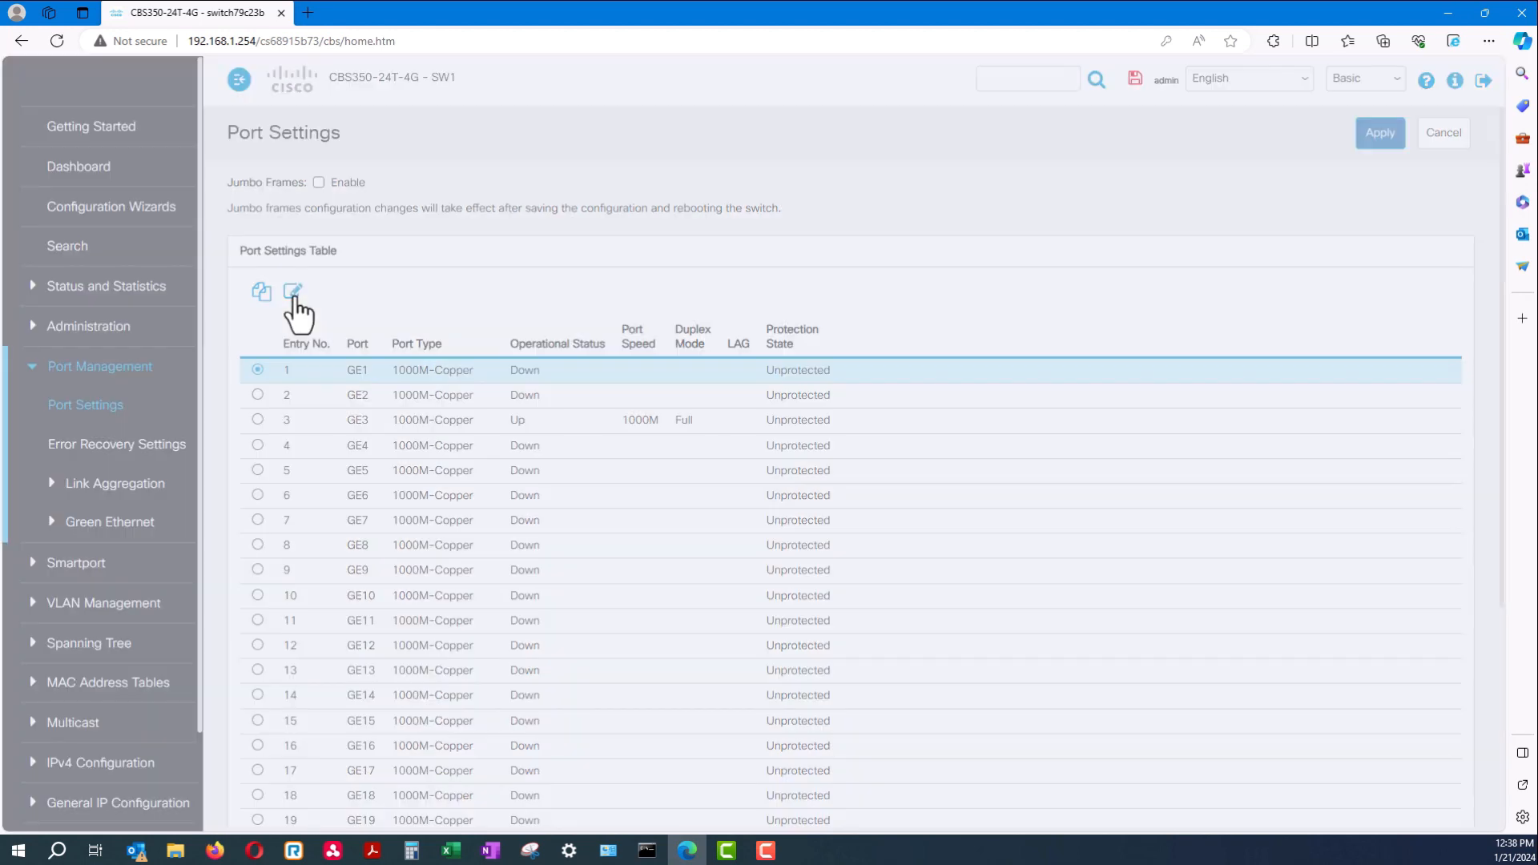
click(293, 293)
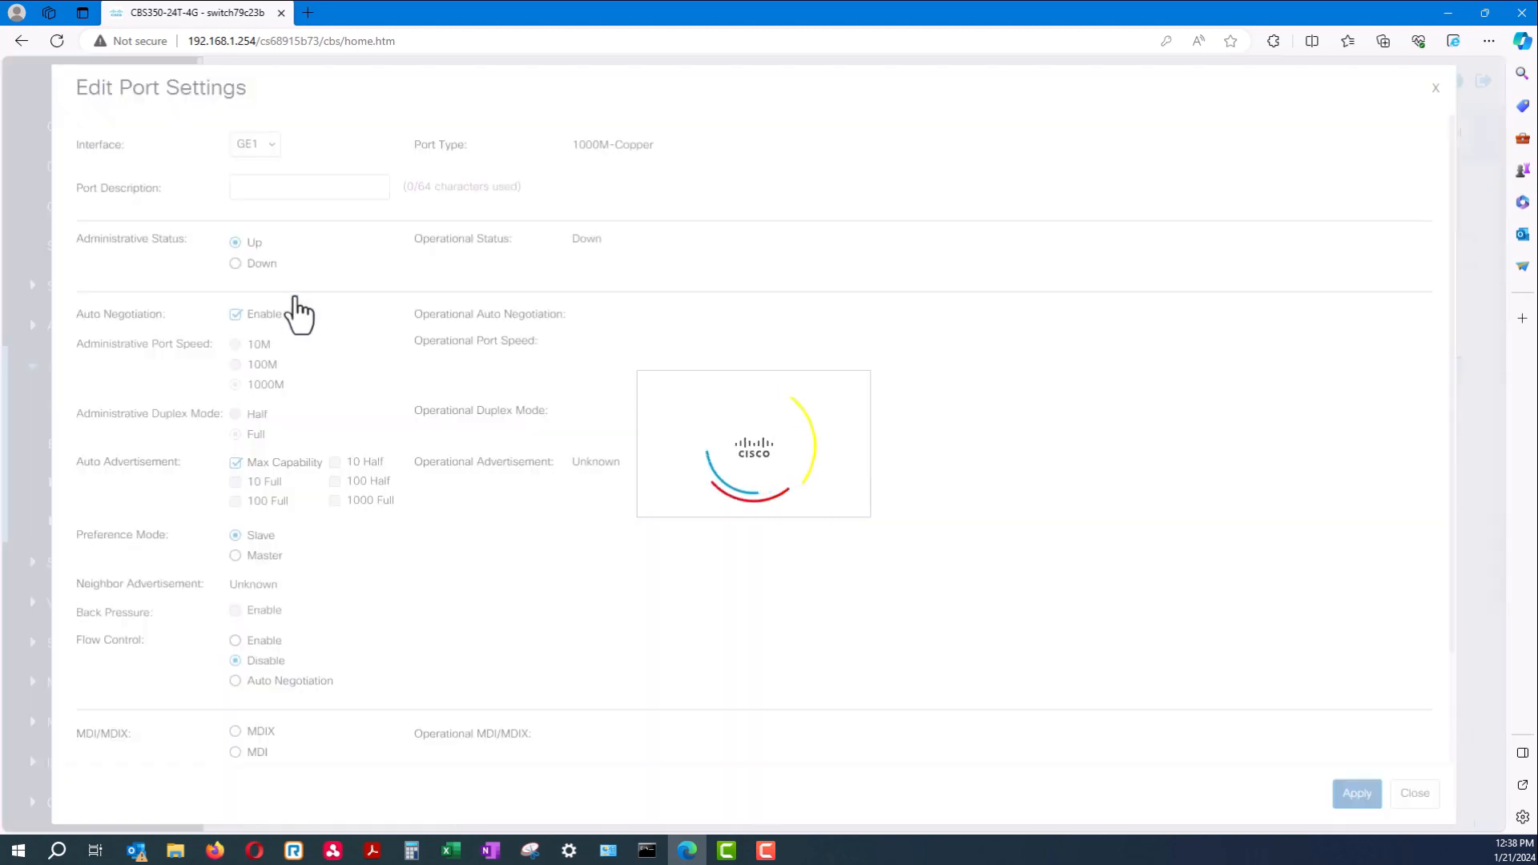
Set GE1's administrative status to Down, keep GE1 as the interface, then close the dialog
drag(82, 240, 216, 275)
click(235, 264)
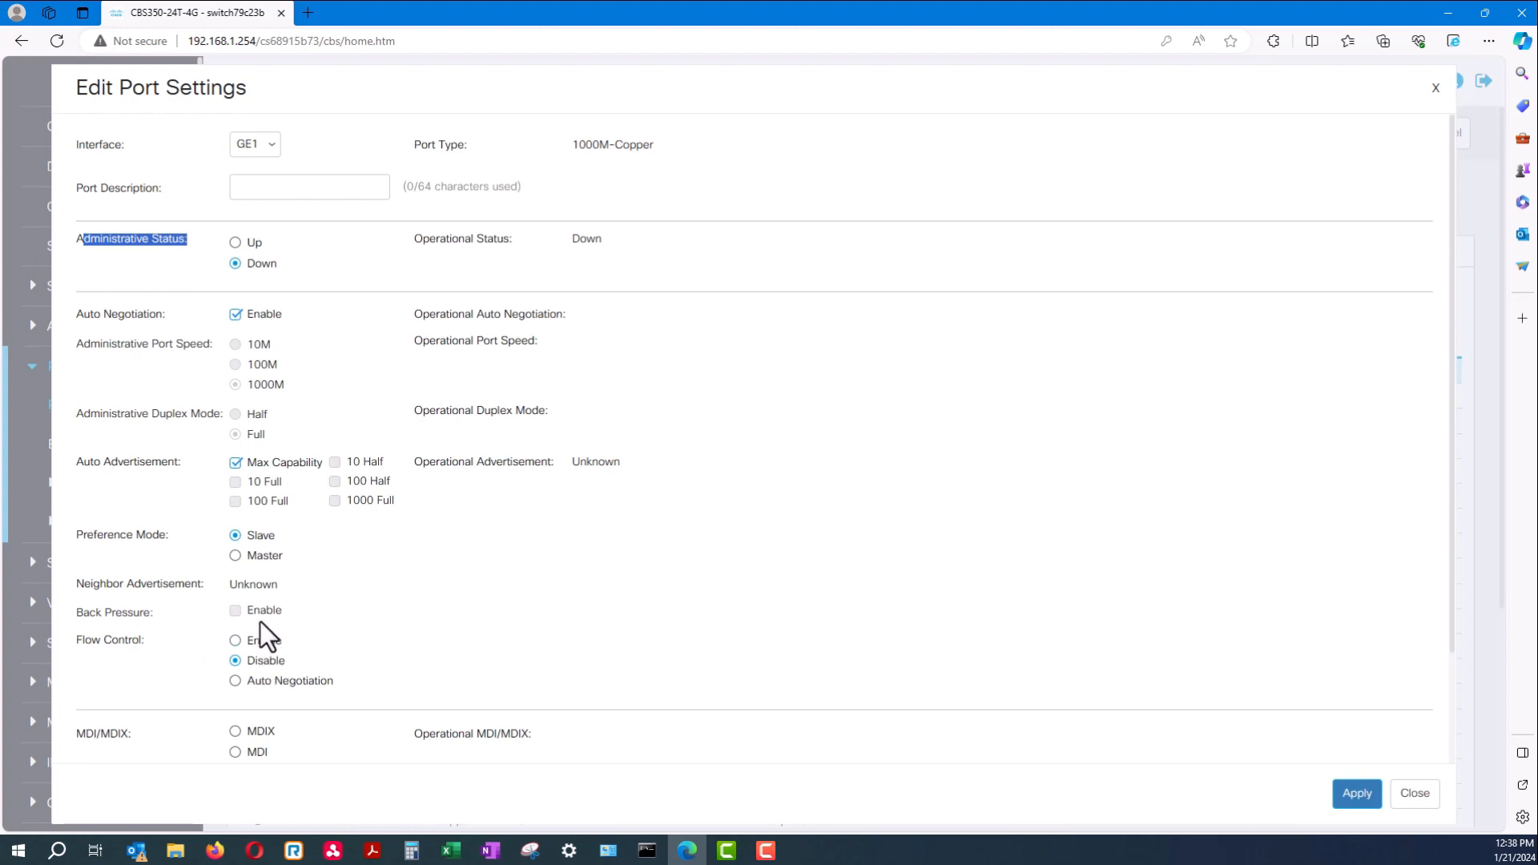
scroll(312, 481, down, 1)
scroll(324, 516, up, 1)
click(274, 184)
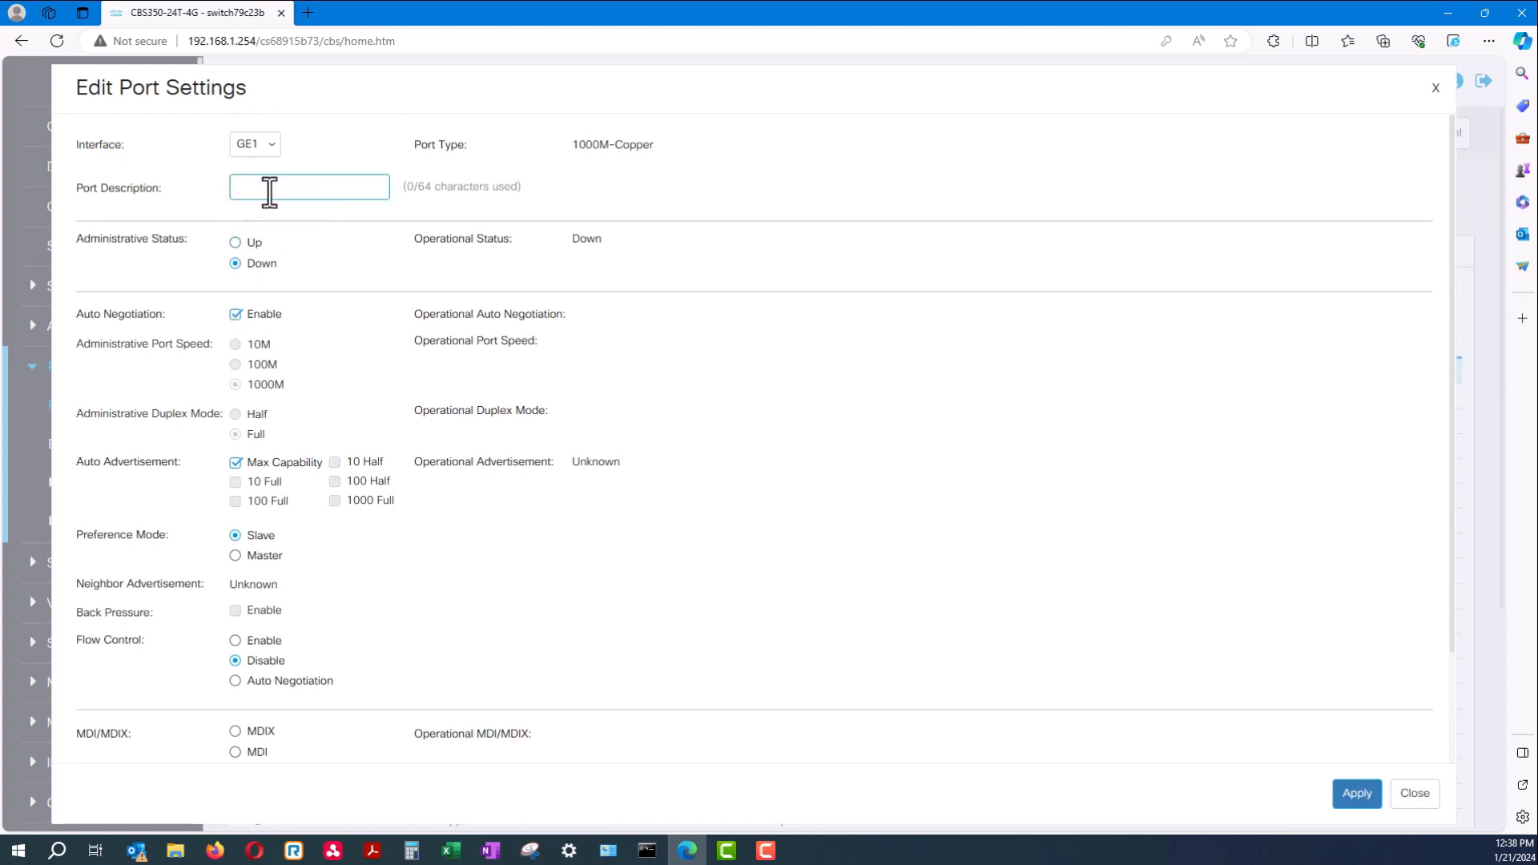
click(263, 146)
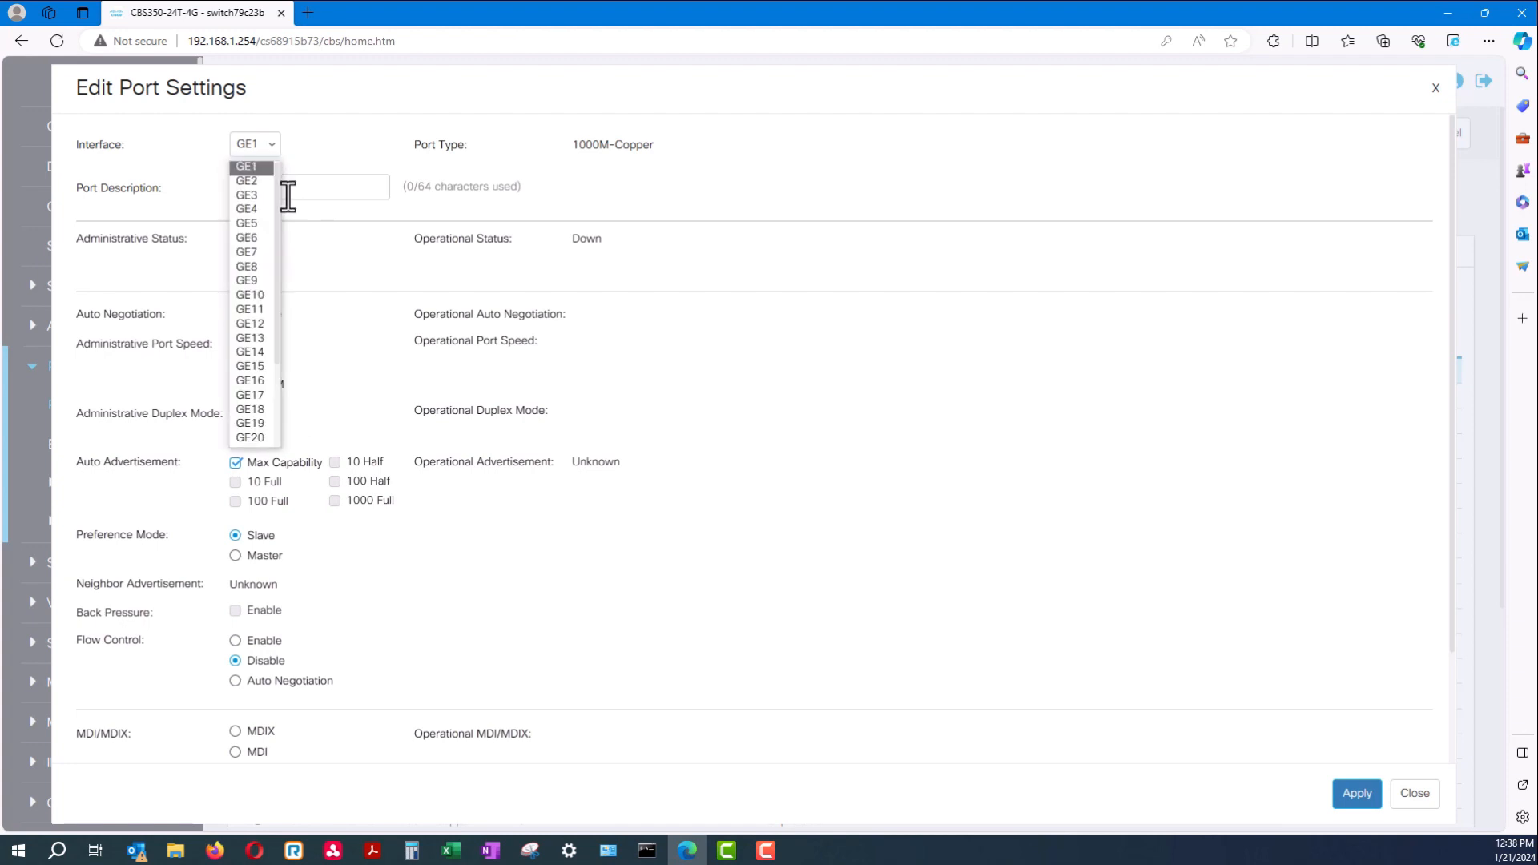
drag(277, 184, 278, 377)
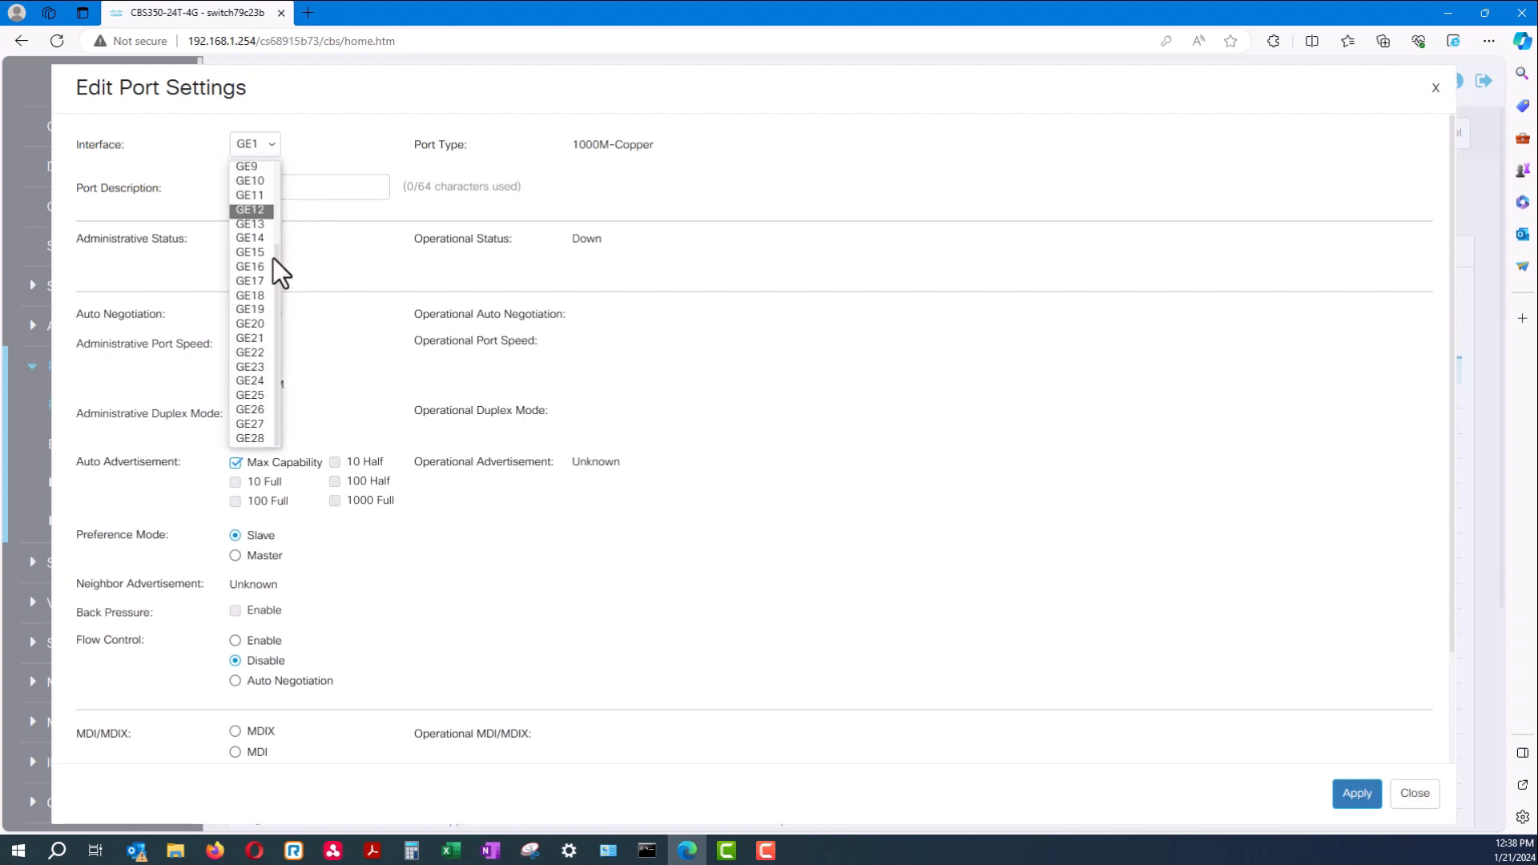
click(333, 377)
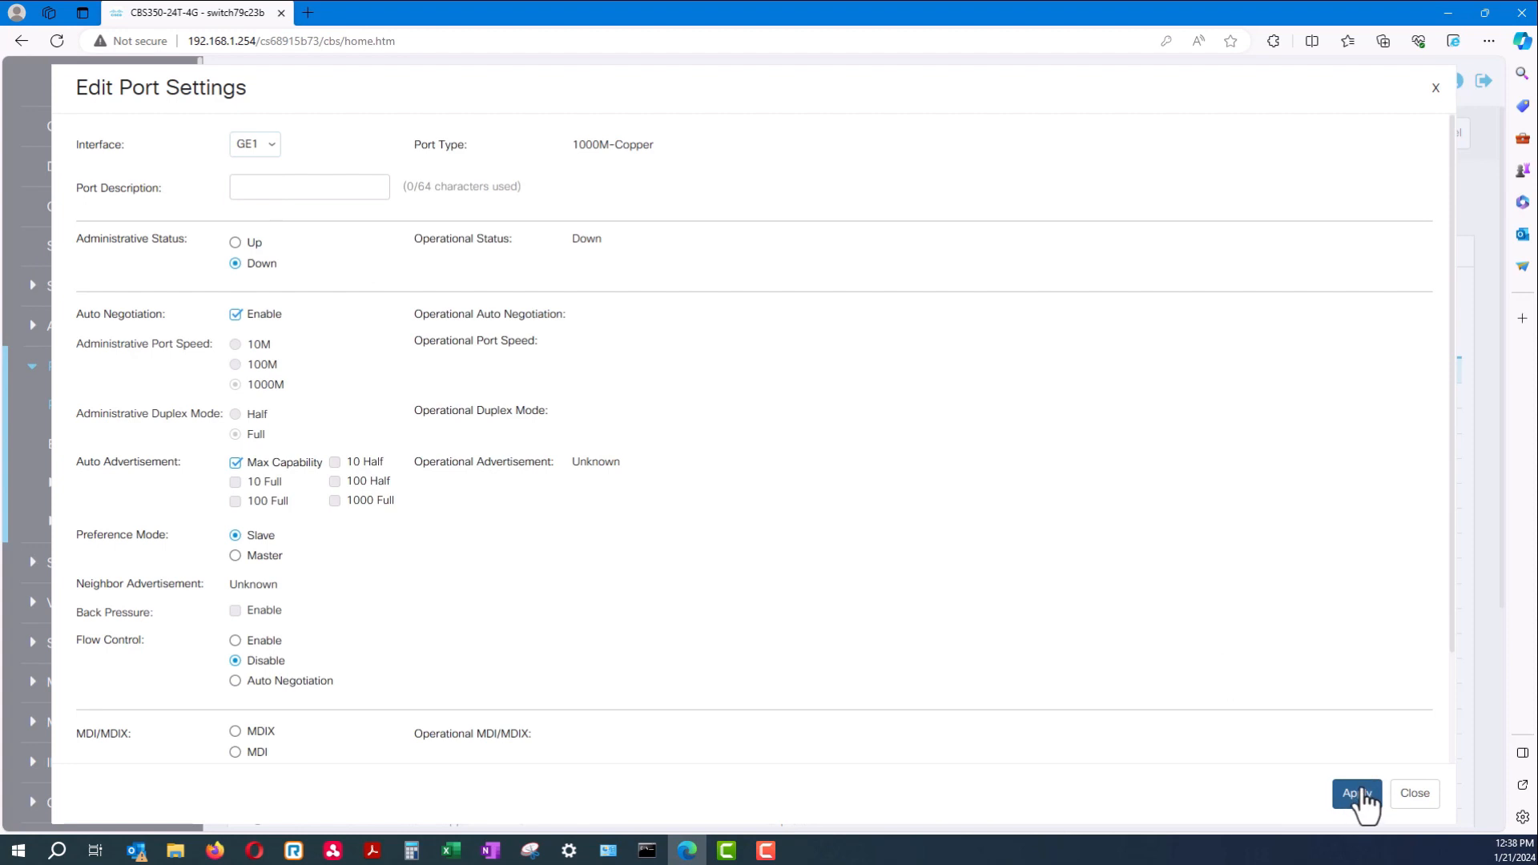
click(1414, 793)
Confirm closing the port settings and go to VLAN Management's VLAN Settings page
click(890, 478)
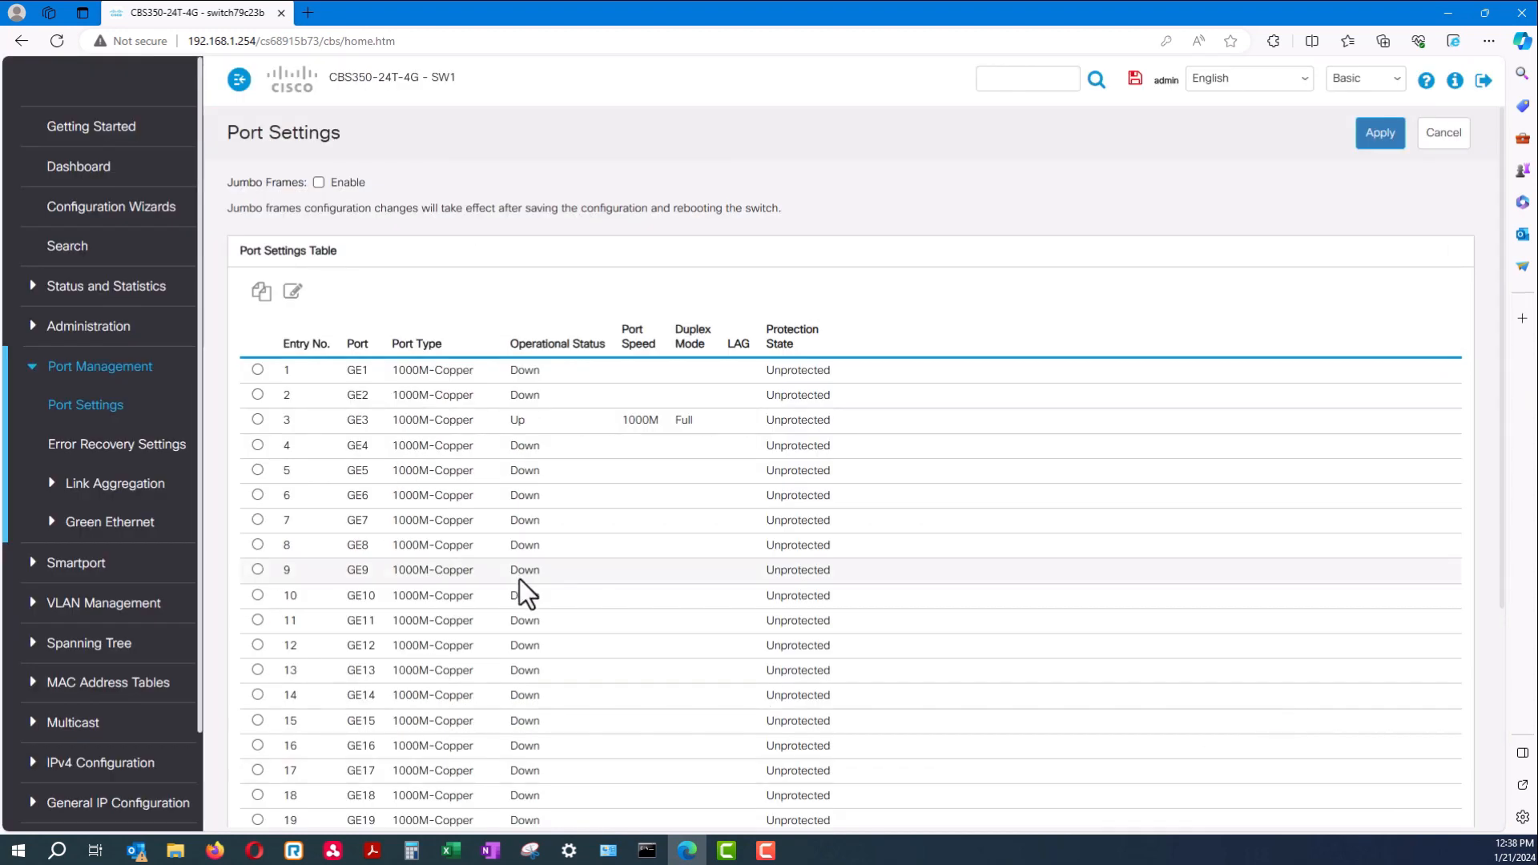
click(38, 389)
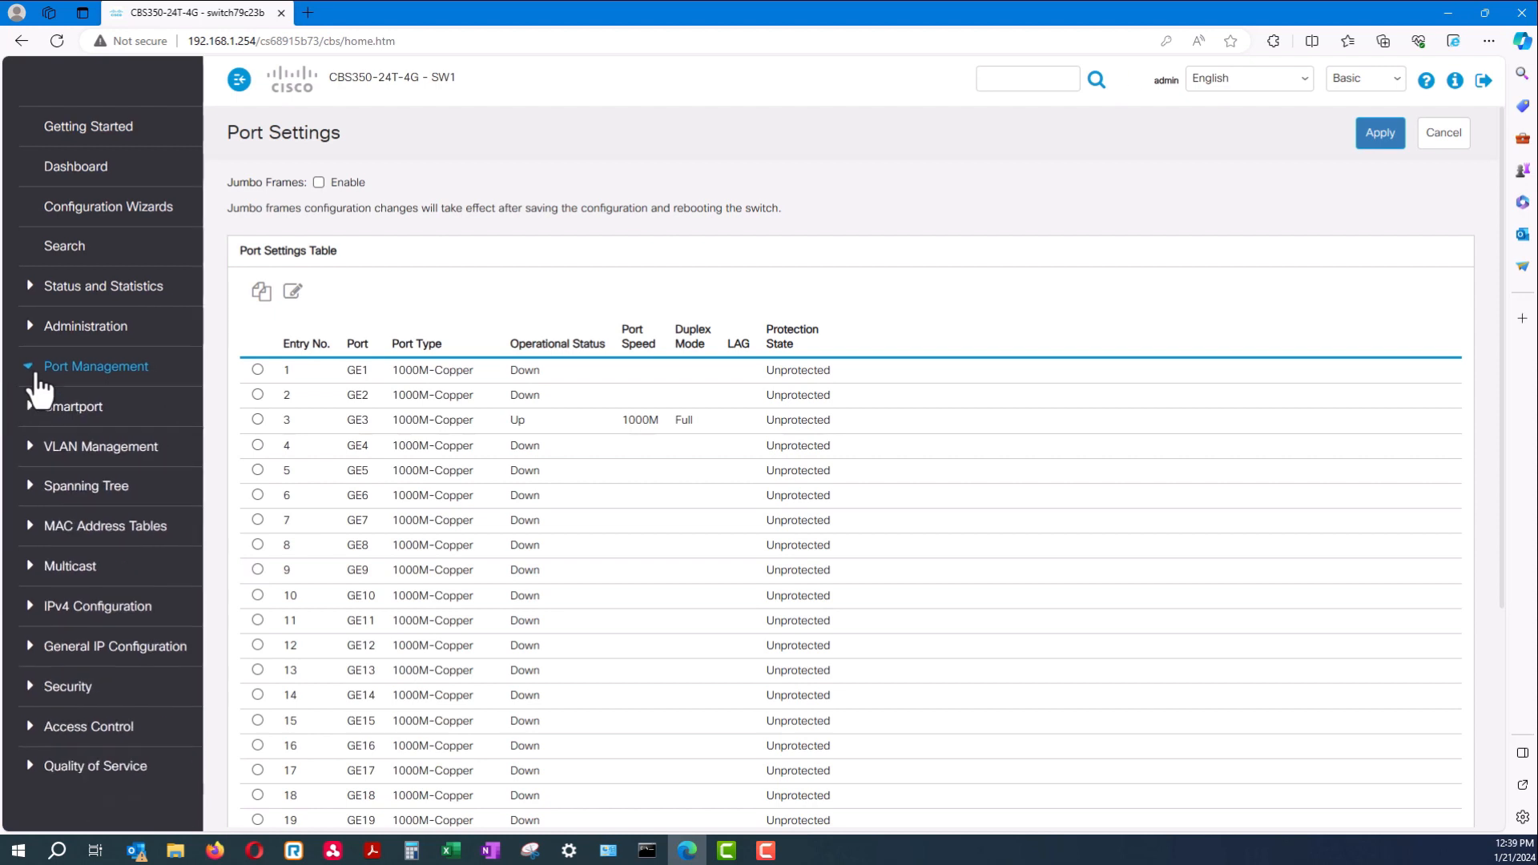
click(120, 450)
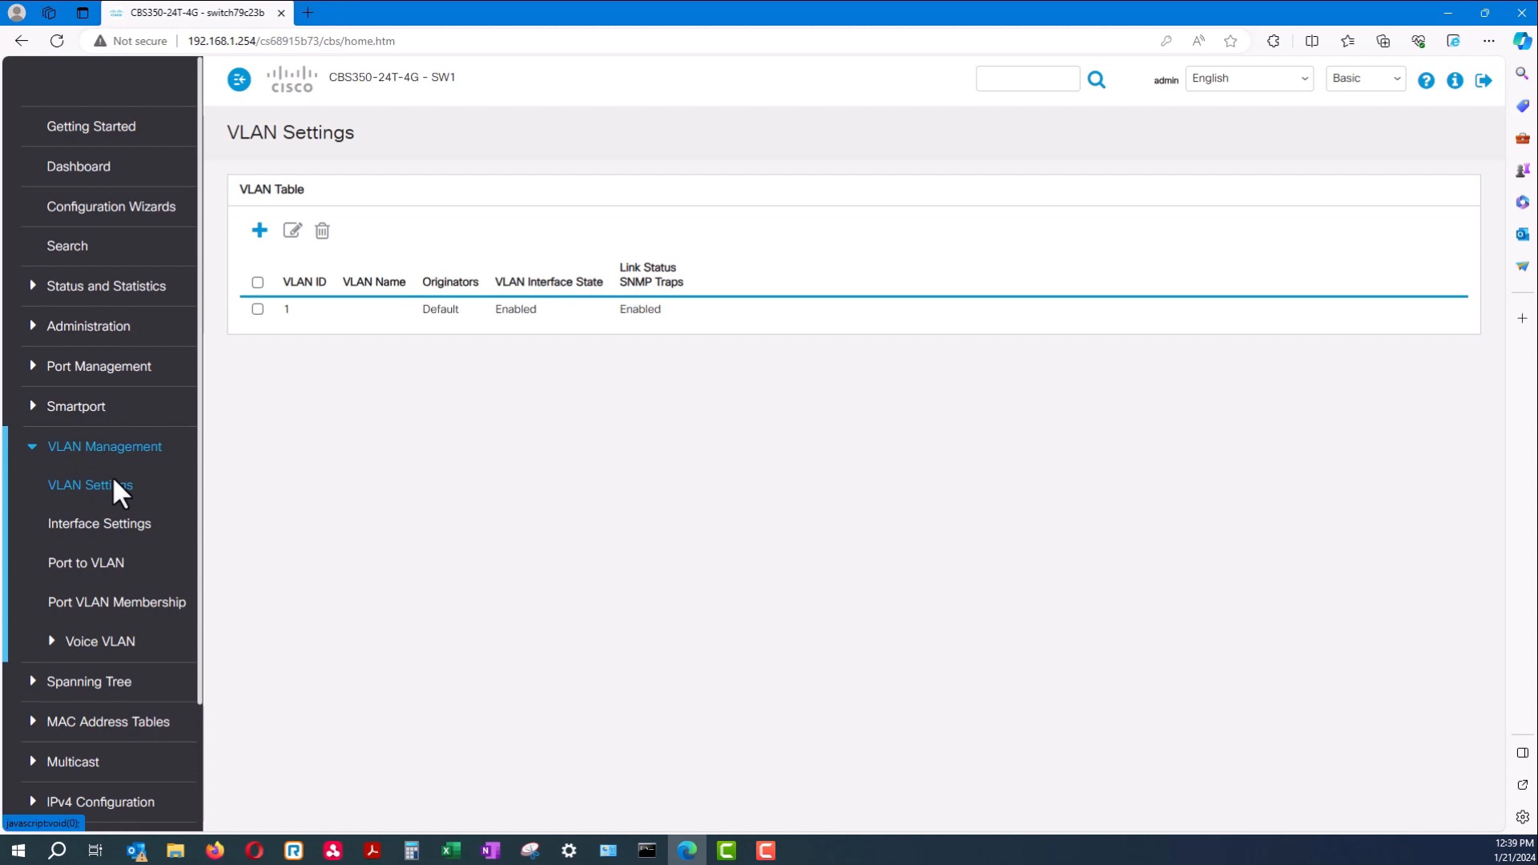
Add VLAN 101 named workstation and check it in the VLAN table
click(259, 232)
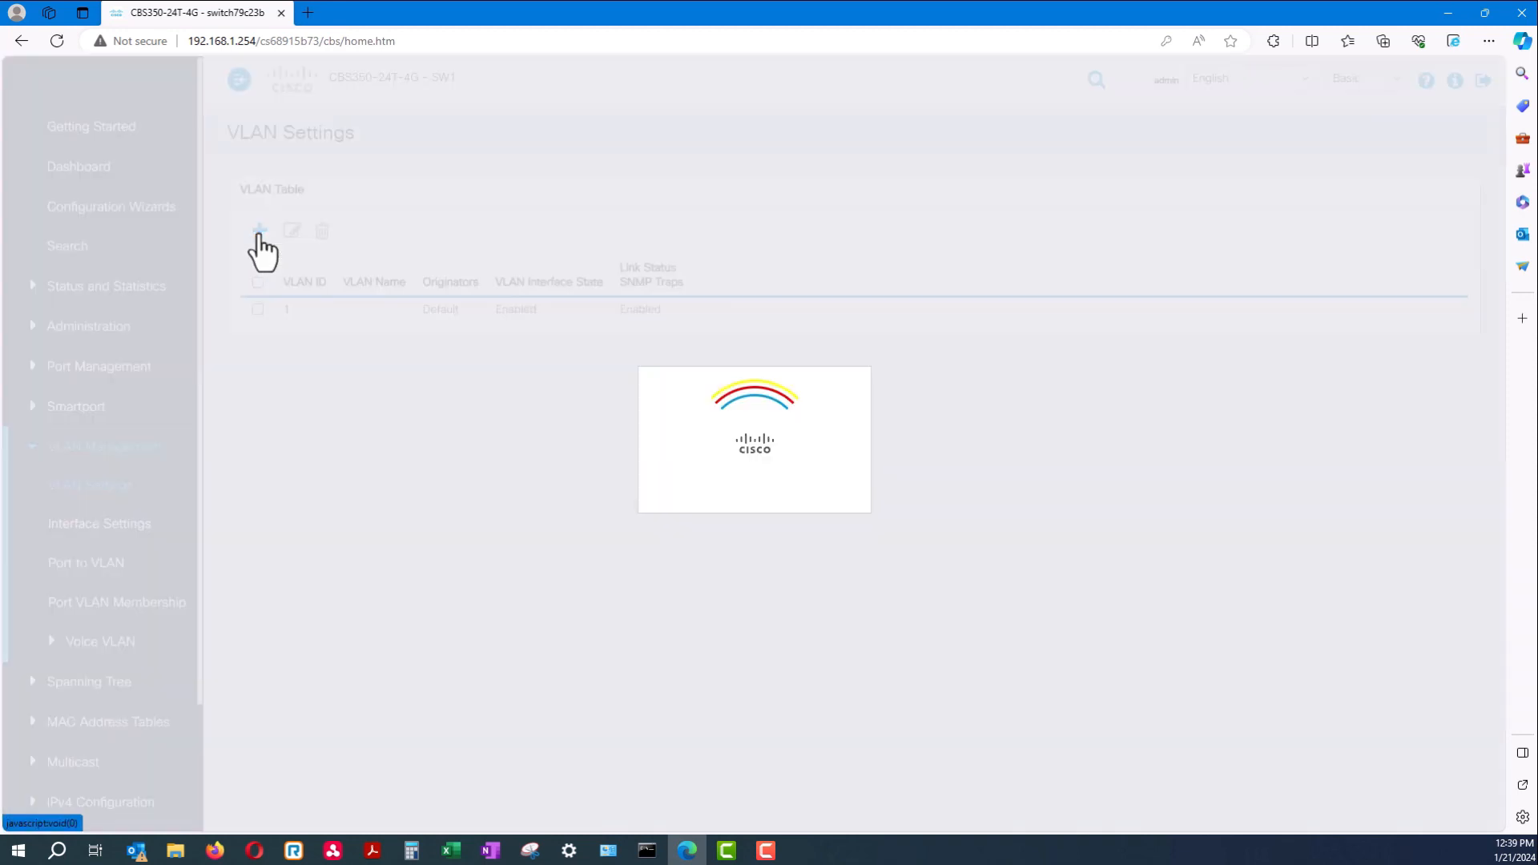
click(588, 361)
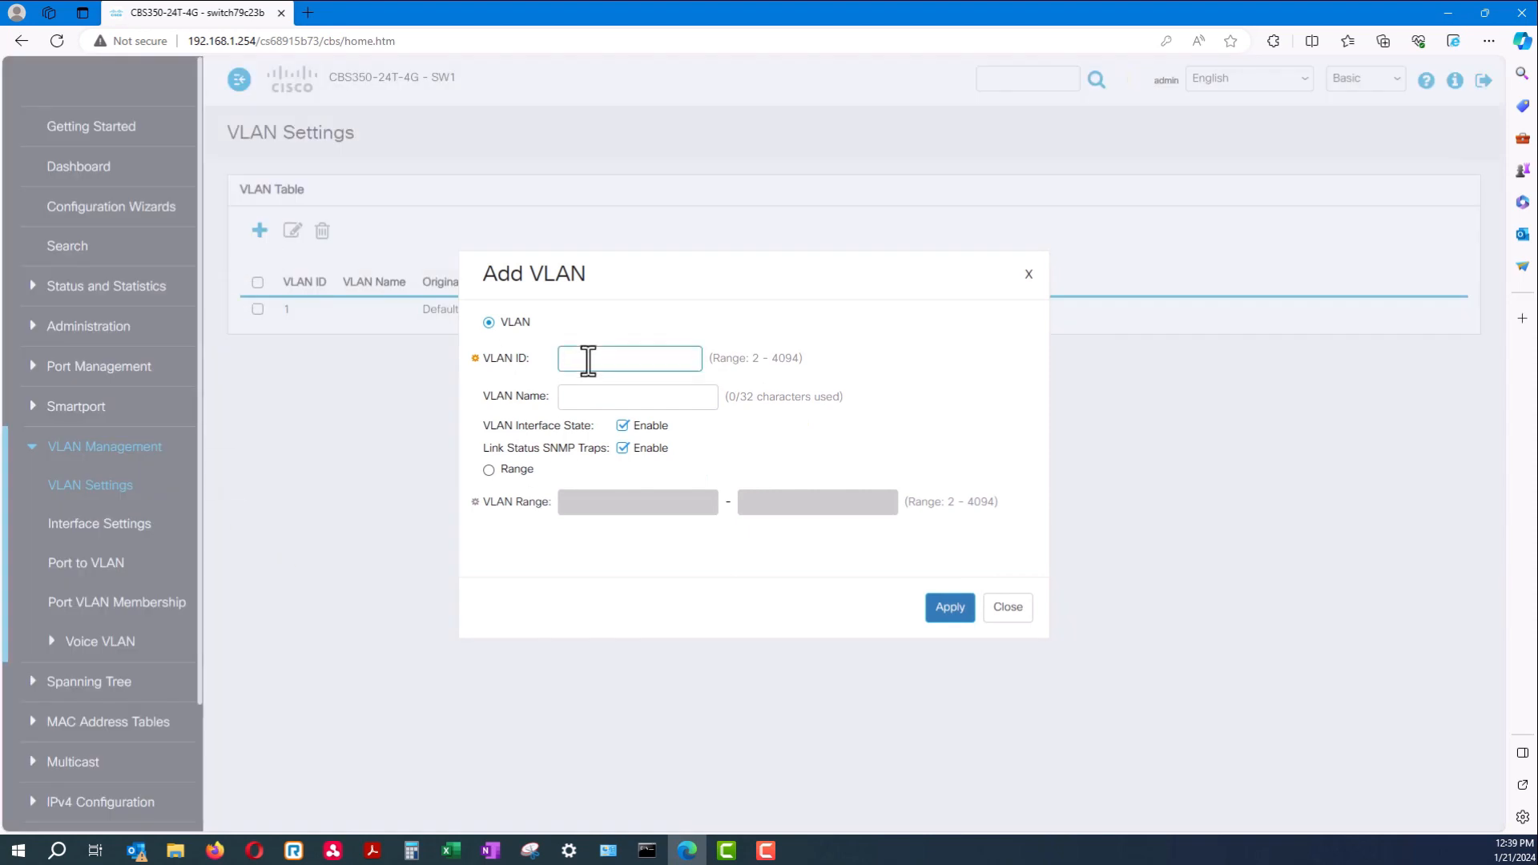
click(570, 397)
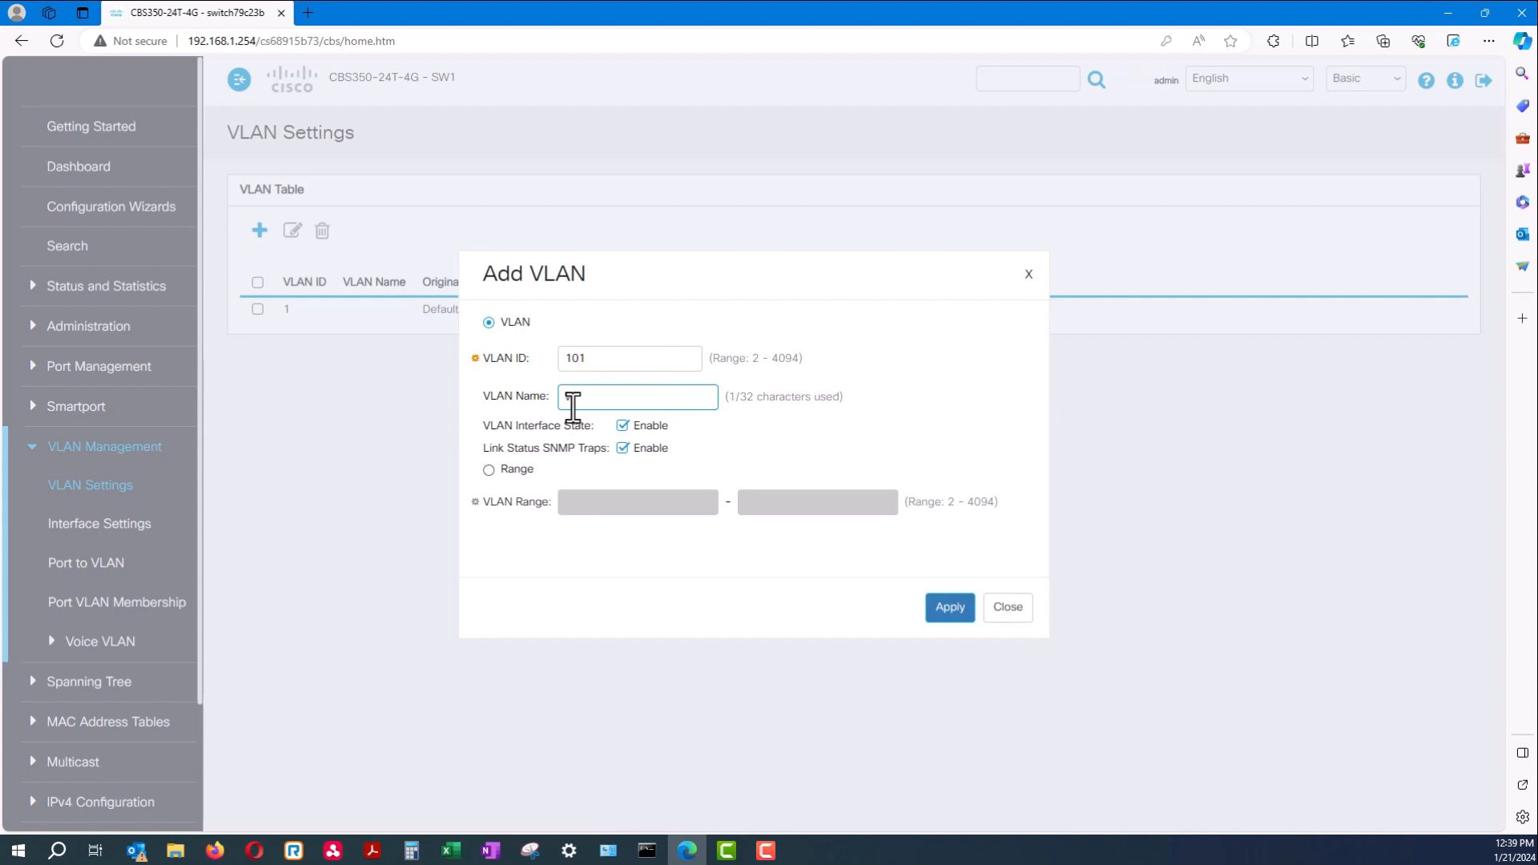
text(on)
click(932, 610)
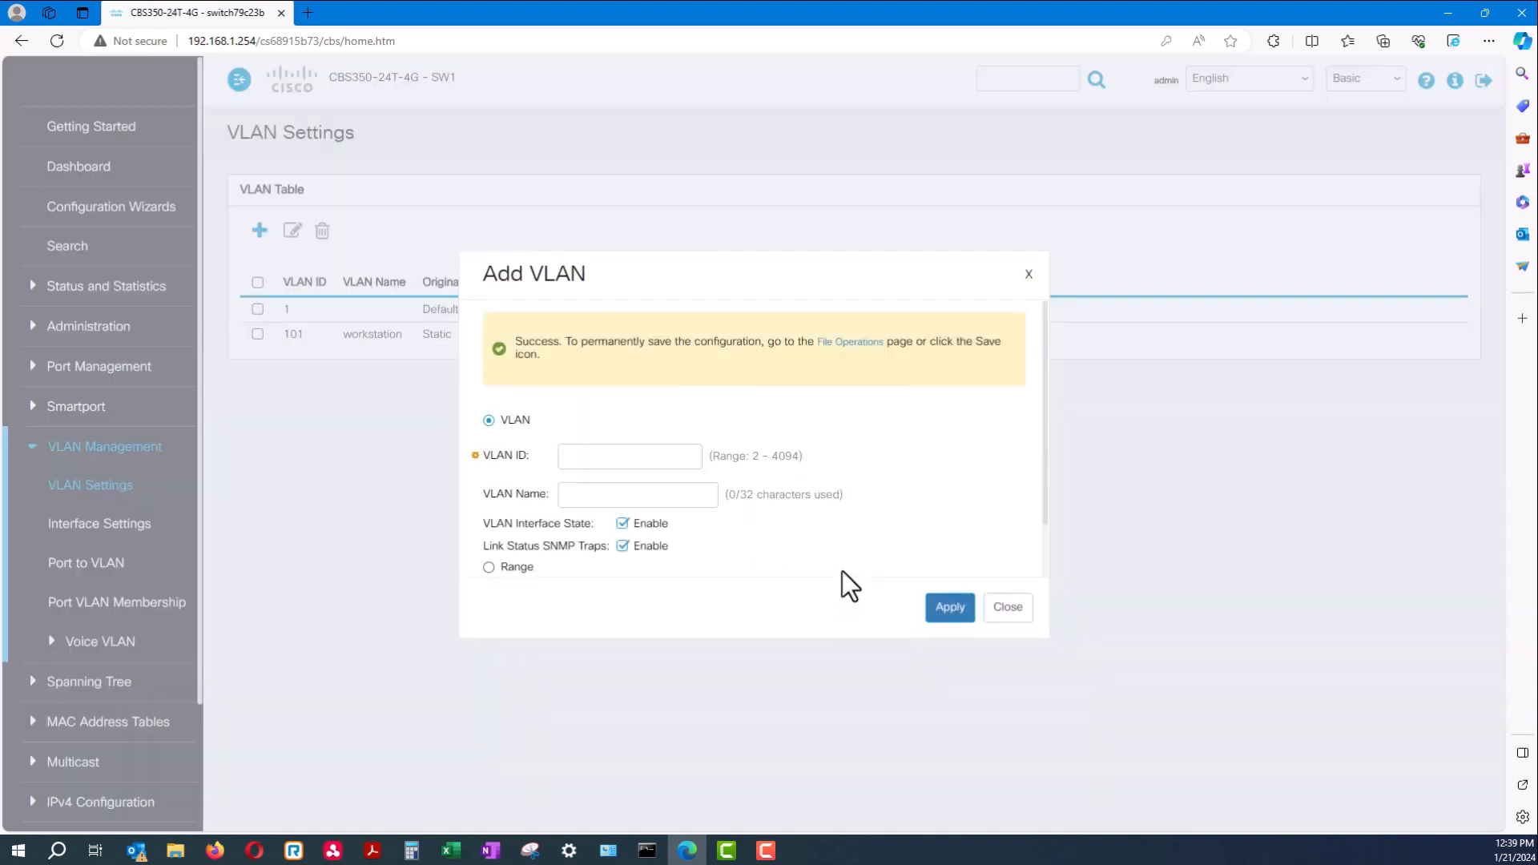
click(985, 607)
drag(343, 341, 310, 325)
click(292, 367)
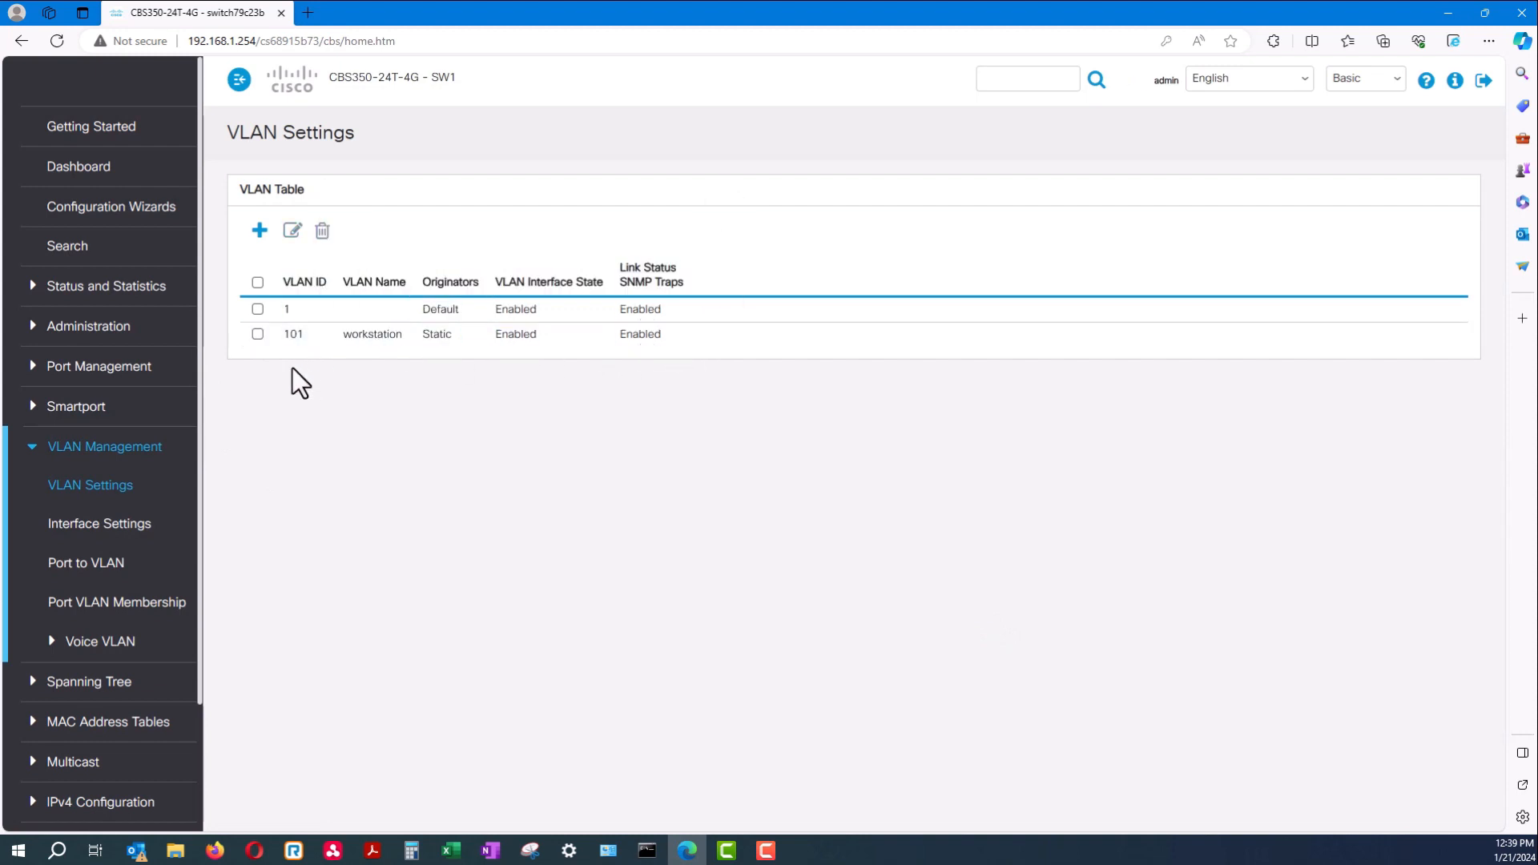
Add VLAN 99 named MGMT, check the VLAN 101 row, and collapse VLAN Management
click(260, 232)
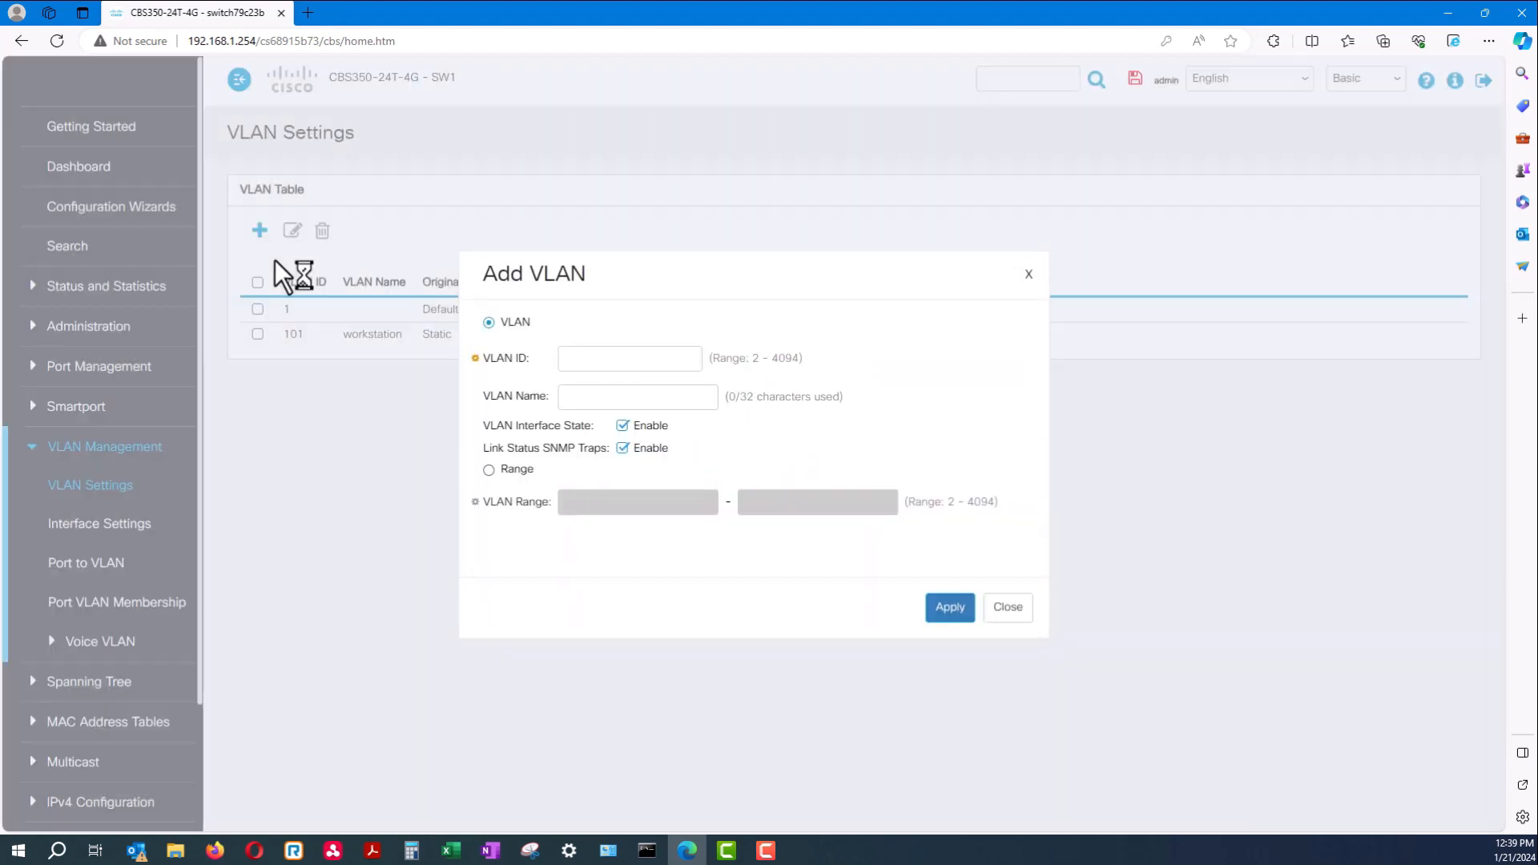
click(588, 355)
click(614, 398)
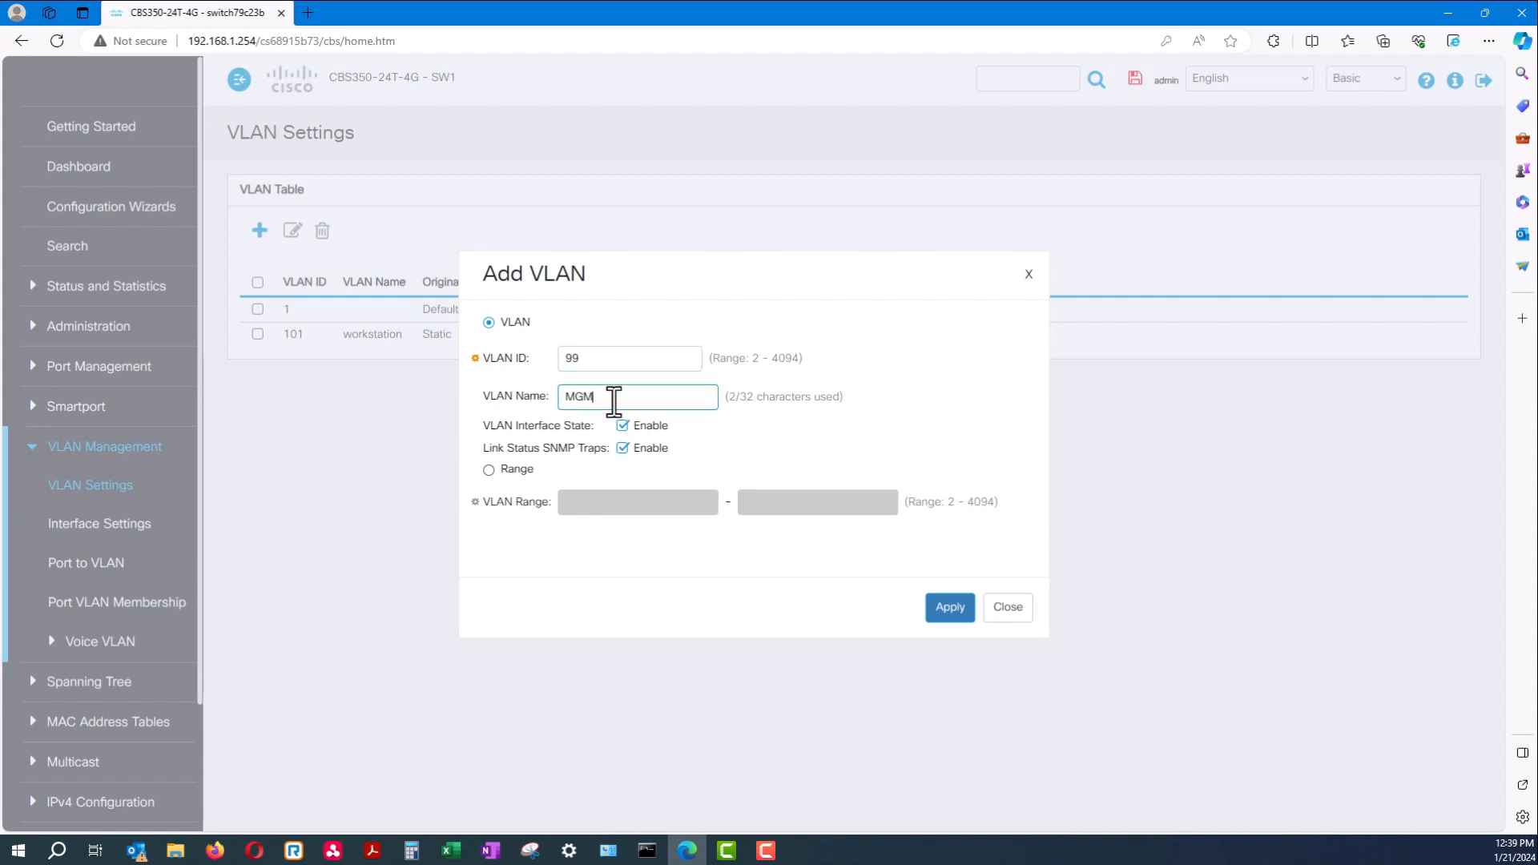
drag(610, 364, 536, 406)
click(937, 607)
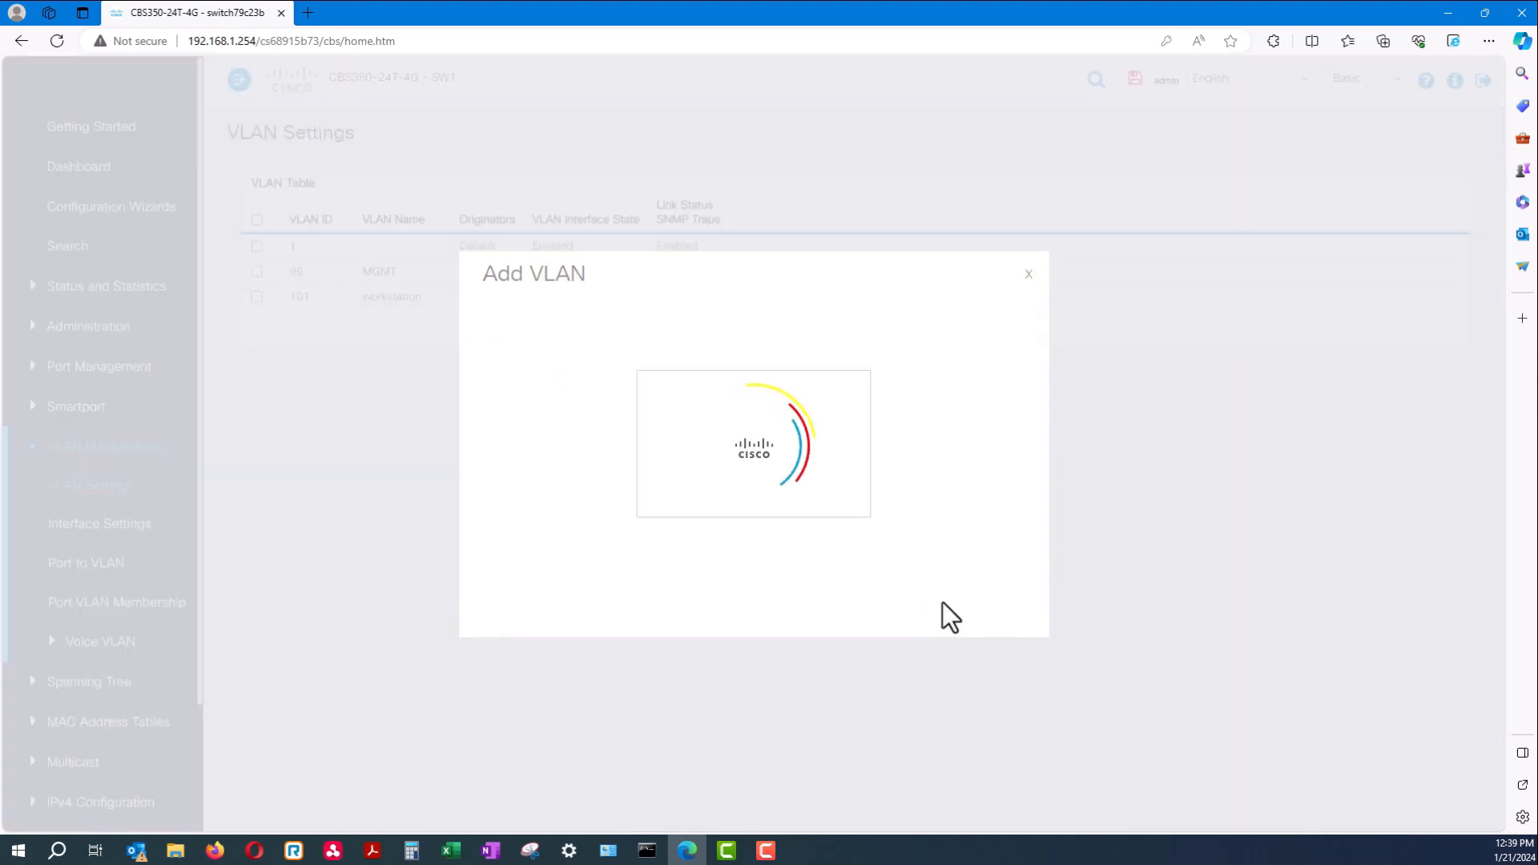
click(1001, 610)
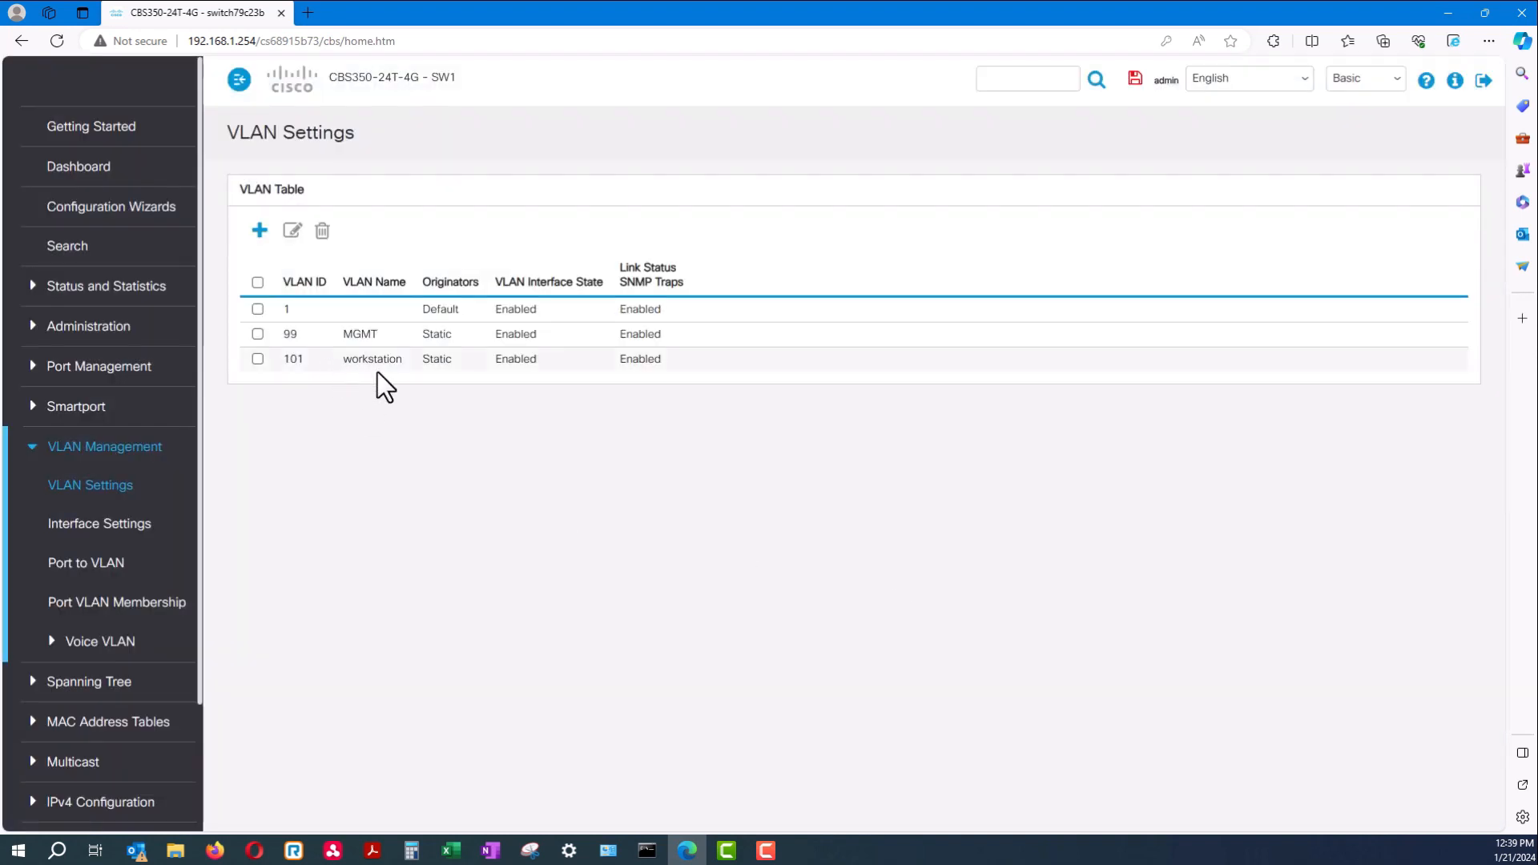
drag(344, 366, 658, 372)
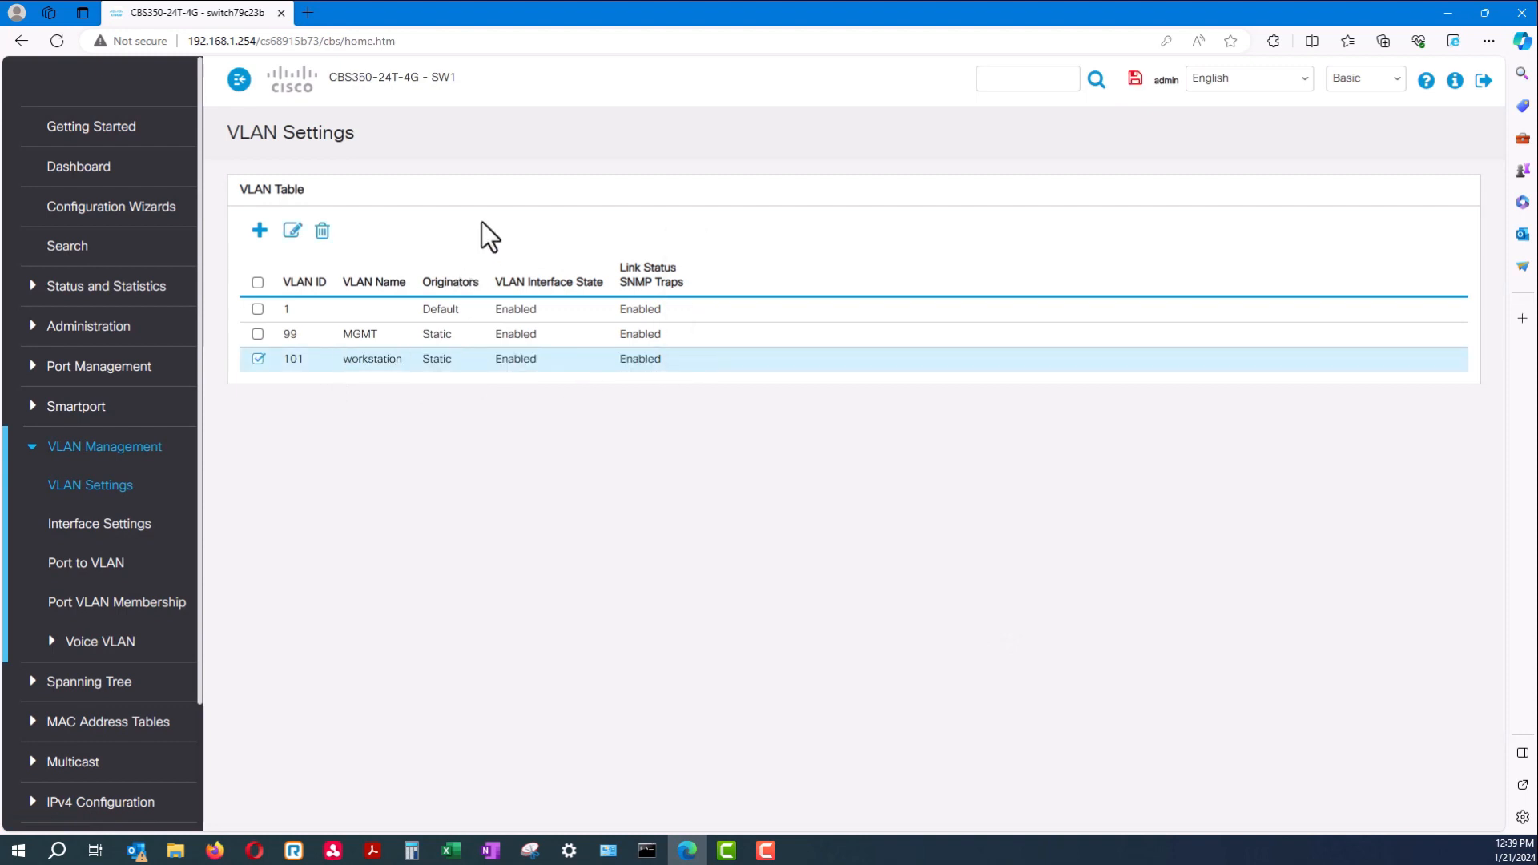
click(36, 449)
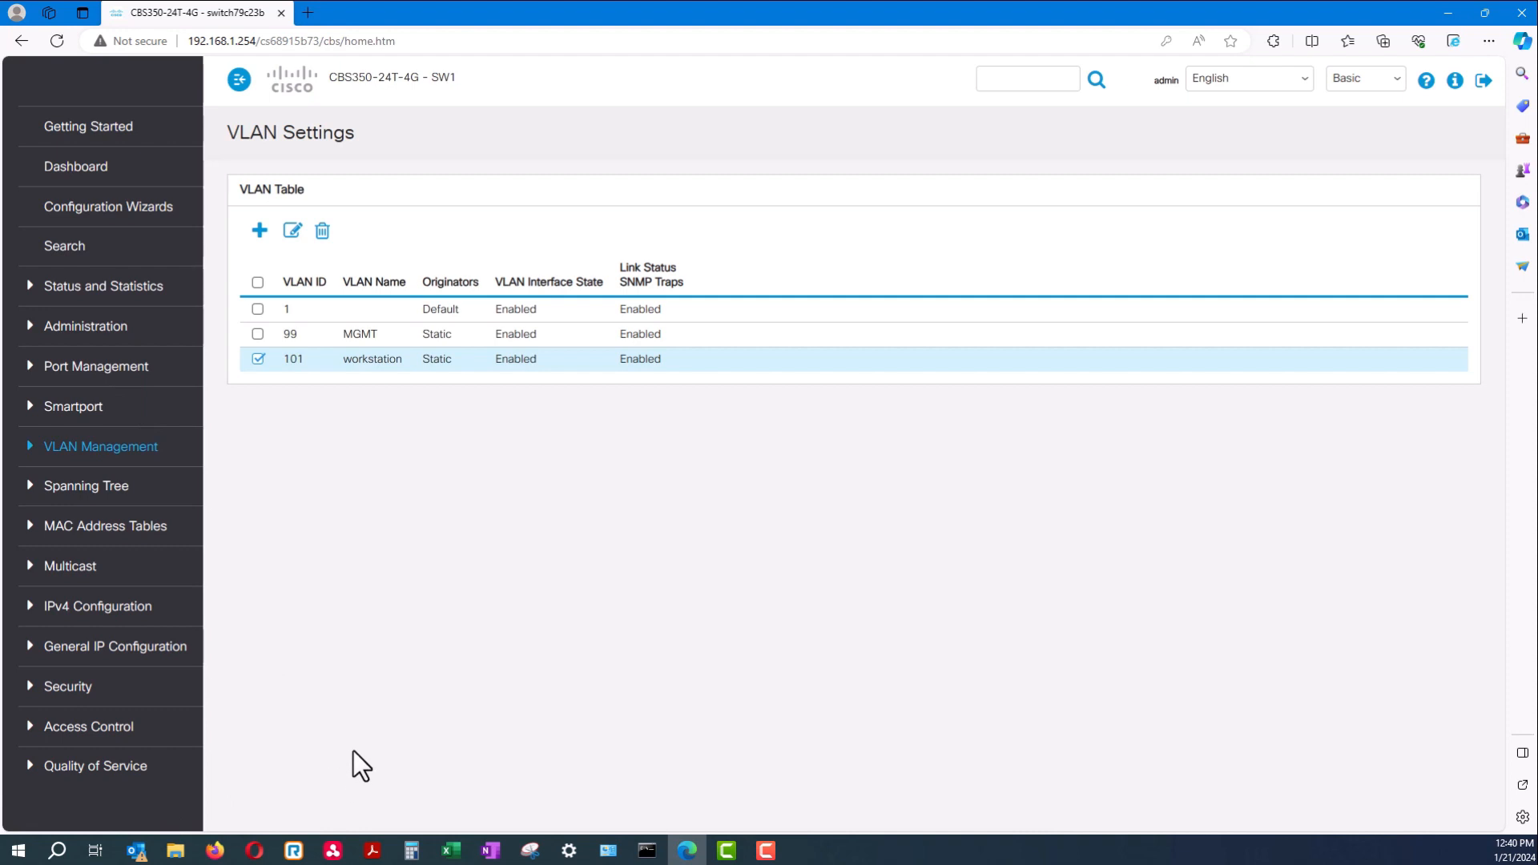
Launch Paint from the Start search and drag its window into view
click(6, 853)
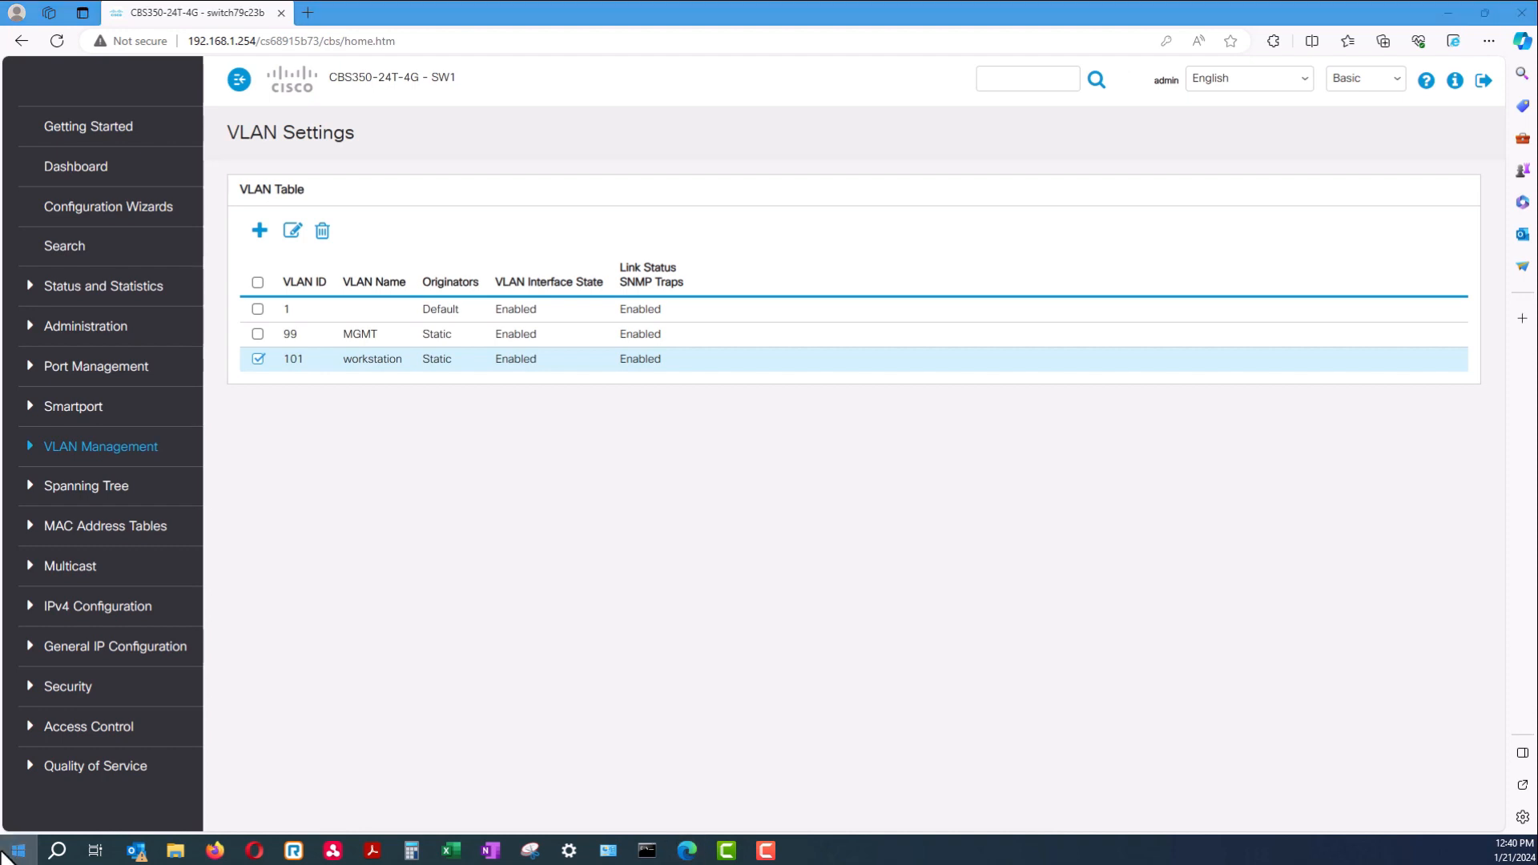
text(PAINT)
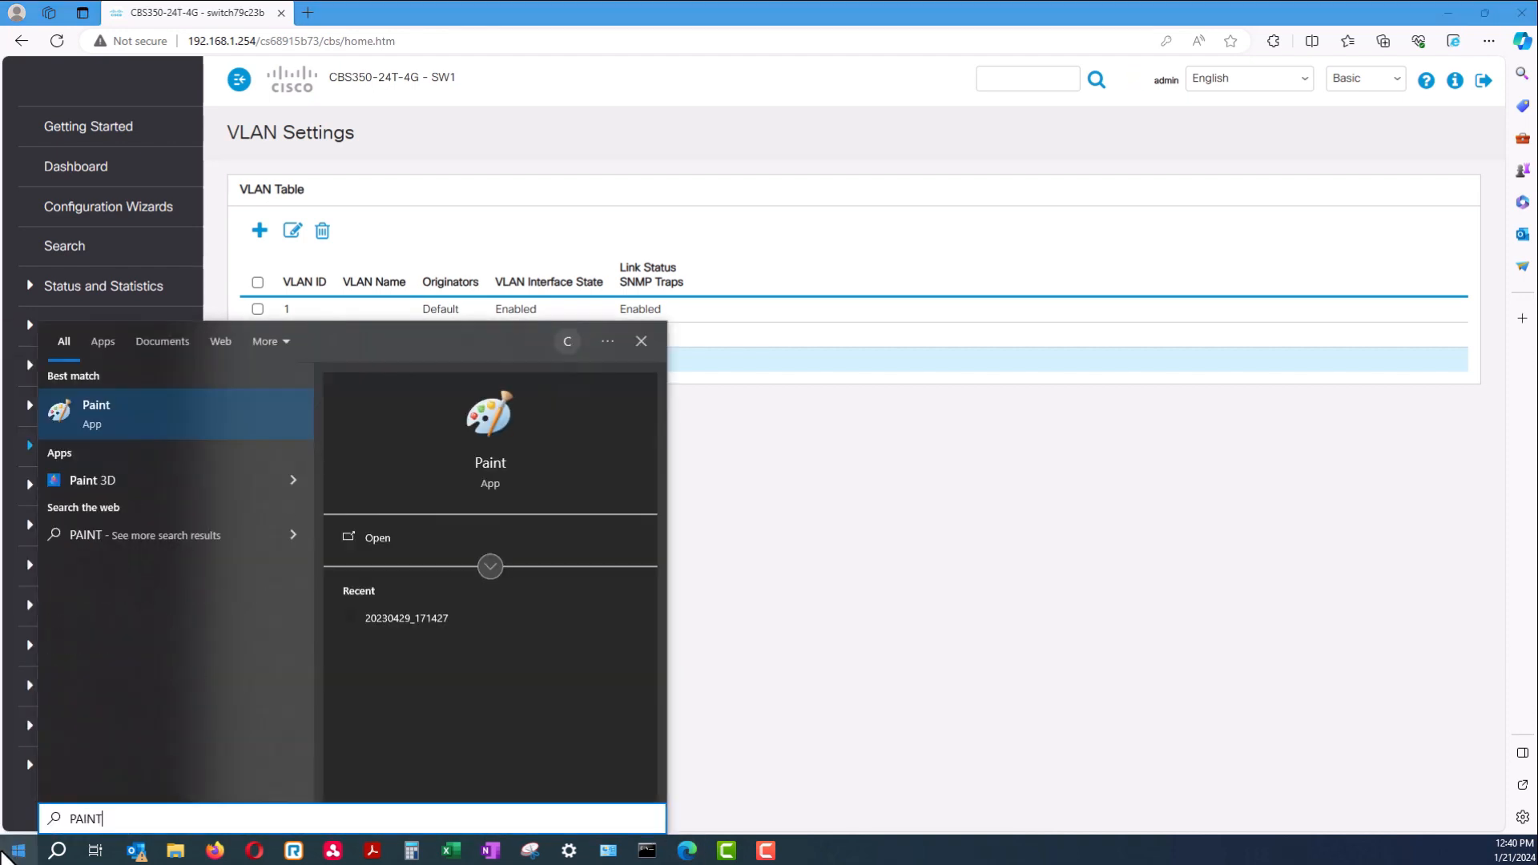
click(152, 402)
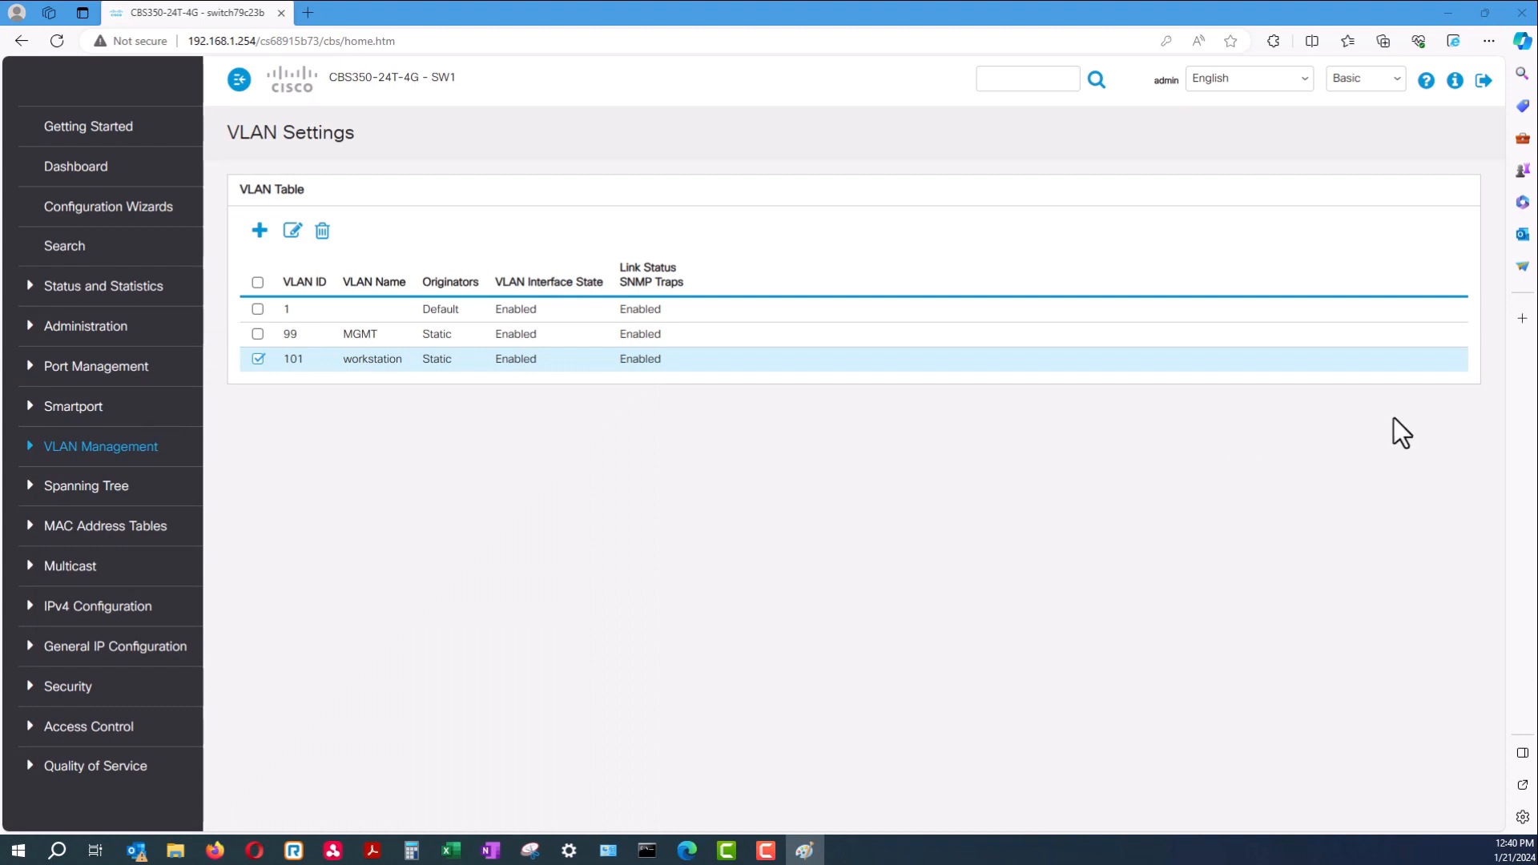
drag(1537, 68, 916, 98)
Draw a tall rectangle for the switch with four link lines extending from it
click(694, 142)
mouse_move(605, 277)
mouse_down()
mouse_move(616, 396)
mouse_move(693, 571)
mouse_up()
click(650, 140)
drag(693, 289, 974, 272)
drag(694, 341, 1153, 311)
drag(686, 404, 1074, 379)
drag(694, 451, 1078, 438)
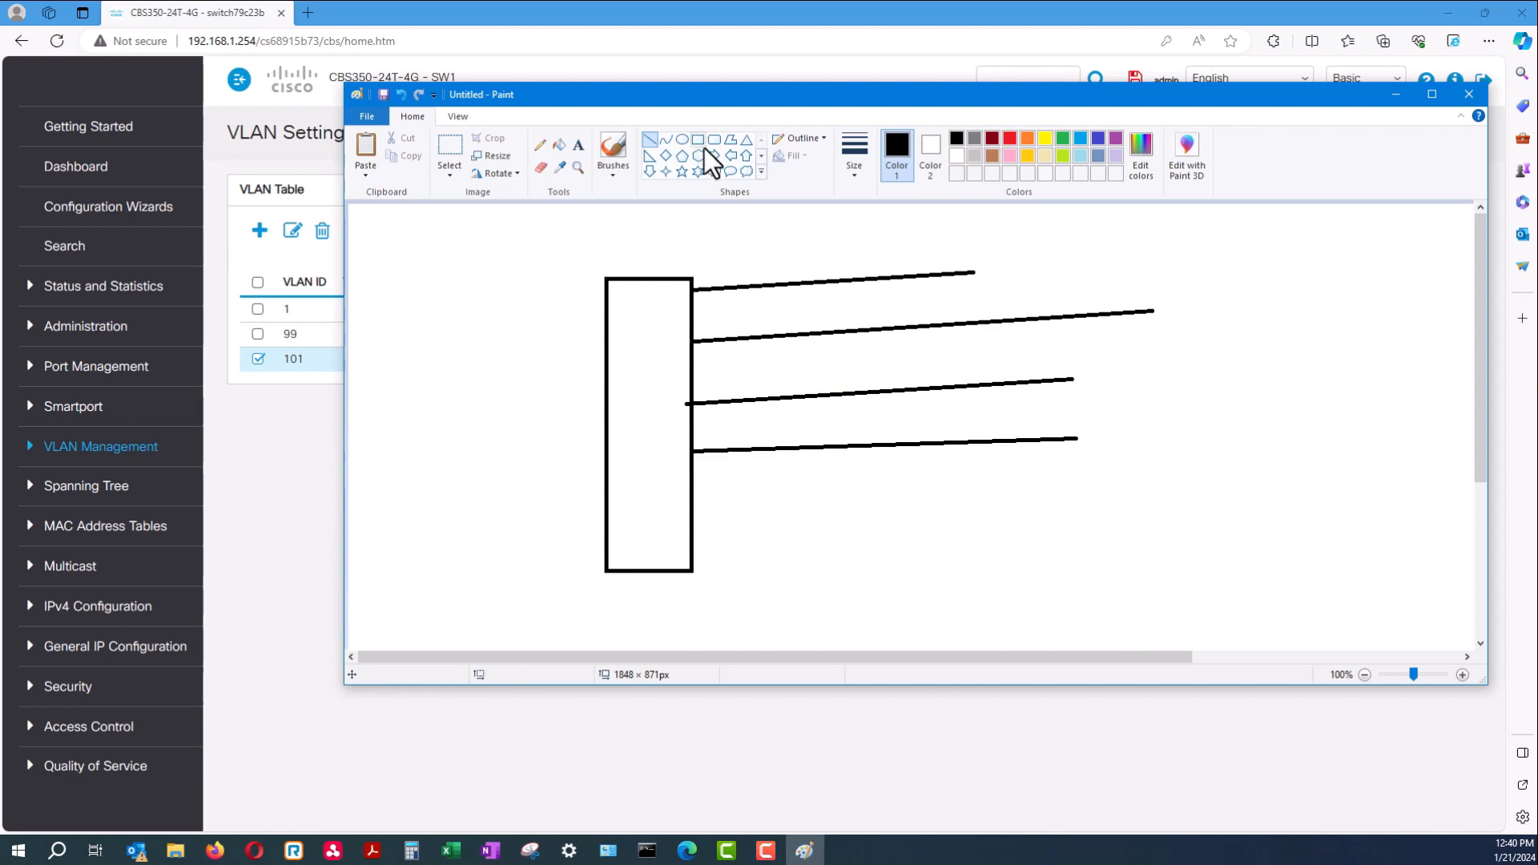
Add a red ellipse bundling the four link lines, then minimize Paint
click(684, 141)
click(1010, 138)
drag(861, 479, 782, 247)
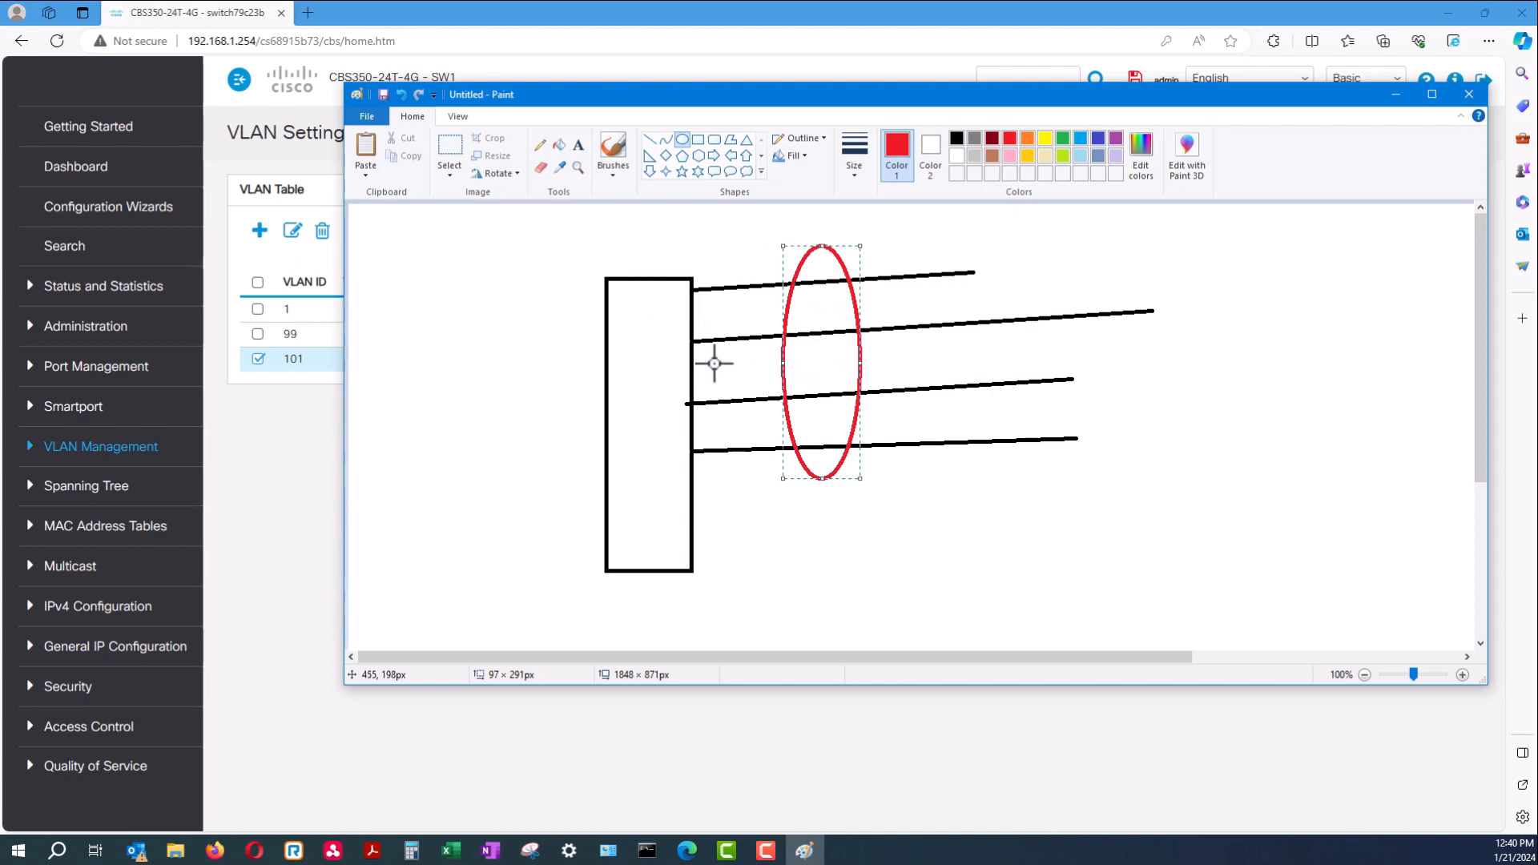
click(919, 328)
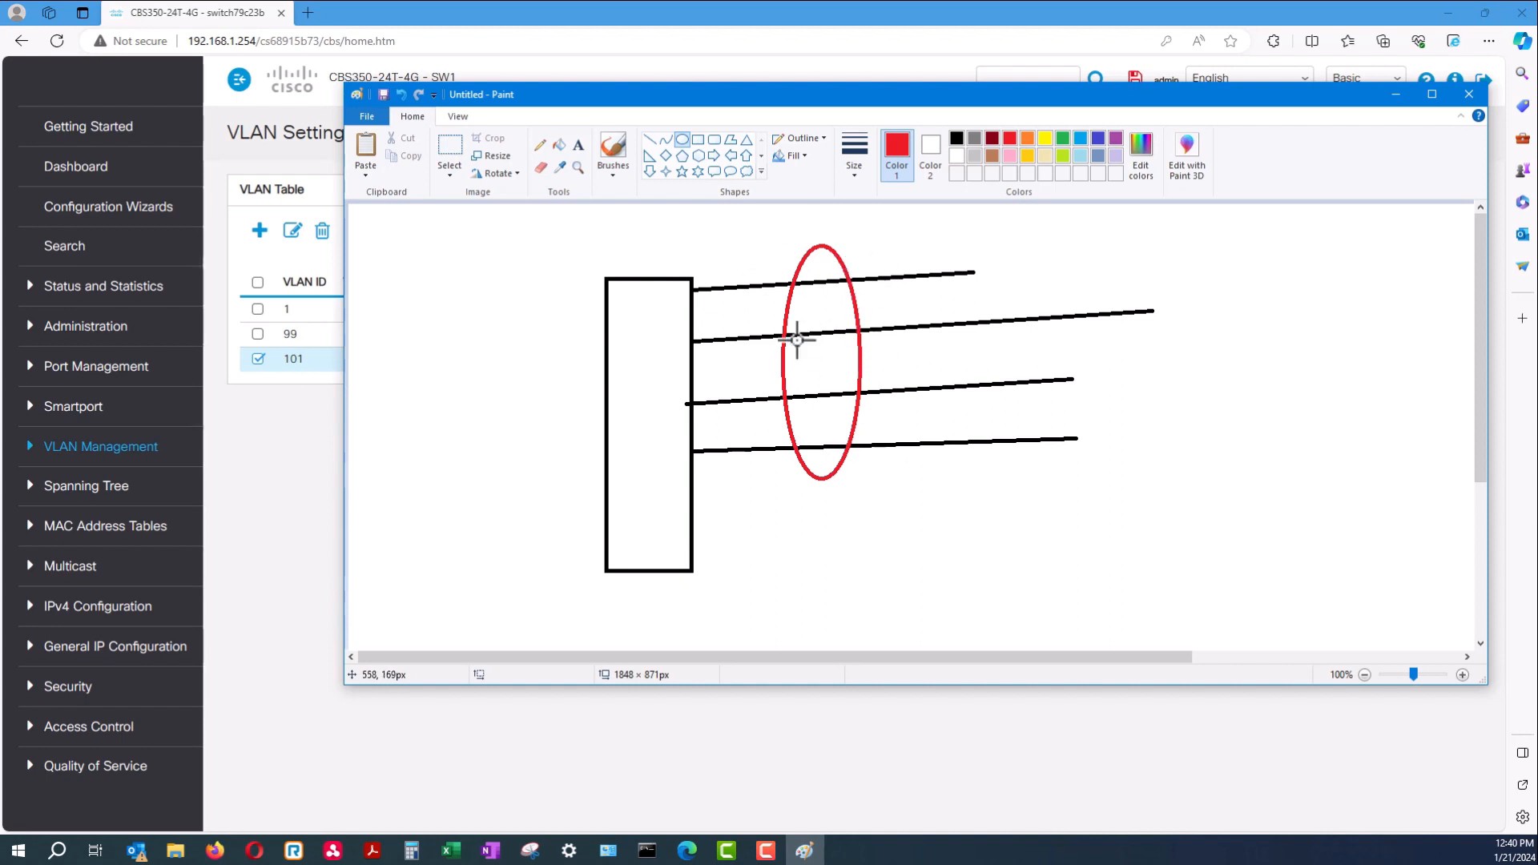
click(1396, 95)
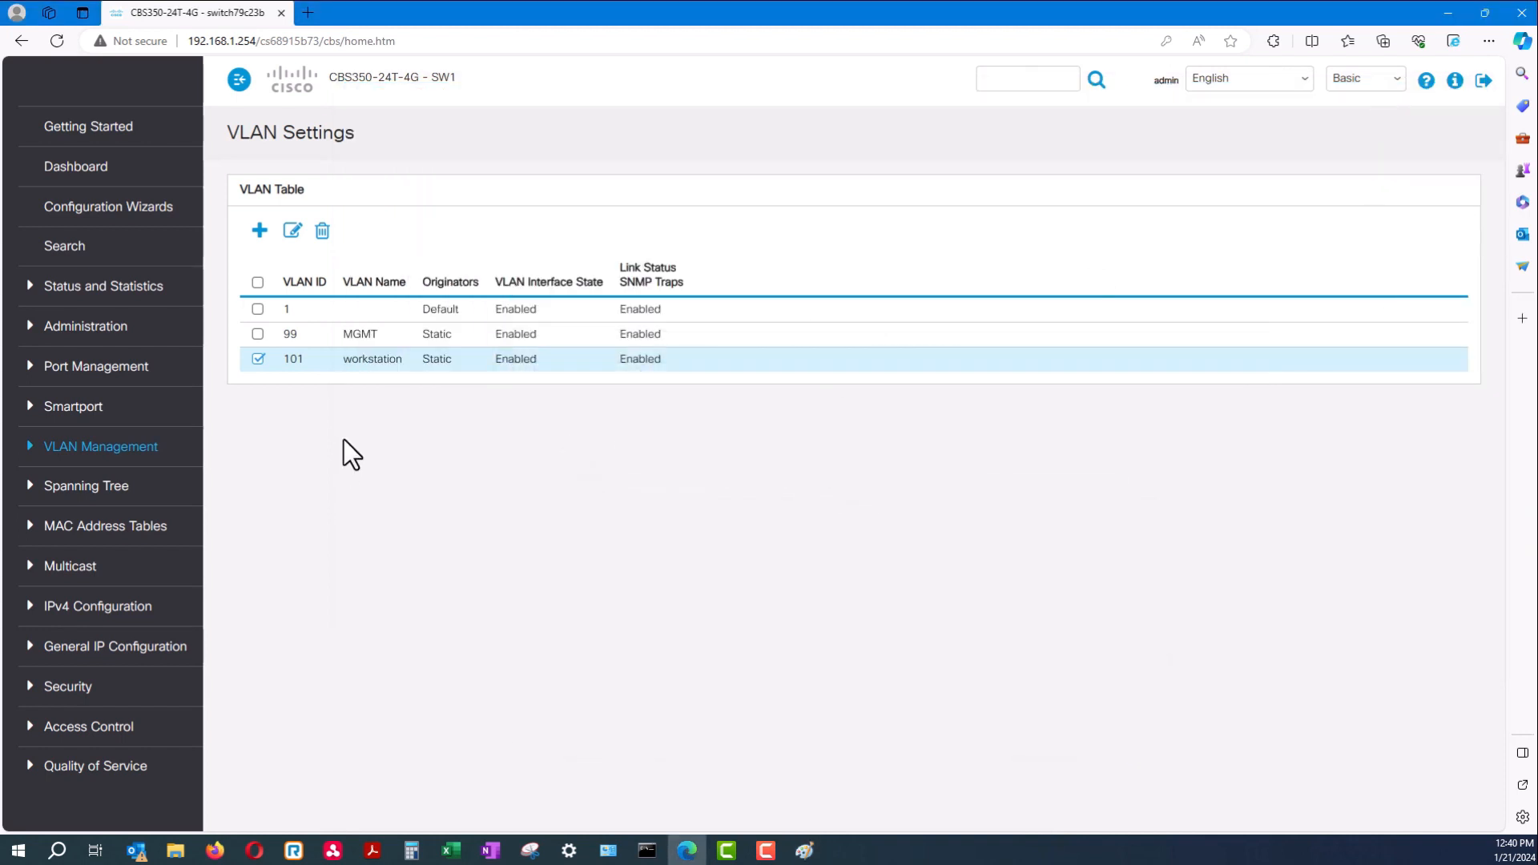
Go to Port Management > Link Aggregation > LAG Management and edit LAG 1
click(99, 373)
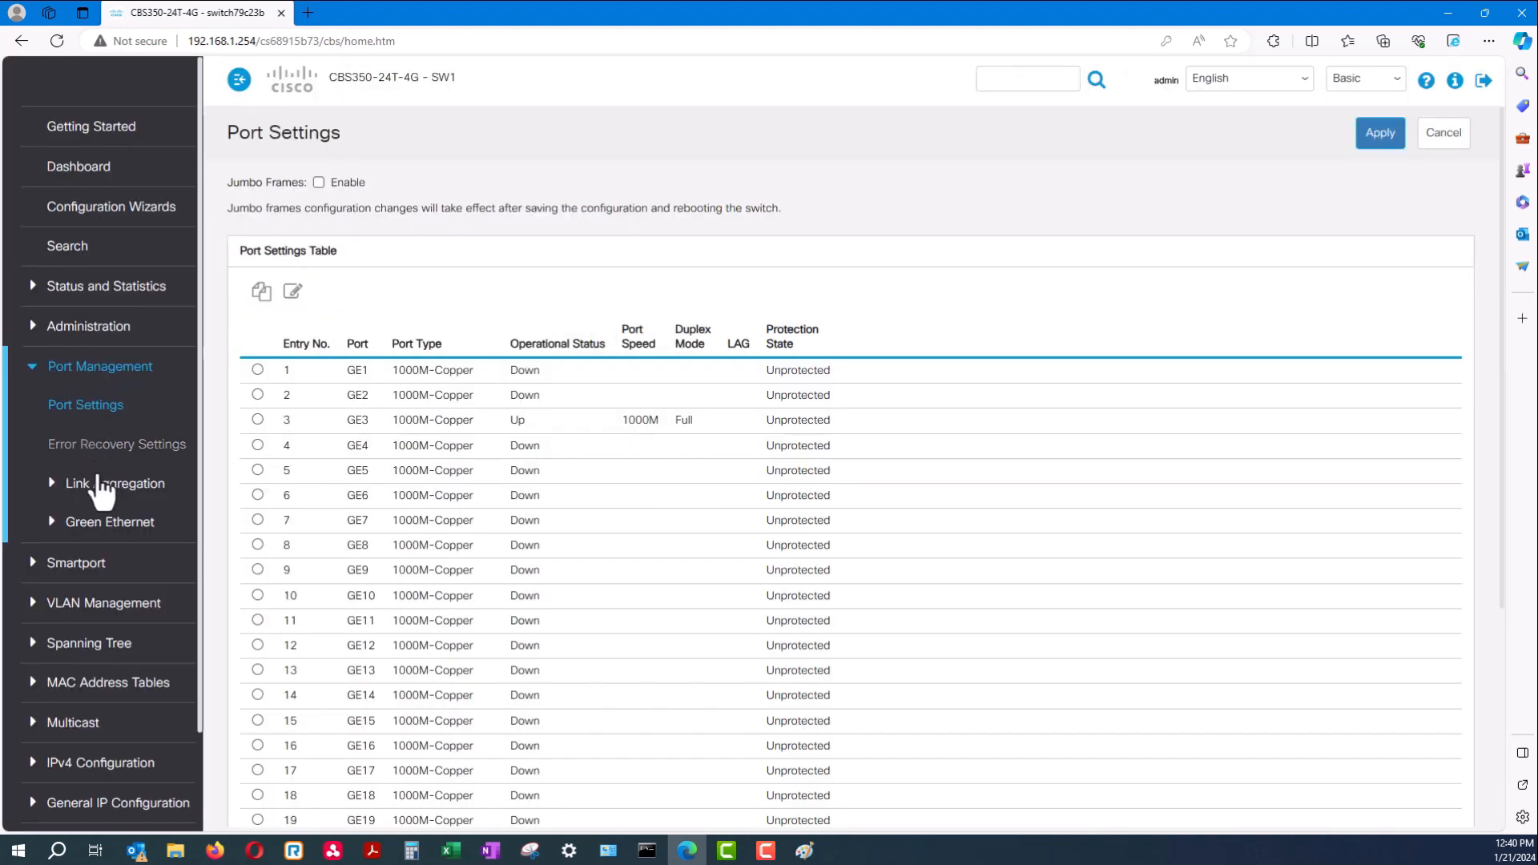
click(113, 489)
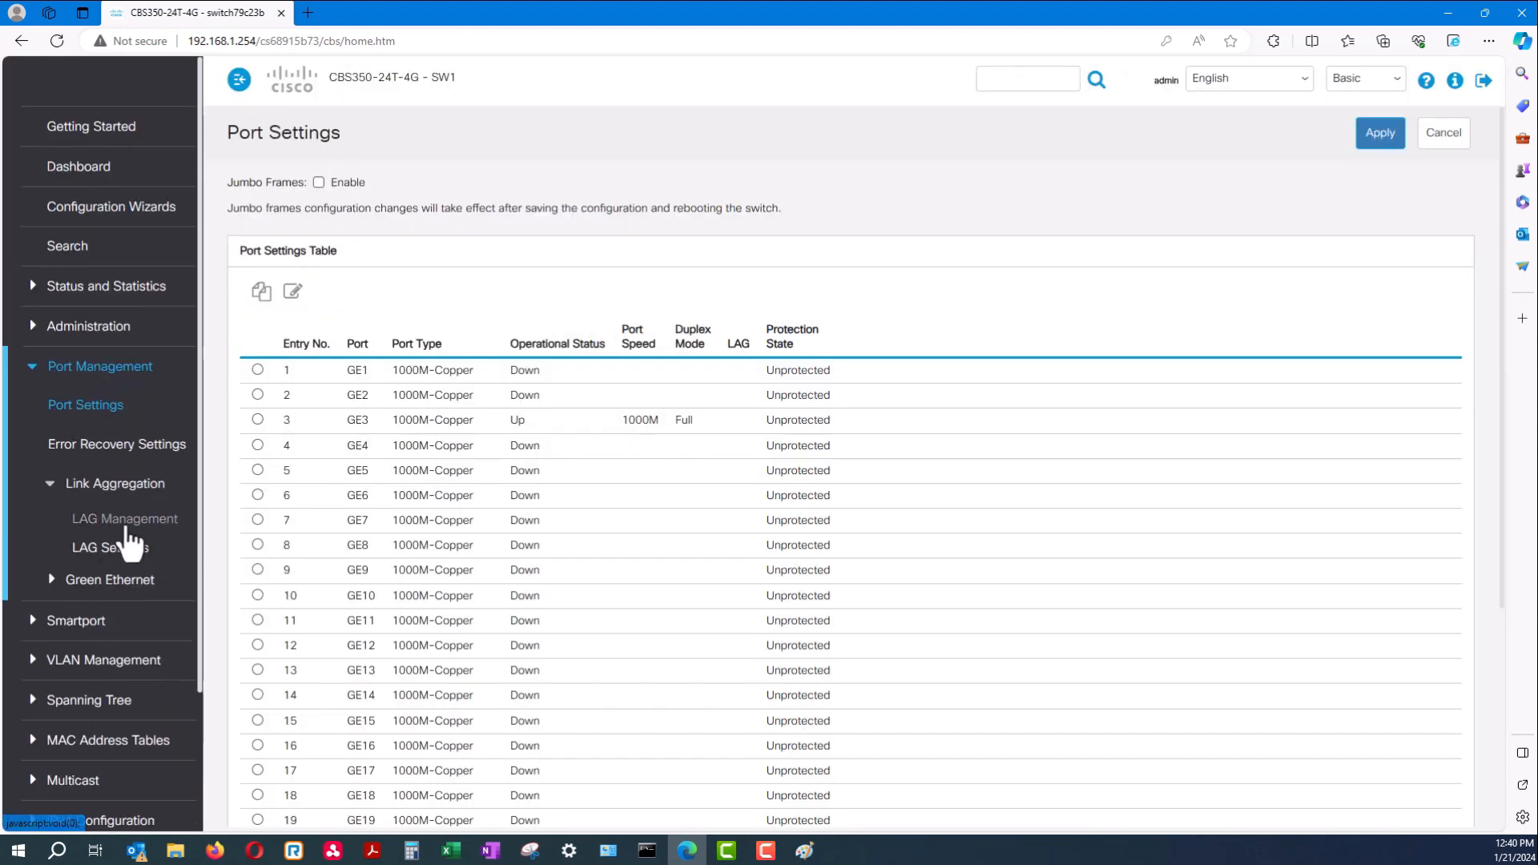
click(126, 523)
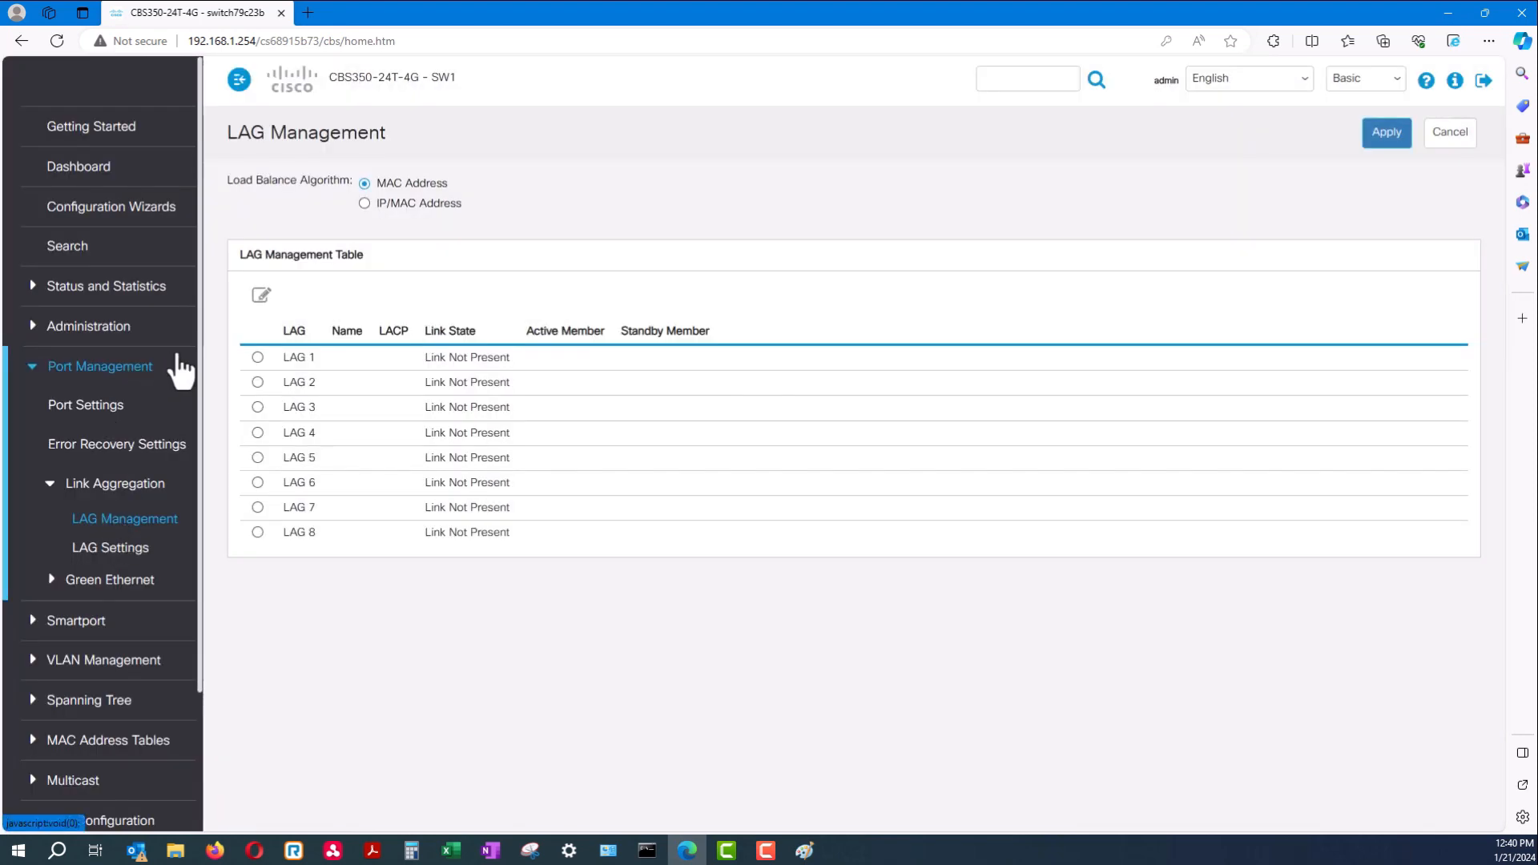
click(257, 357)
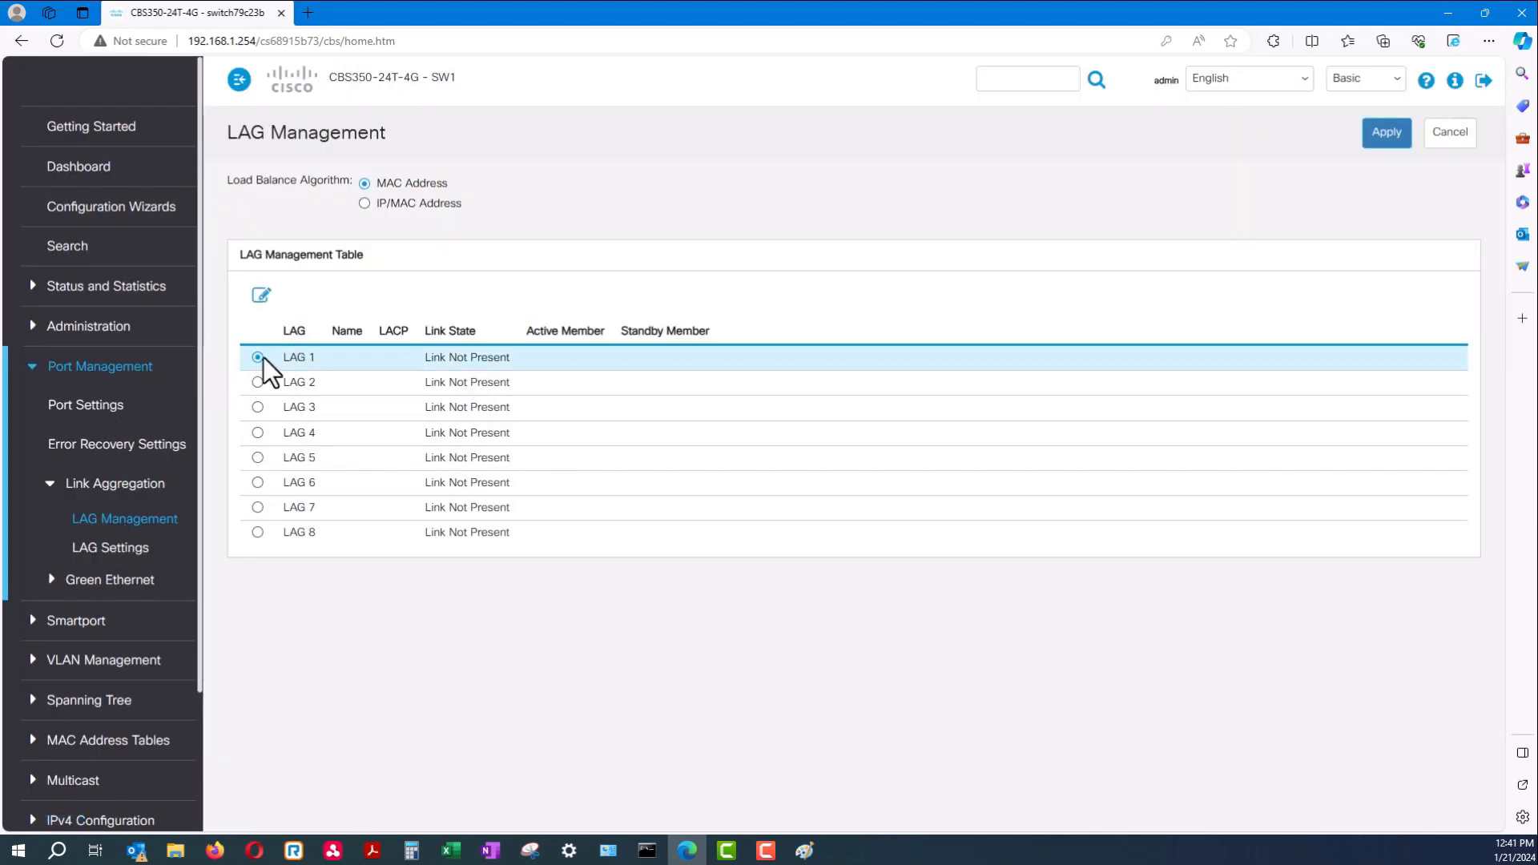
click(261, 296)
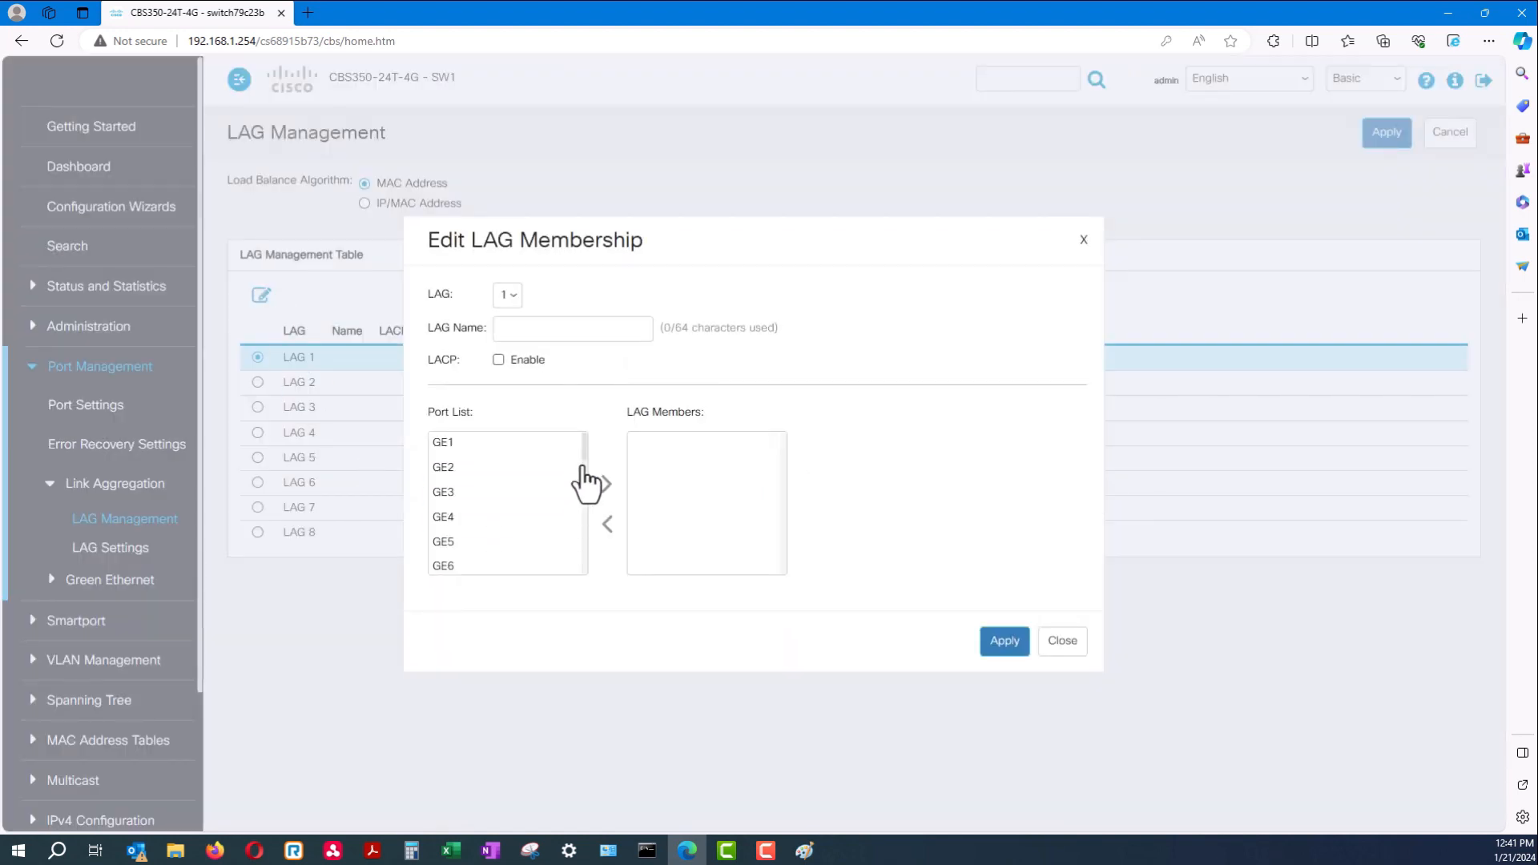
Rename LAG 1 to 'LAG.1' in the membership editor
drag(588, 455, 599, 595)
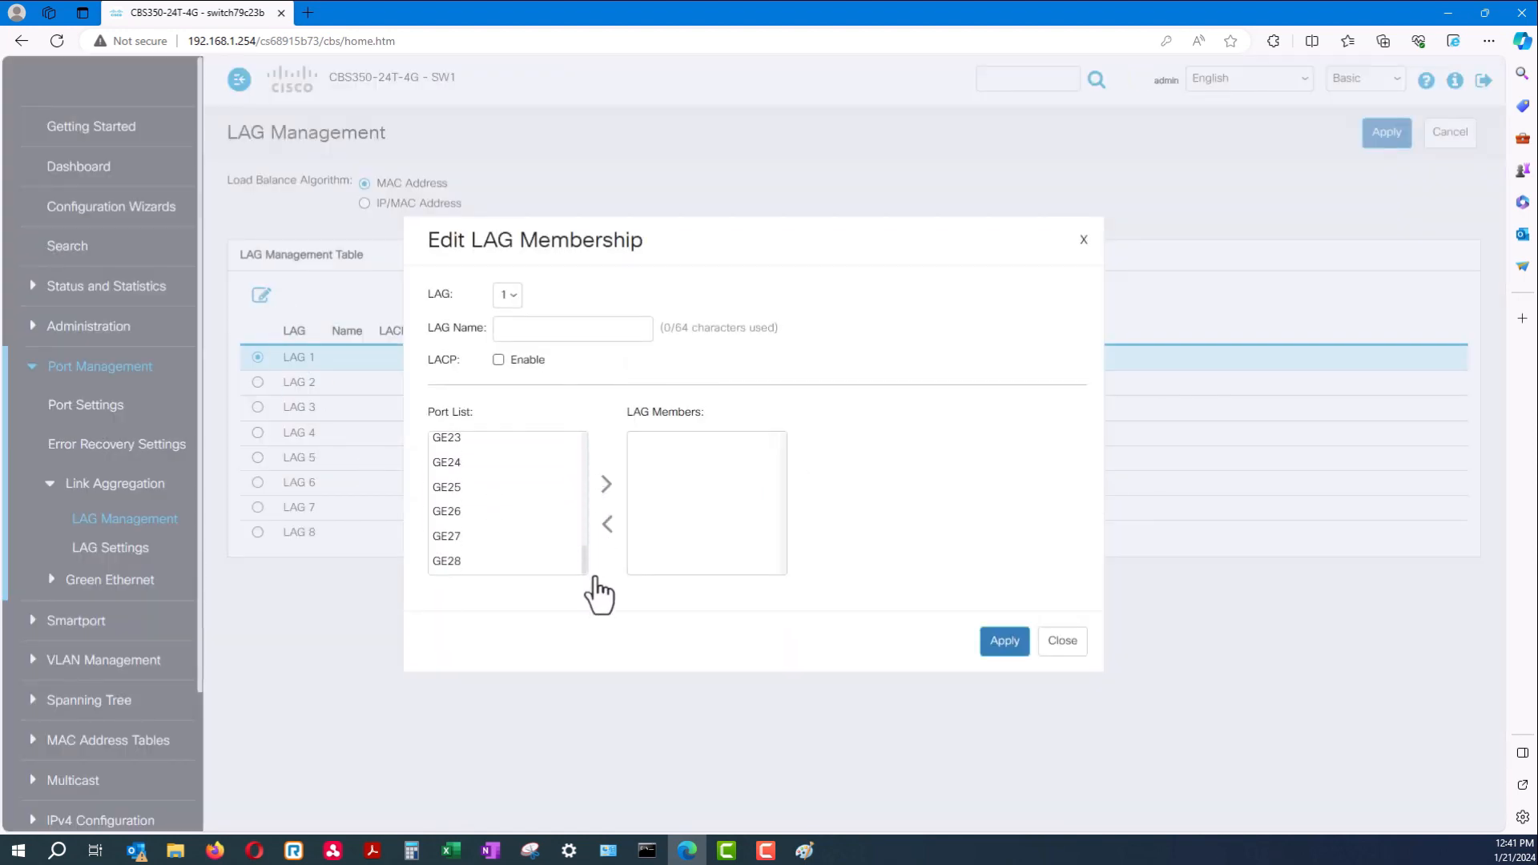
click(545, 560)
click(457, 465)
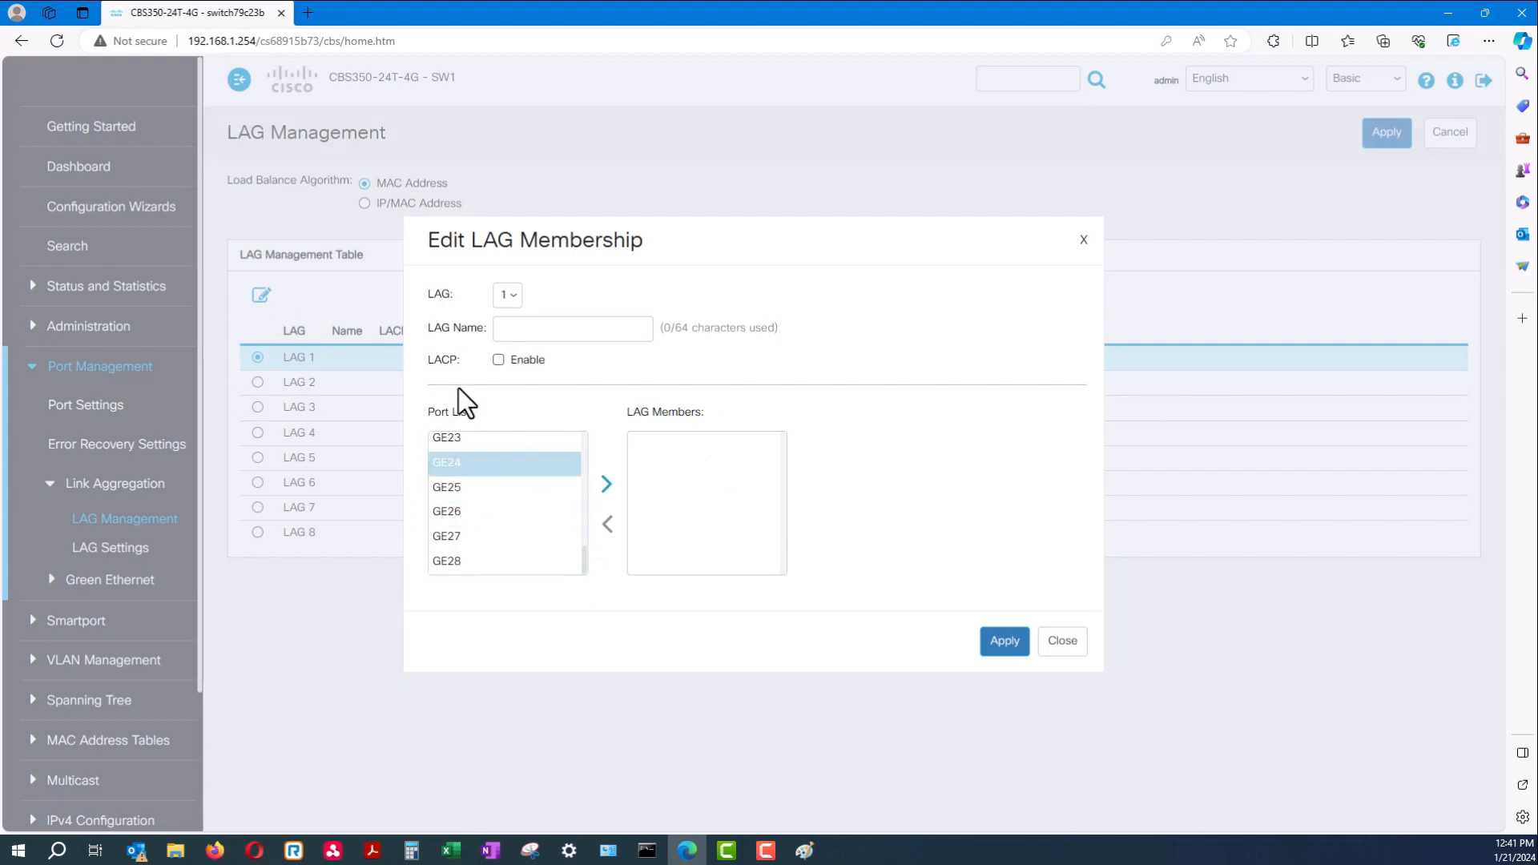
click(515, 329)
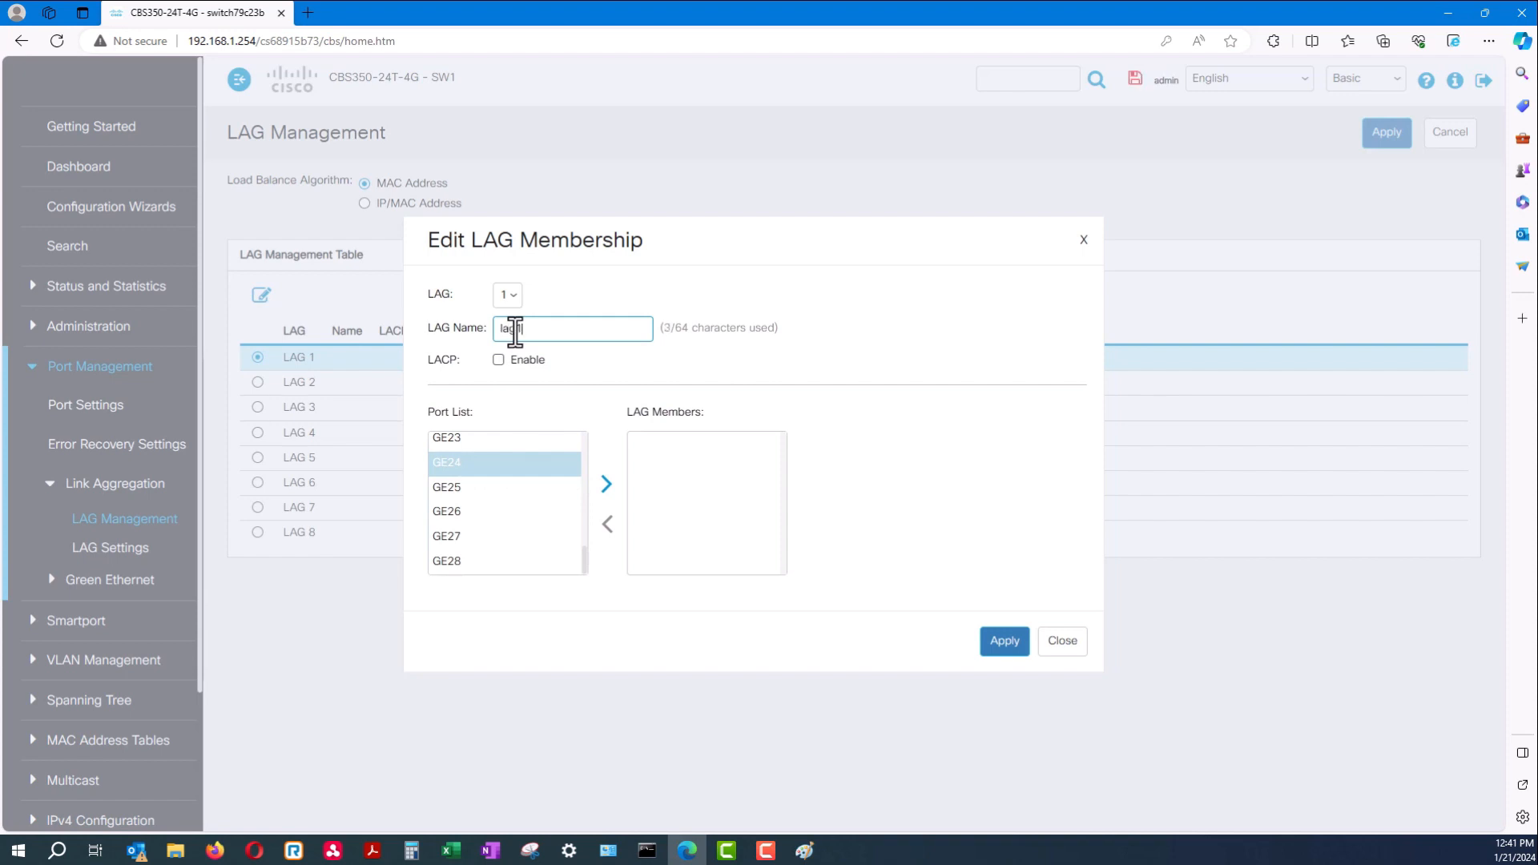
drag(572, 331, 479, 329)
text(LAG.1)
Move ports GE23 and GE24 into LAG Members, then apply and close
click(578, 490)
click(576, 468)
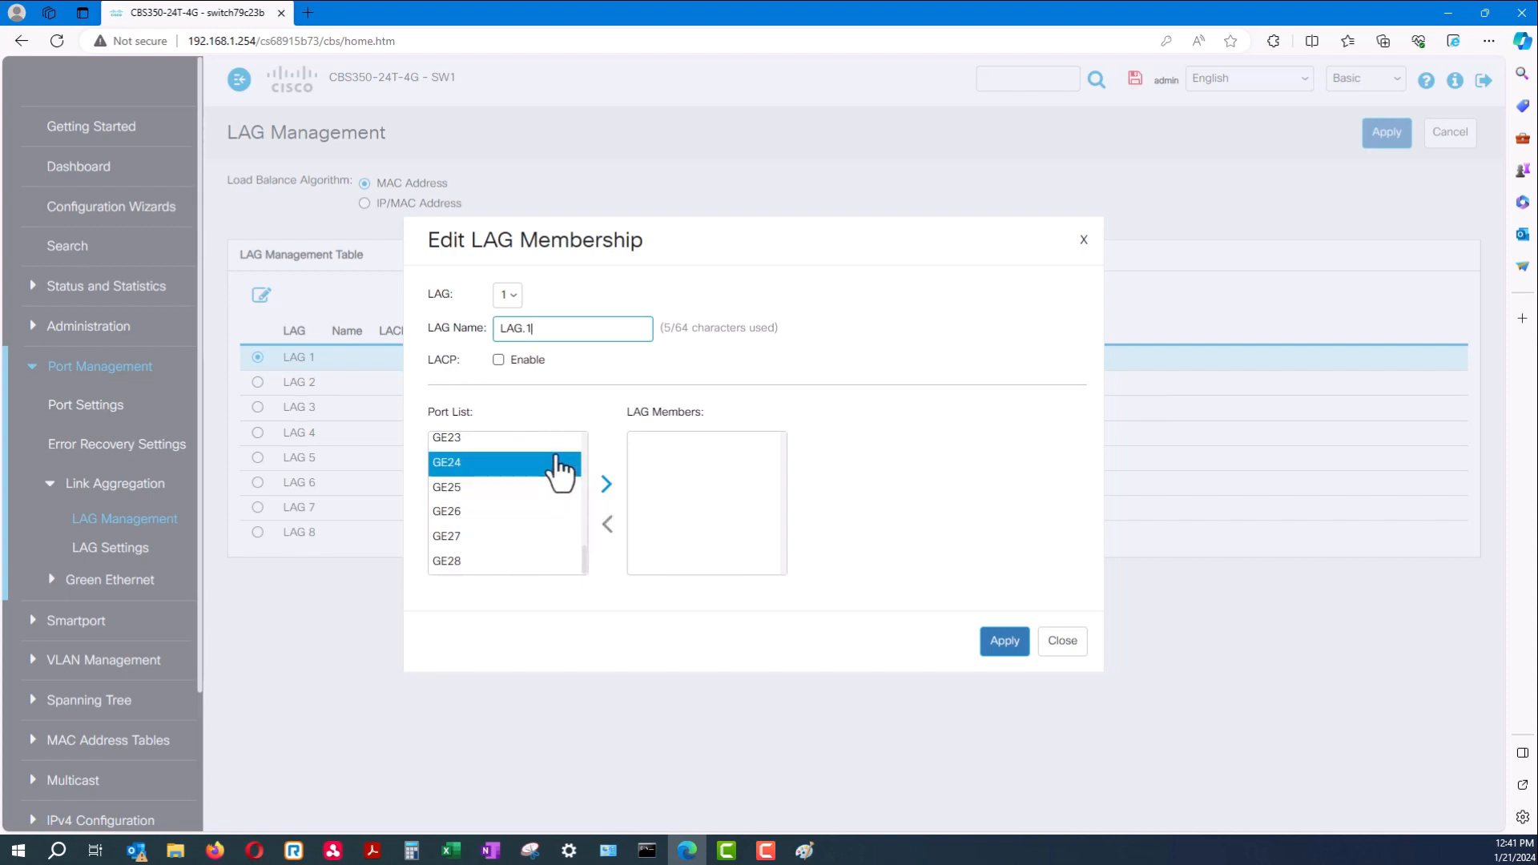
click(558, 442)
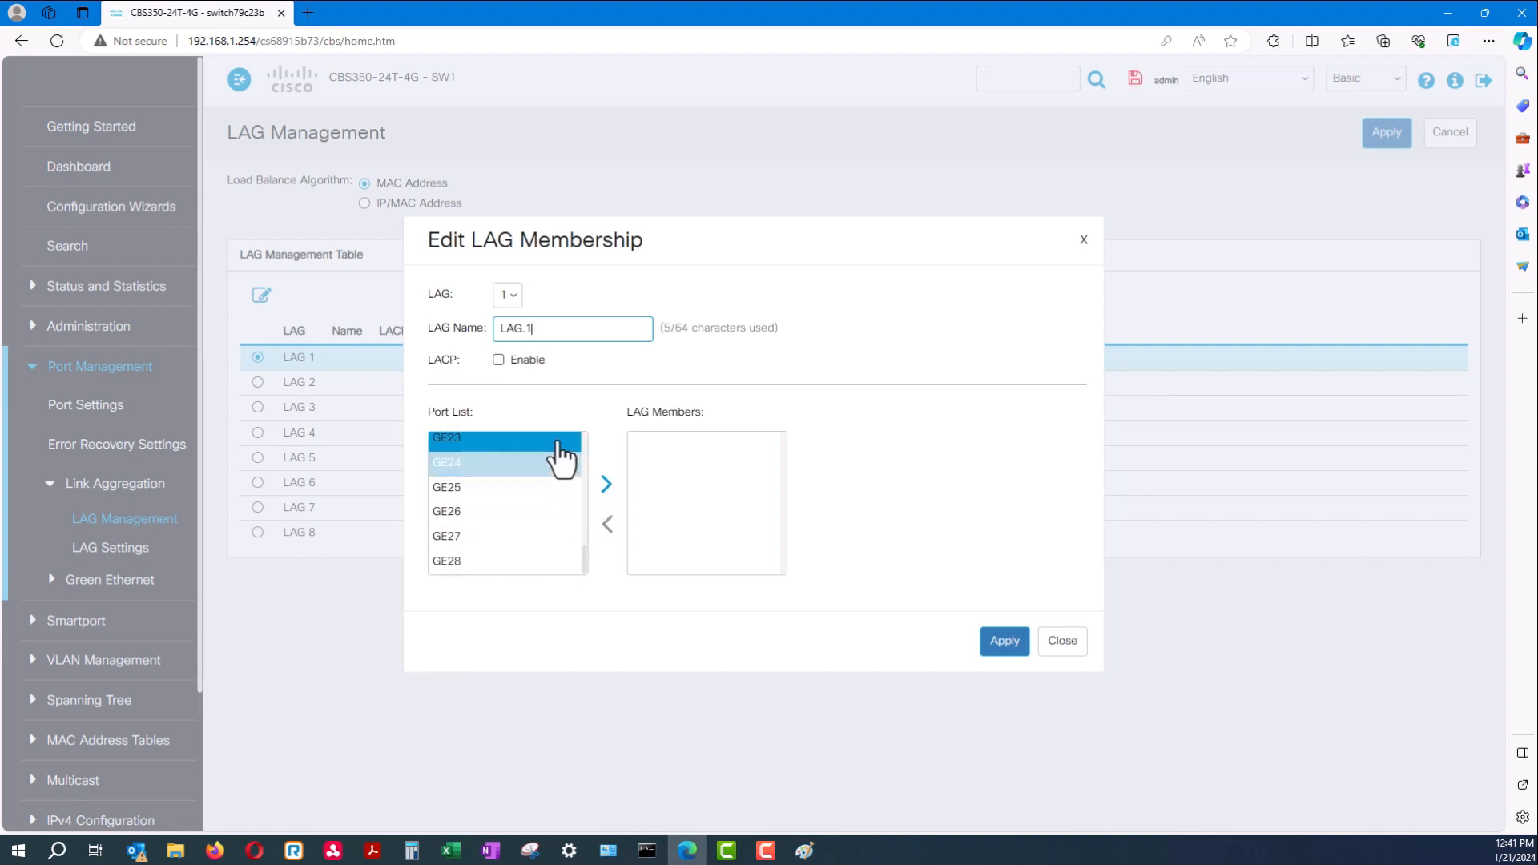
click(521, 471)
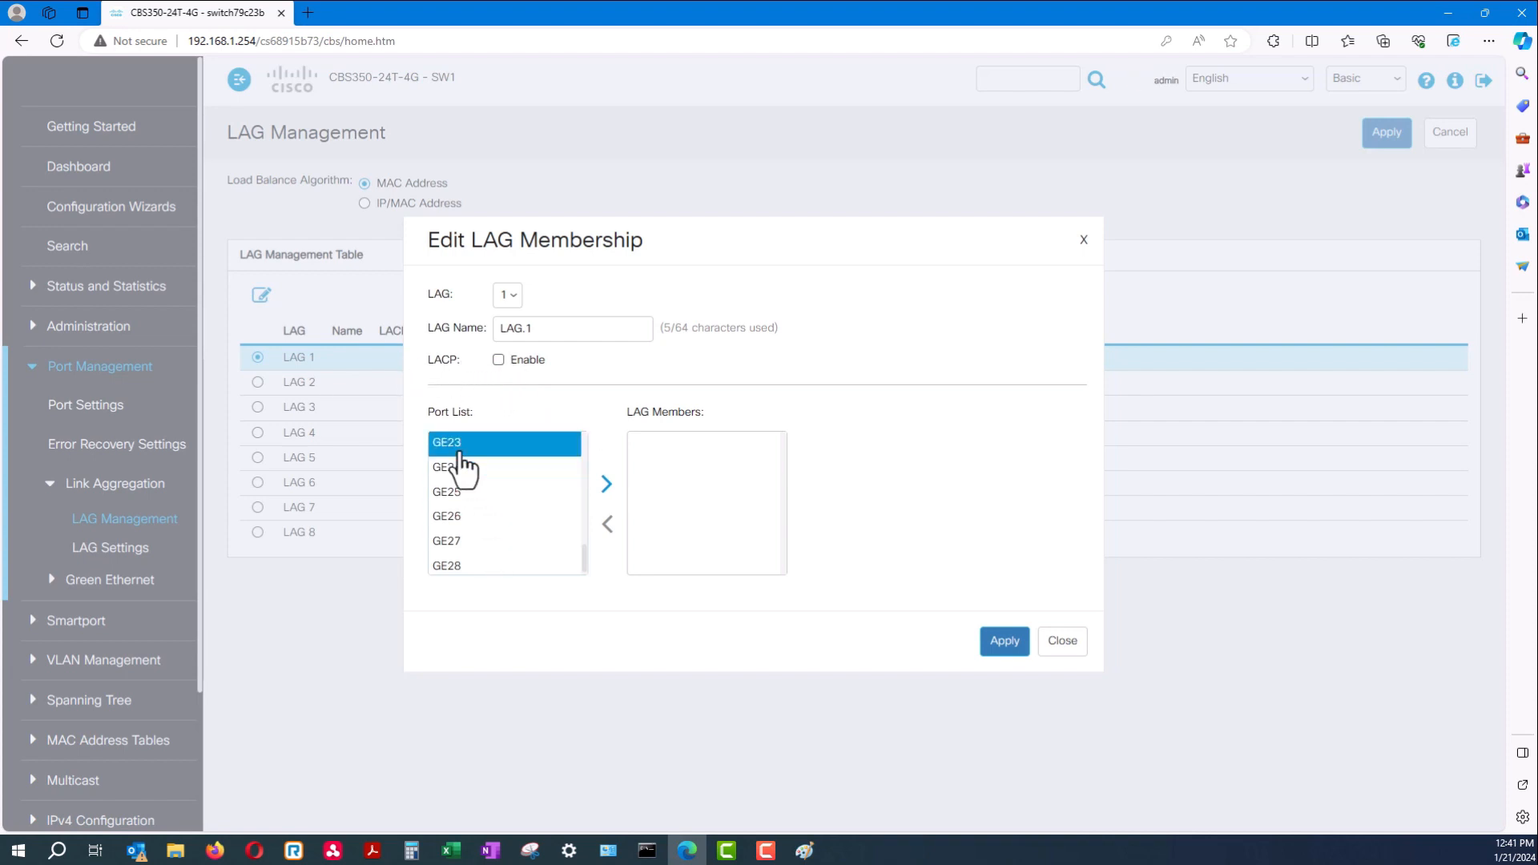
click(605, 483)
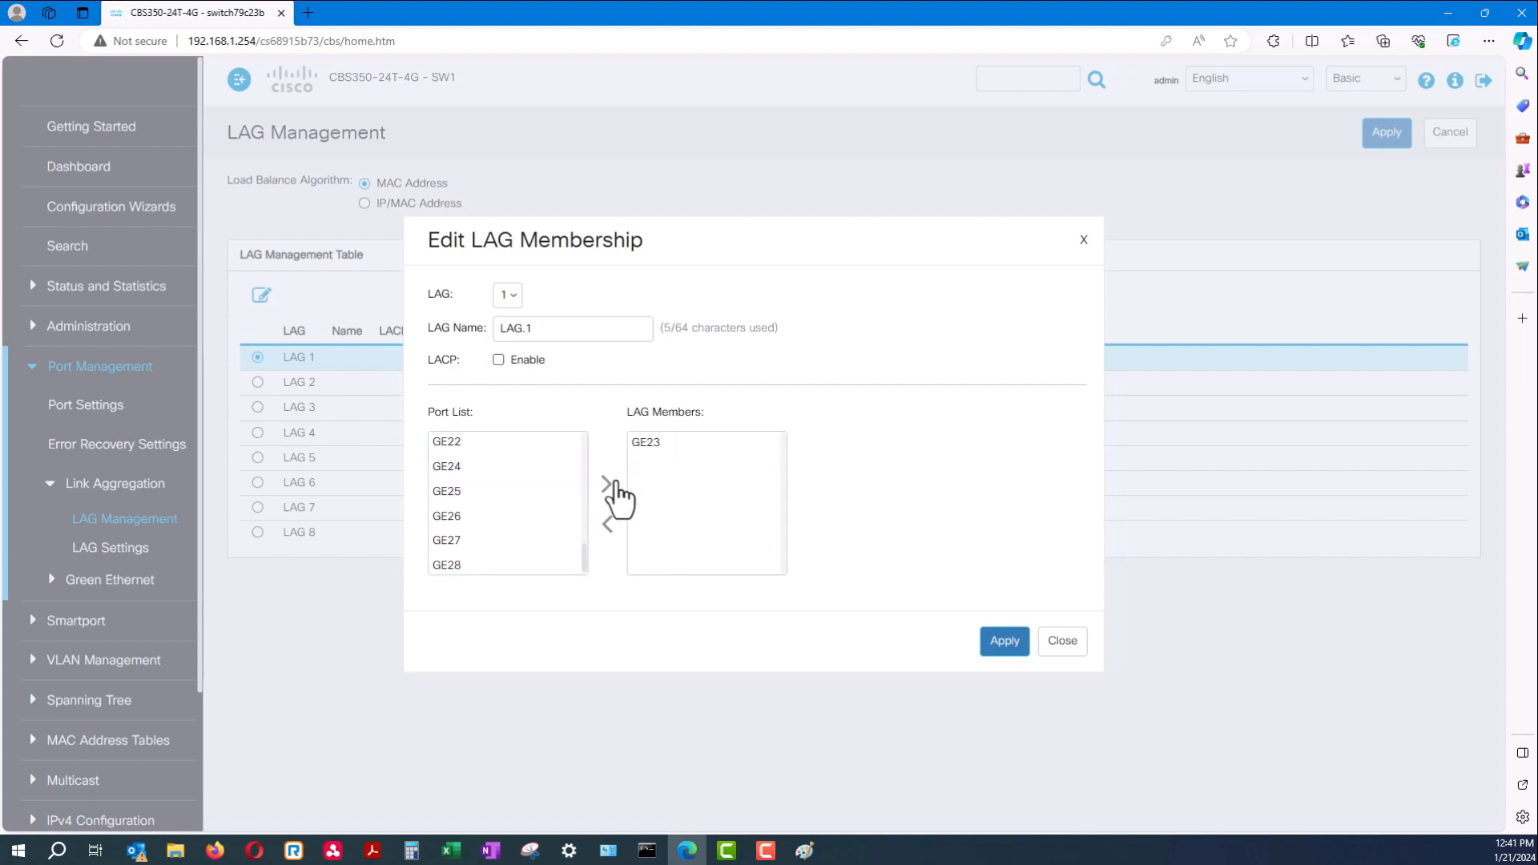
click(473, 471)
click(605, 483)
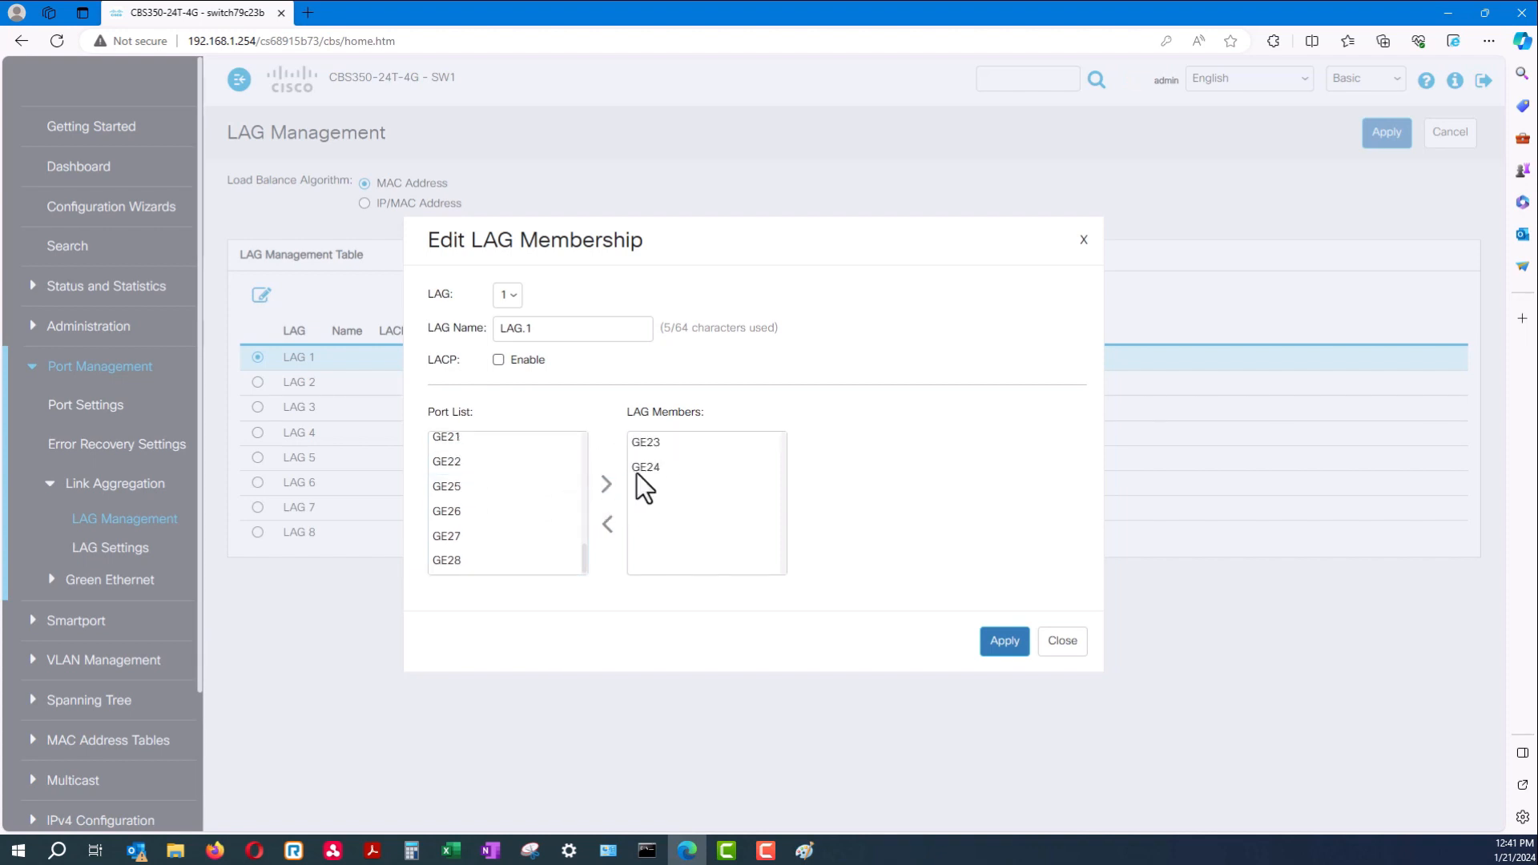
click(1007, 643)
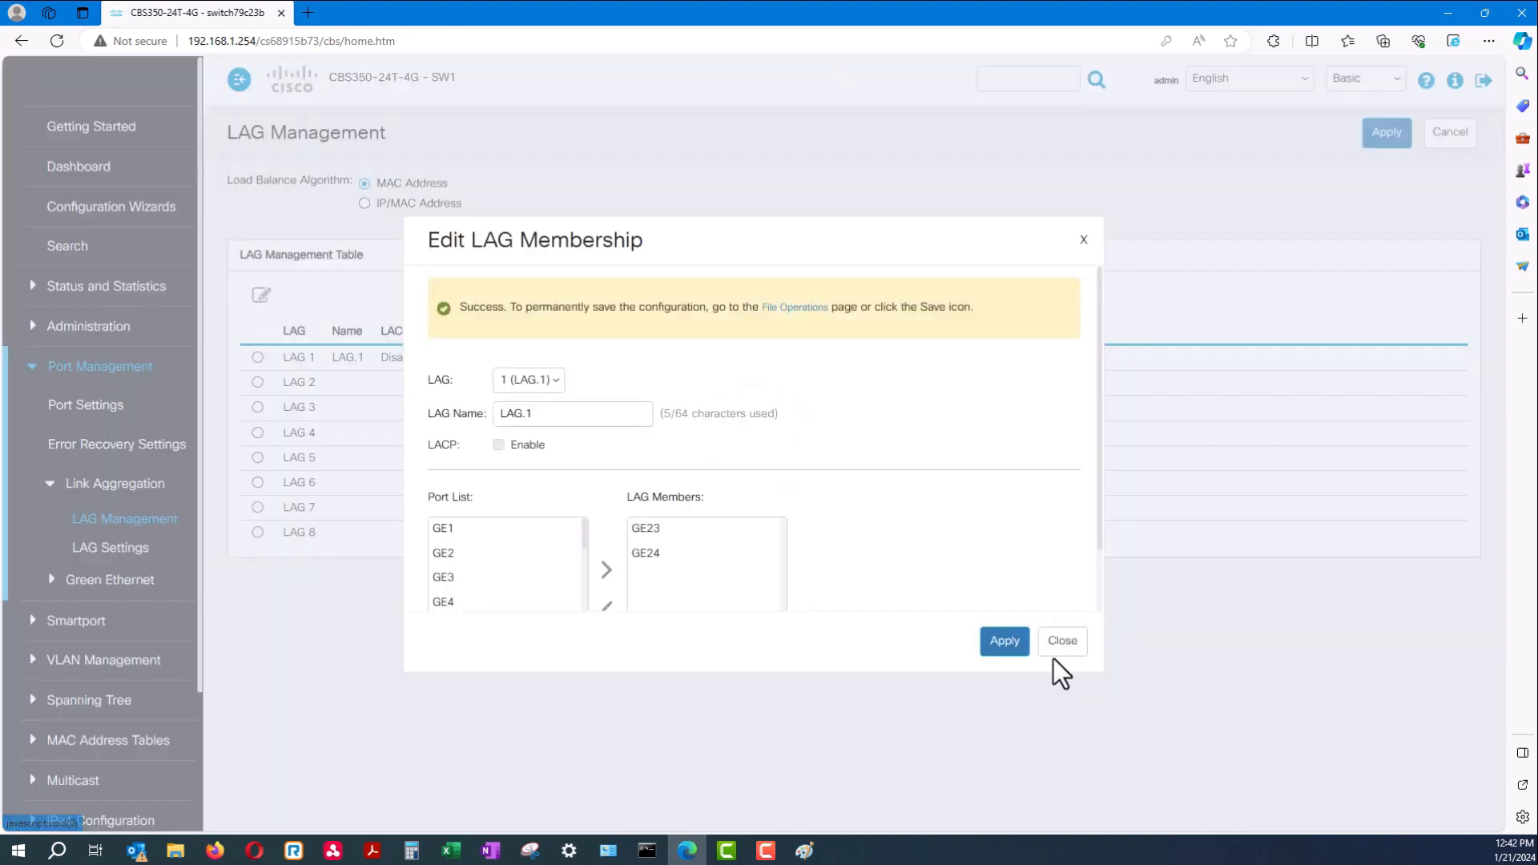
click(1062, 640)
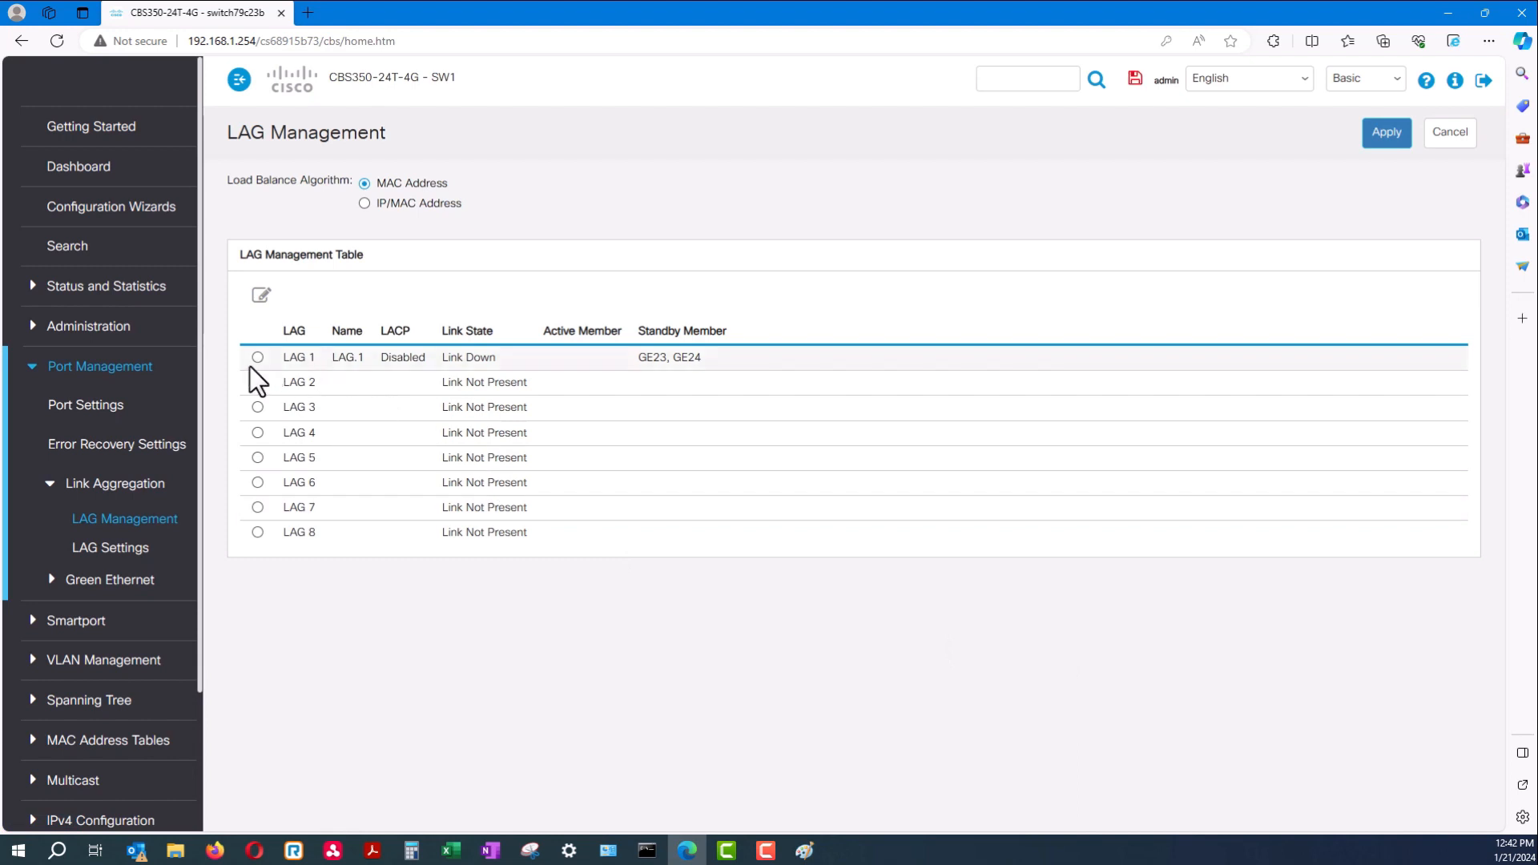
drag(705, 357, 309, 350)
click(488, 257)
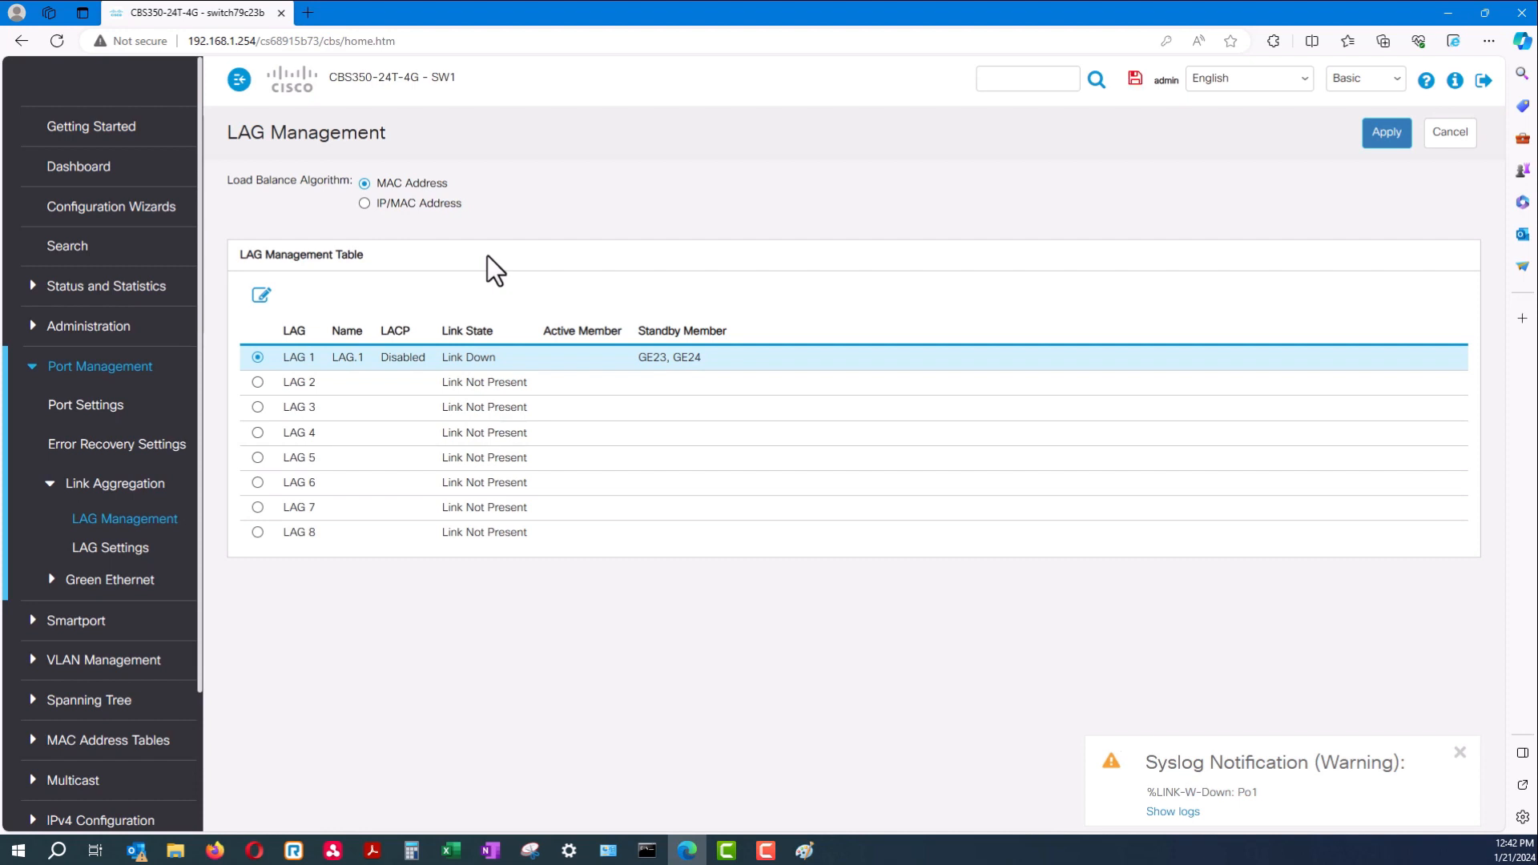
drag(705, 378, 332, 355)
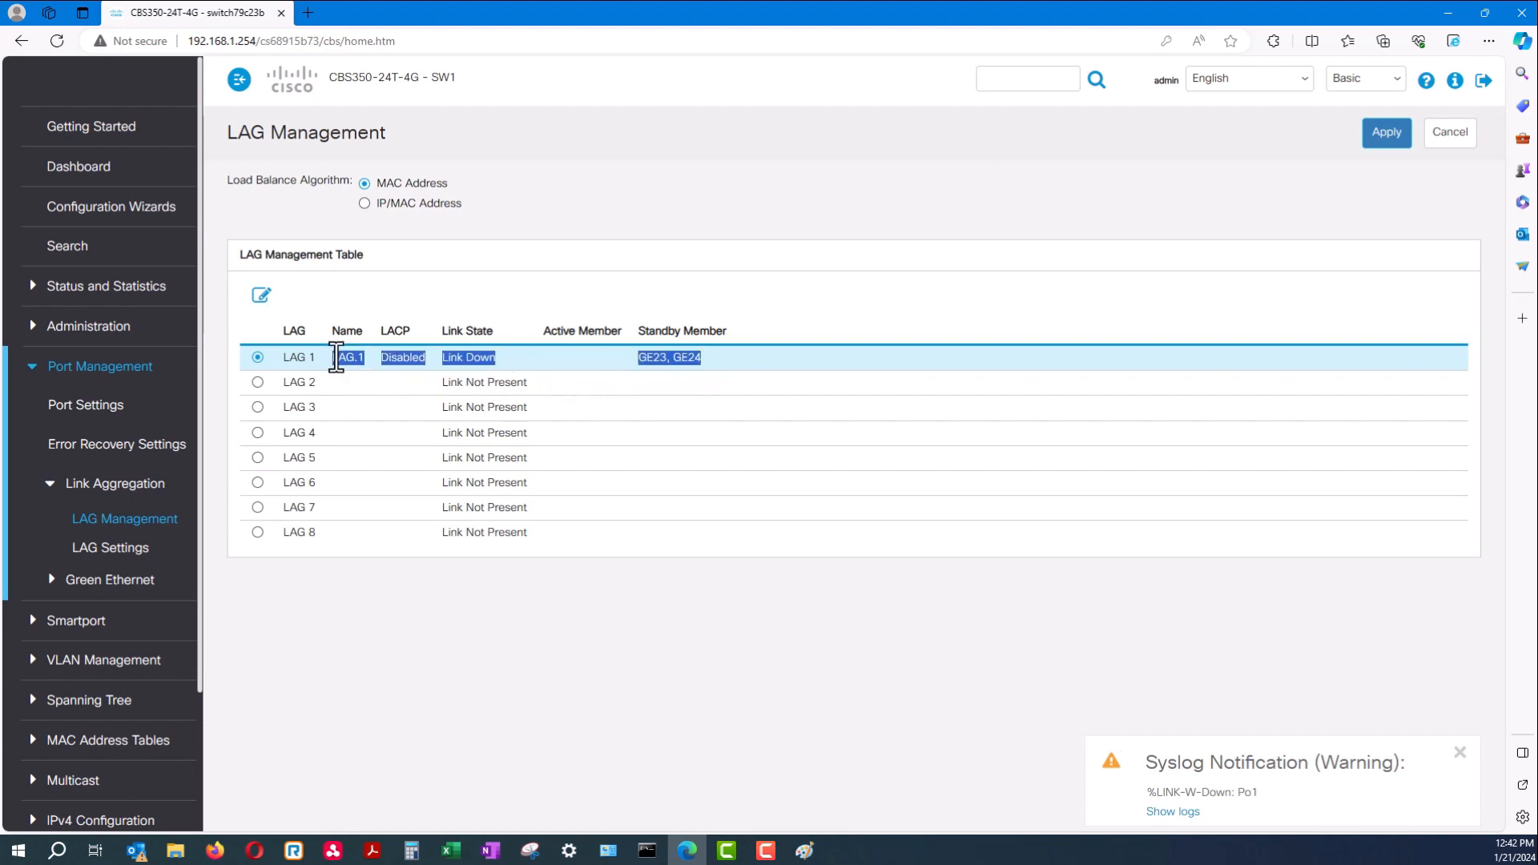
click(488, 288)
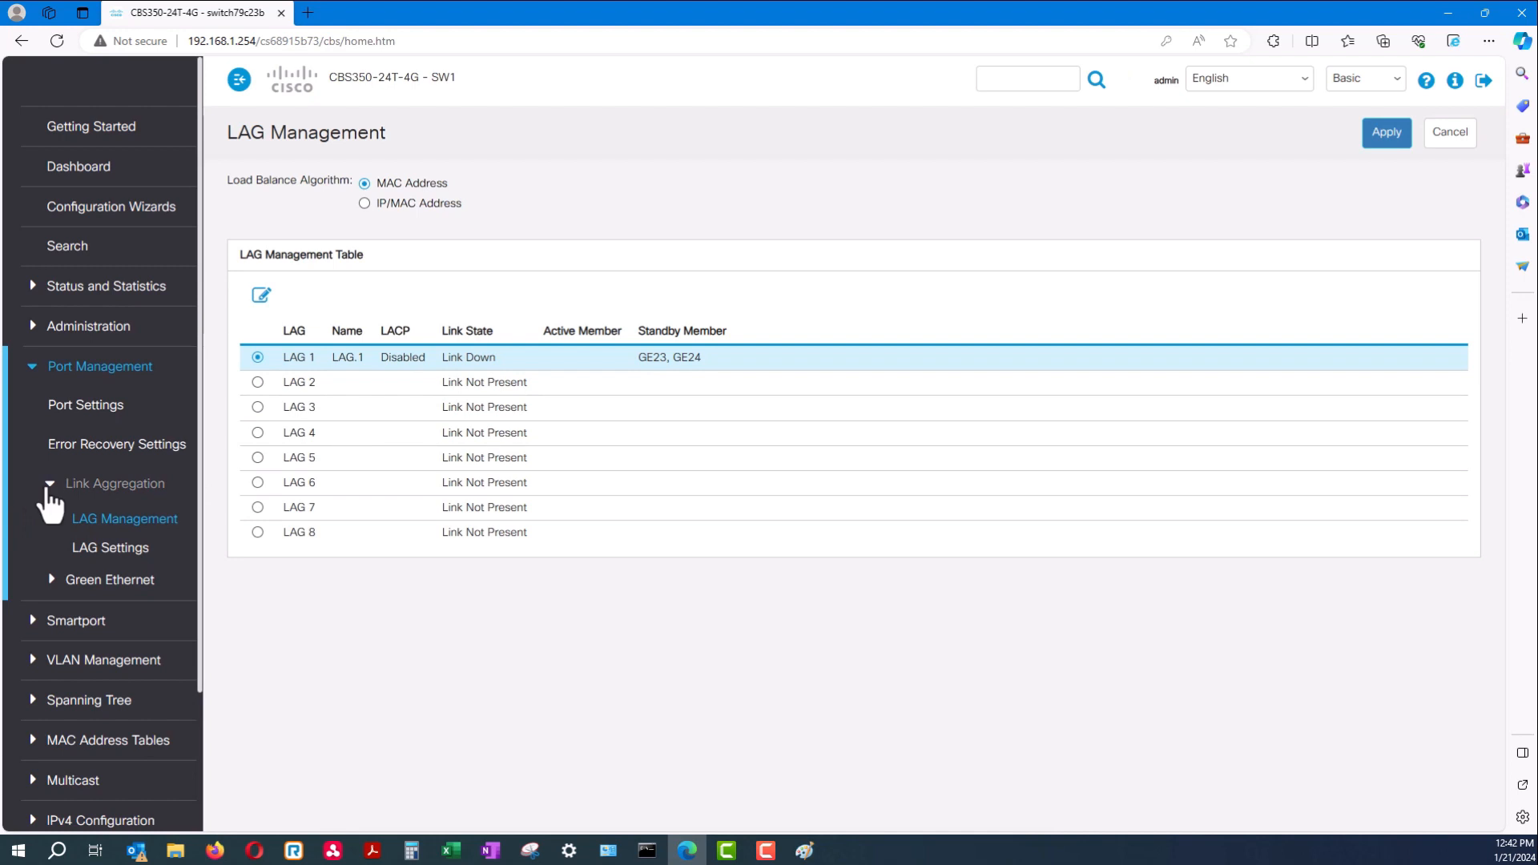
click(48, 485)
click(87, 370)
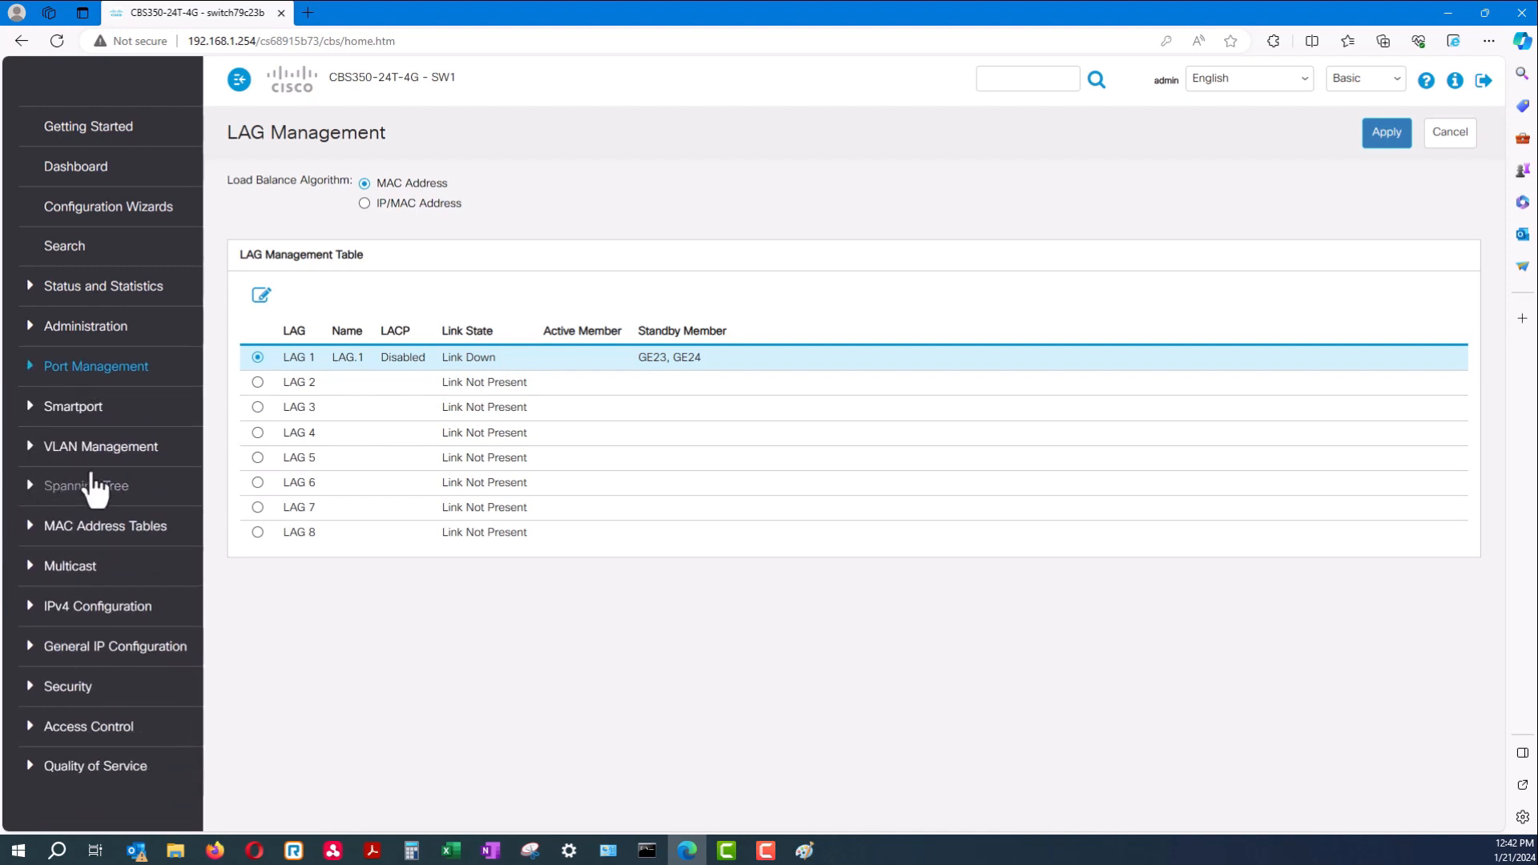
Filter VLAN Interface Settings to LAG interfaces and open the Edit dialog for LAG 1
click(104, 447)
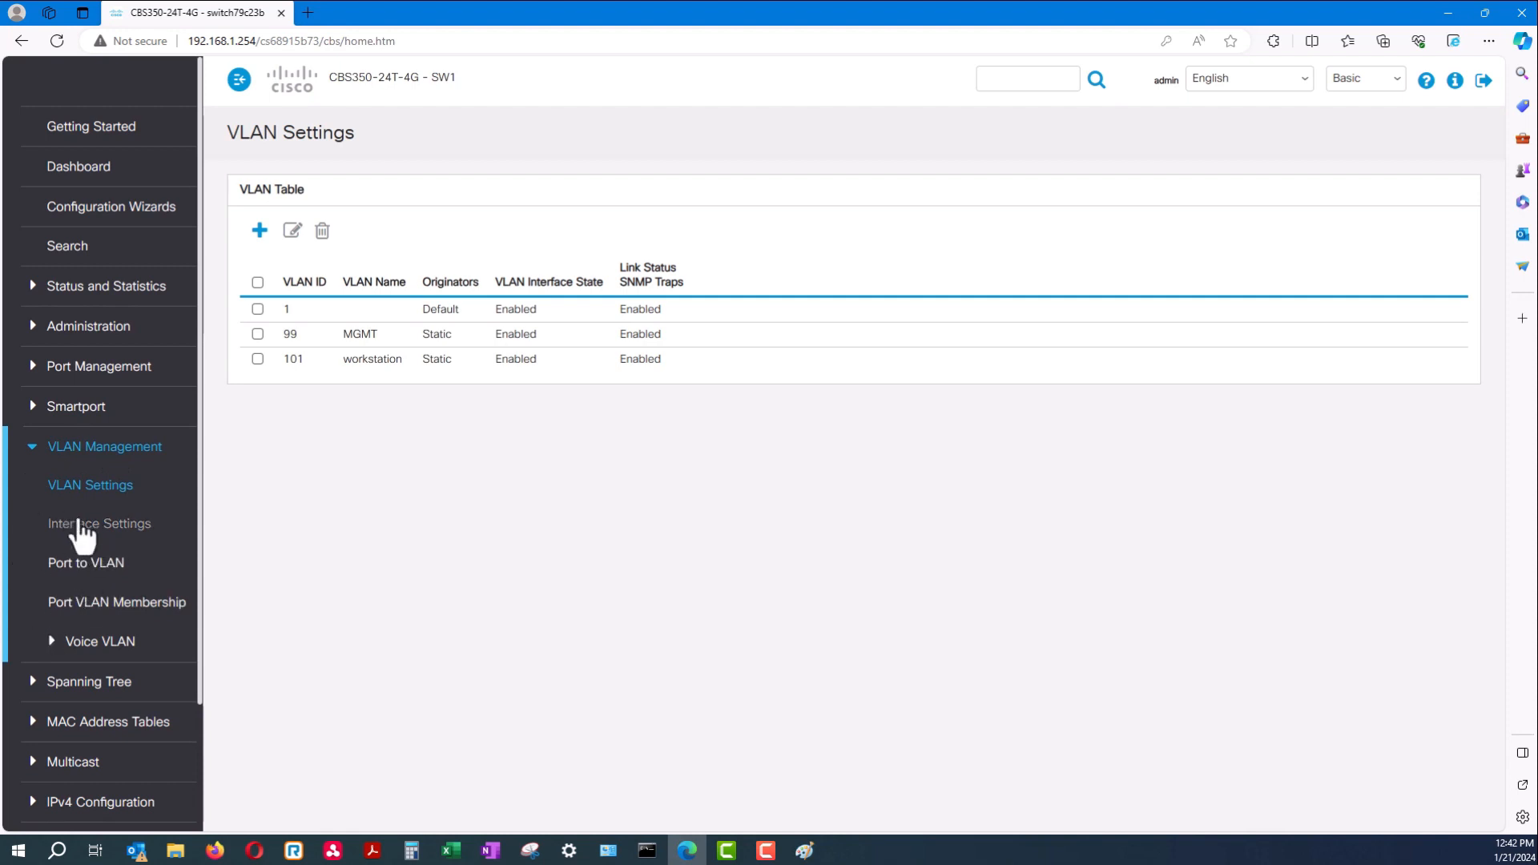
click(120, 526)
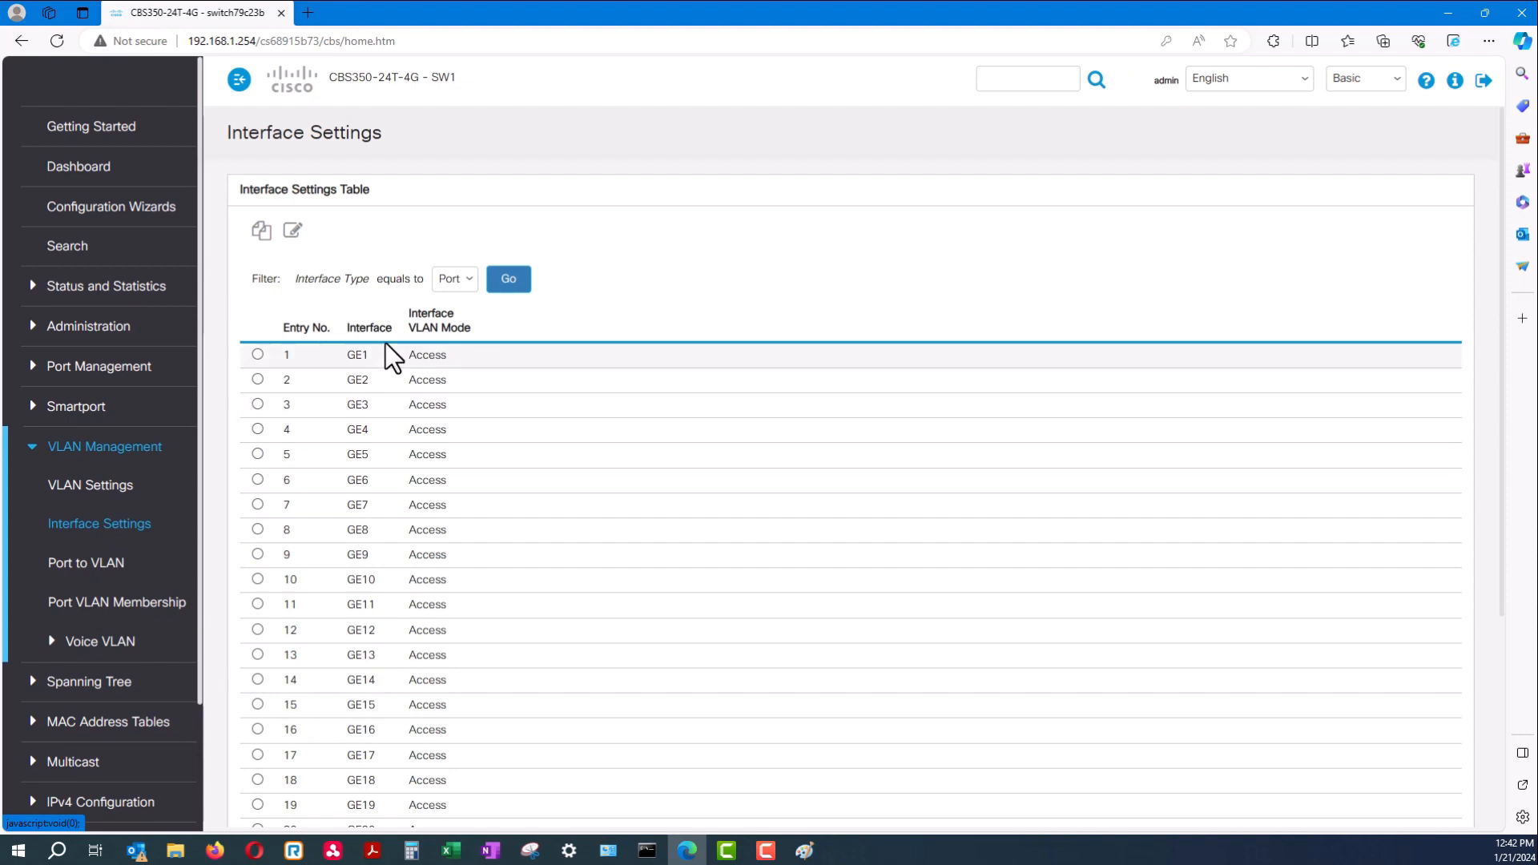
click(472, 281)
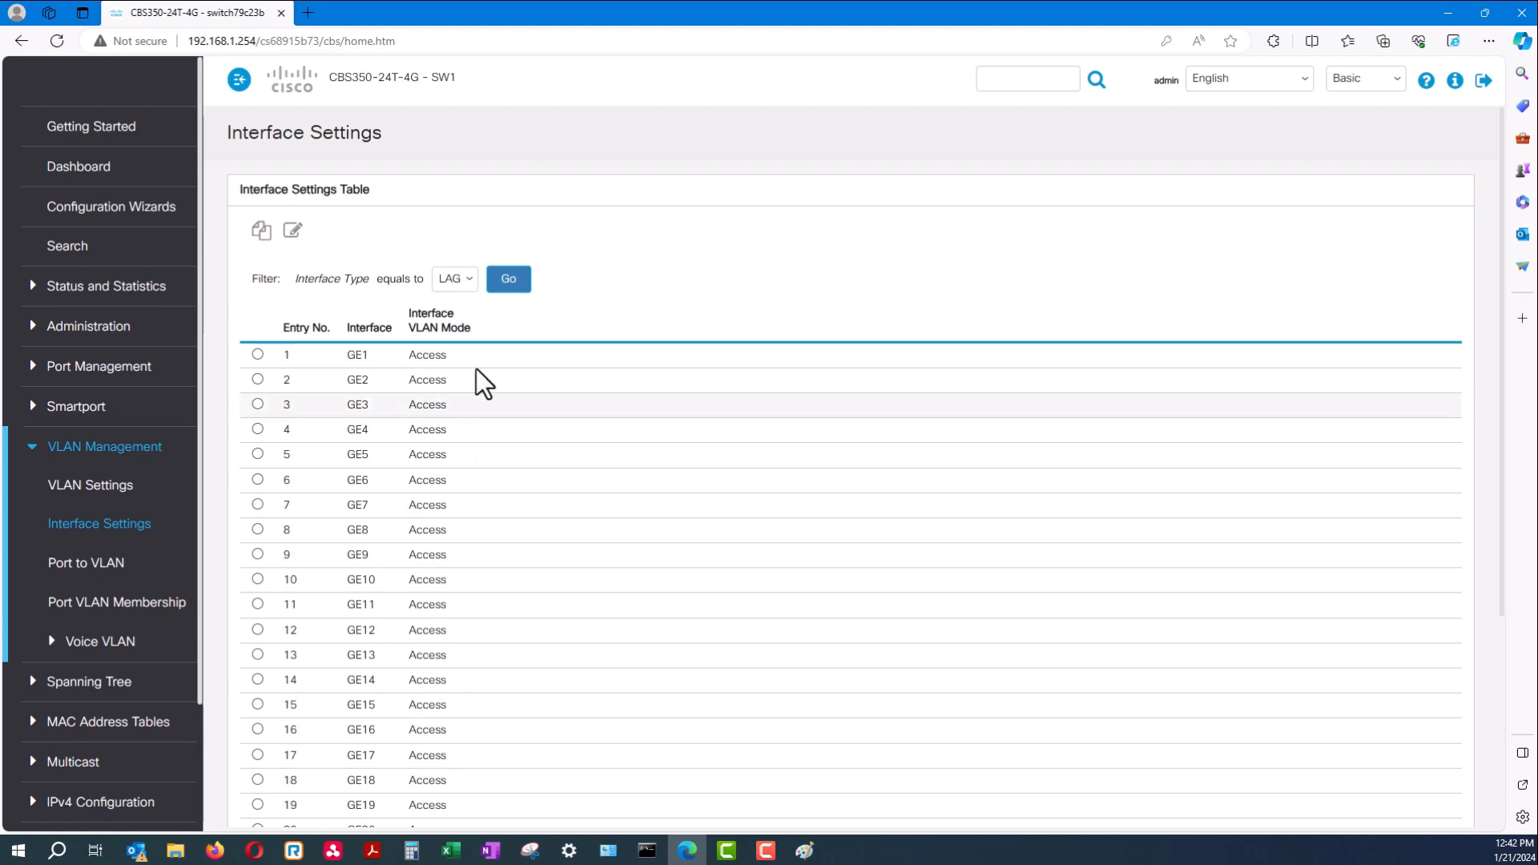
click(519, 279)
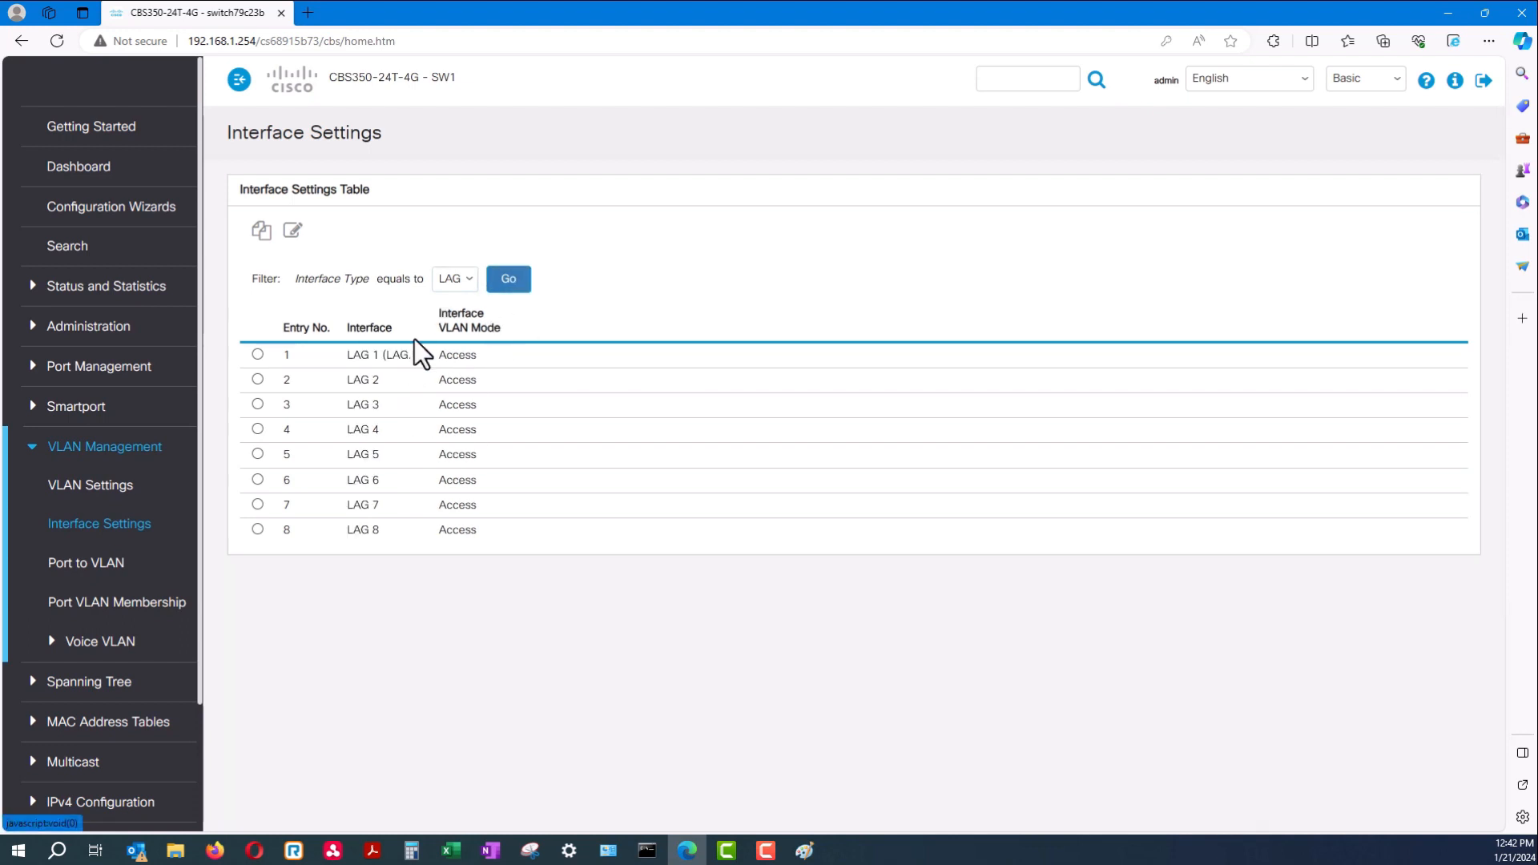
drag(478, 361, 340, 364)
click(398, 355)
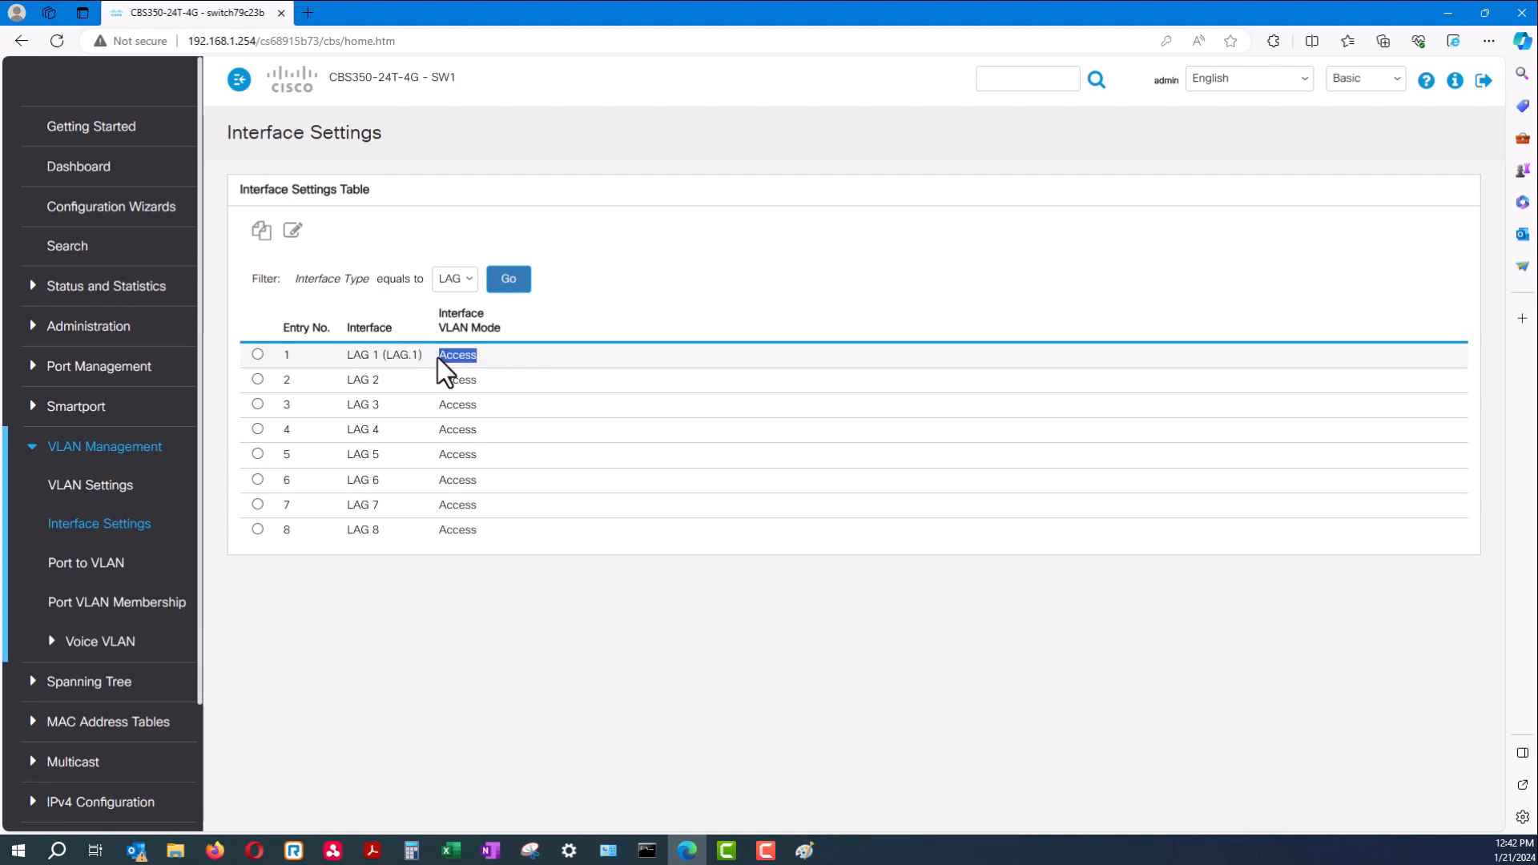
click(258, 355)
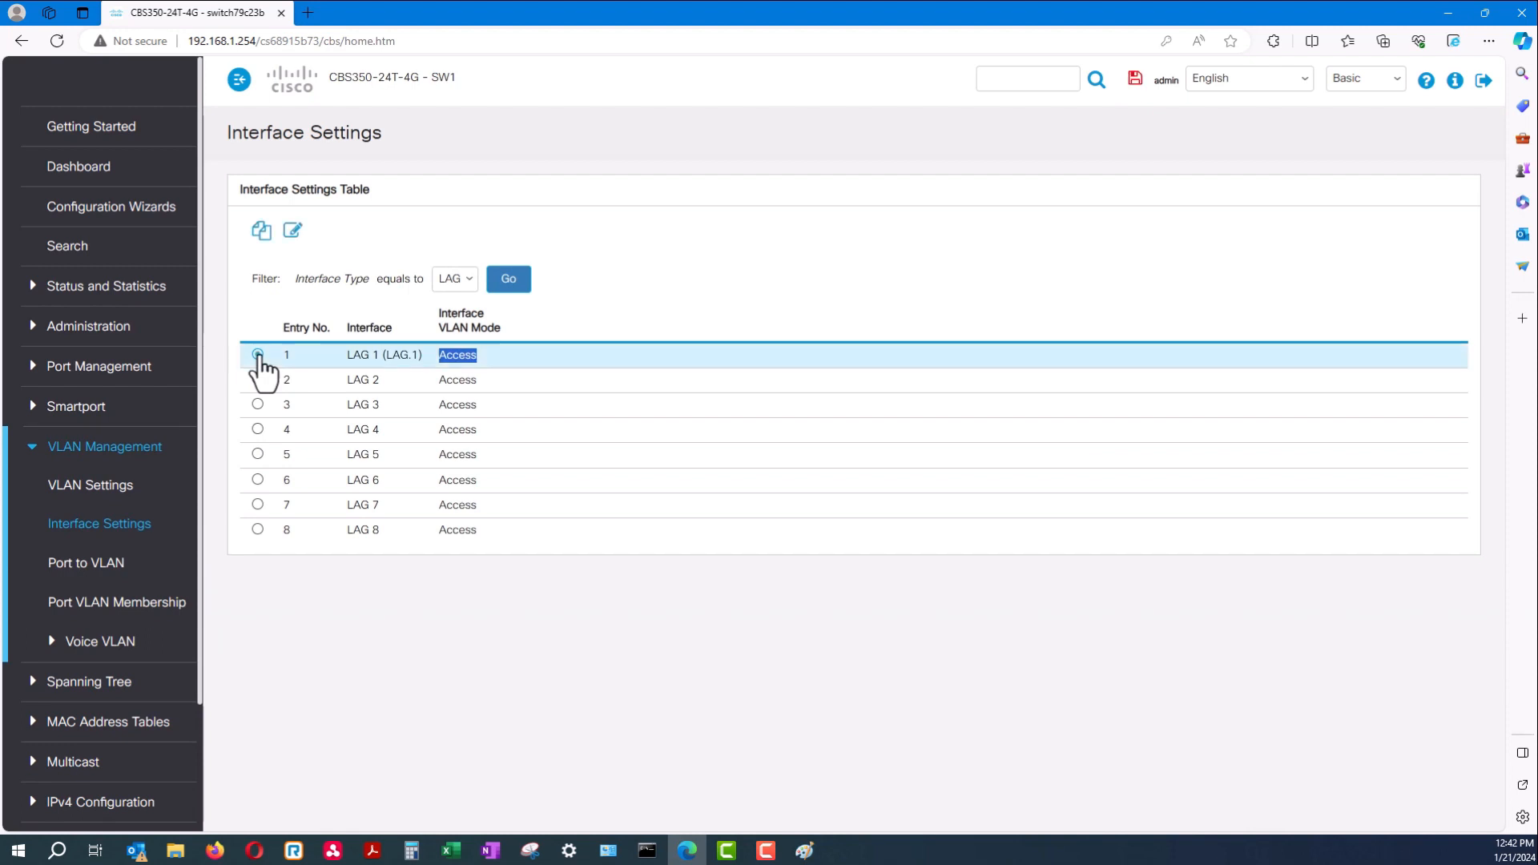
click(292, 232)
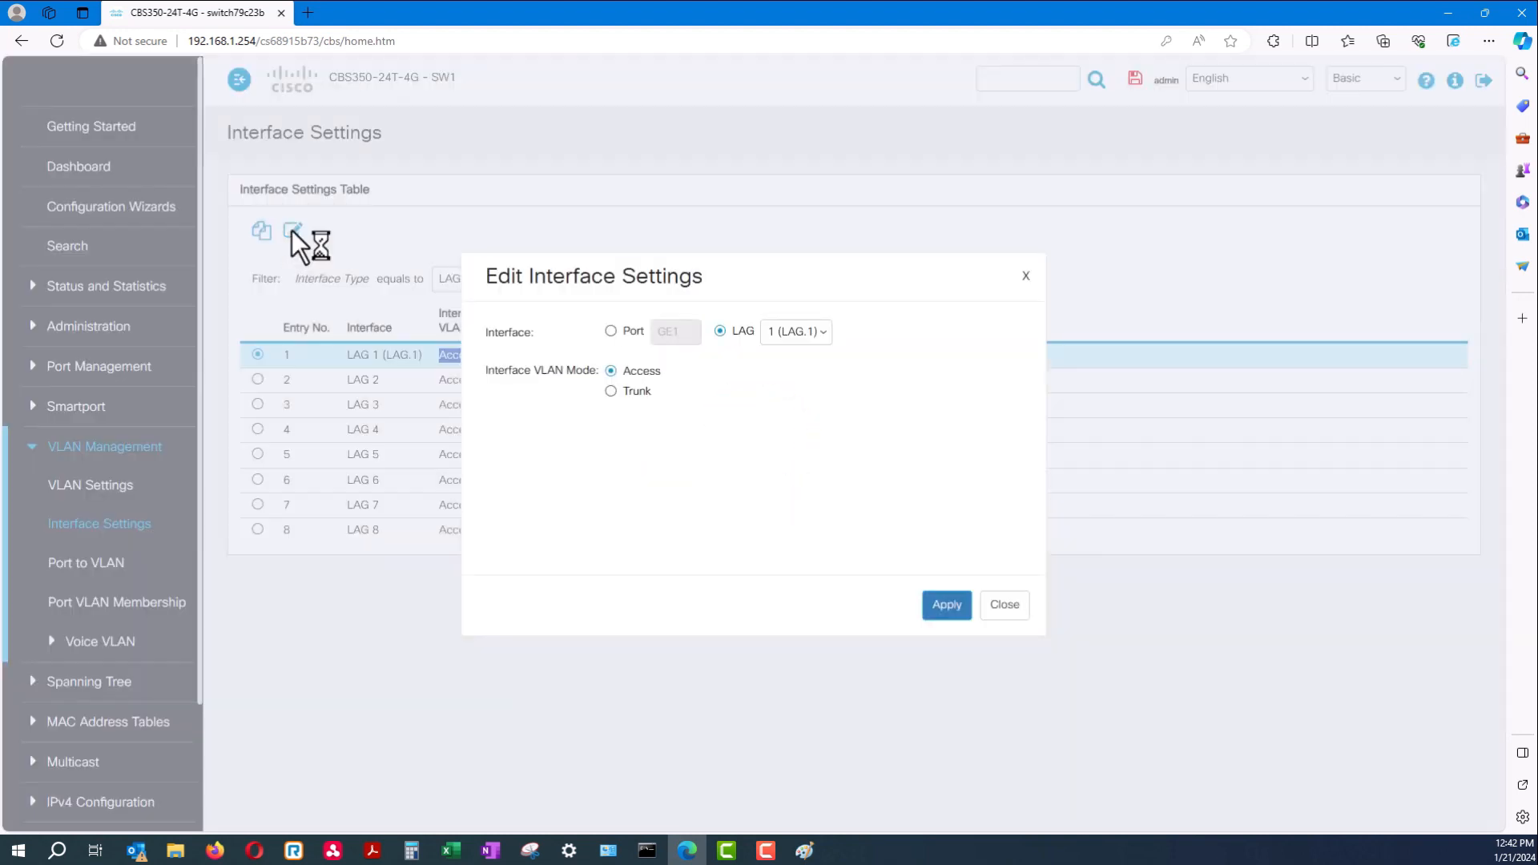
Set LAG 1's VLAN mode to Trunk, then apply and close
click(611, 392)
click(935, 609)
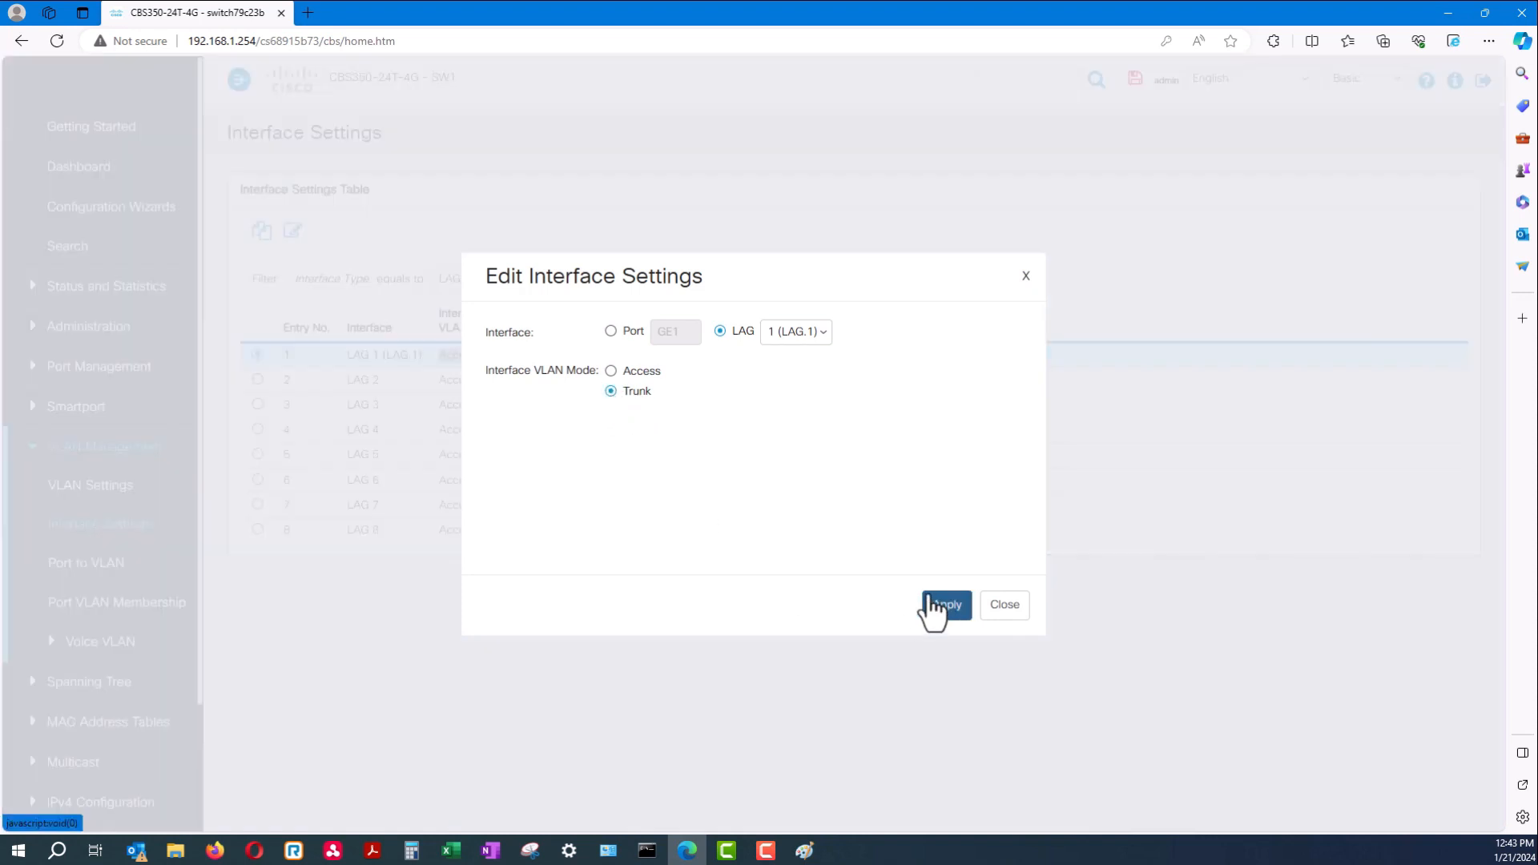
click(1022, 602)
Check LAG 1 shows Trunk, collapse VLAN Management, and return to the Paint sketch
drag(471, 357, 290, 356)
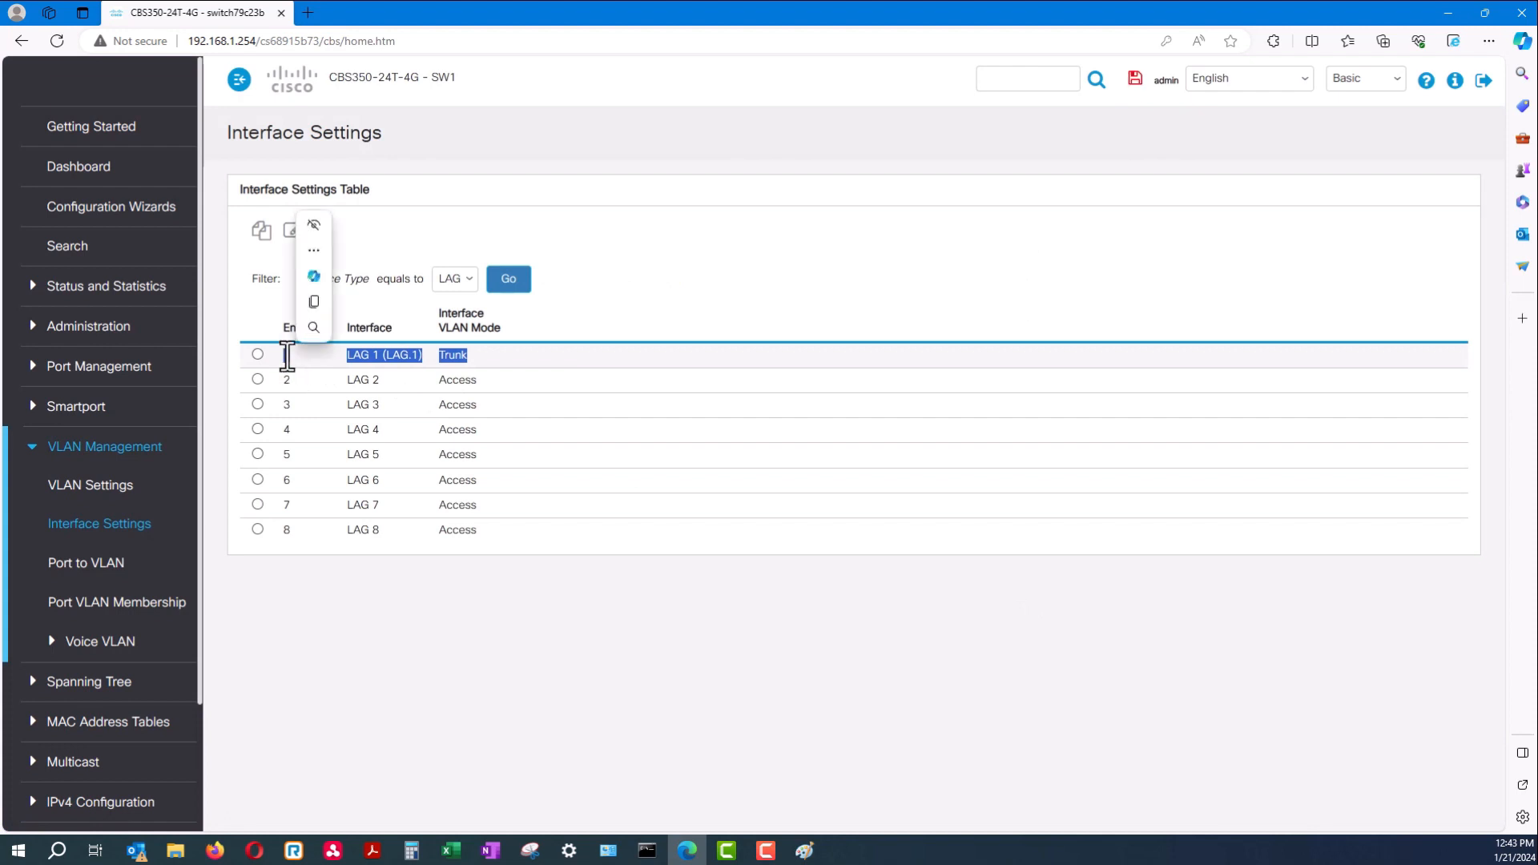
click(593, 677)
drag(466, 354, 335, 352)
click(475, 307)
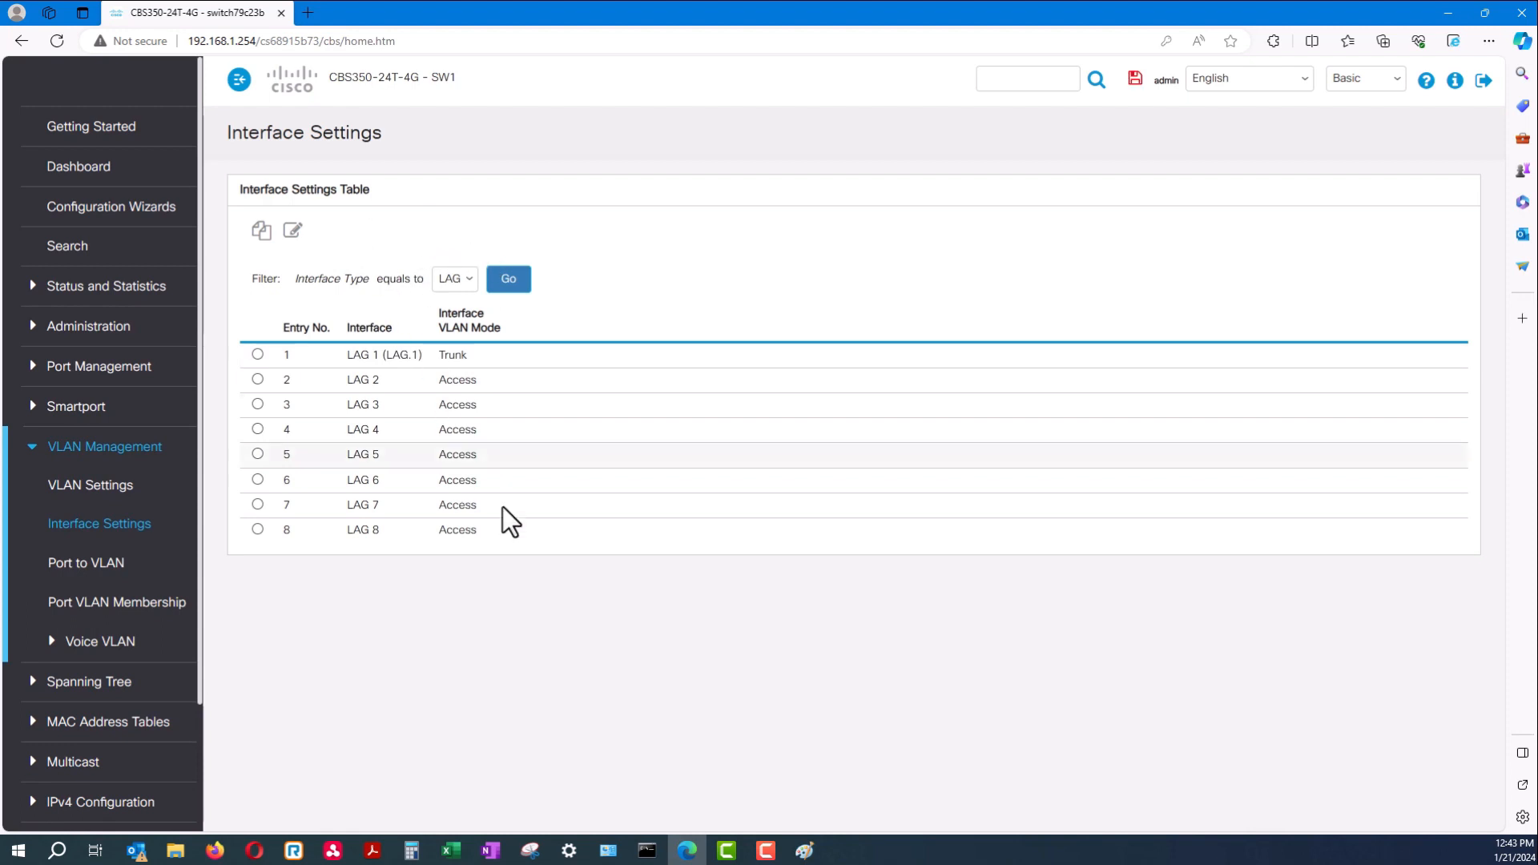
click(33, 453)
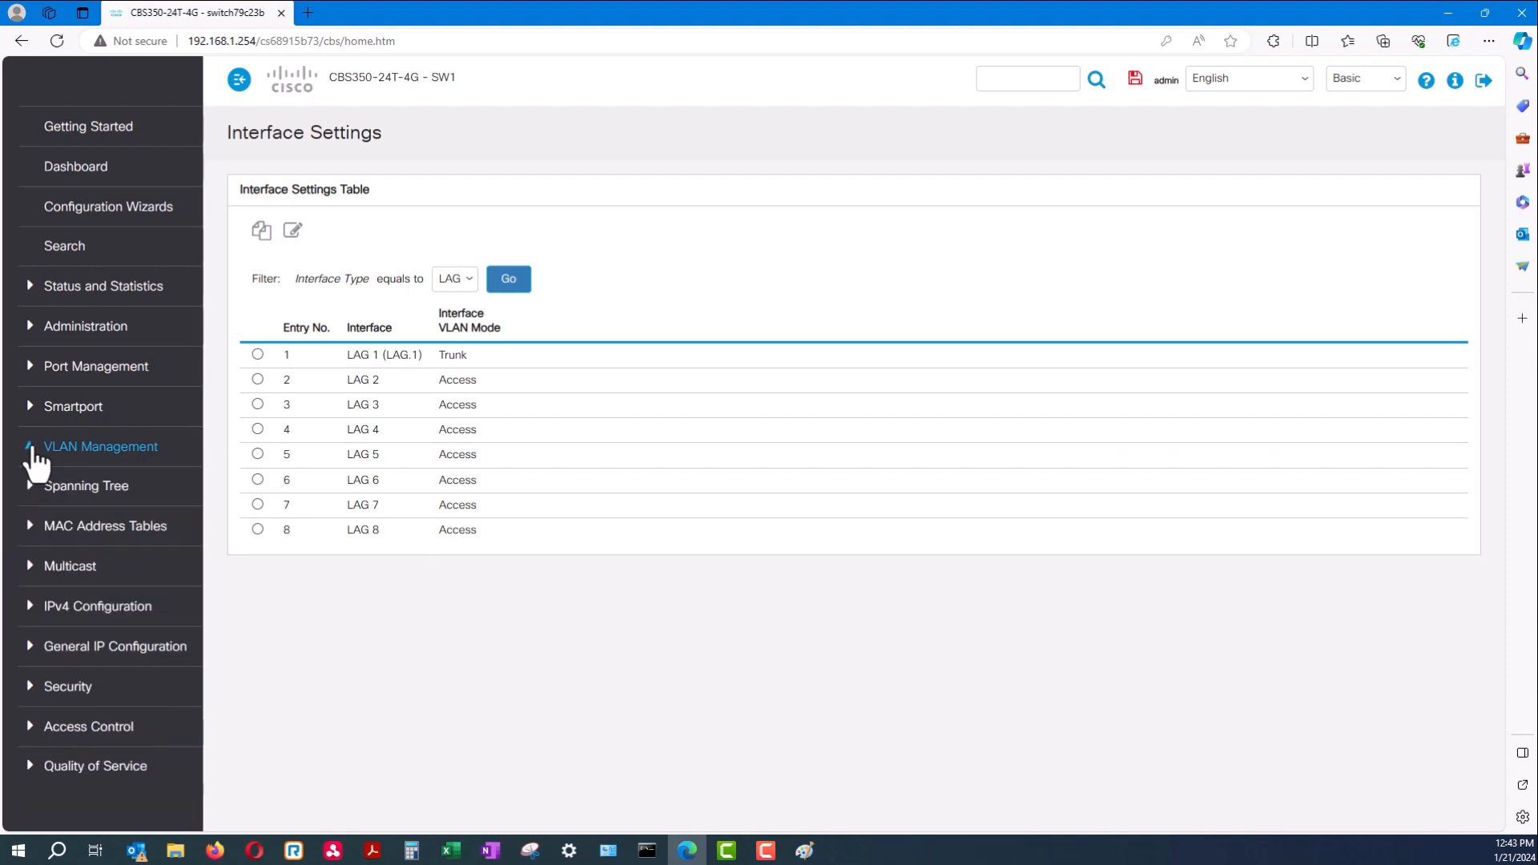
click(804, 850)
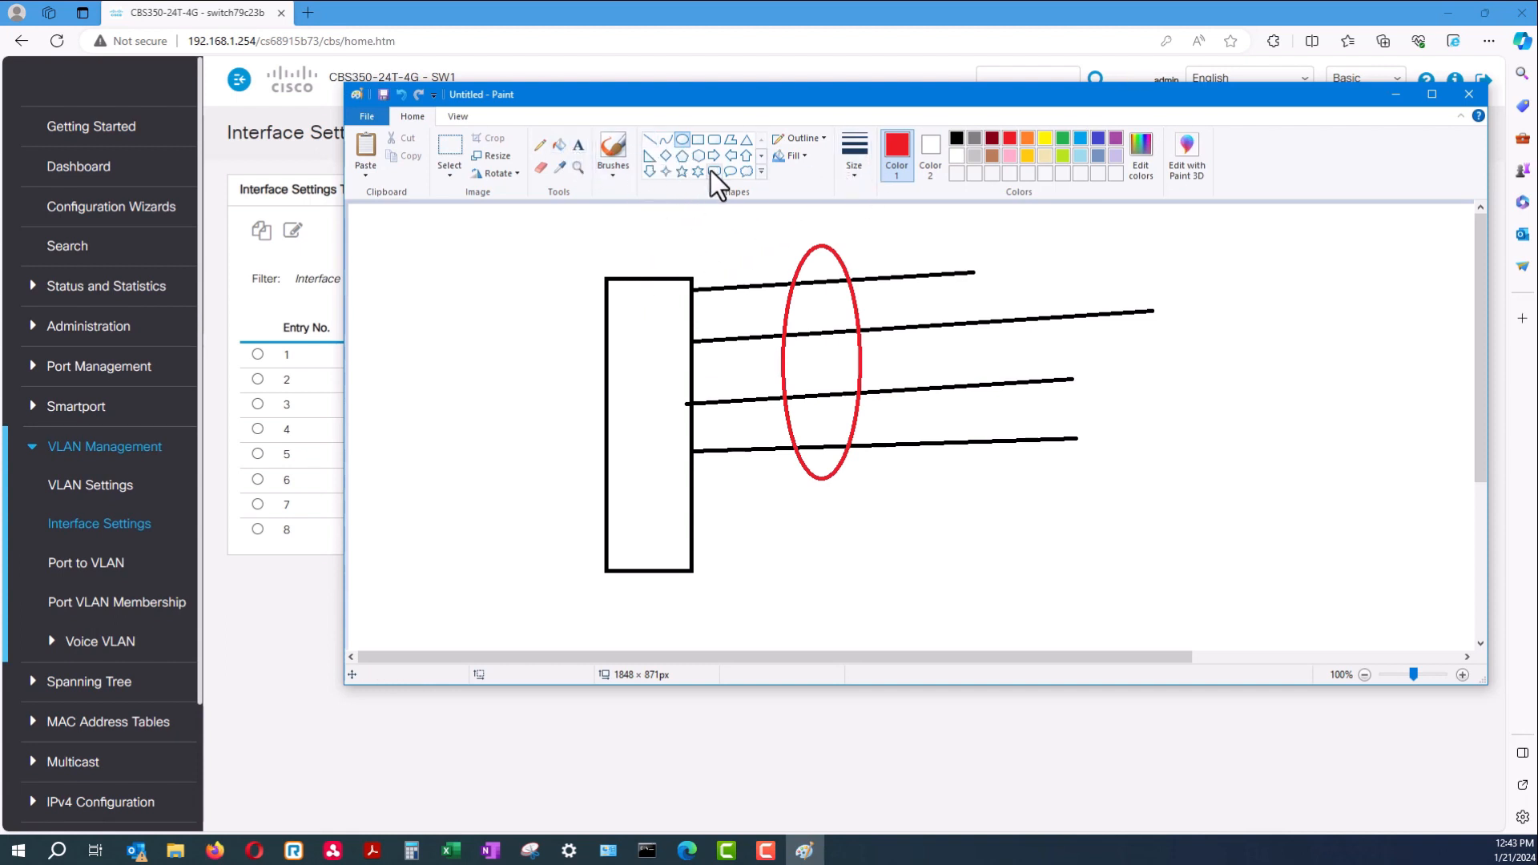
Draw an orange horizontal line across the diagram
click(651, 140)
click(1027, 139)
drag(408, 415, 1259, 410)
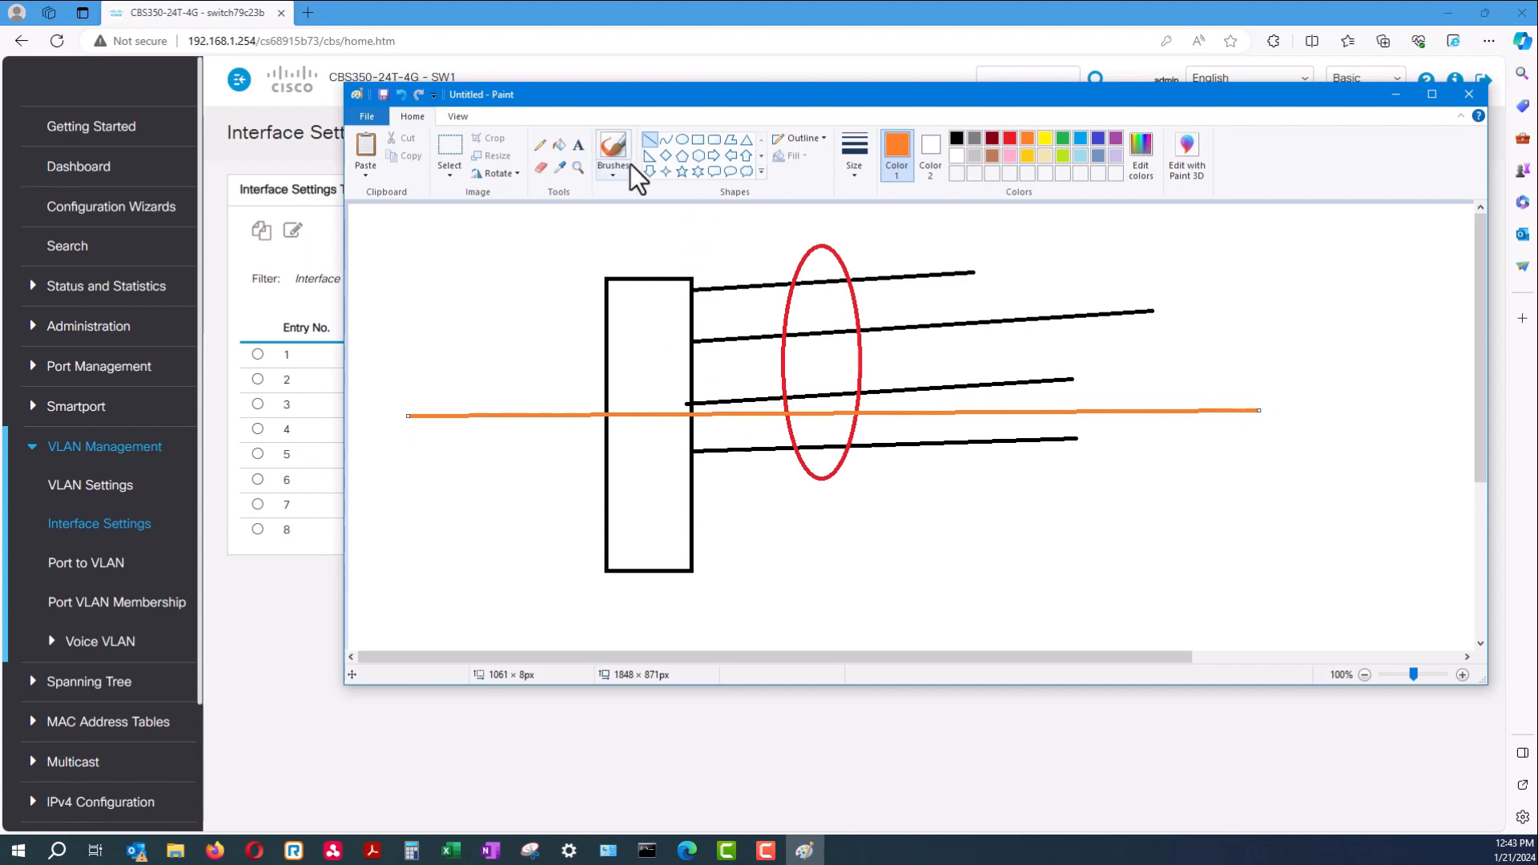
Pencil in 12 above and below the line with boxed 101 and 99 labels, then minimize Paint
click(540, 145)
drag(613, 318, 636, 352)
mouse_move(629, 446)
mouse_down()
mouse_move(632, 480)
mouse_move(657, 479)
mouse_up()
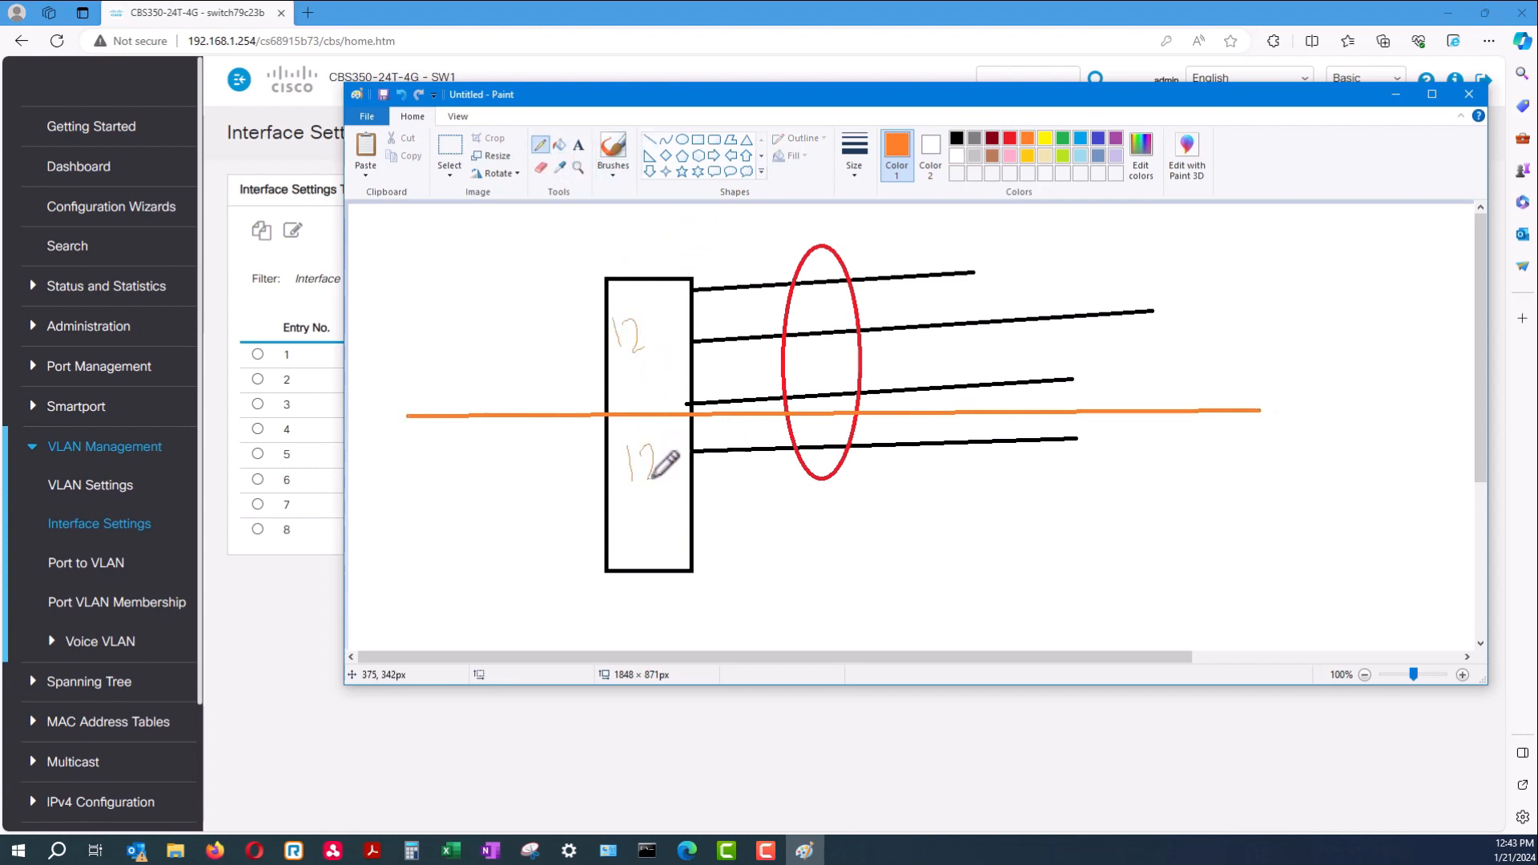
mouse_move(506, 337)
mouse_down()
mouse_move(511, 365)
mouse_move(523, 338)
mouse_move(539, 363)
mouse_up()
mouse_move(521, 451)
mouse_down()
mouse_move(514, 482)
mouse_move(545, 445)
mouse_move(544, 490)
mouse_up()
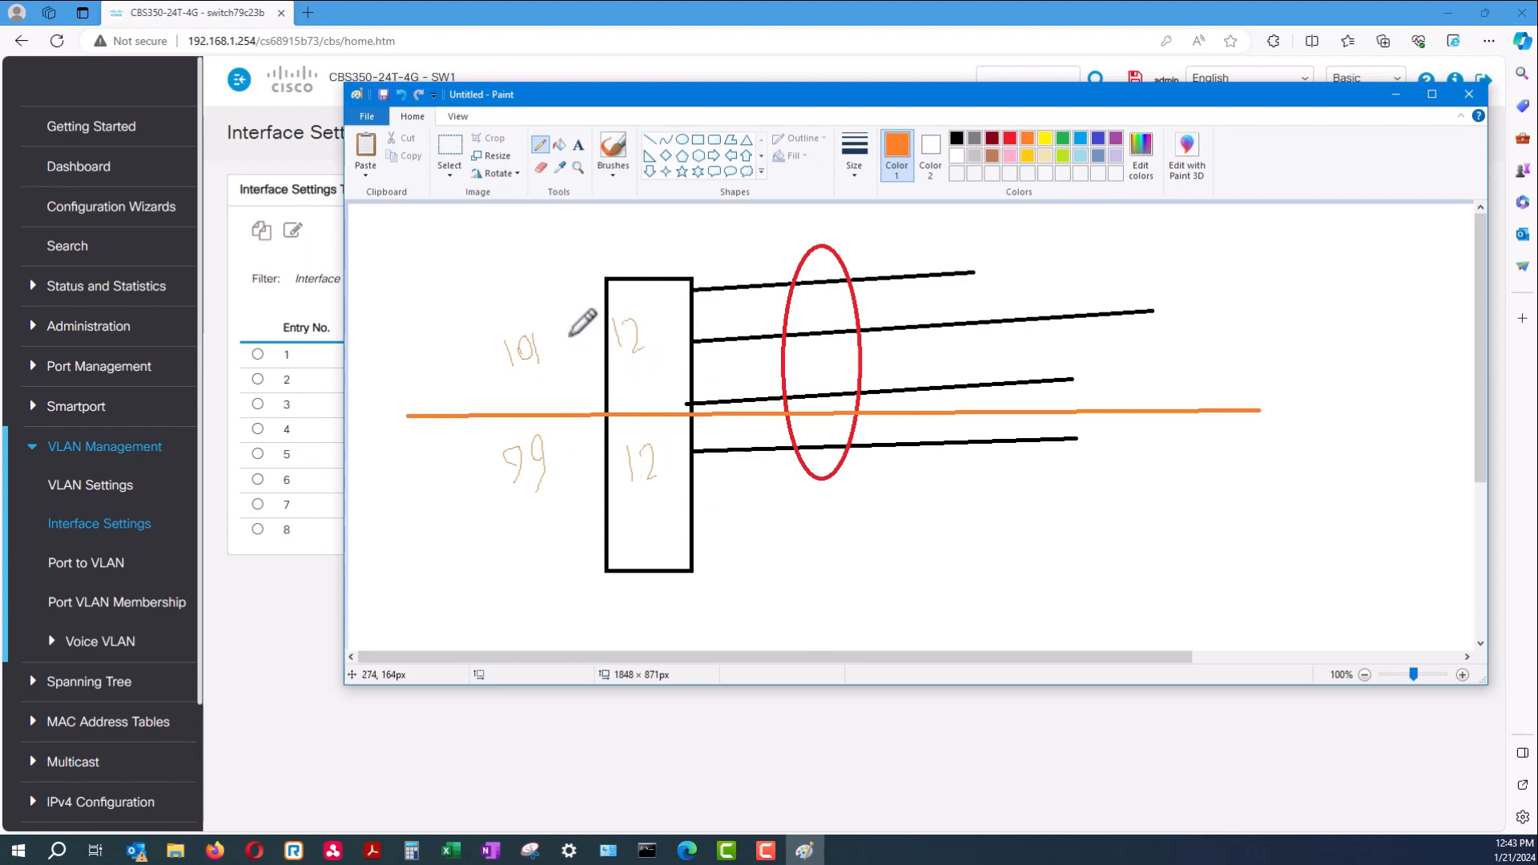
mouse_move(492, 375)
mouse_down()
mouse_move(552, 328)
mouse_move(481, 319)
mouse_move(492, 377)
mouse_up()
mouse_move(474, 436)
mouse_down()
mouse_move(514, 432)
mouse_move(555, 486)
mouse_move(492, 451)
mouse_up()
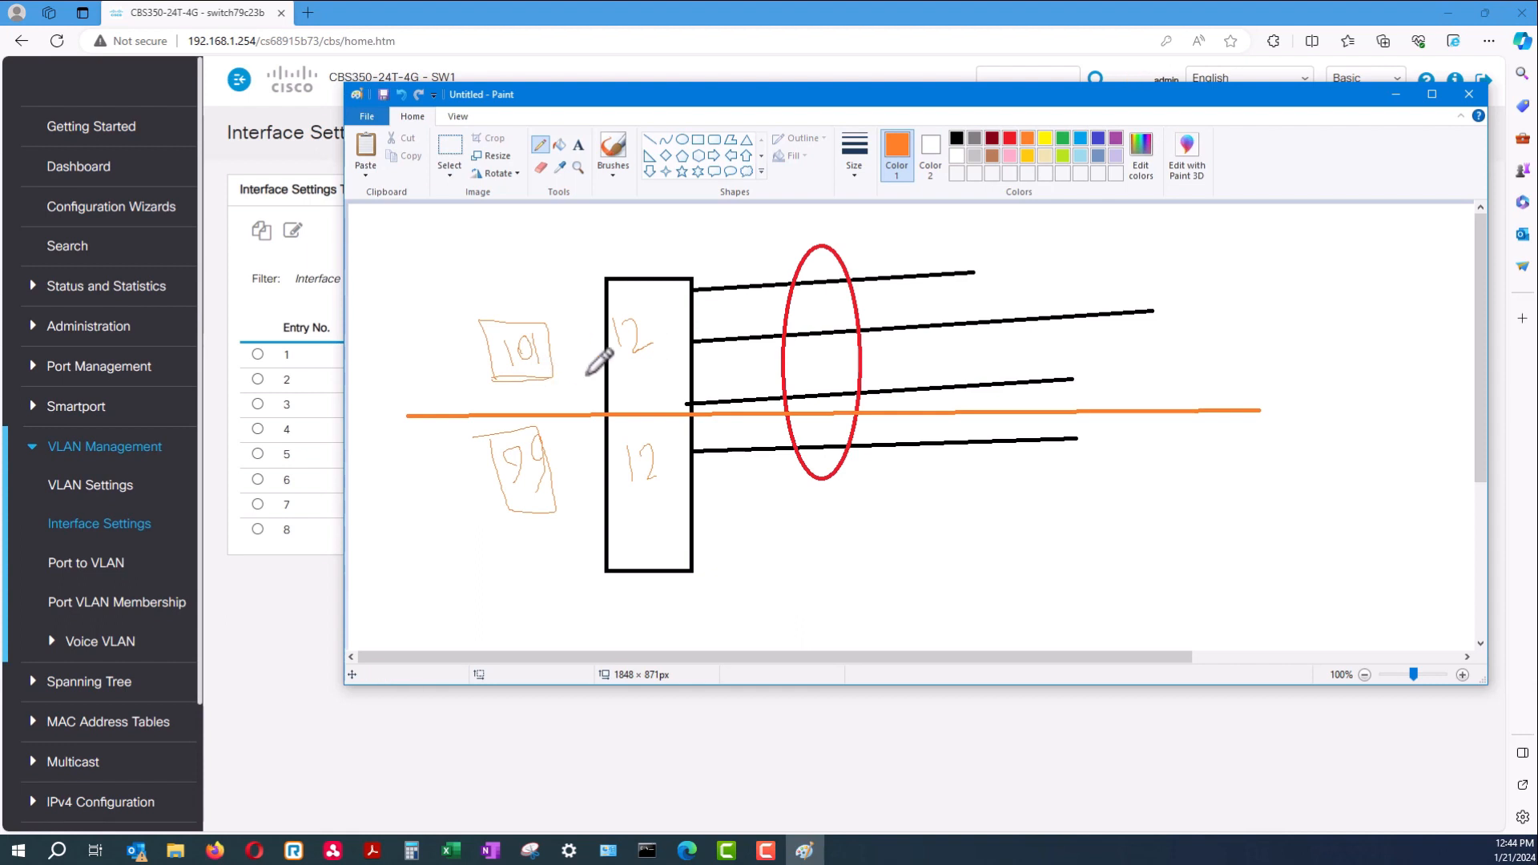
click(1395, 94)
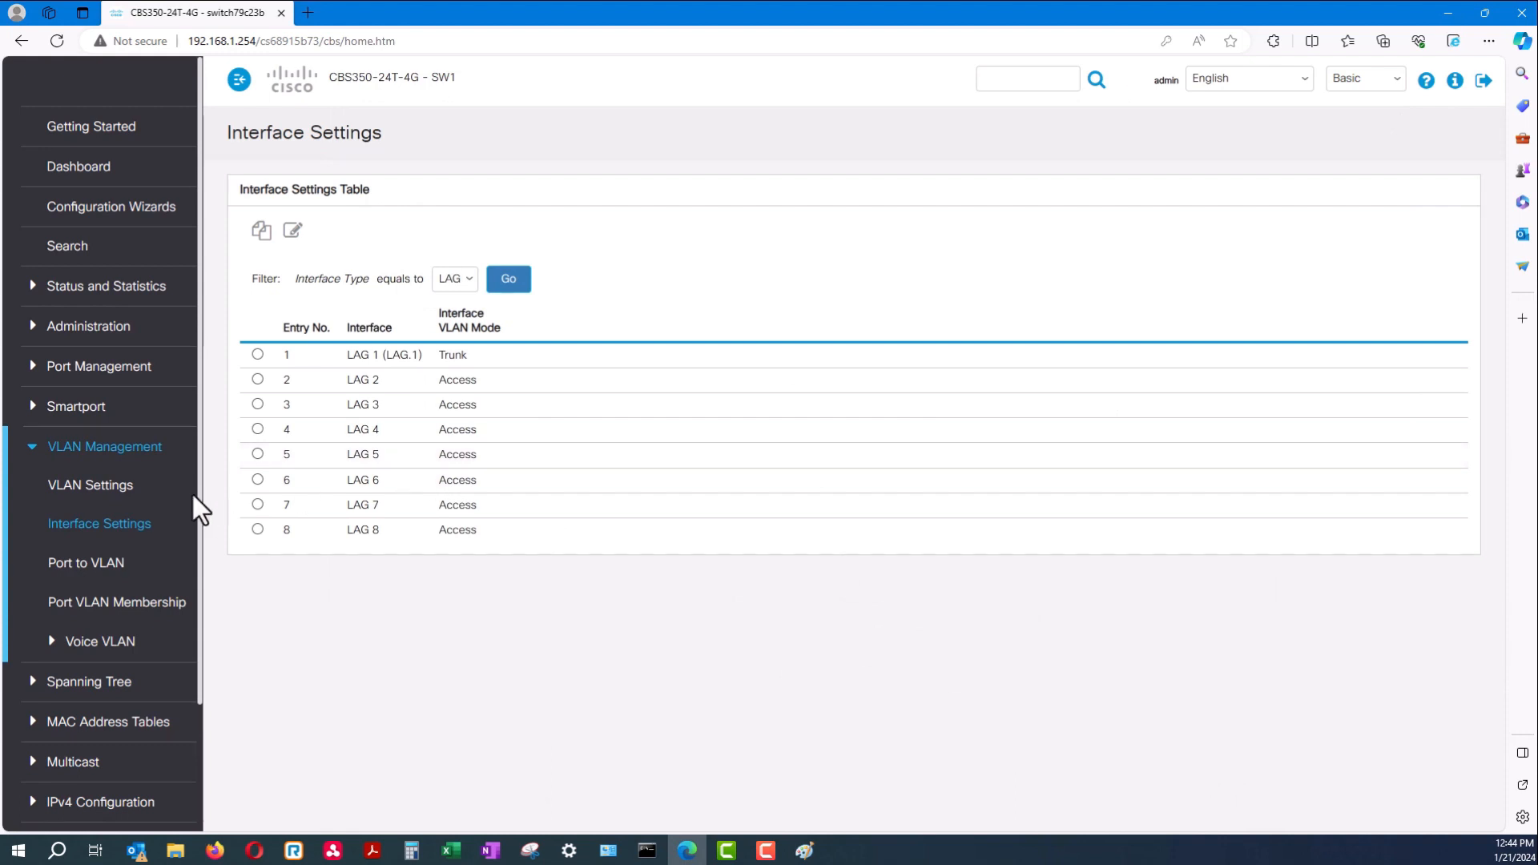
List the LAG interfaces on the Port VLAN Membership page
drag(478, 358, 306, 358)
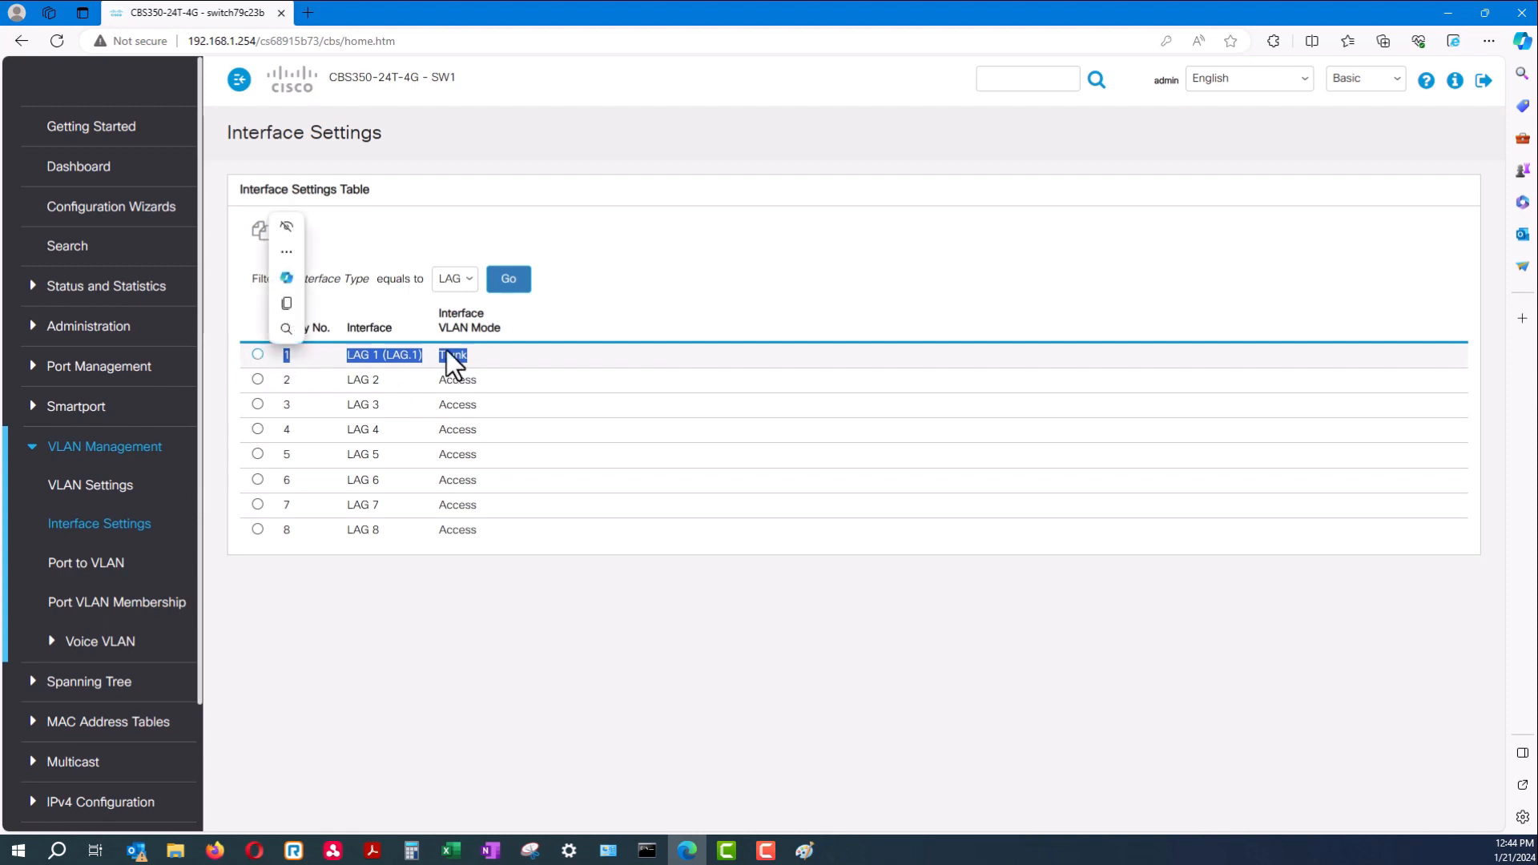
drag(467, 358, 295, 360)
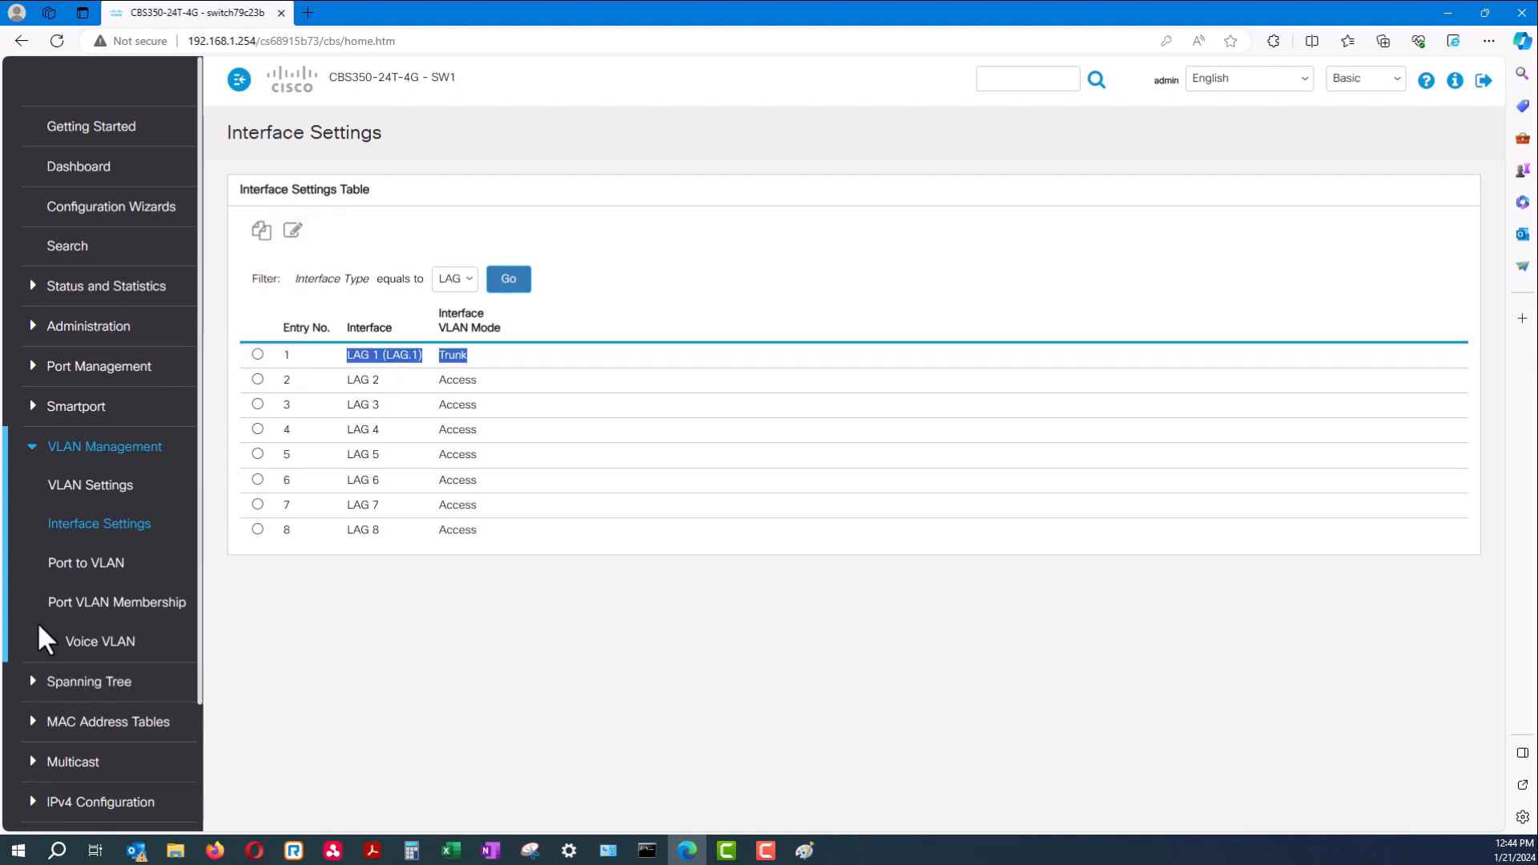
click(131, 617)
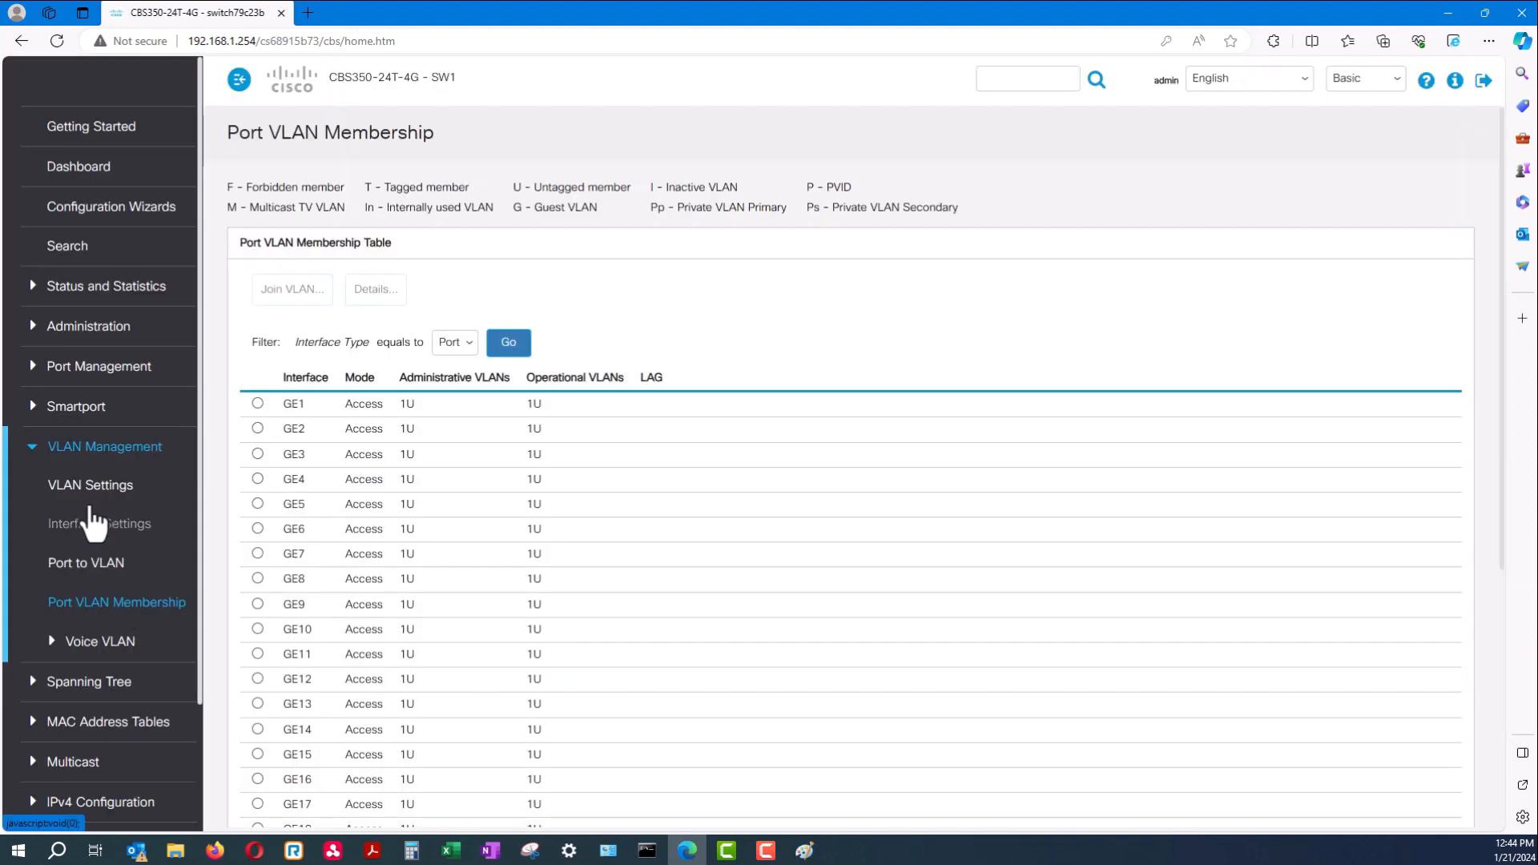
click(454, 344)
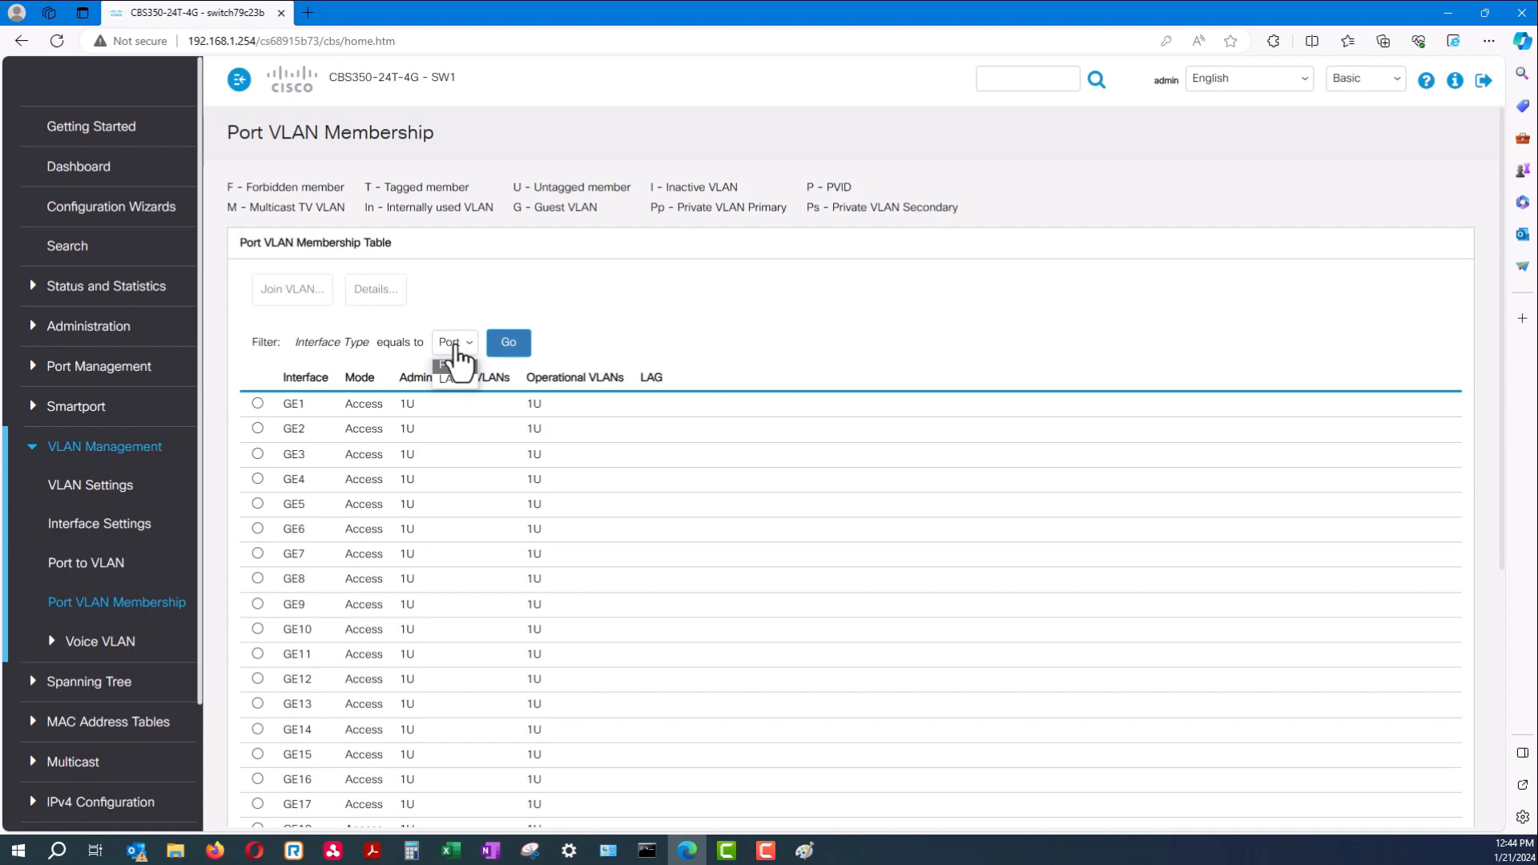
click(463, 378)
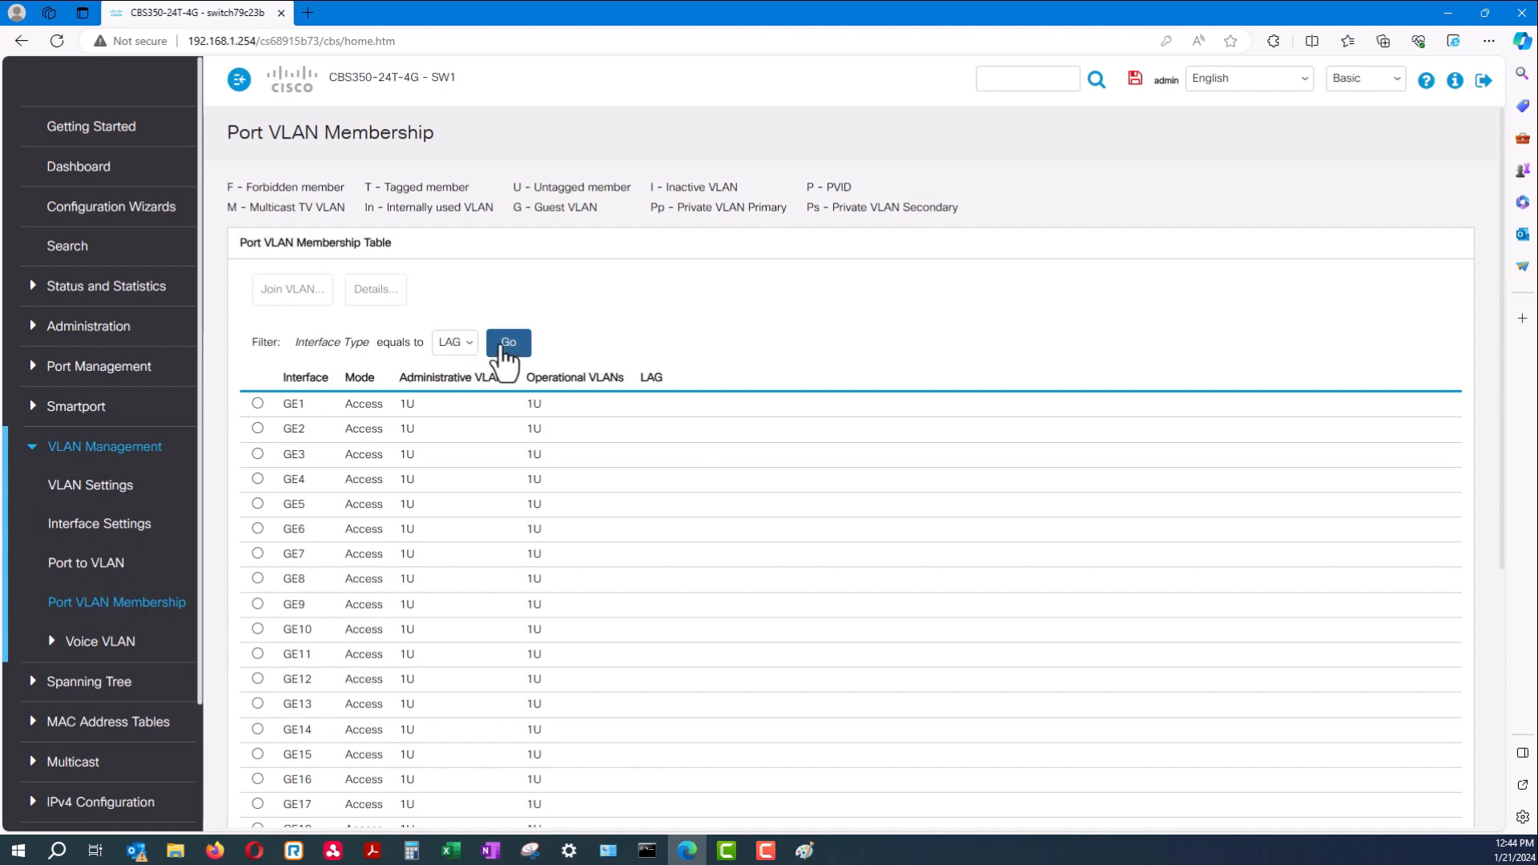
click(505, 348)
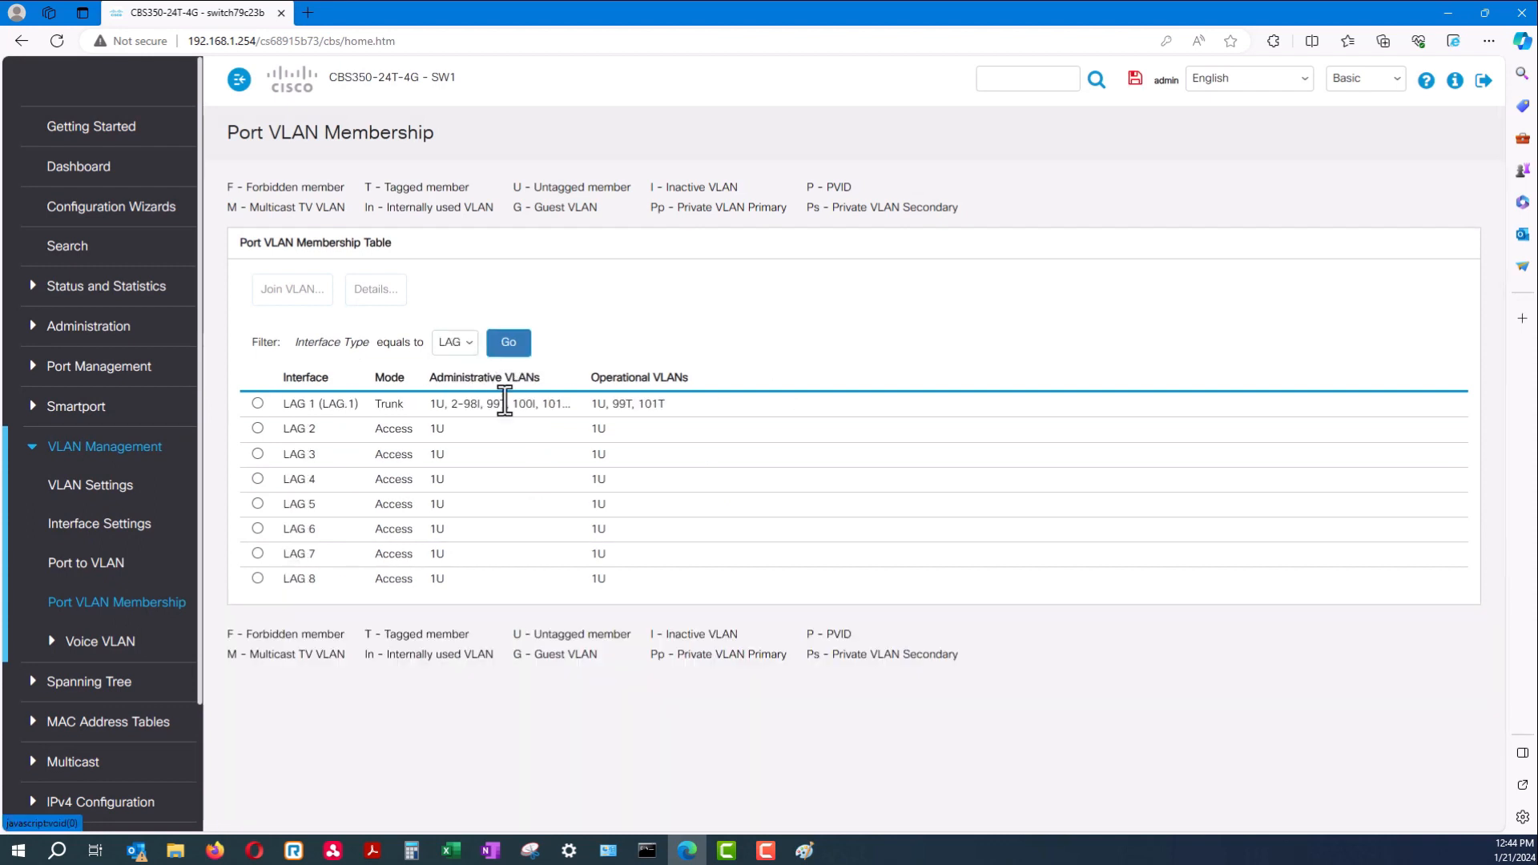
Select LAG 1, review its VLAN list, and open its Join VLAN editor
click(257, 405)
mouse_move(573, 404)
mouse_down()
mouse_move(426, 409)
mouse_move(567, 403)
mouse_up()
click(426, 409)
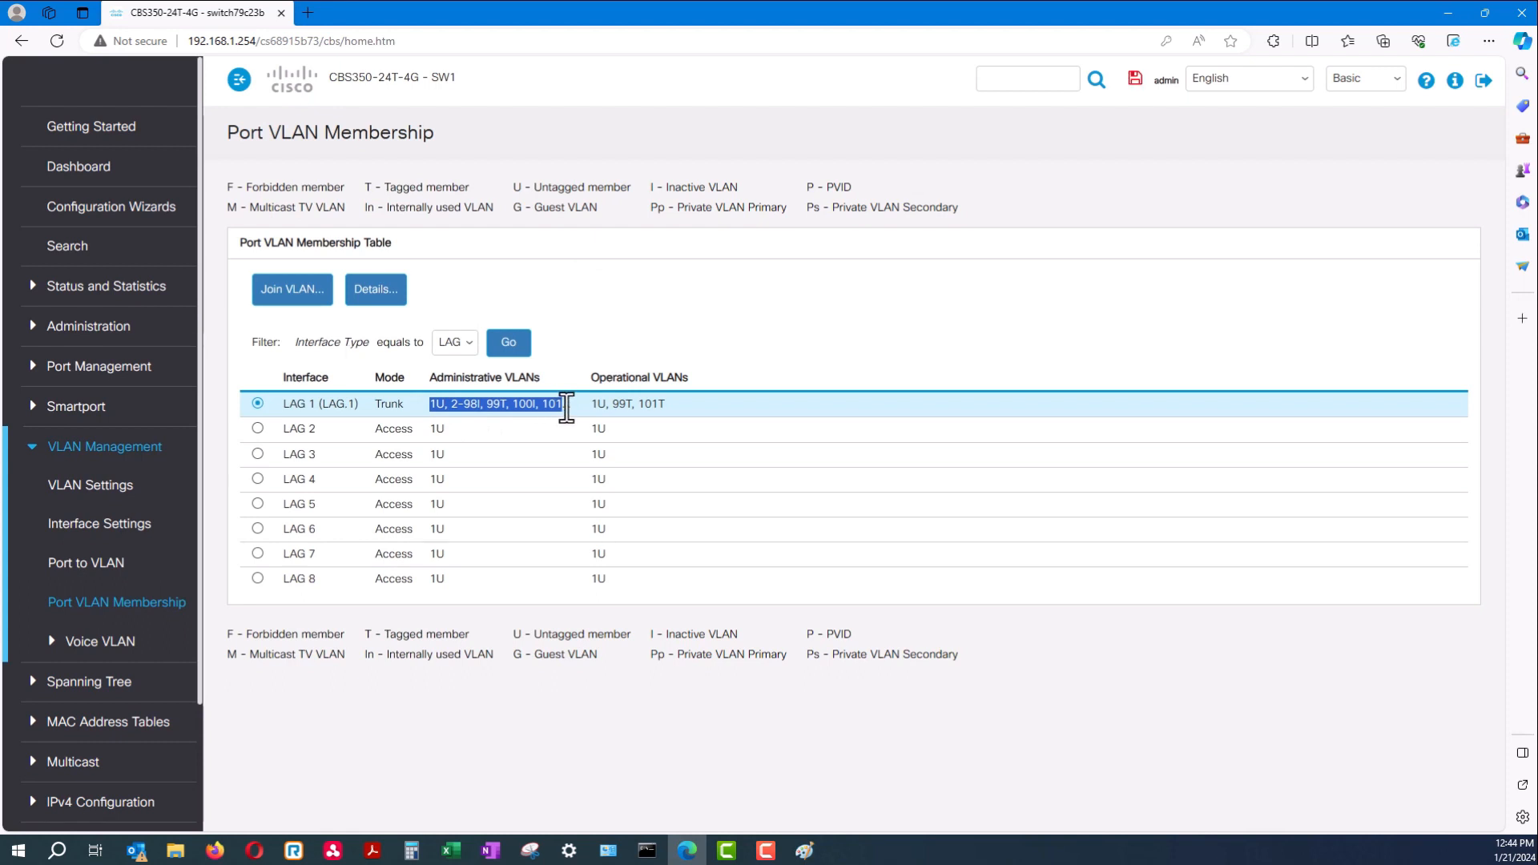
click(290, 293)
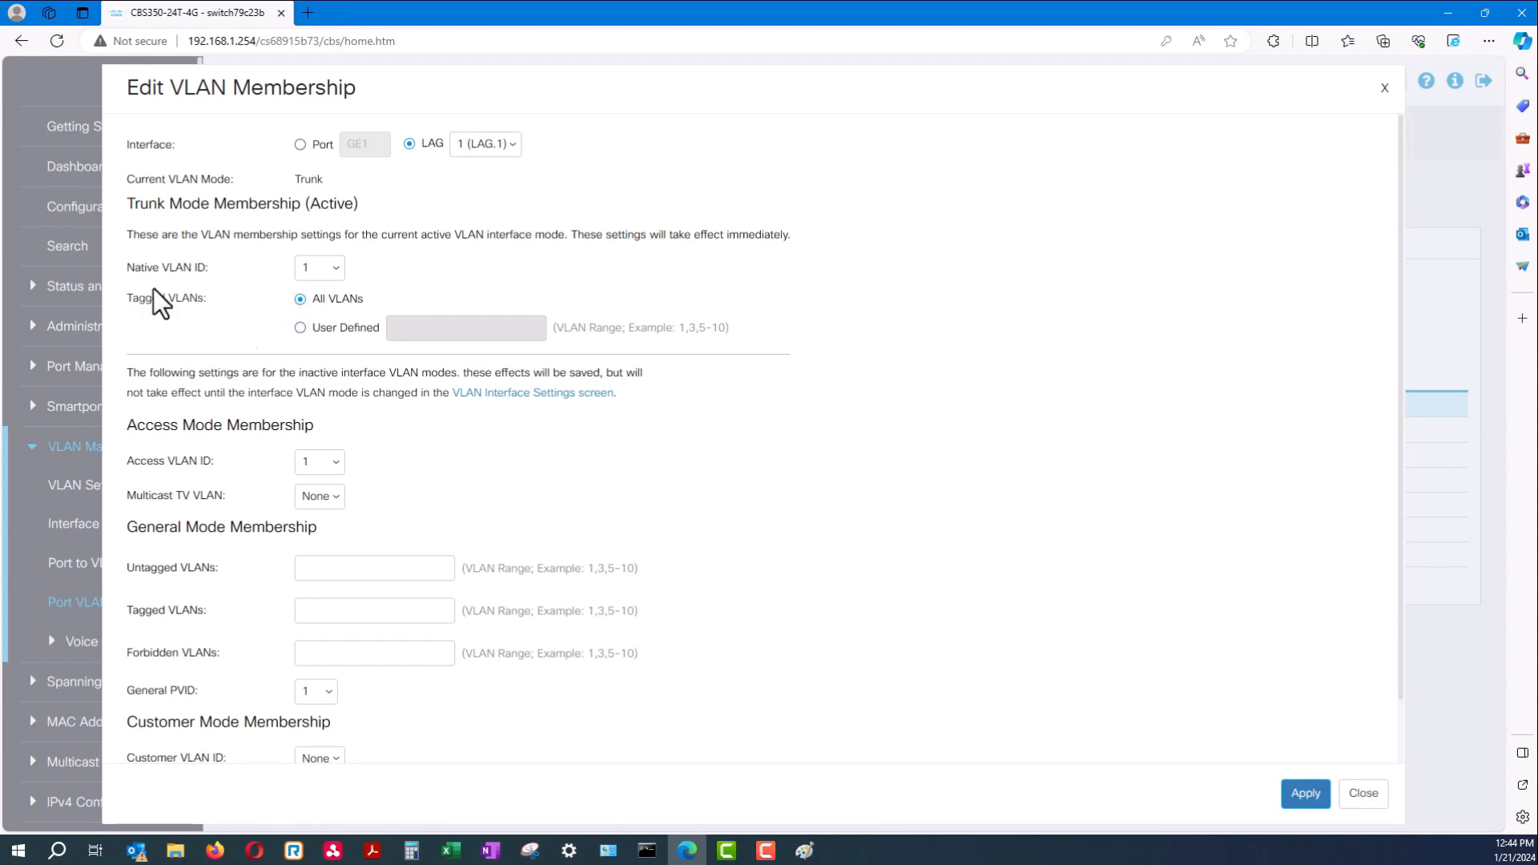
Review LAG 1's native VLAN ID 1 and tagged VLANs settings
drag(117, 270, 204, 275)
click(206, 273)
drag(129, 299, 203, 298)
mouse_move(124, 268)
mouse_down()
mouse_move(203, 269)
mouse_move(127, 270)
mouse_up()
click(206, 271)
click(328, 275)
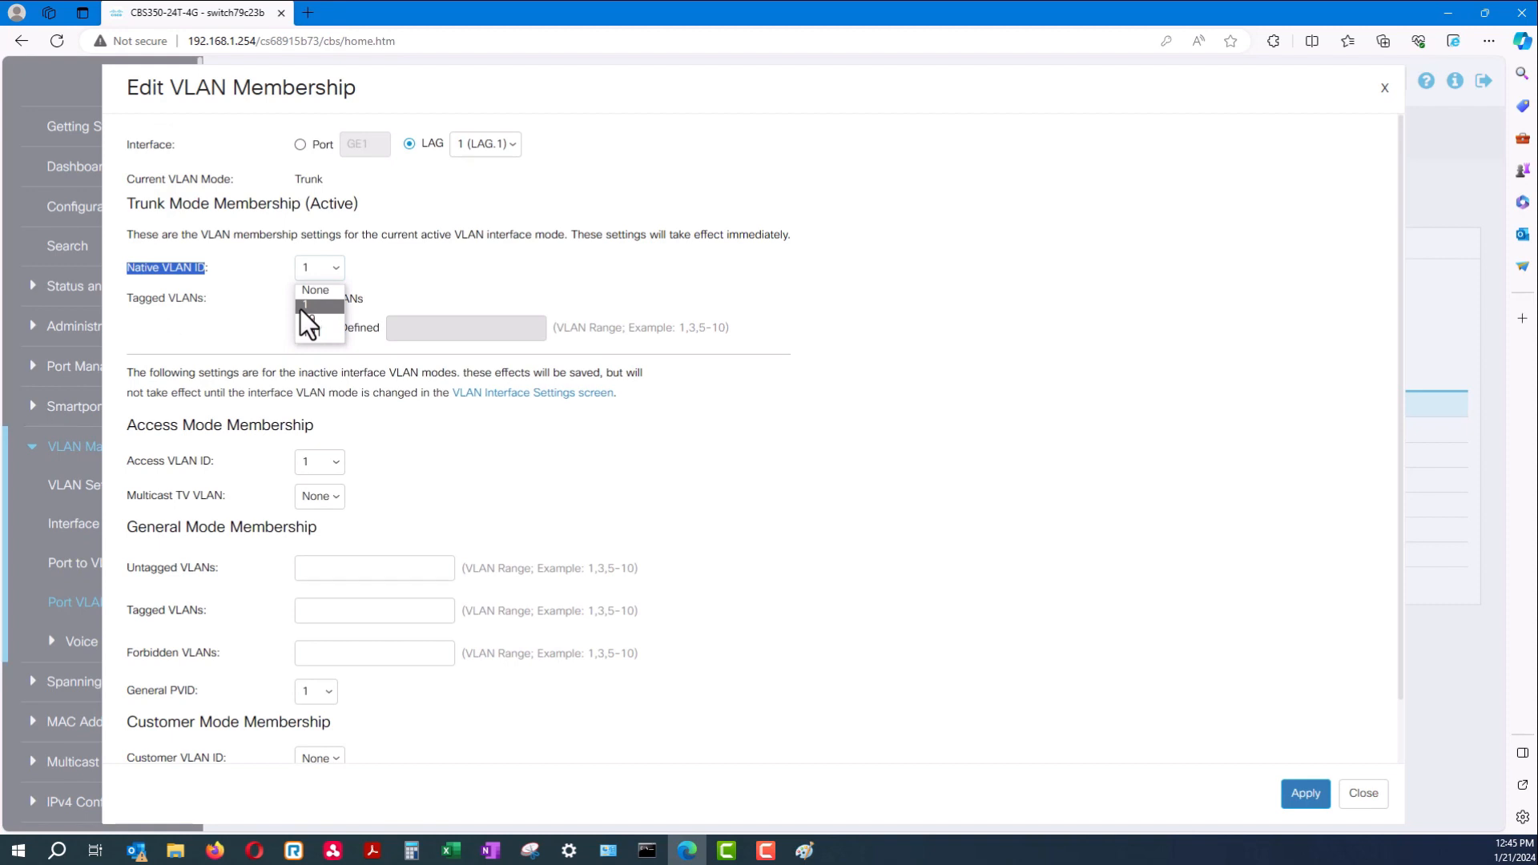
Set Tagged VLANs to User Defined 101, then apply and close
click(300, 329)
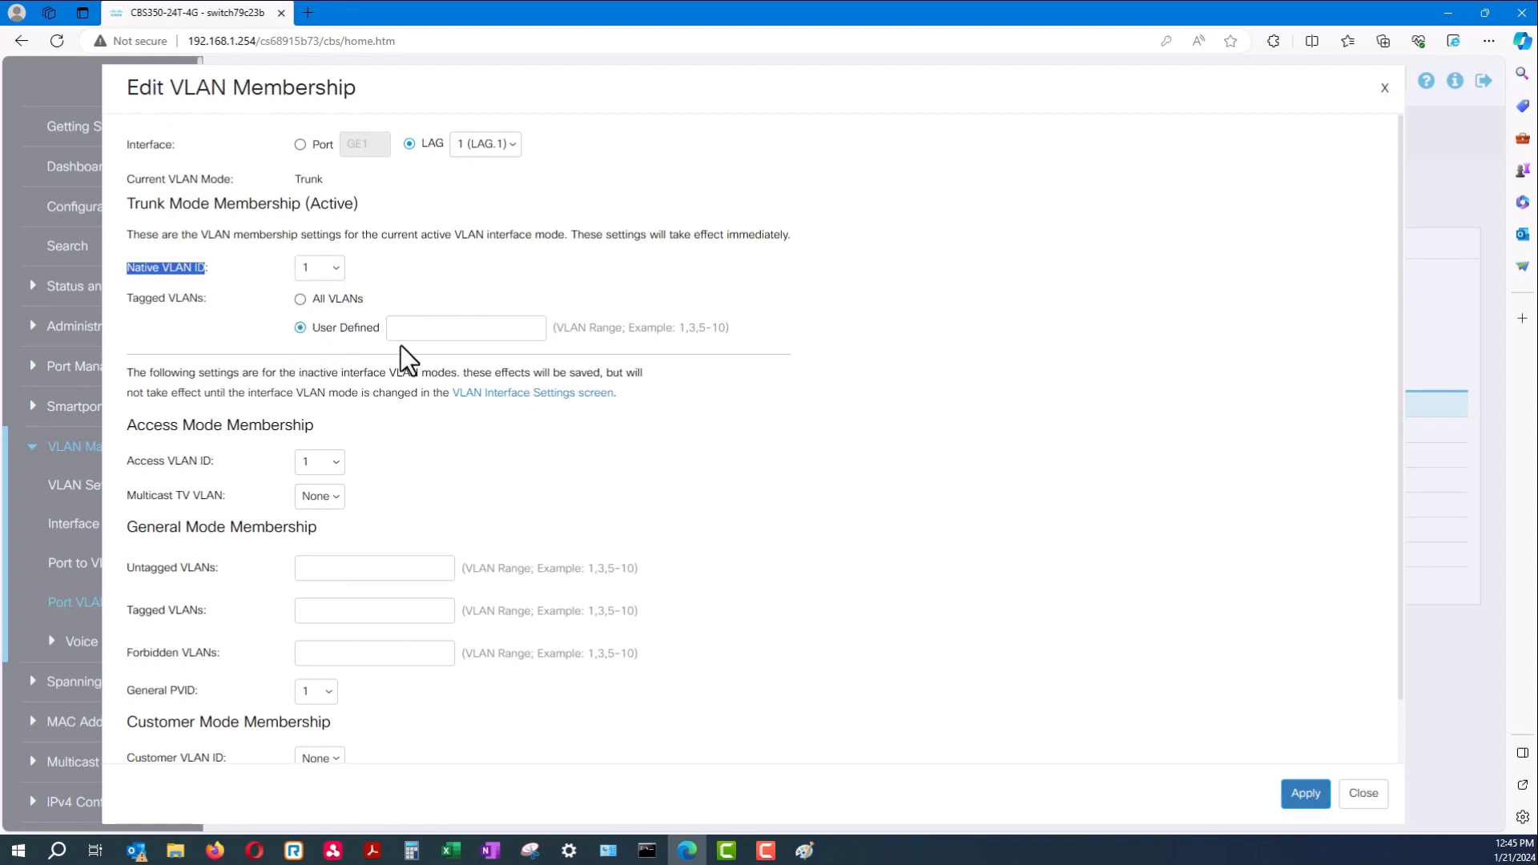
click(410, 329)
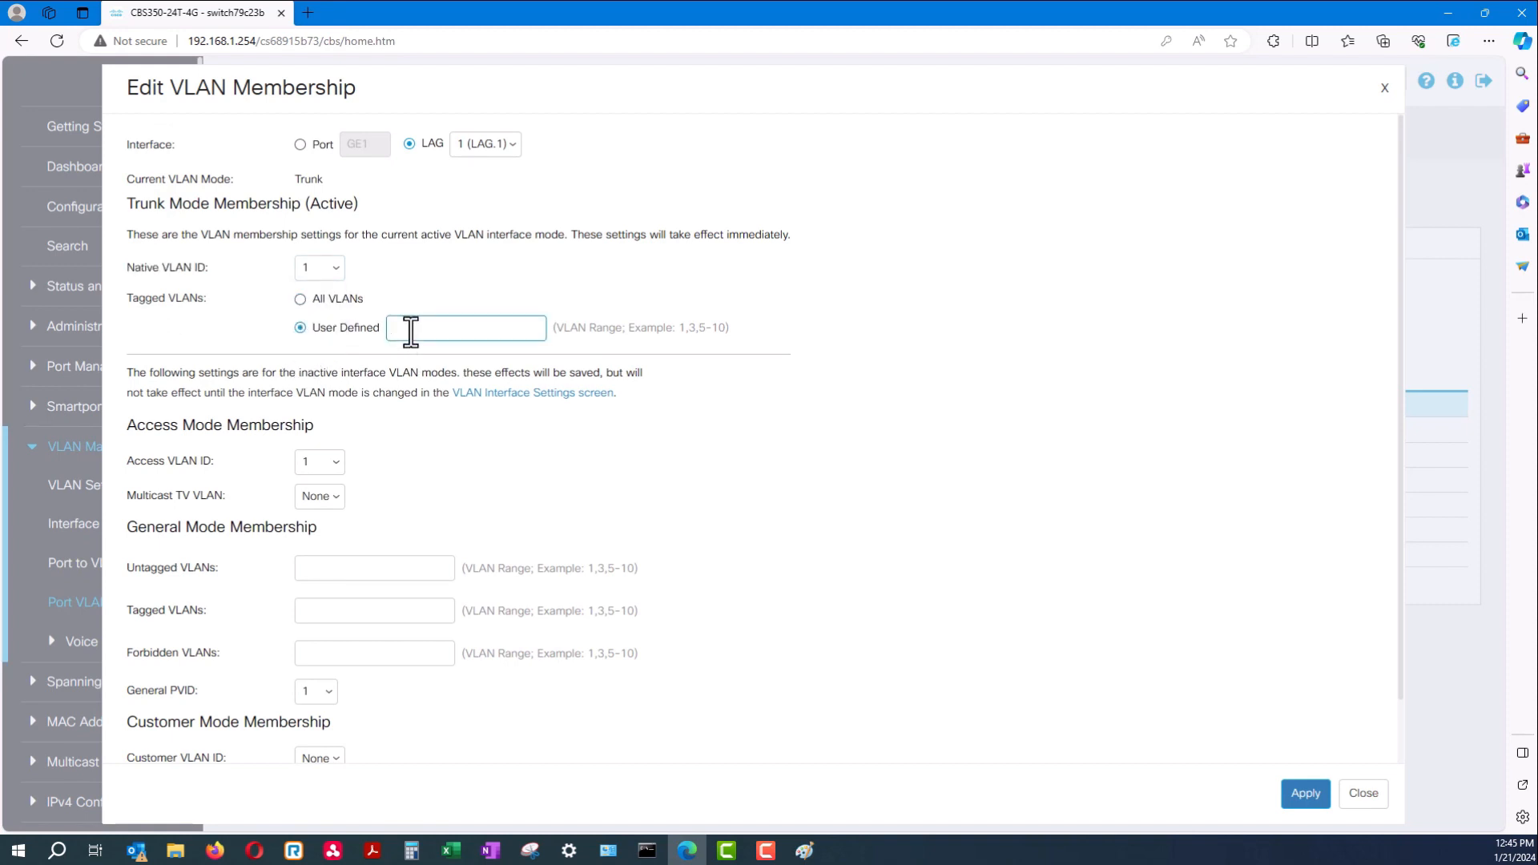
text(101)
click(316, 330)
drag(315, 330, 361, 330)
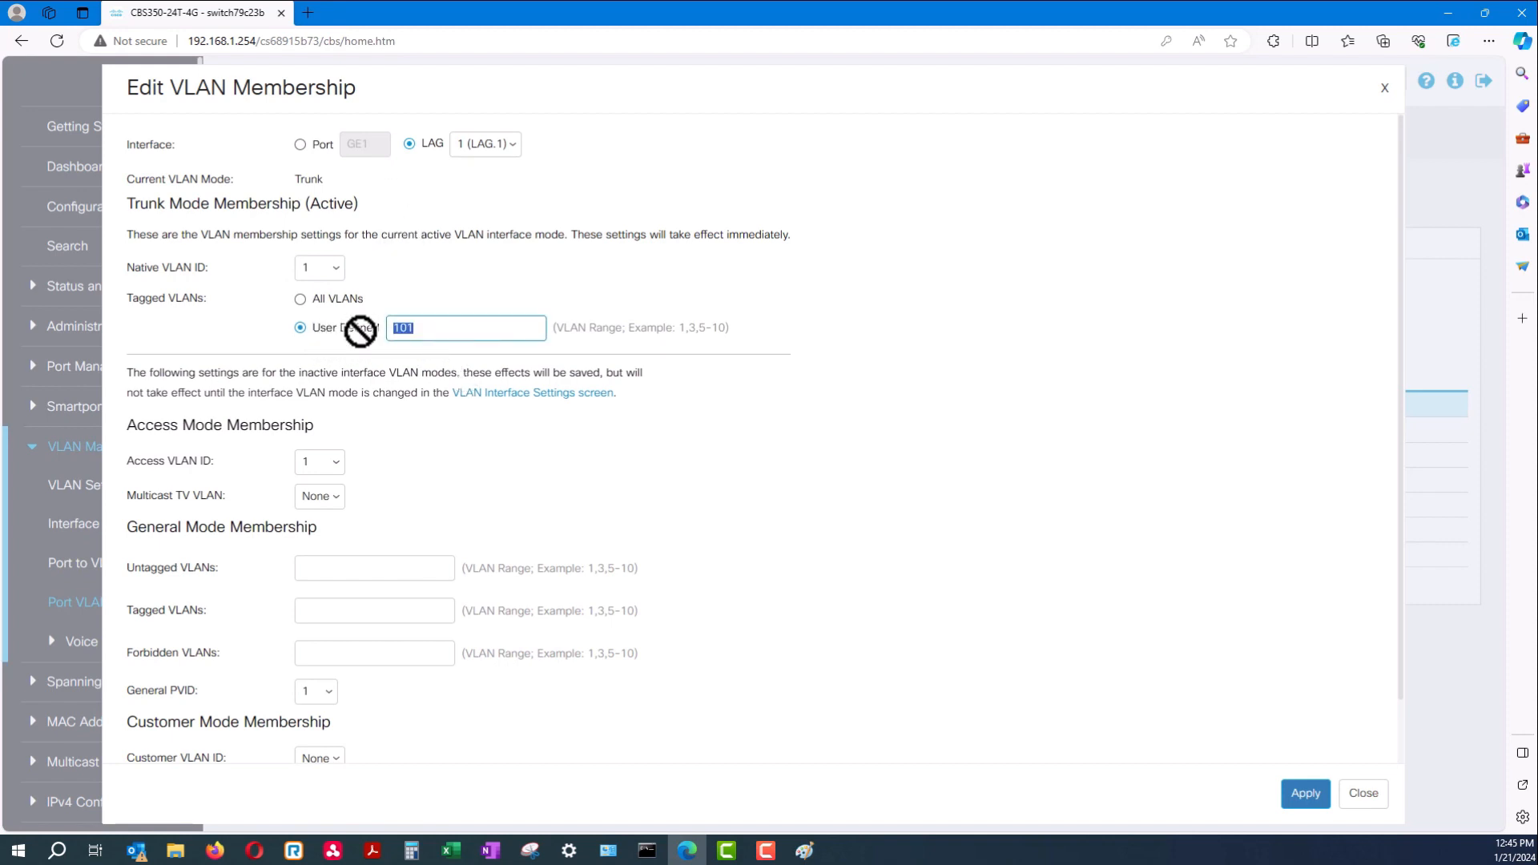
click(1305, 794)
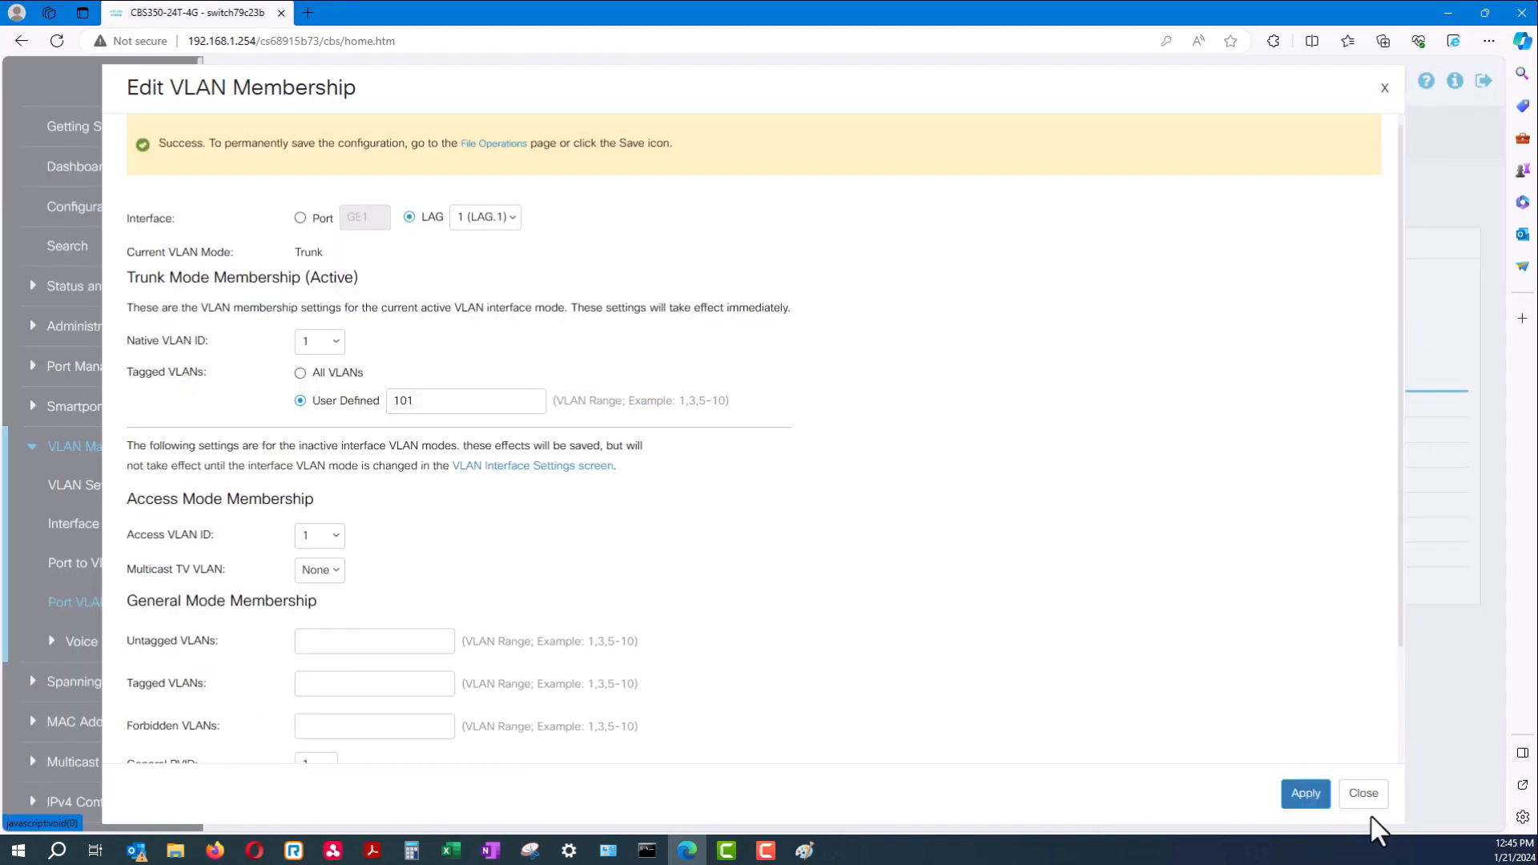
click(1364, 794)
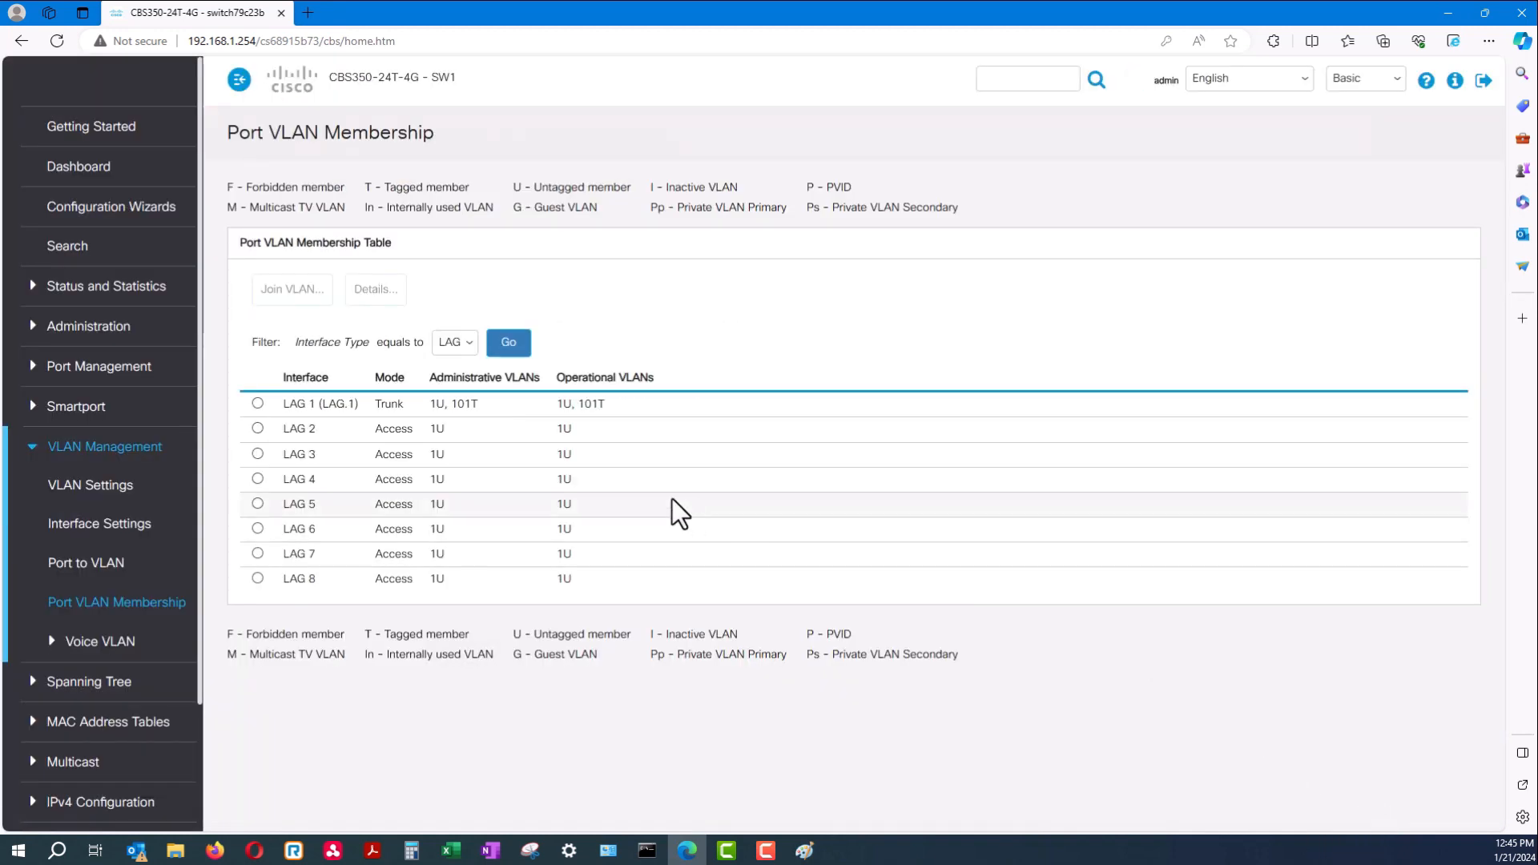
Confirm LAG 1 now shows 1U, 101T, then open VLAN Settings
drag(487, 408, 410, 402)
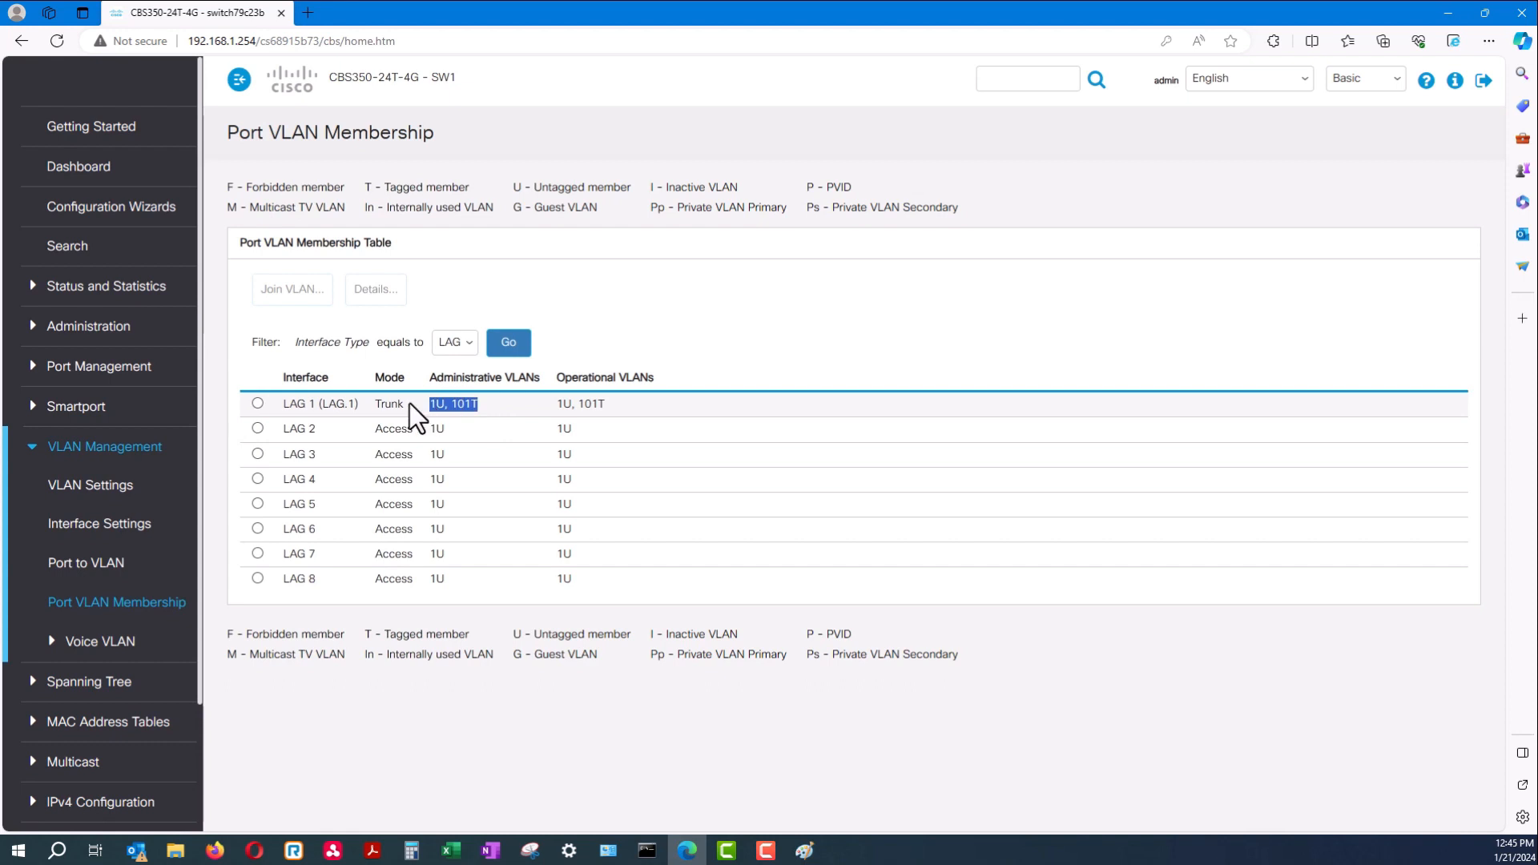
click(454, 434)
drag(479, 402, 454, 406)
click(483, 405)
drag(614, 395, 426, 405)
click(479, 406)
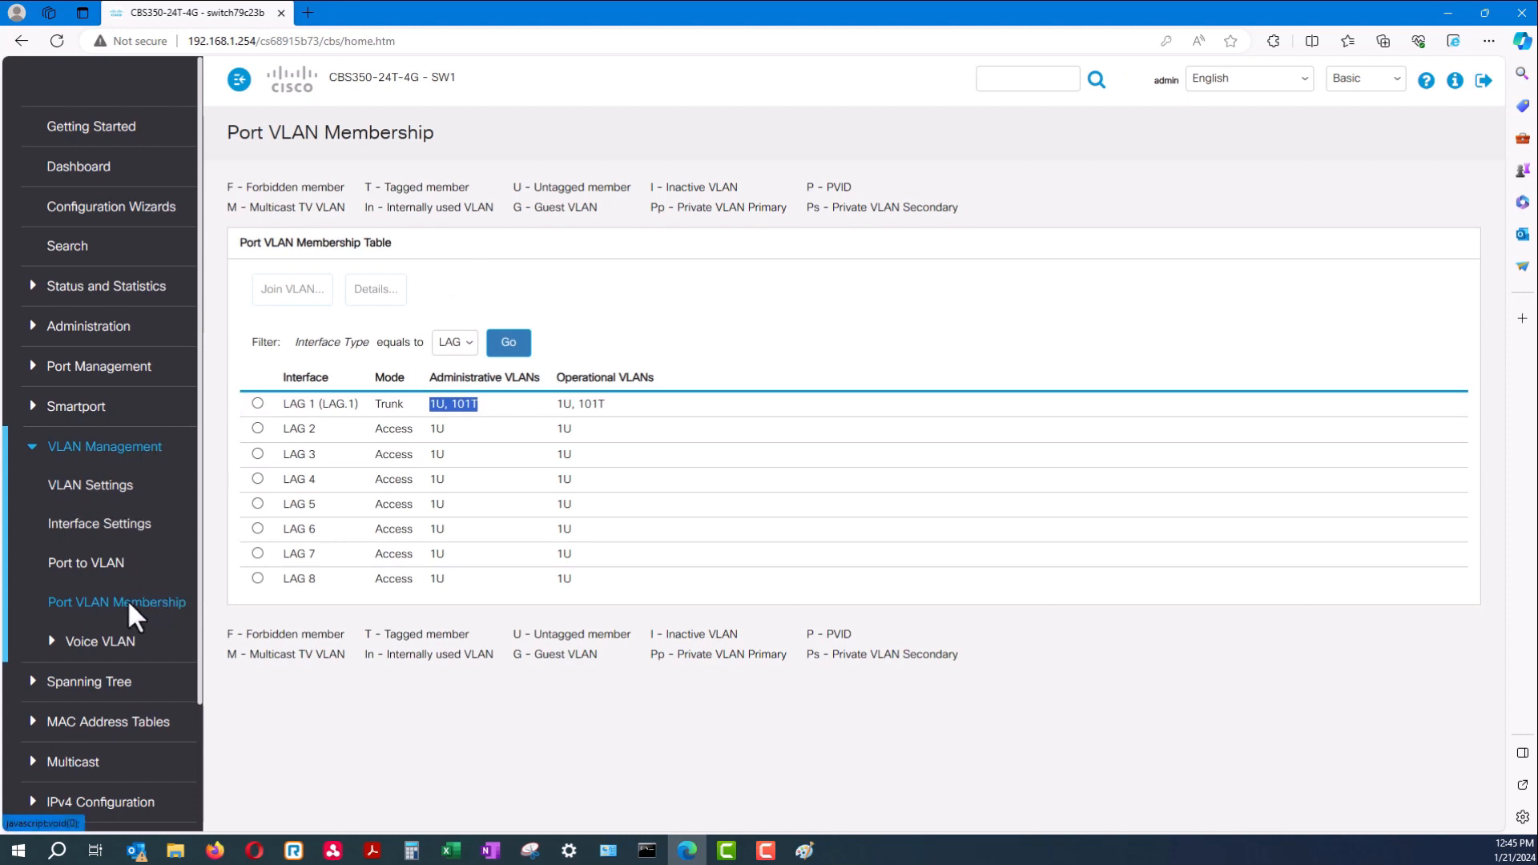
click(97, 490)
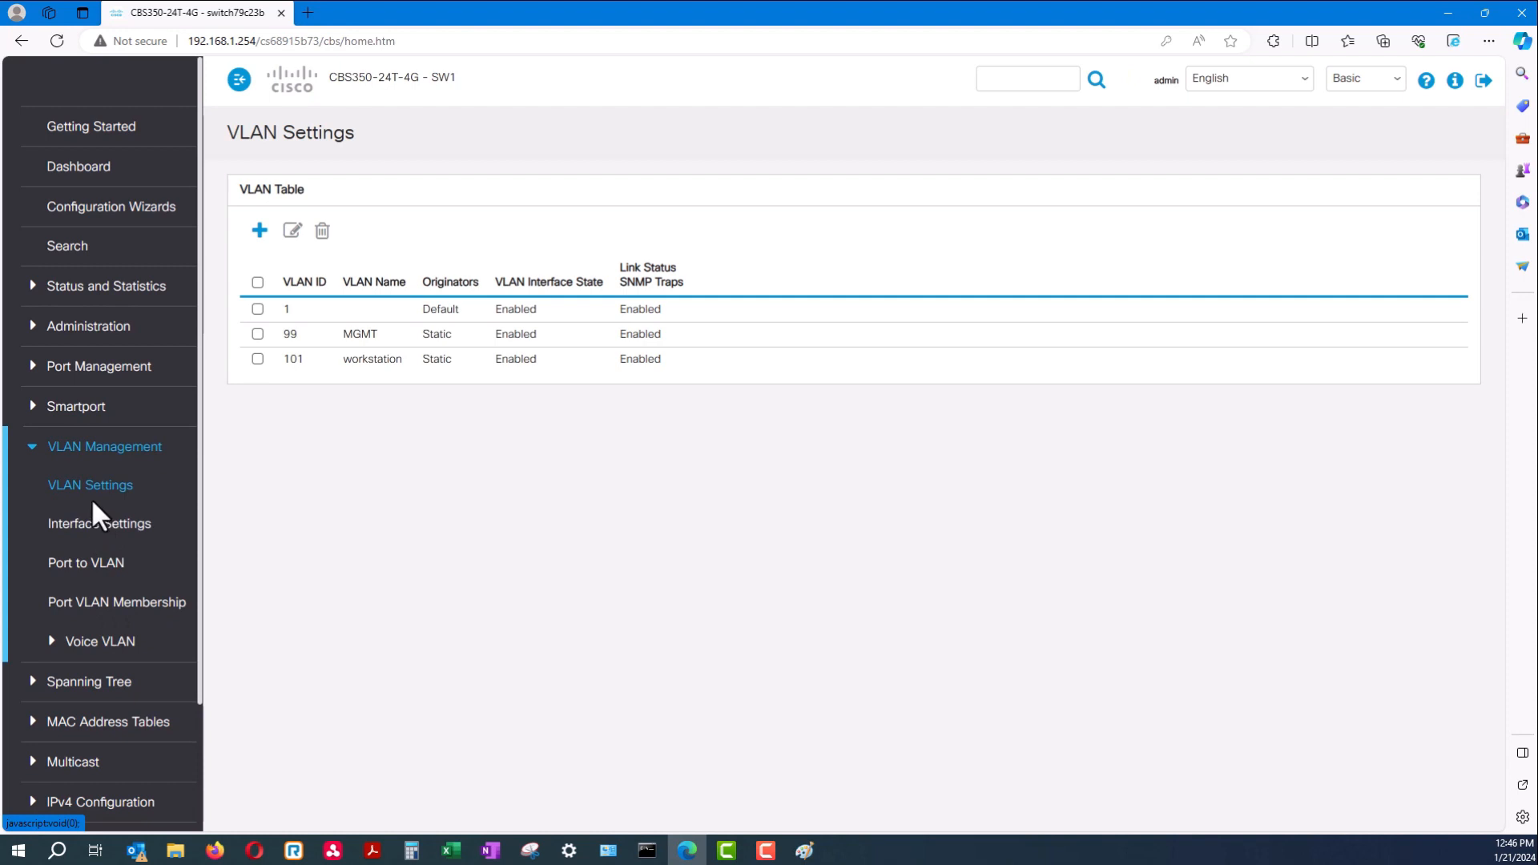
Return to Port VLAN Membership and open GE1's settings, closing without changes
click(117, 604)
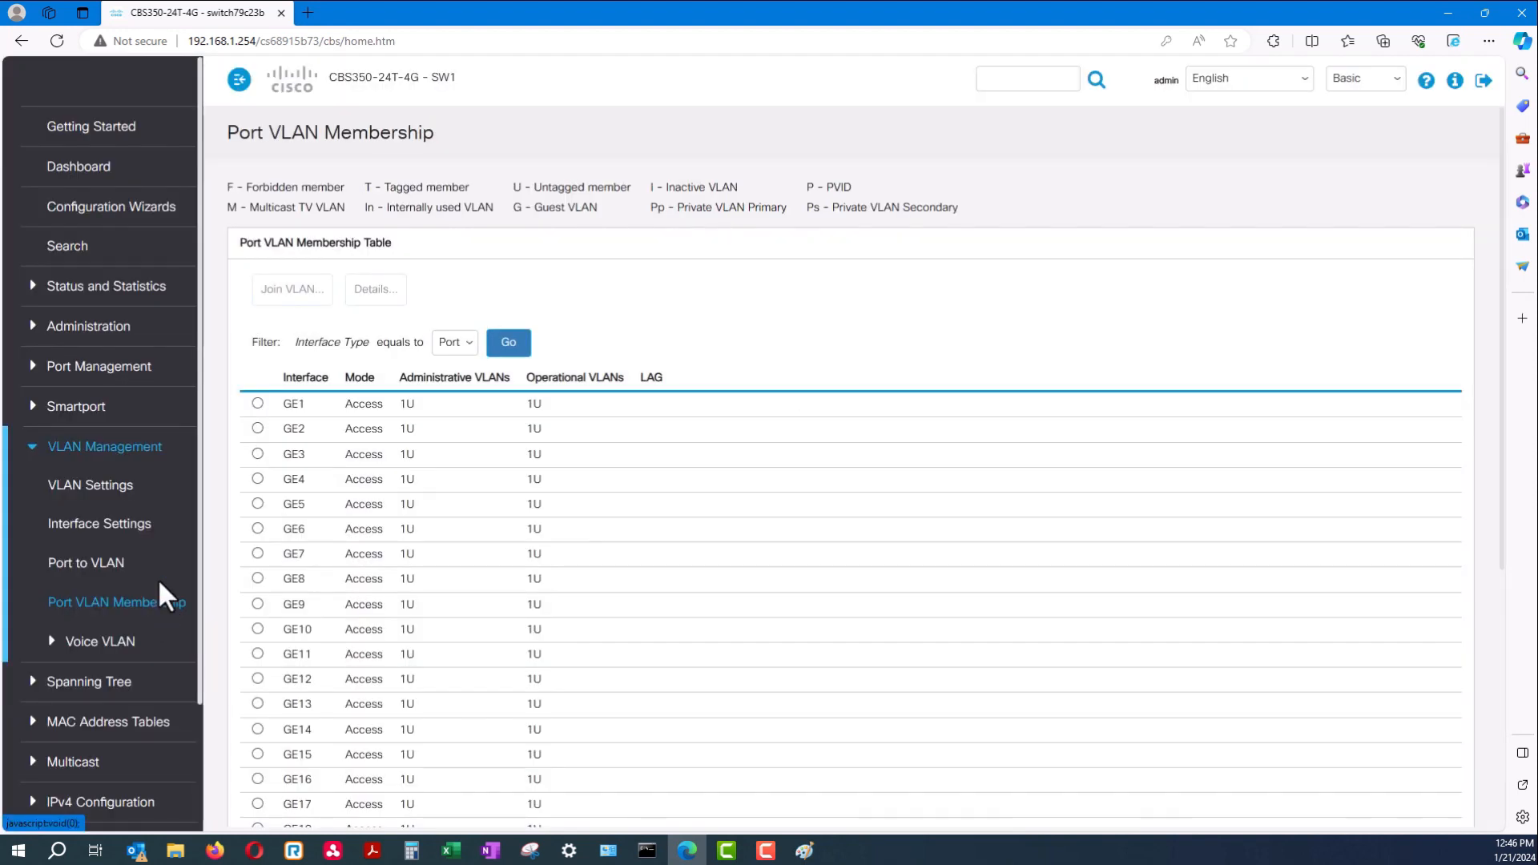
click(257, 404)
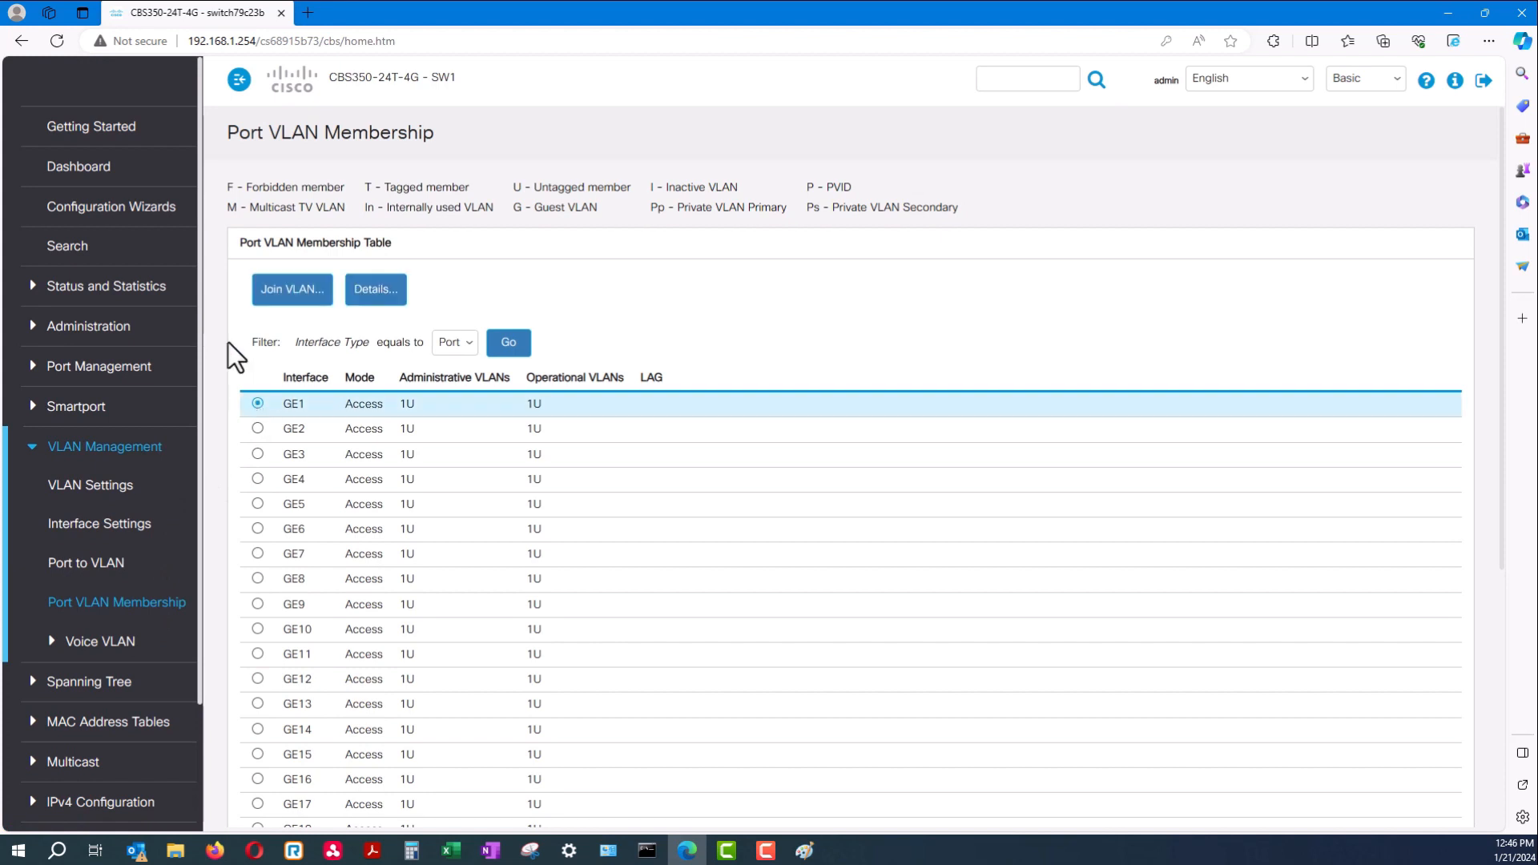
click(292, 290)
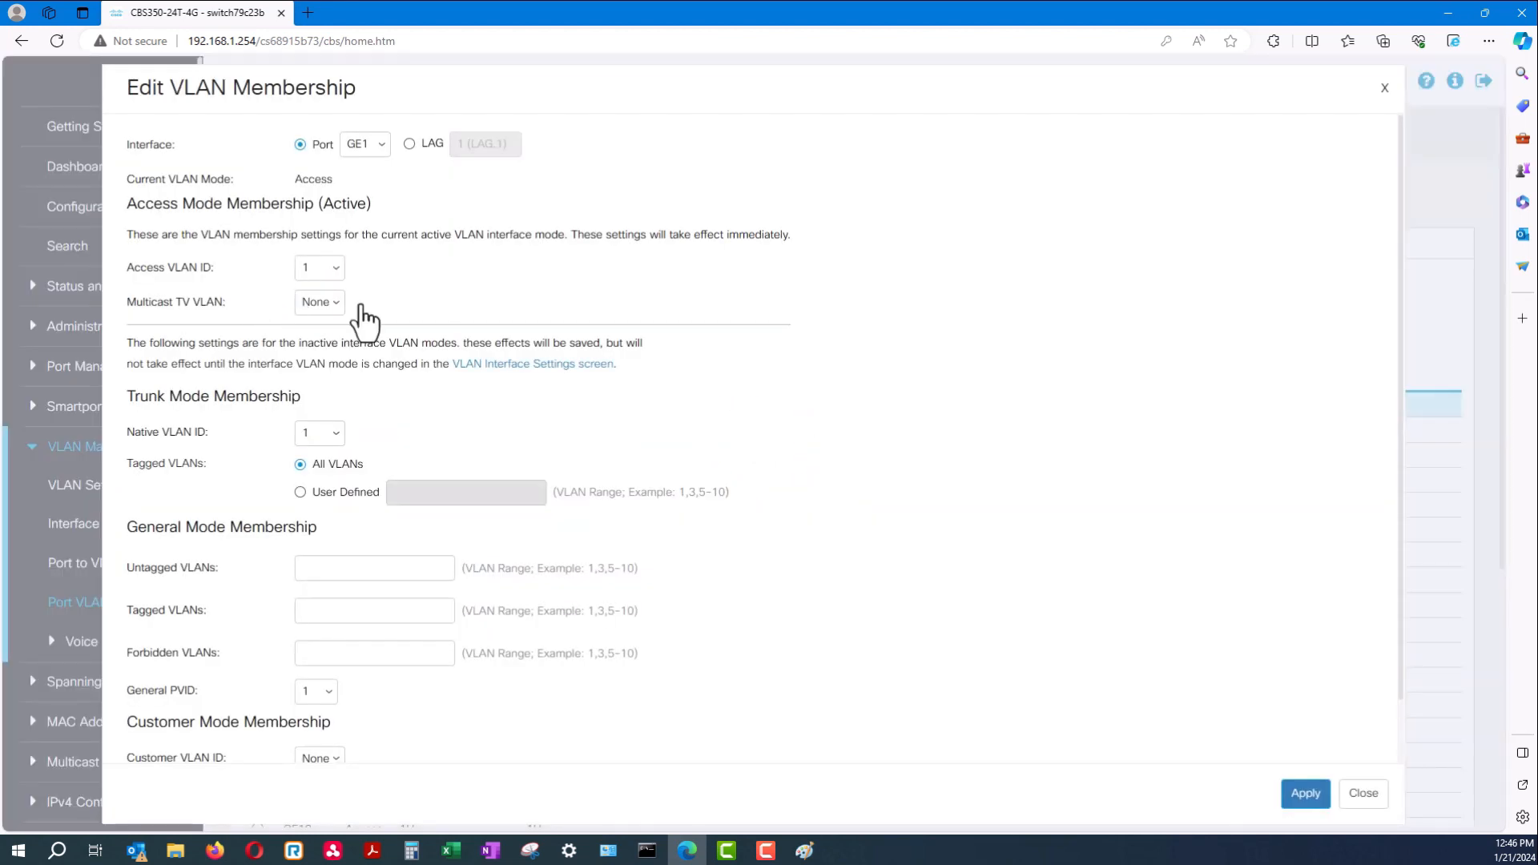
click(1362, 793)
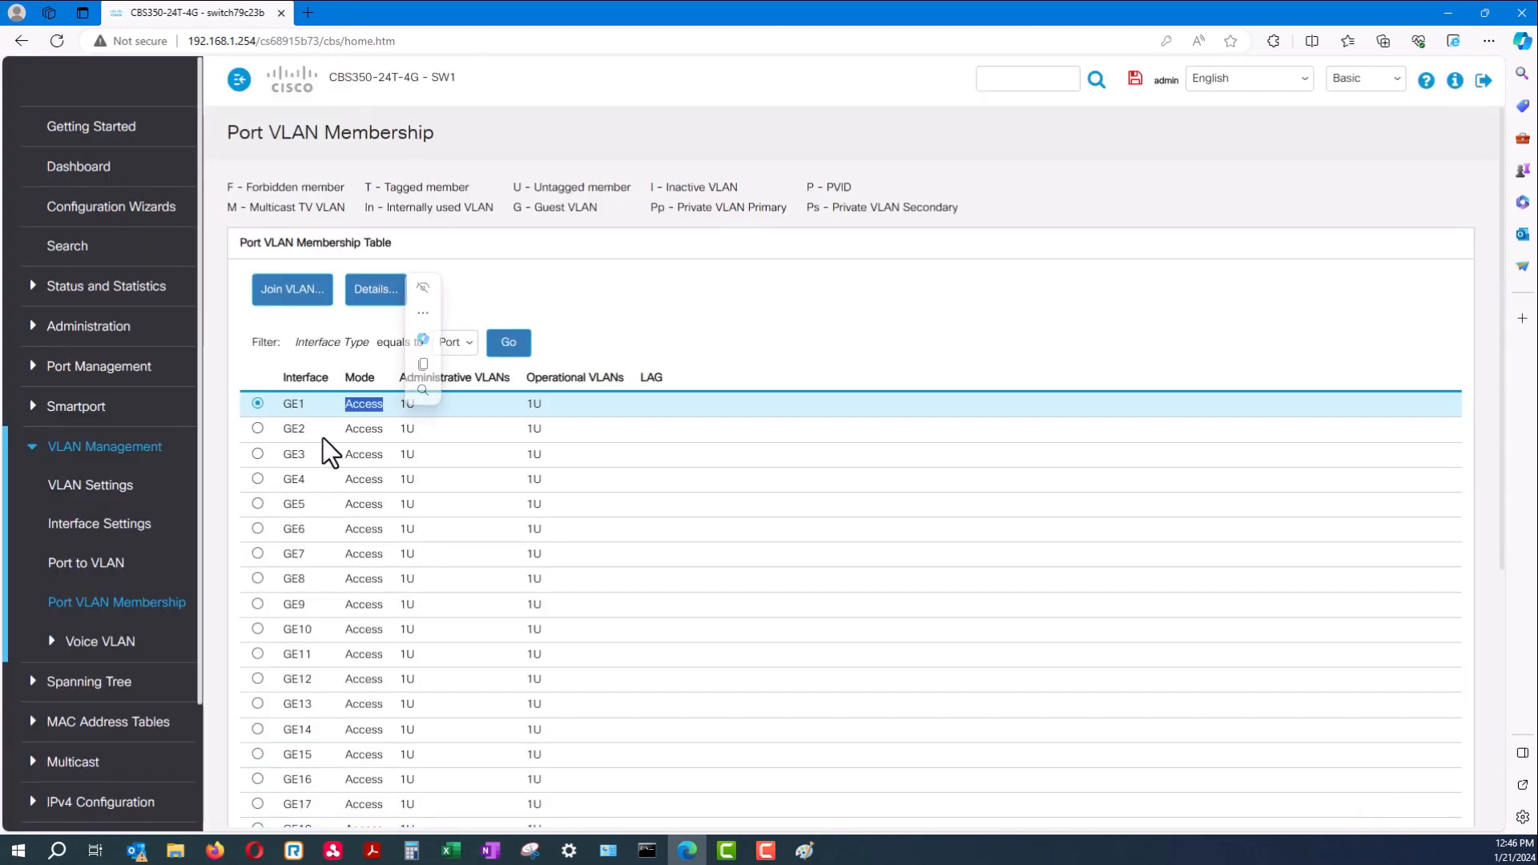
Review the membership legend and GE1's Access mode entry in the table
click(415, 430)
scroll(460, 626, down, 5)
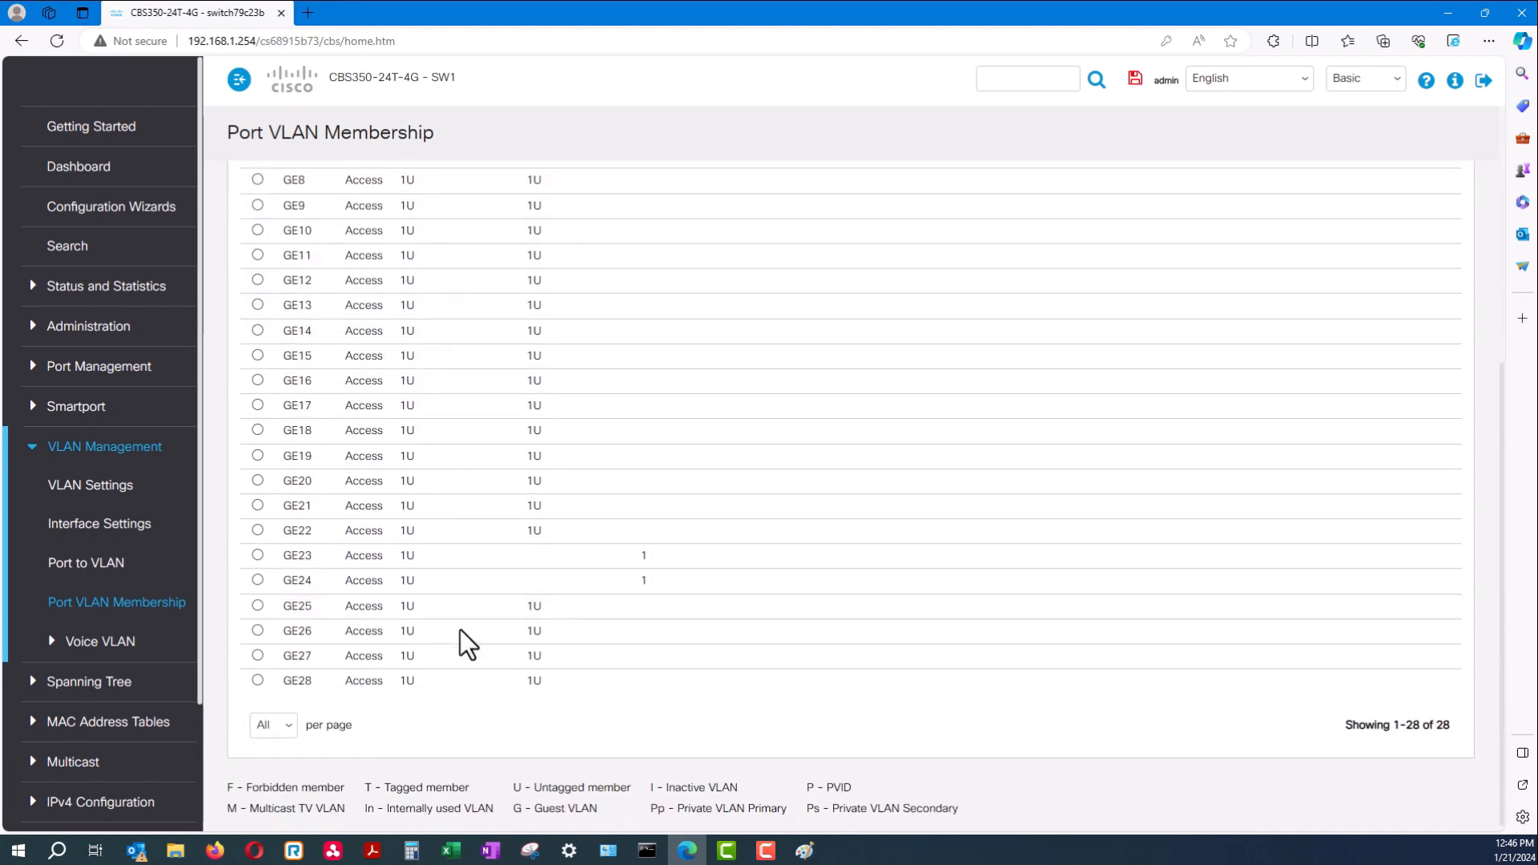
drag(234, 796, 805, 809)
drag(959, 809, 527, 796)
drag(620, 786, 627, 791)
scroll(492, 723, up, 5)
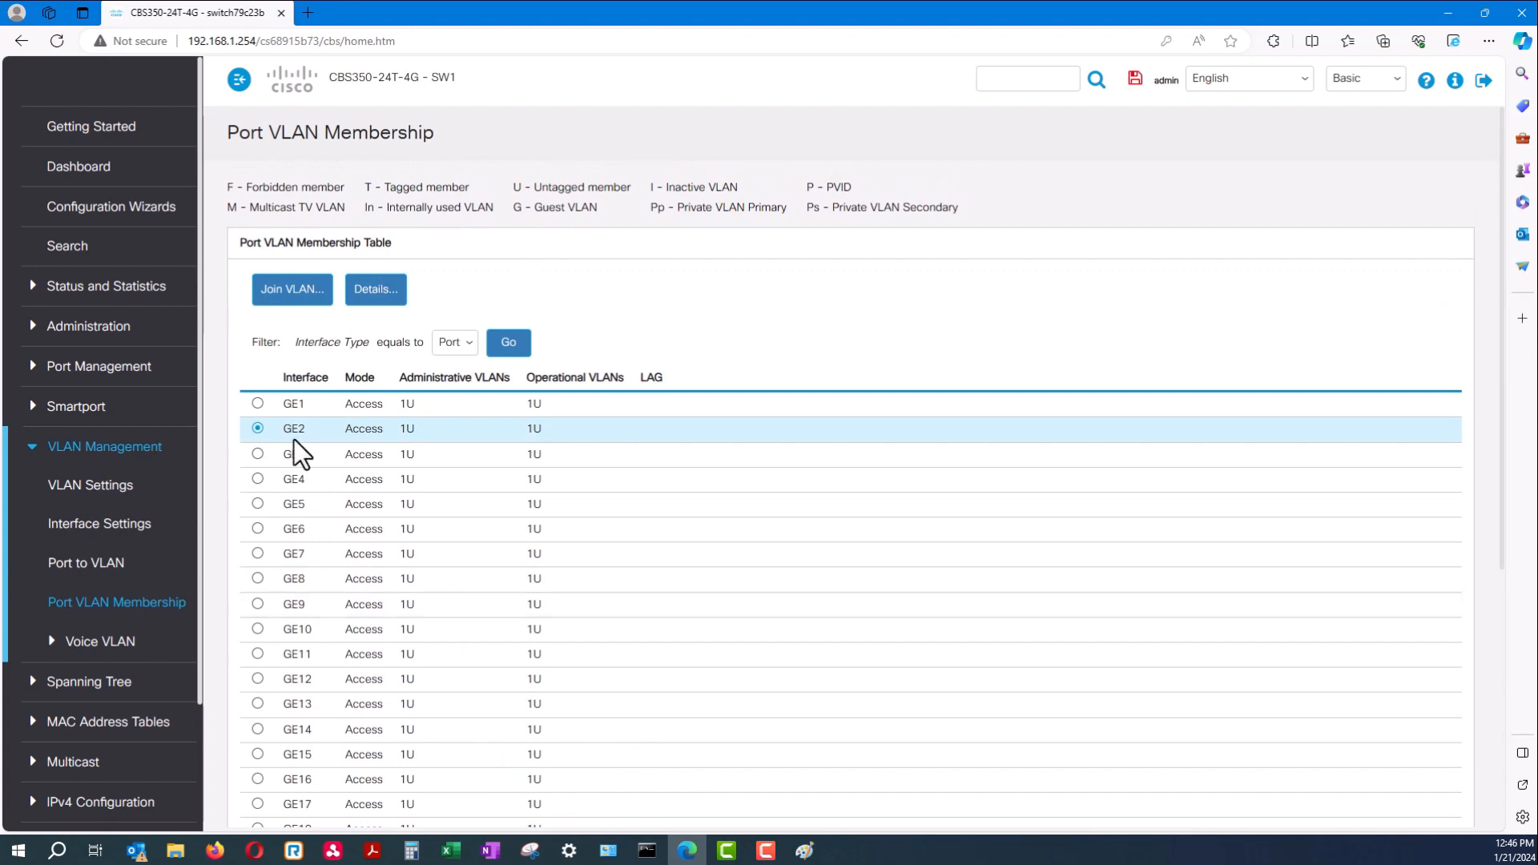
click(257, 404)
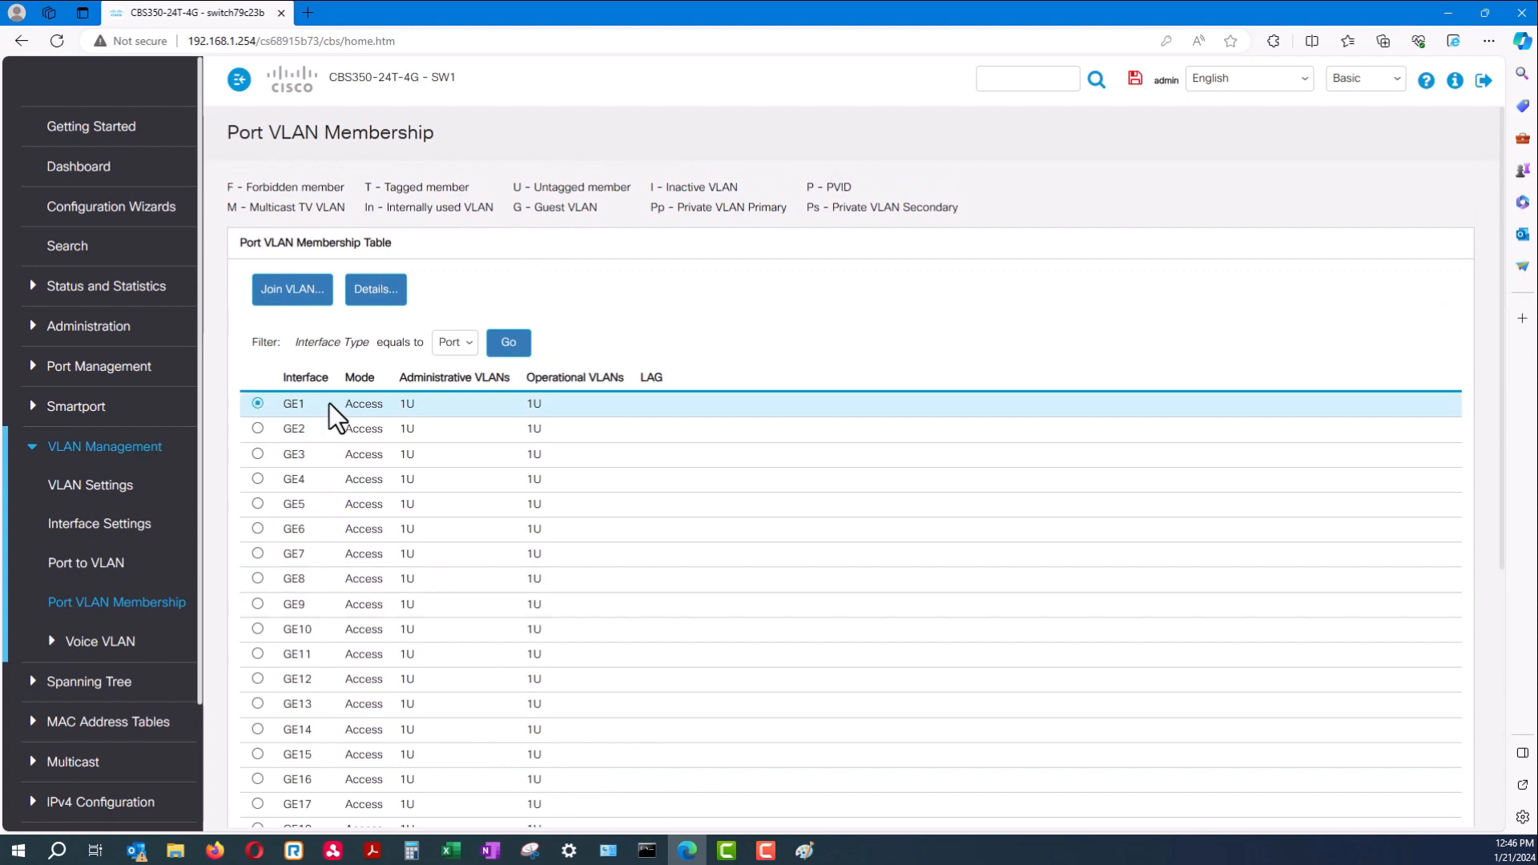
double_click(377, 407)
click(425, 406)
drag(419, 403, 353, 406)
click(274, 430)
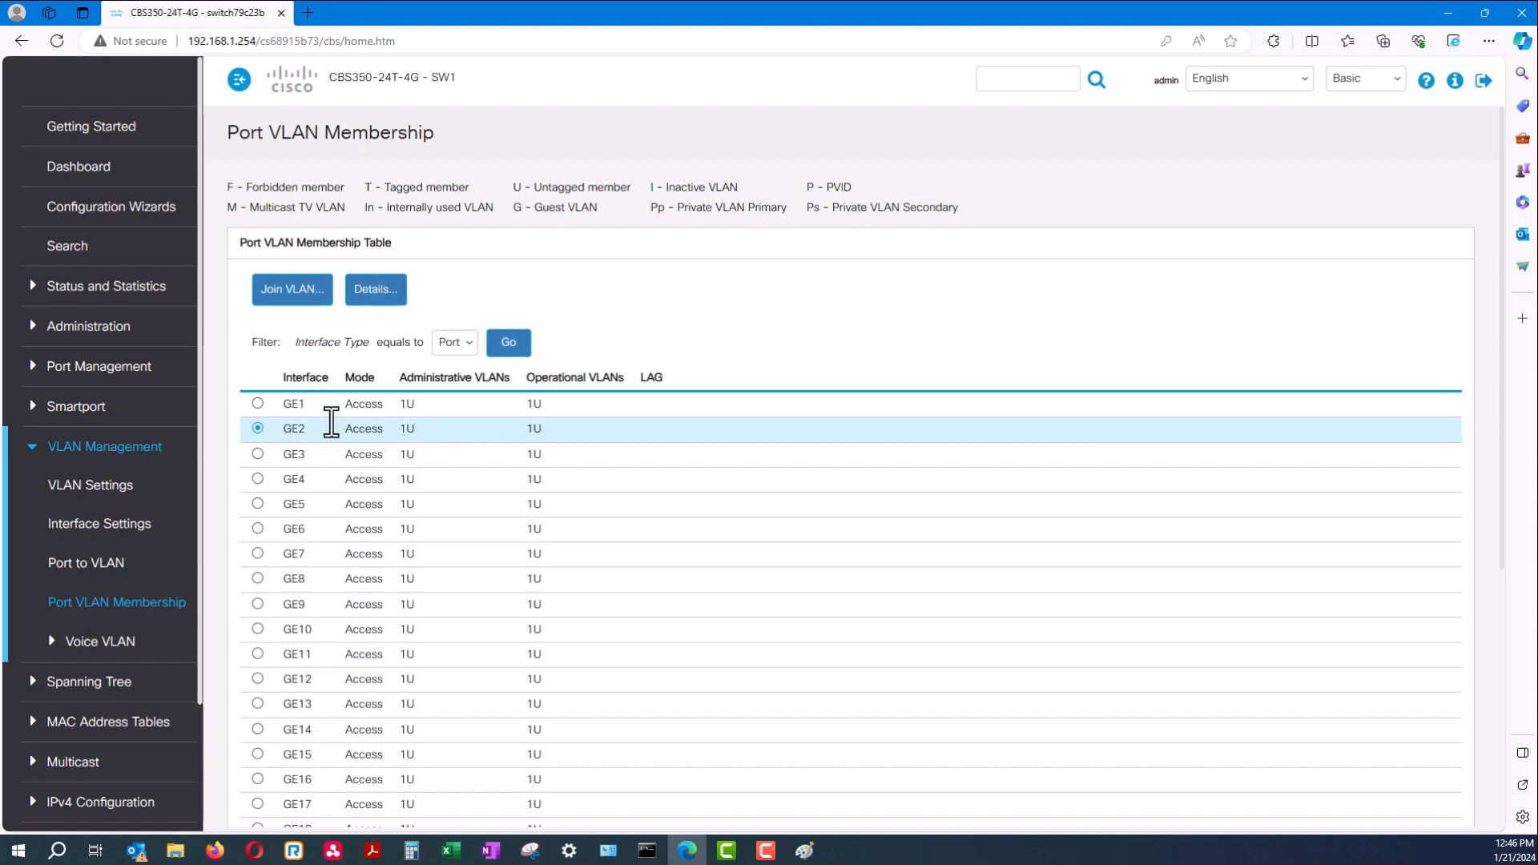
click(257, 403)
Set GE1's access VLAN to 101, apply, close, and confirm it shows 101U
click(301, 302)
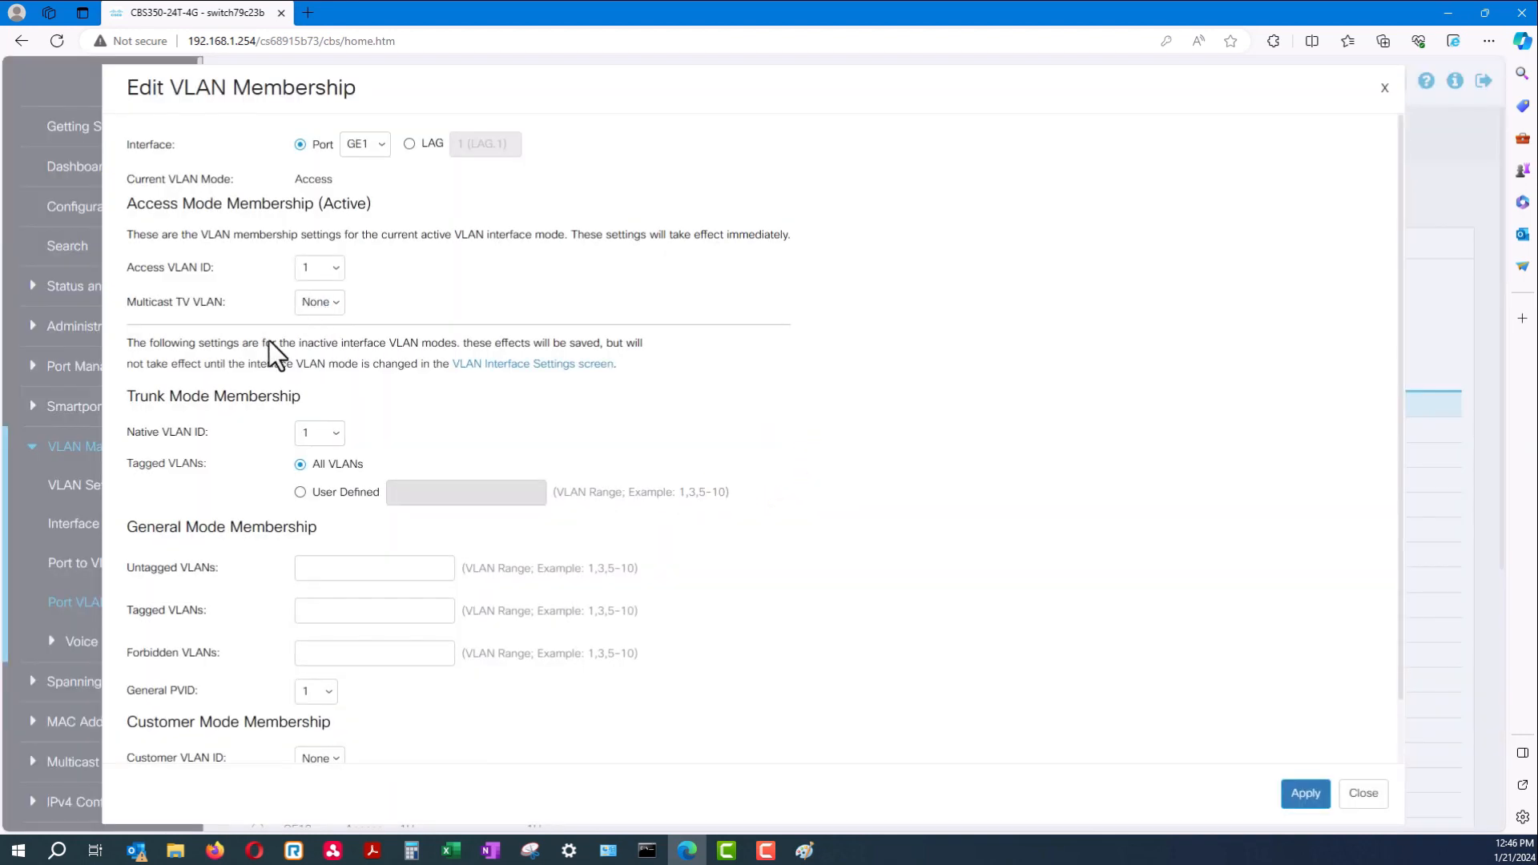
click(329, 270)
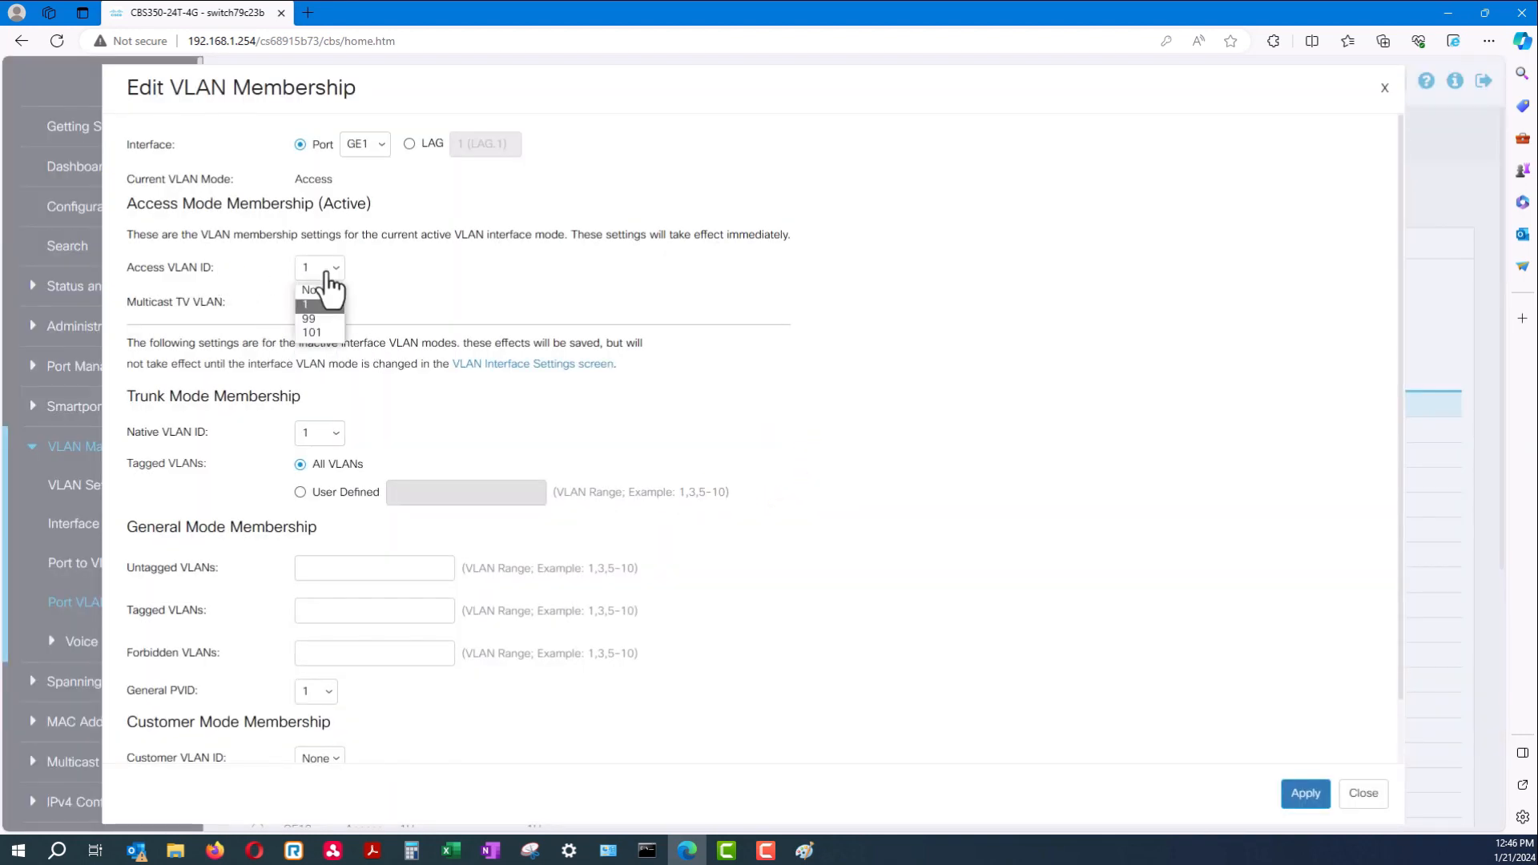
click(338, 334)
click(1304, 801)
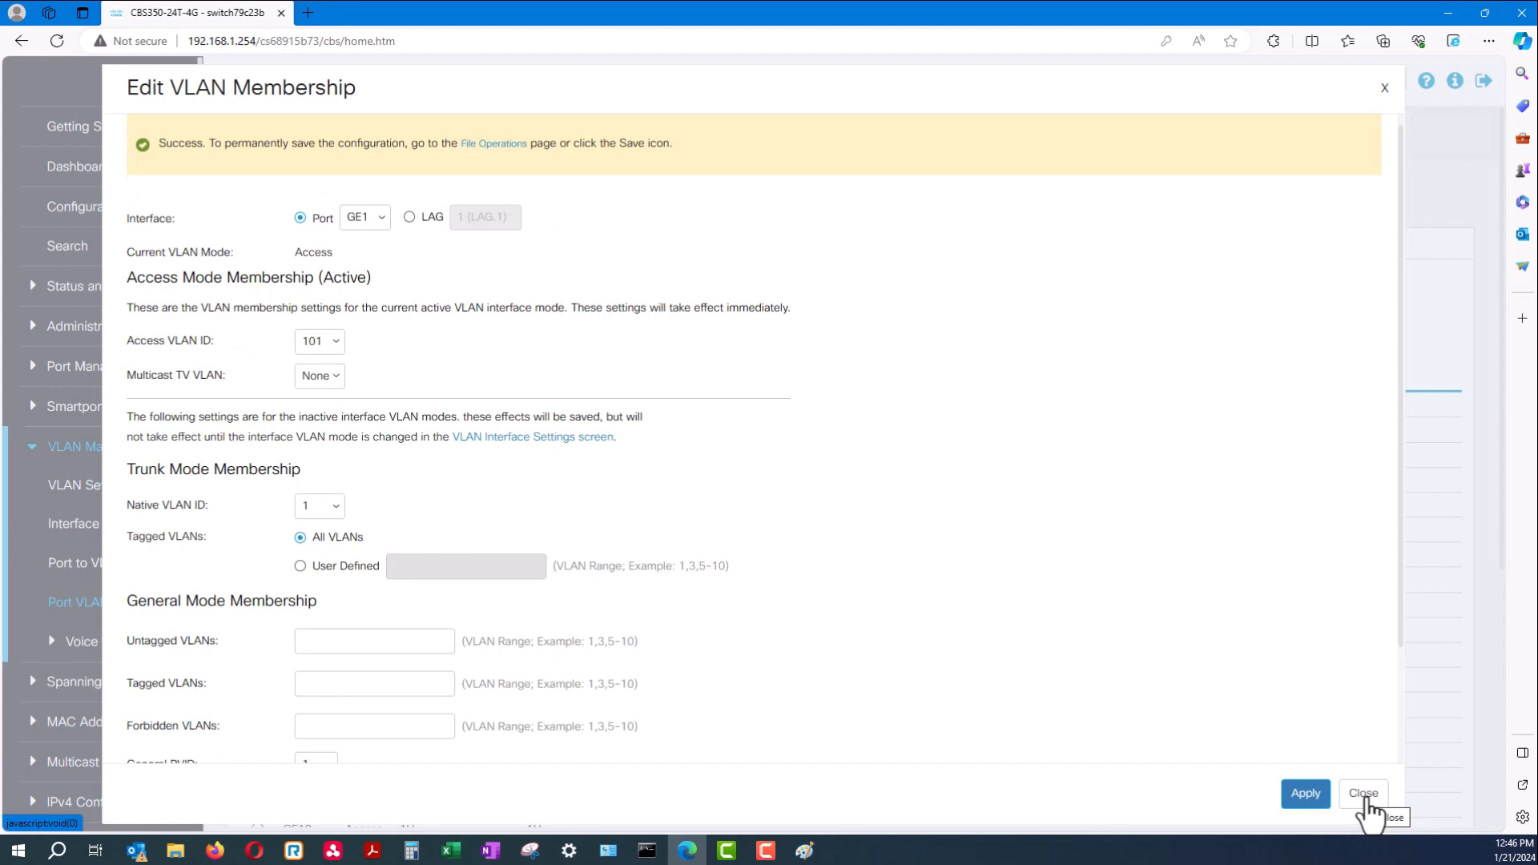
click(1363, 793)
drag(434, 406, 397, 404)
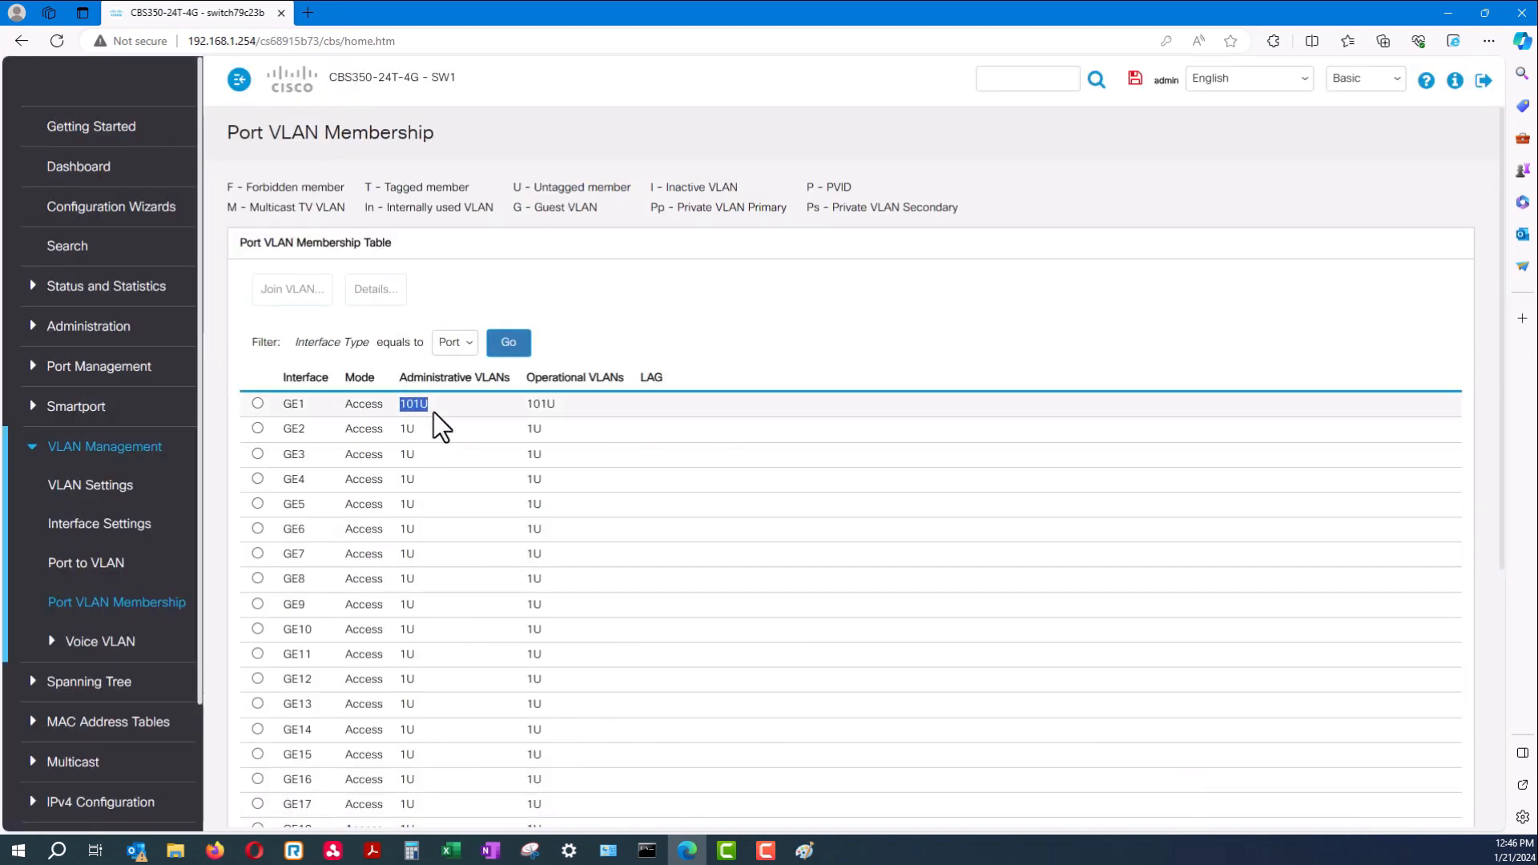
Select GE2 and apply multicast TV VLAN 99 in its membership settings
double_click(426, 405)
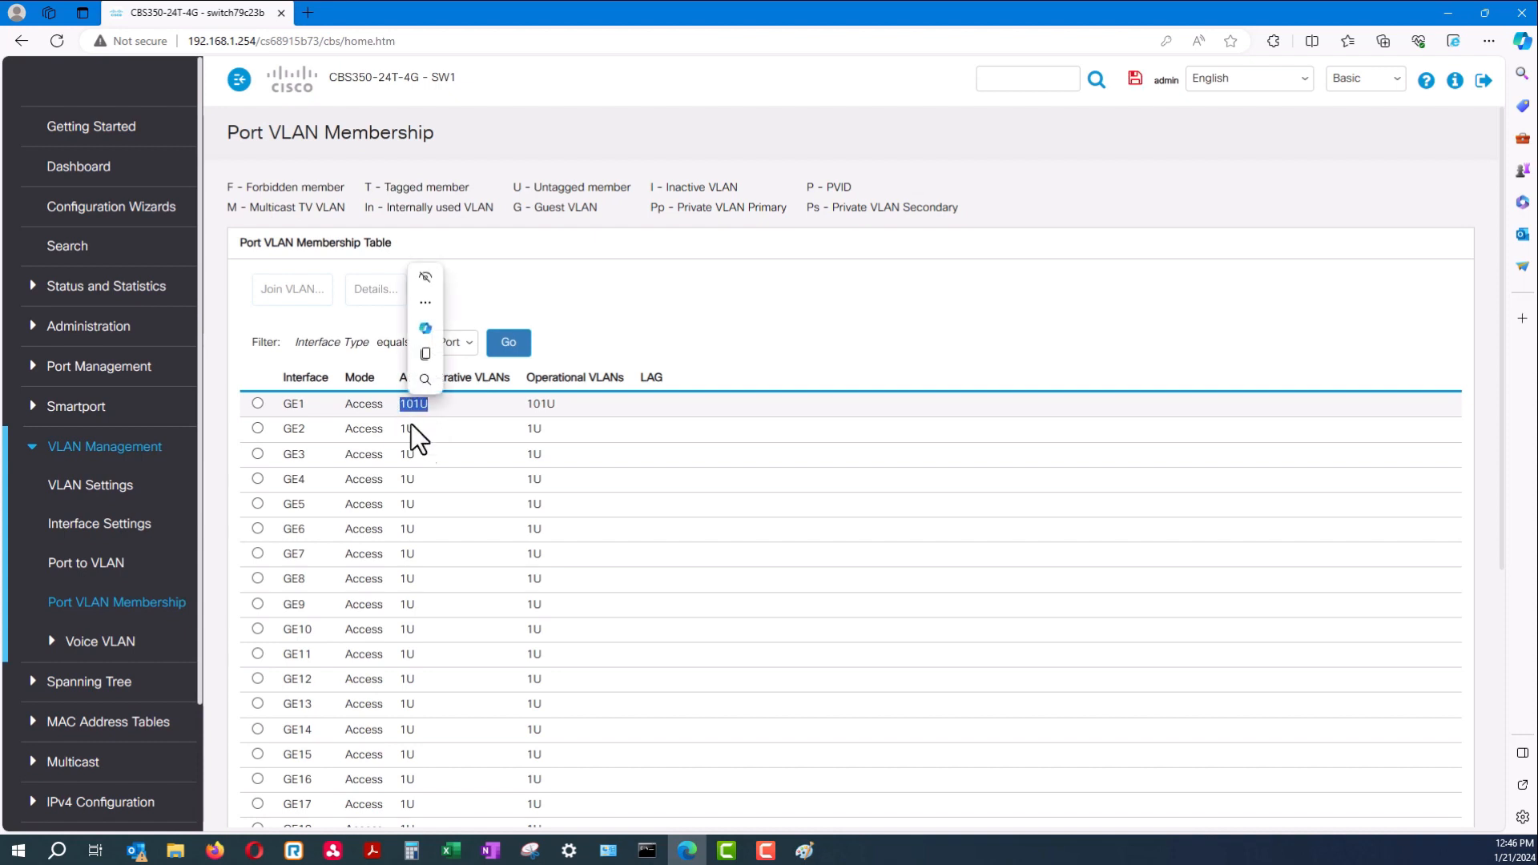
click(257, 428)
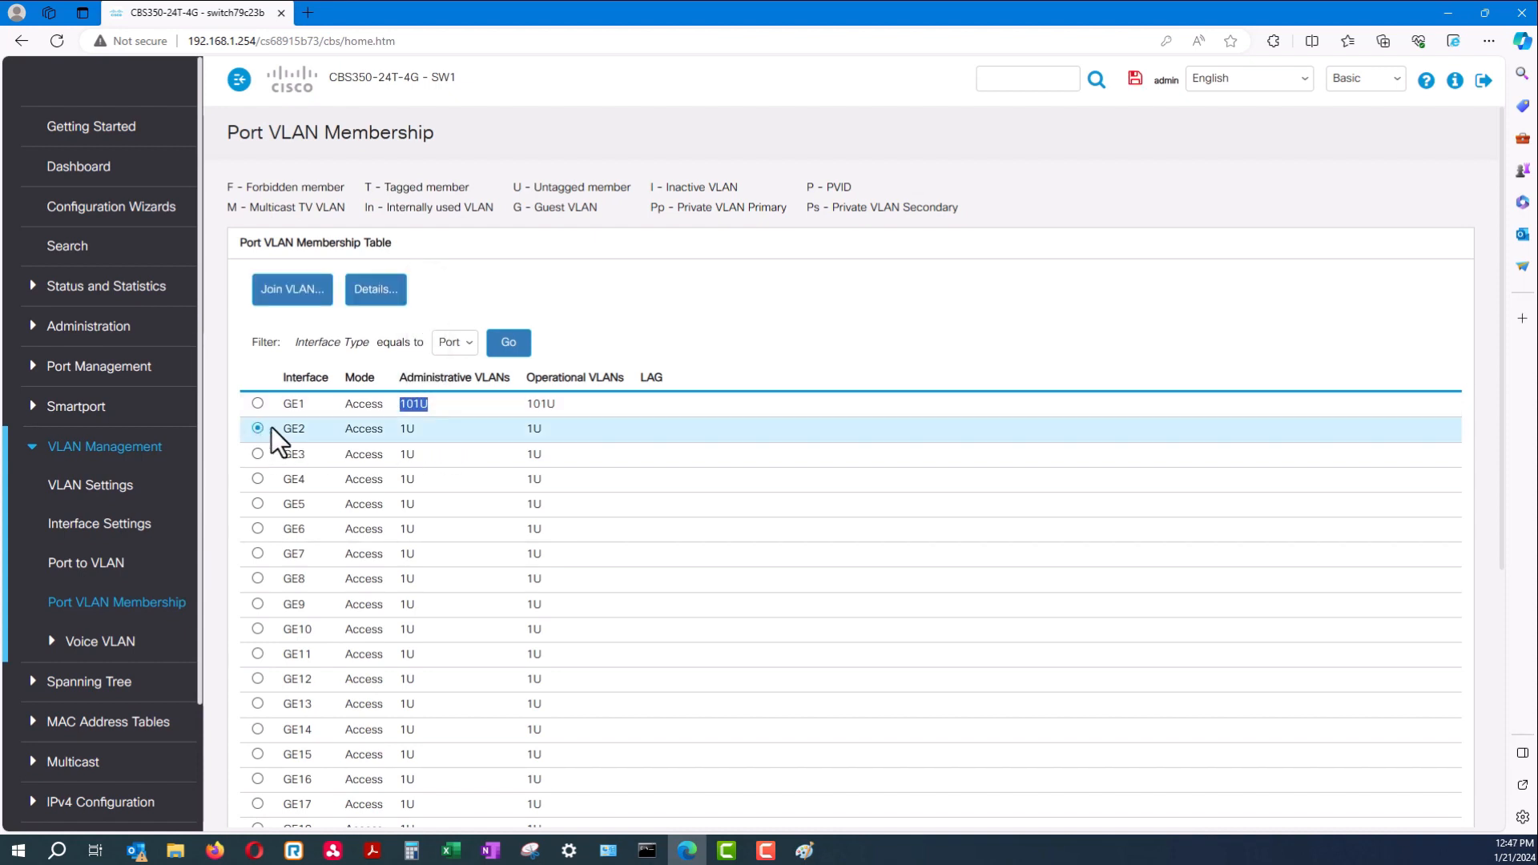
drag(417, 434, 366, 428)
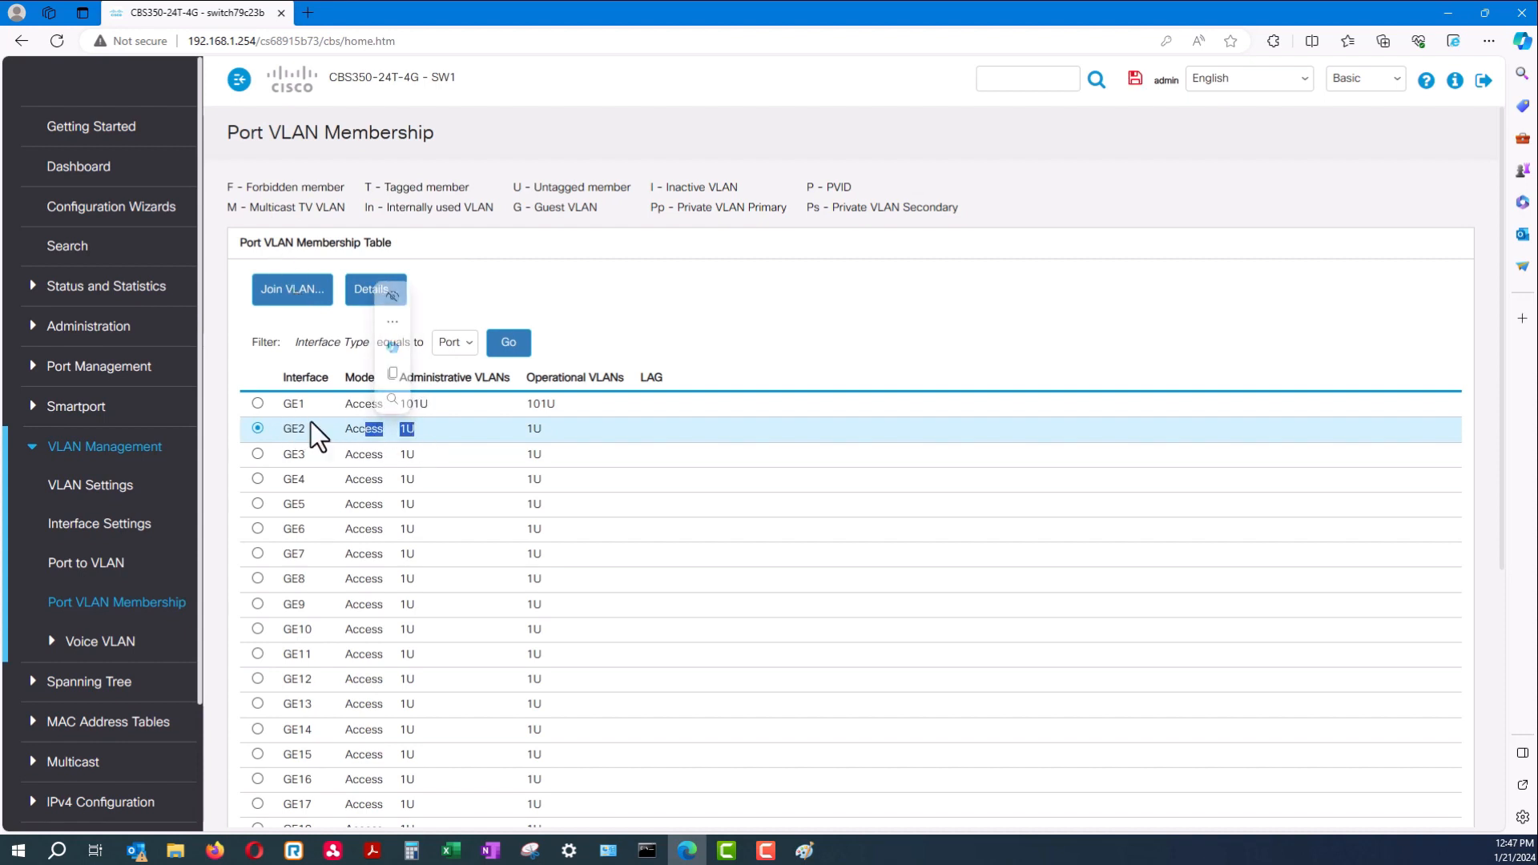
click(304, 289)
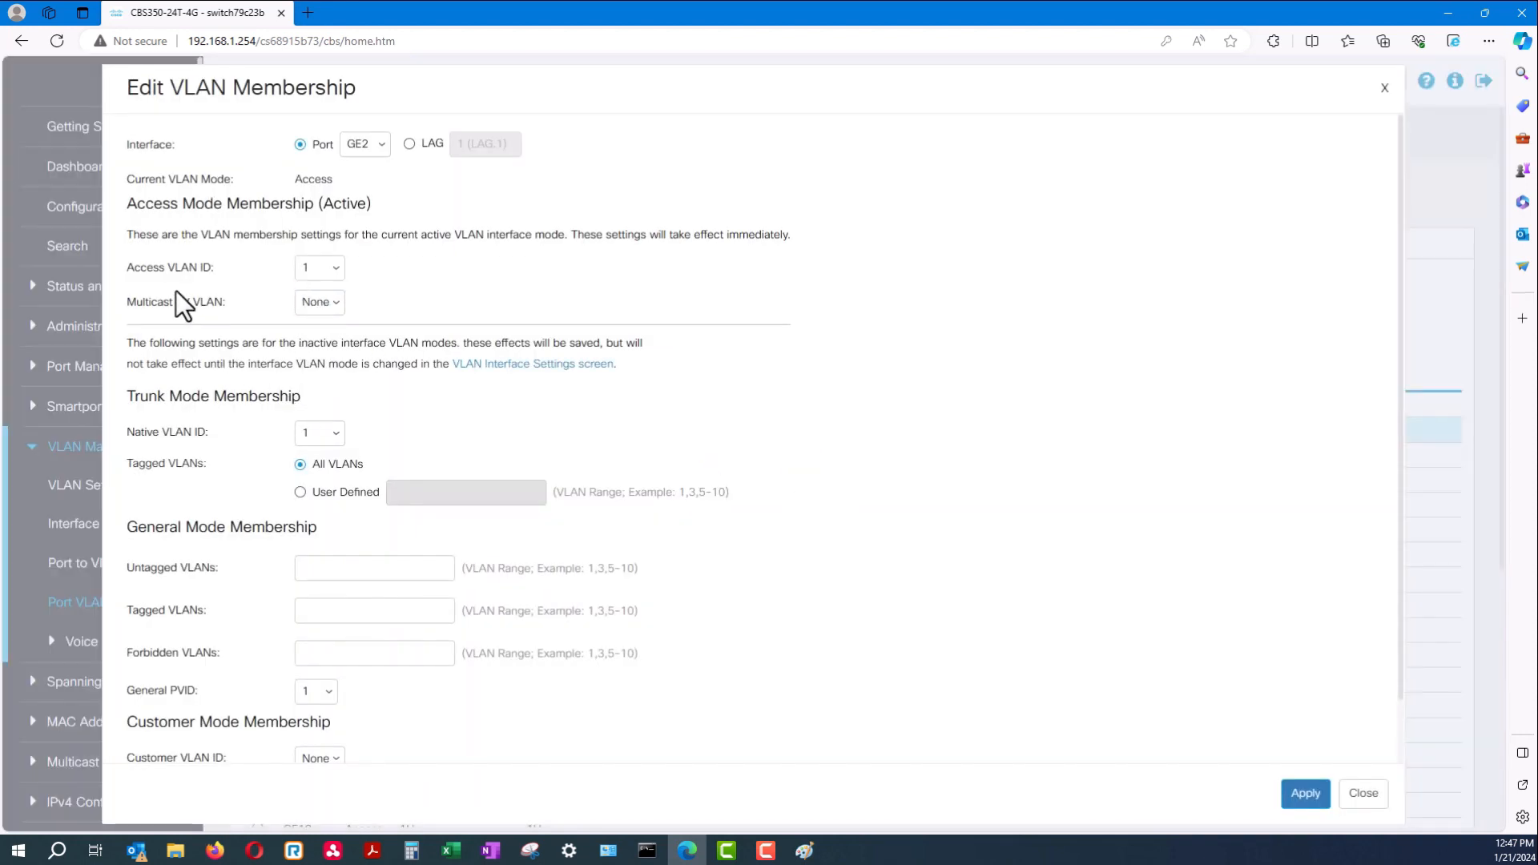
click(327, 304)
click(1314, 797)
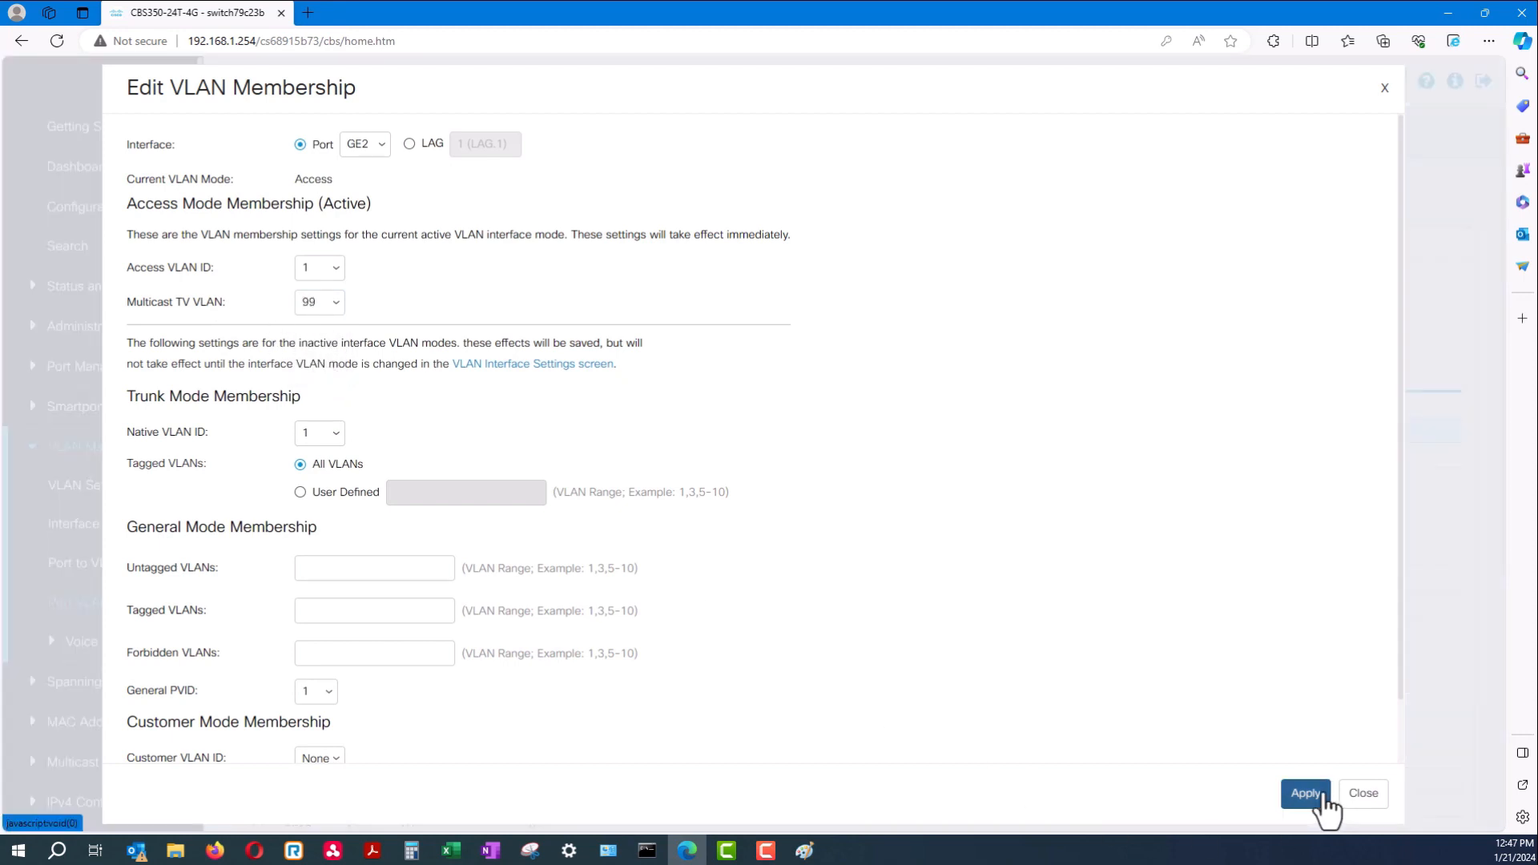
click(1366, 802)
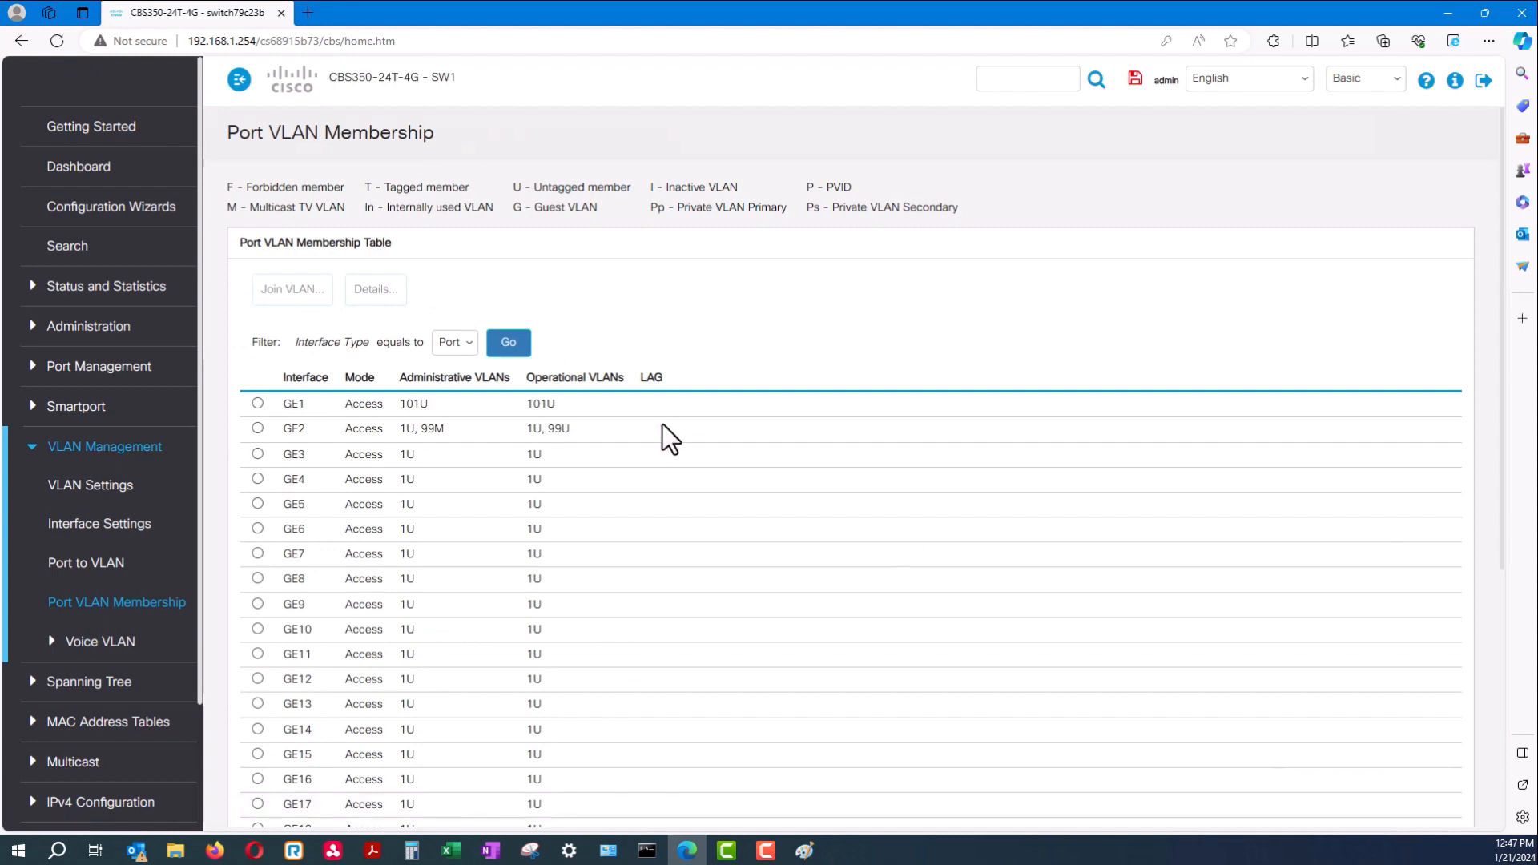
Correct GE2 to multicast TV VLAN None and access VLAN 99, then apply and close
drag(587, 434, 270, 415)
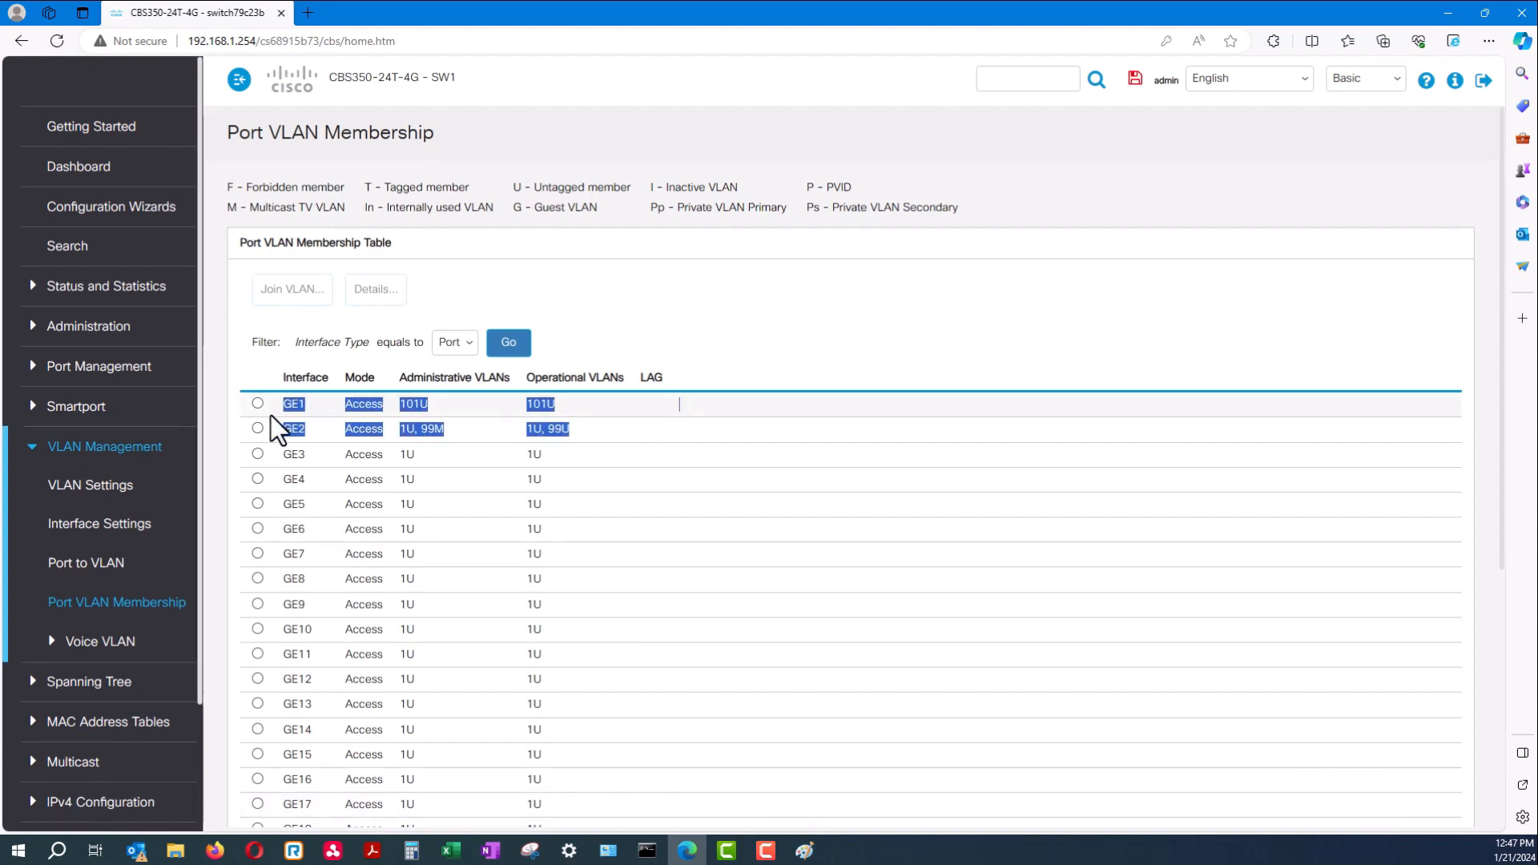
click(430, 482)
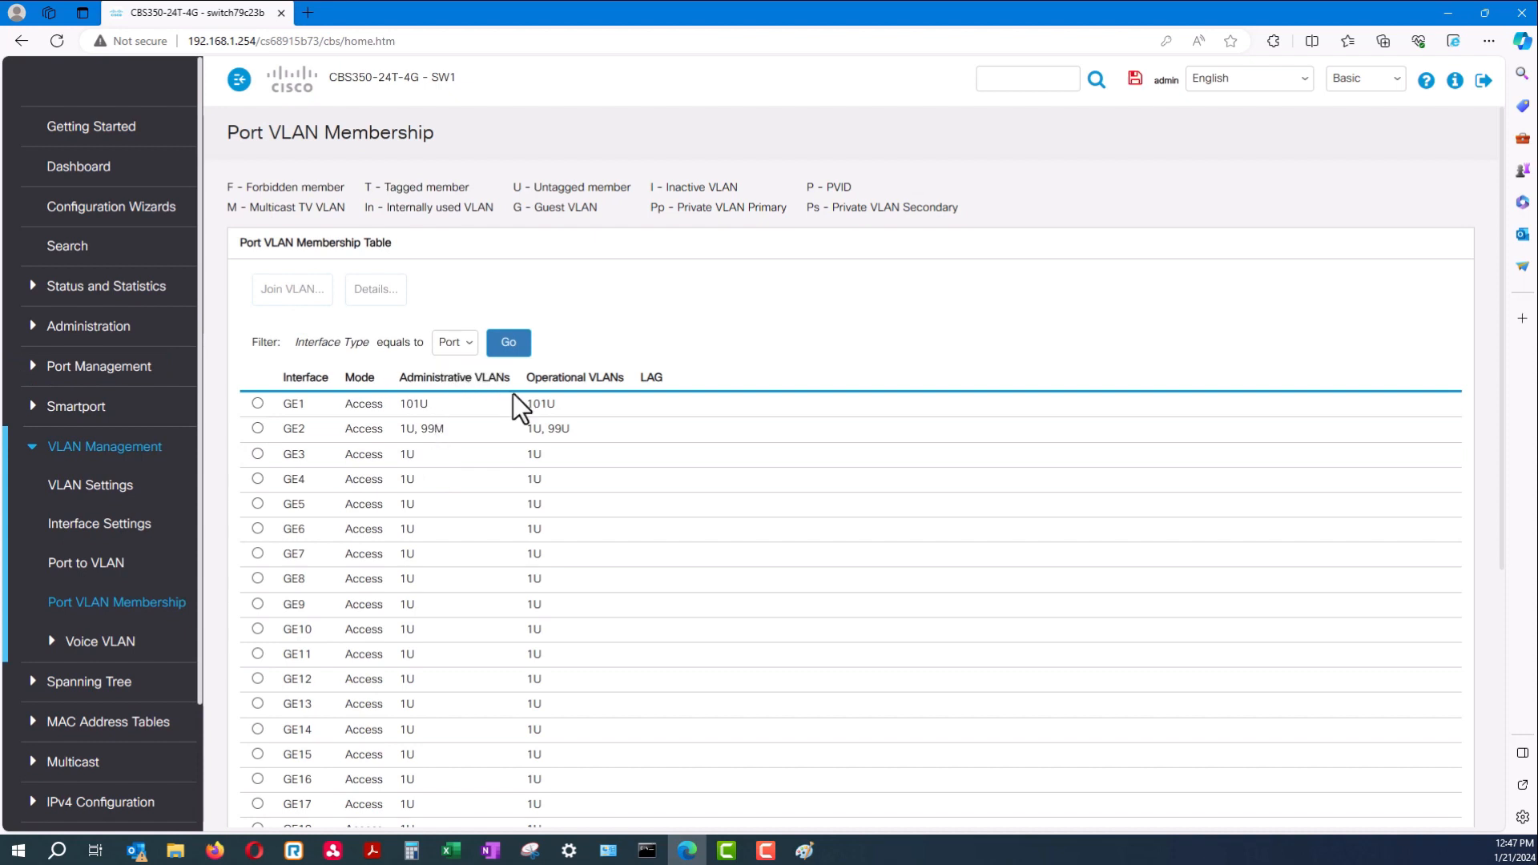
click(257, 429)
click(292, 289)
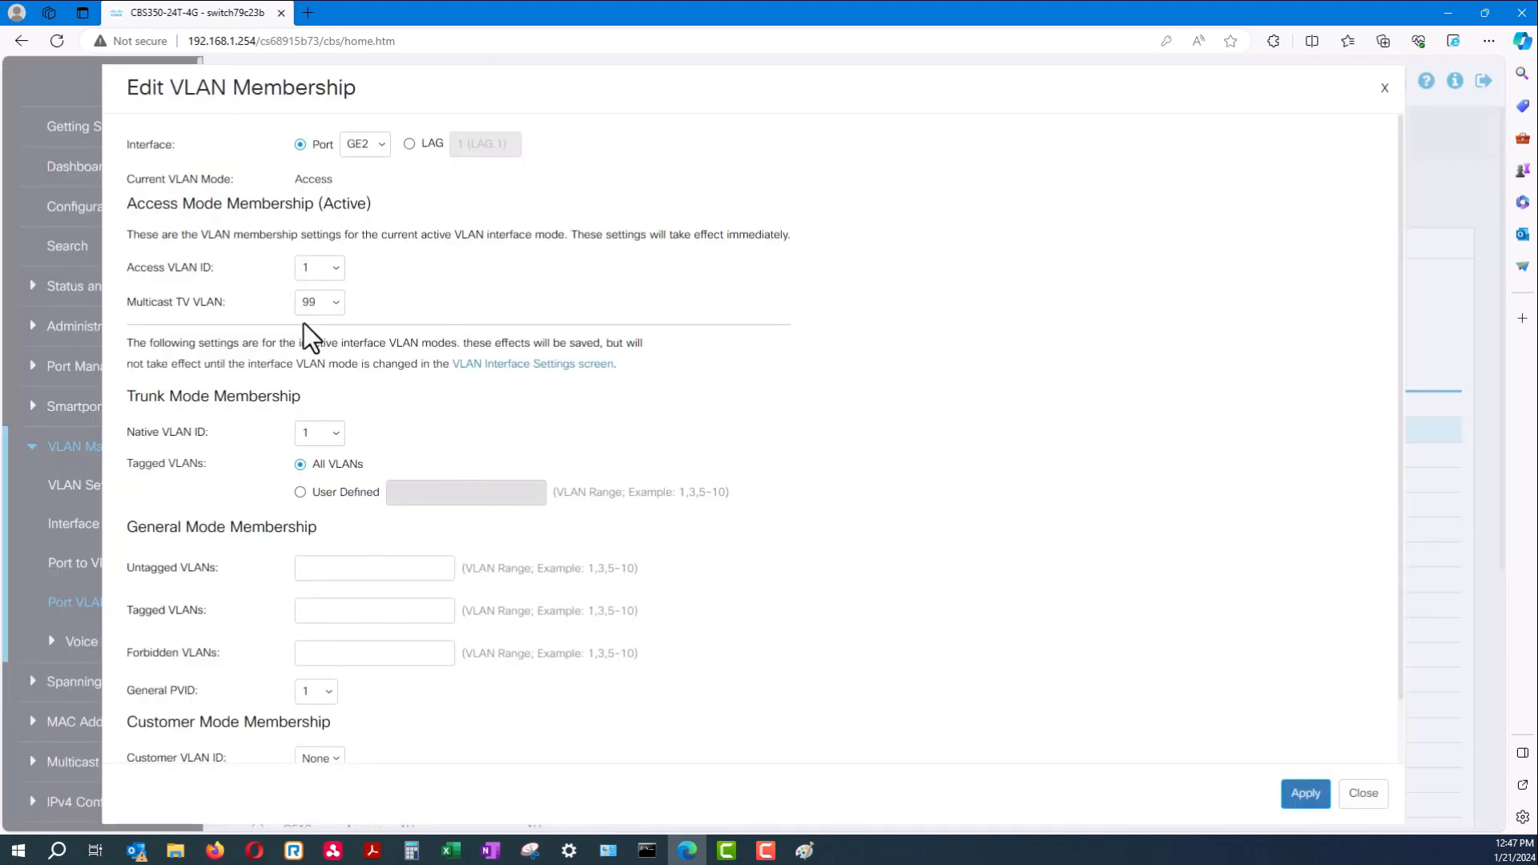
click(316, 313)
click(325, 321)
click(324, 273)
click(330, 323)
click(1312, 800)
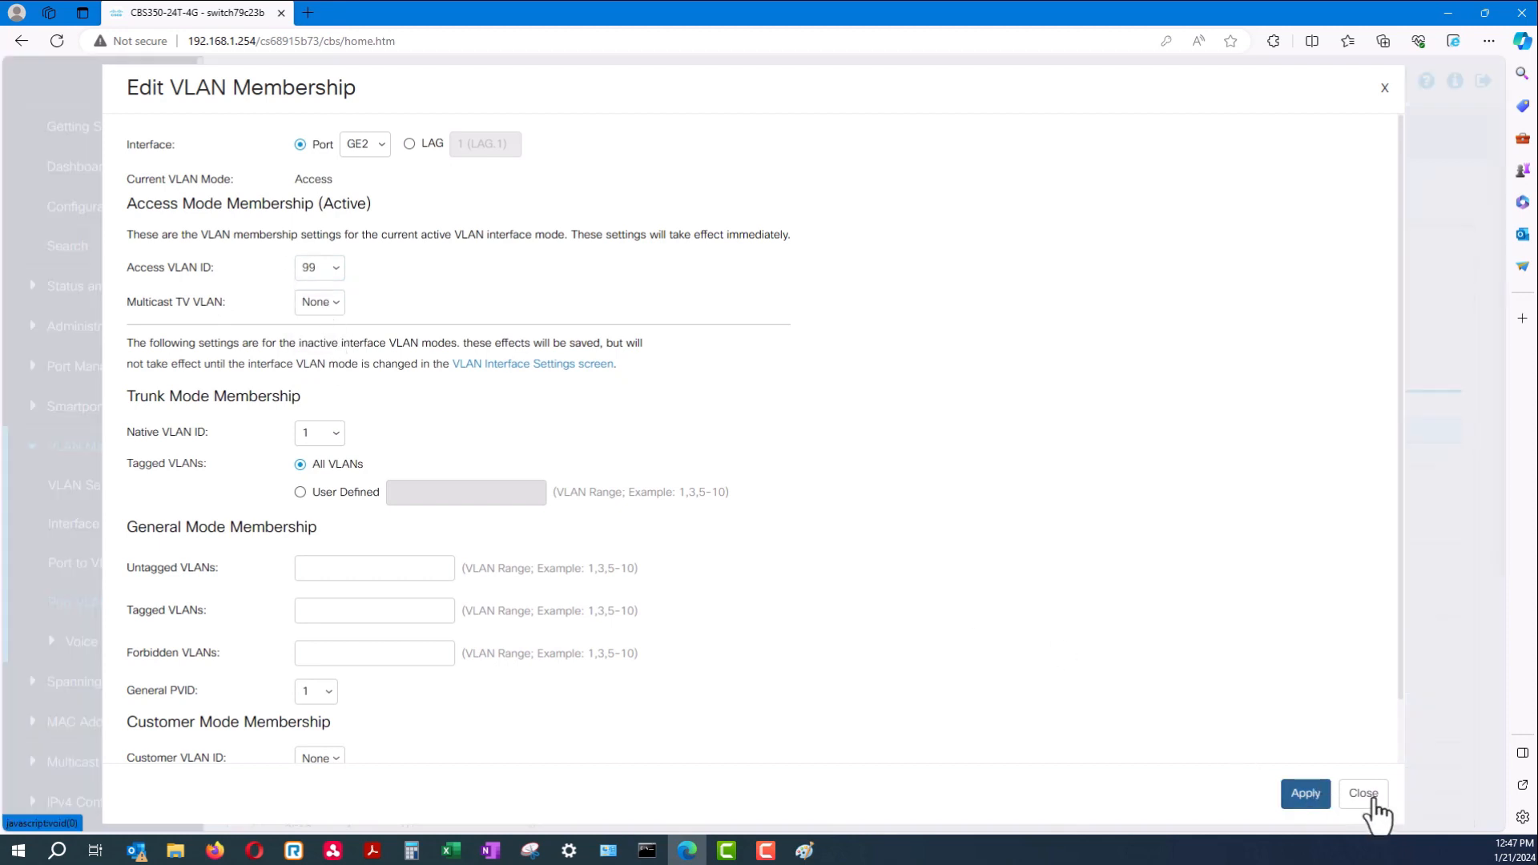
click(1377, 800)
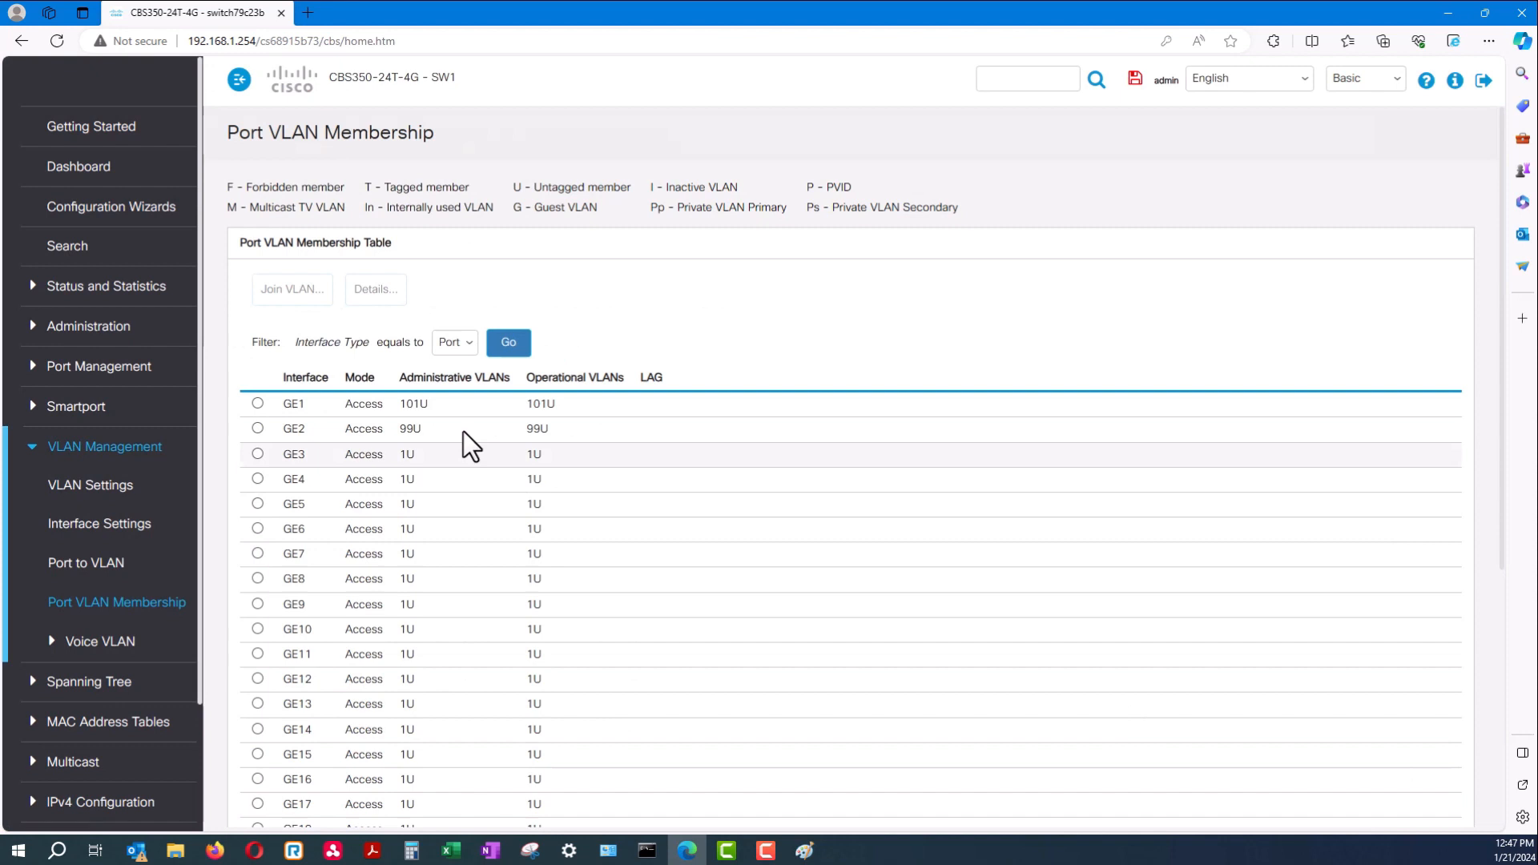
drag(382, 422, 275, 406)
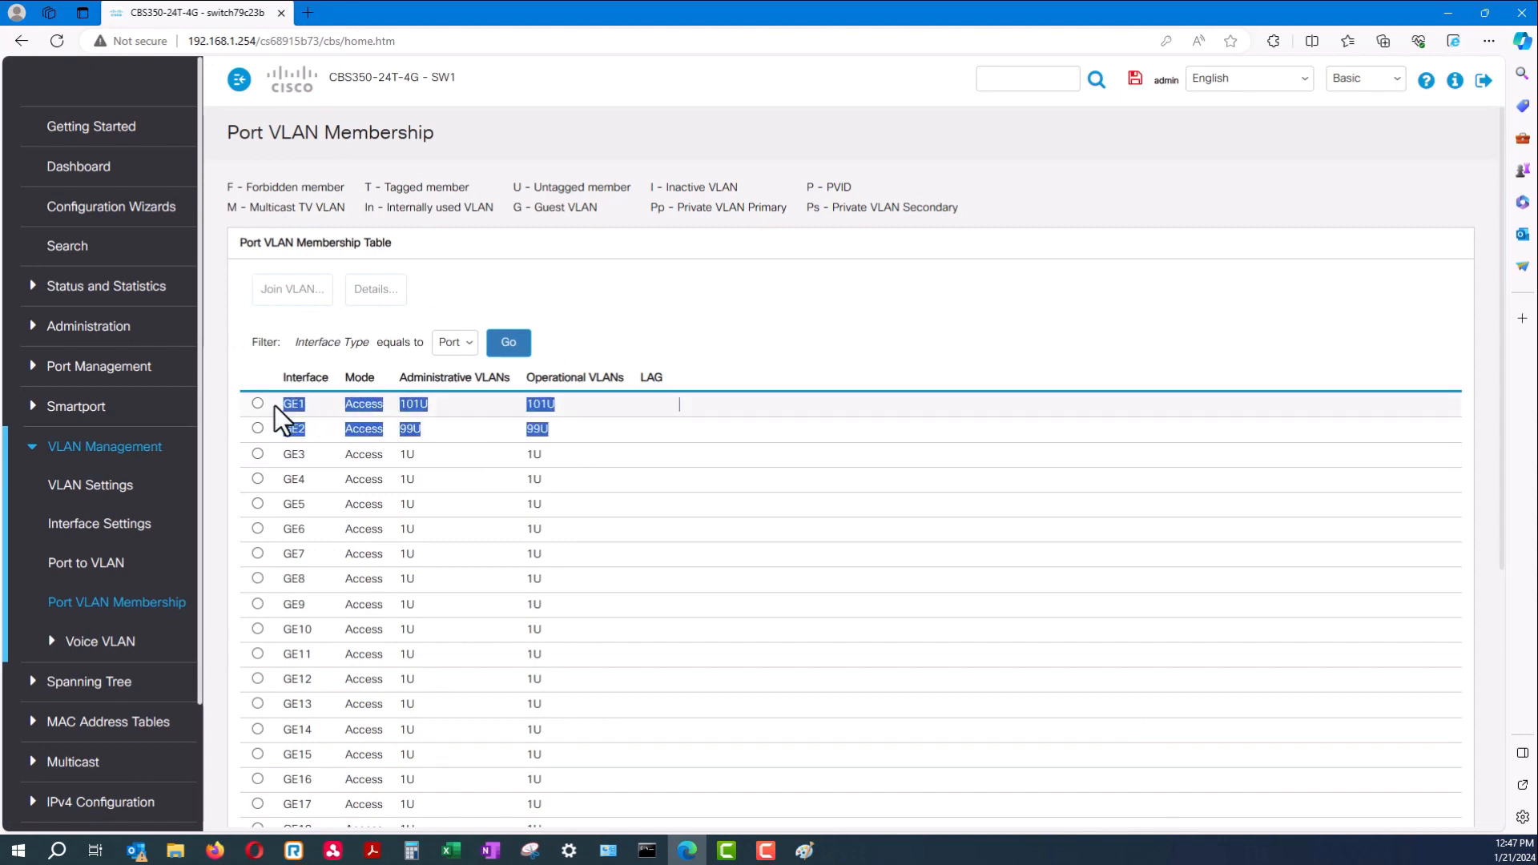
Review port GE10's mode and VLAN membership, then go to the VLAN Settings page
click(478, 504)
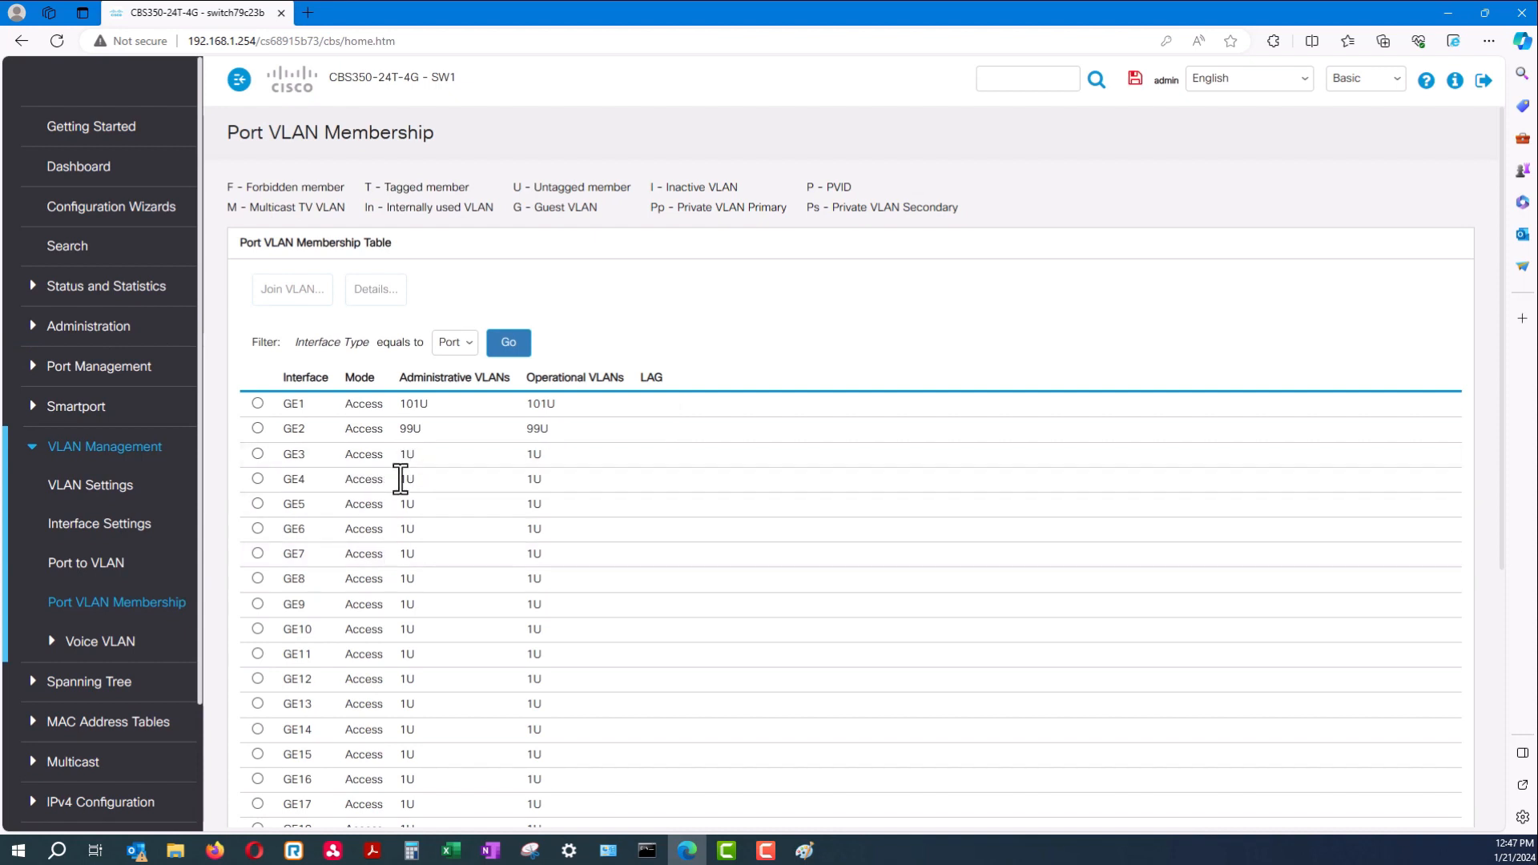
click(258, 628)
drag(574, 638, 298, 635)
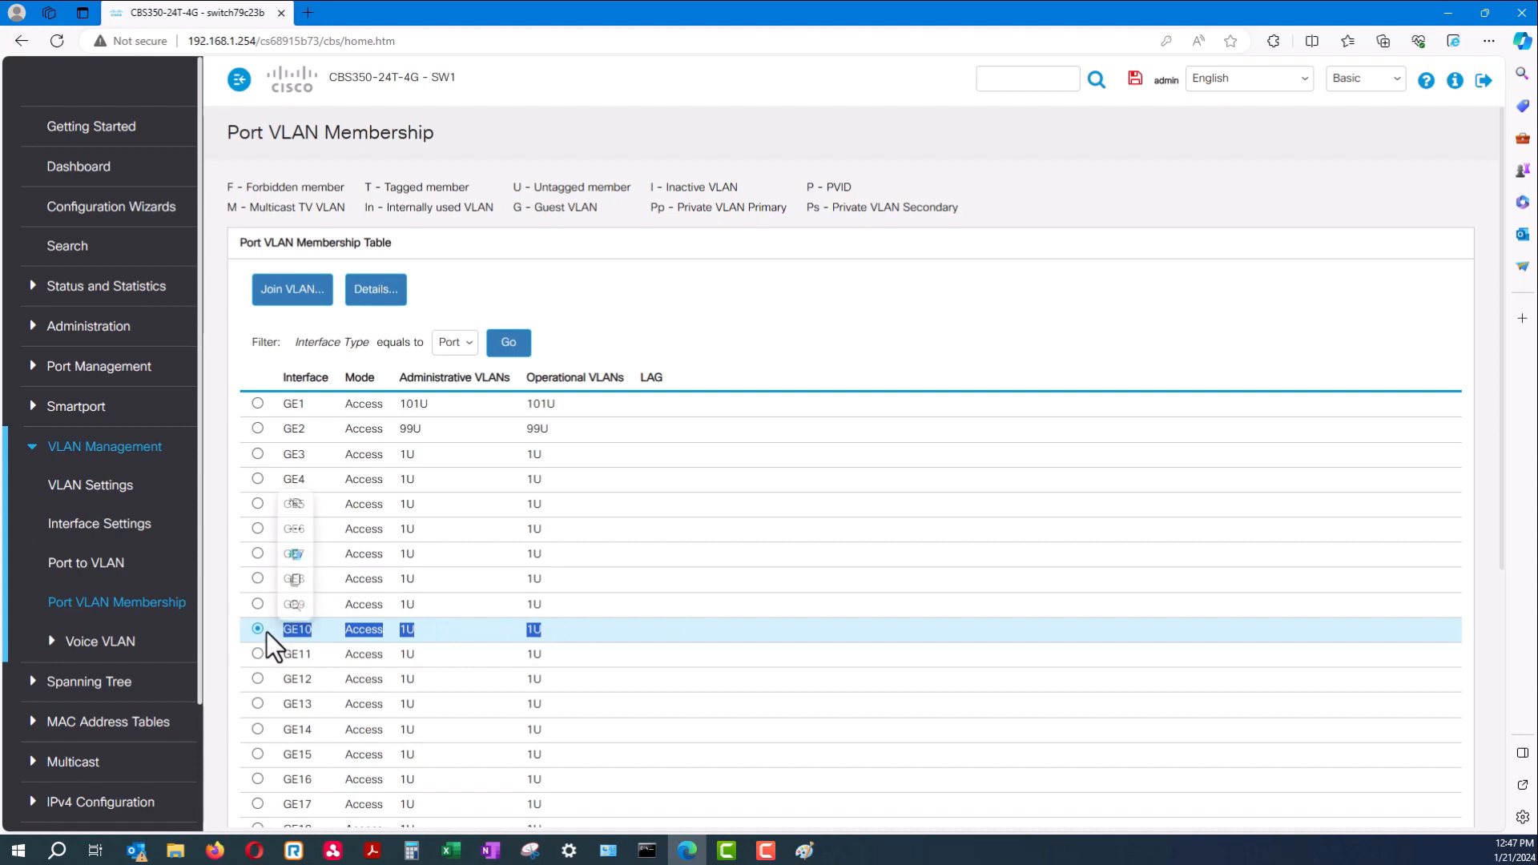
drag(416, 633, 288, 637)
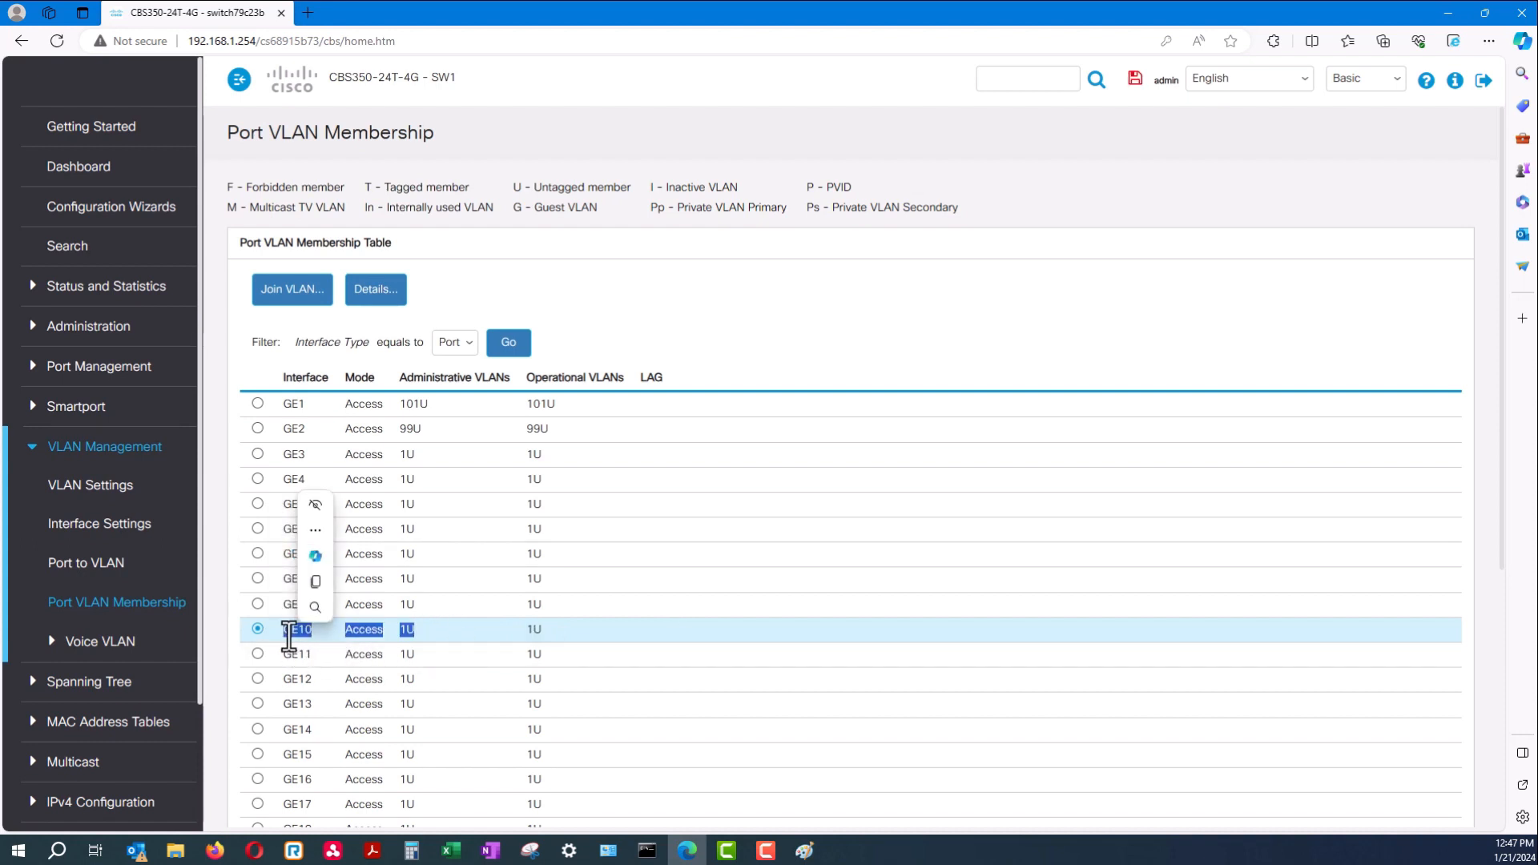
click(567, 652)
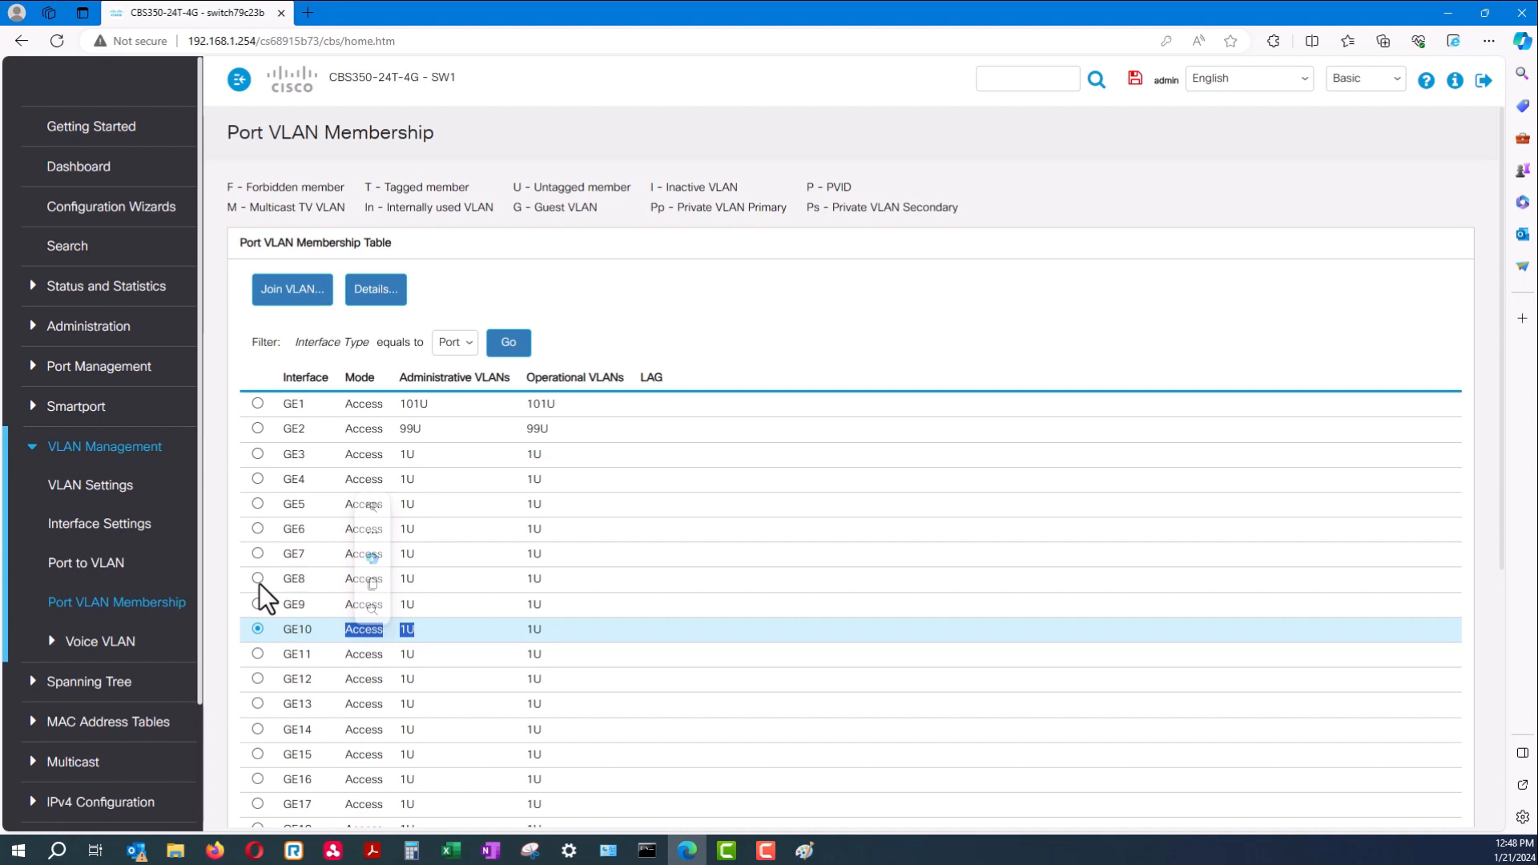
click(117, 485)
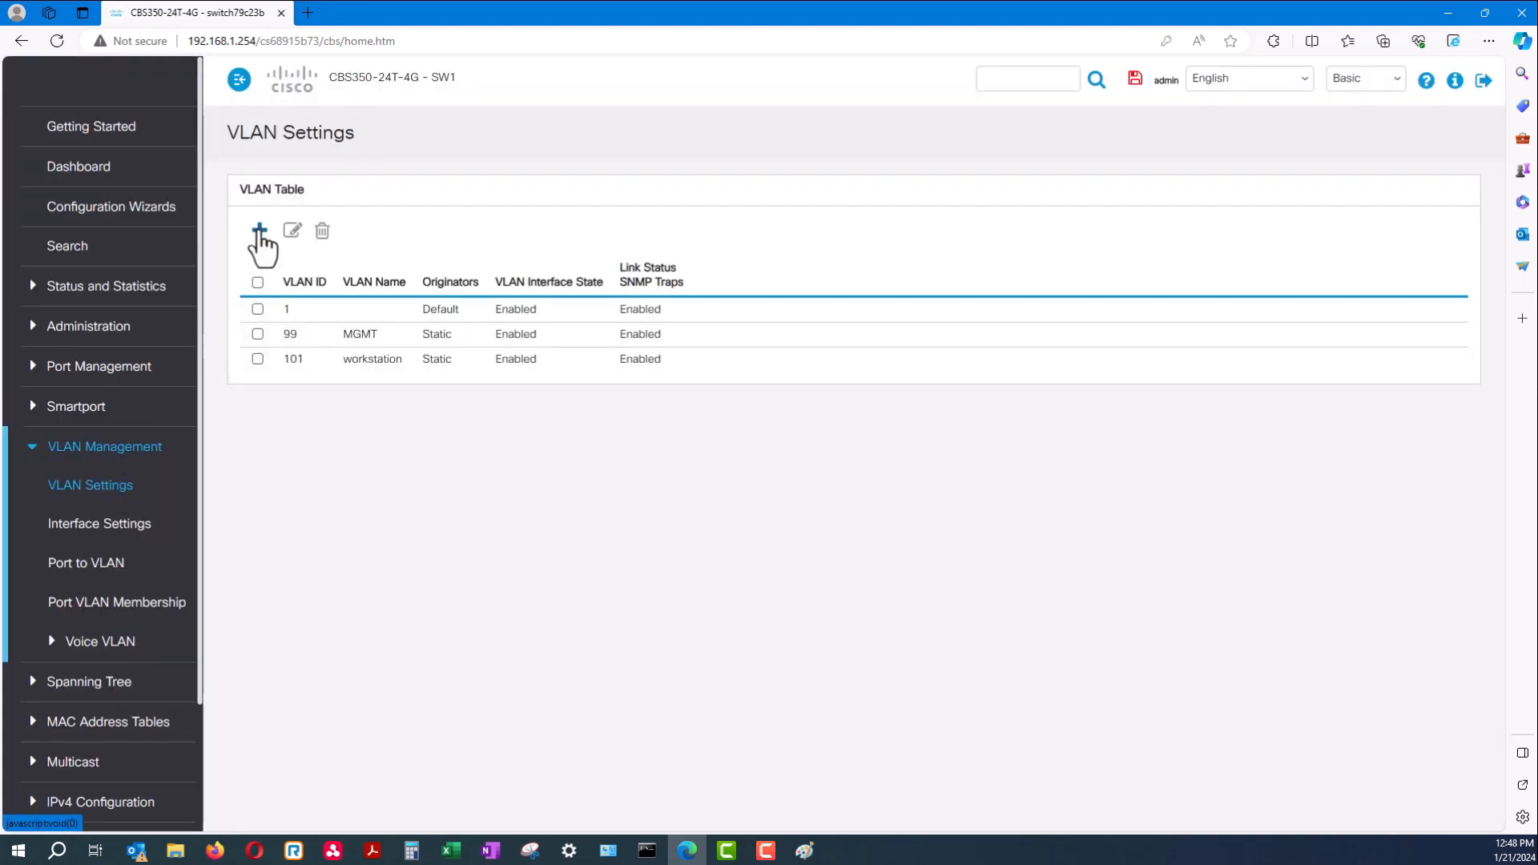
Create VLAN 104 named phone
click(260, 232)
click(580, 358)
text(102)
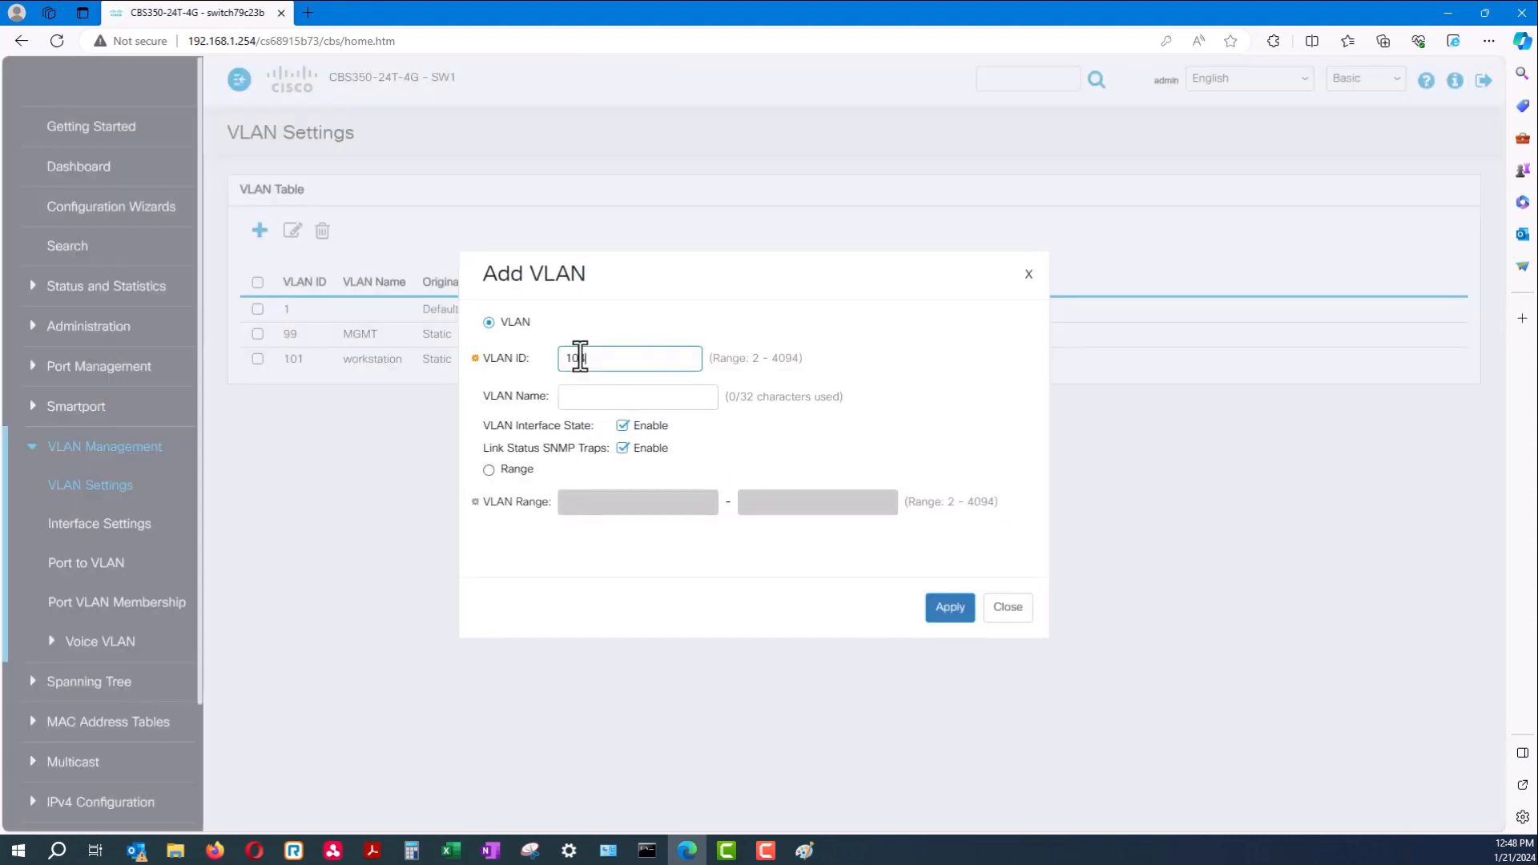
click(573, 398)
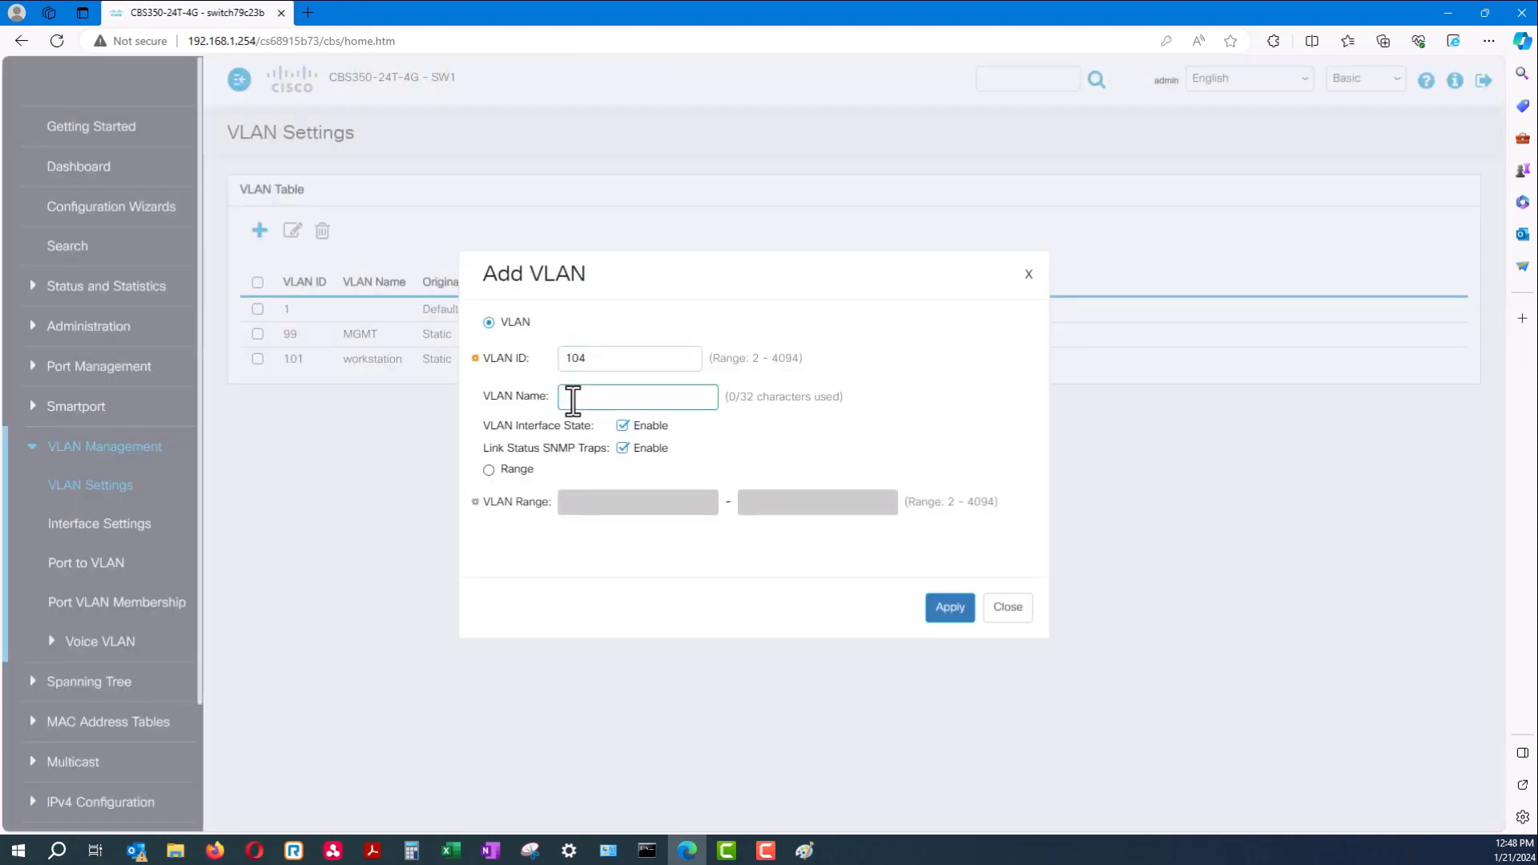
text(phone)
click(951, 609)
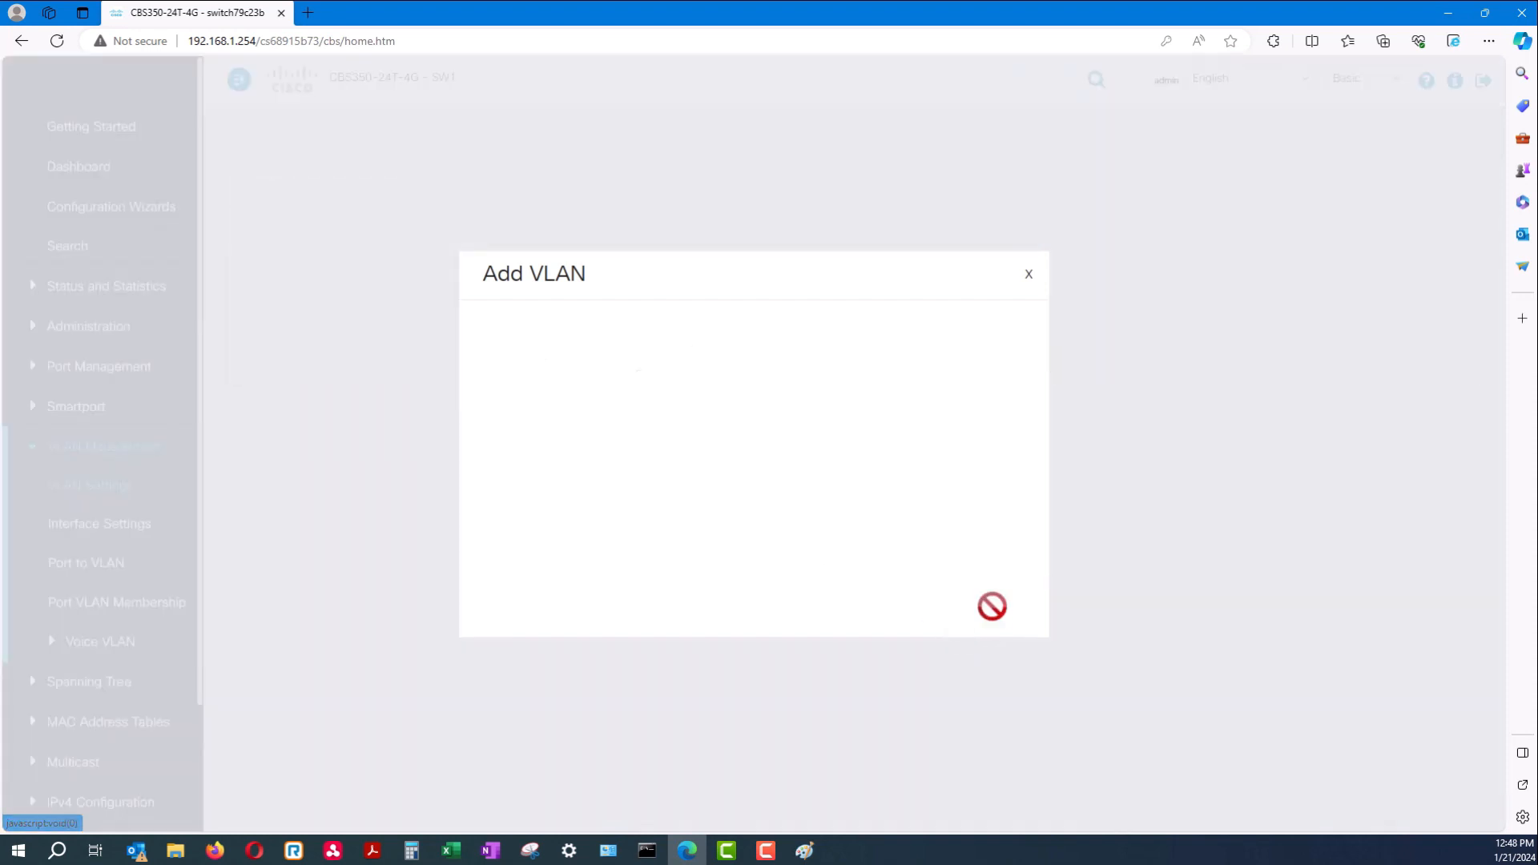
click(1016, 618)
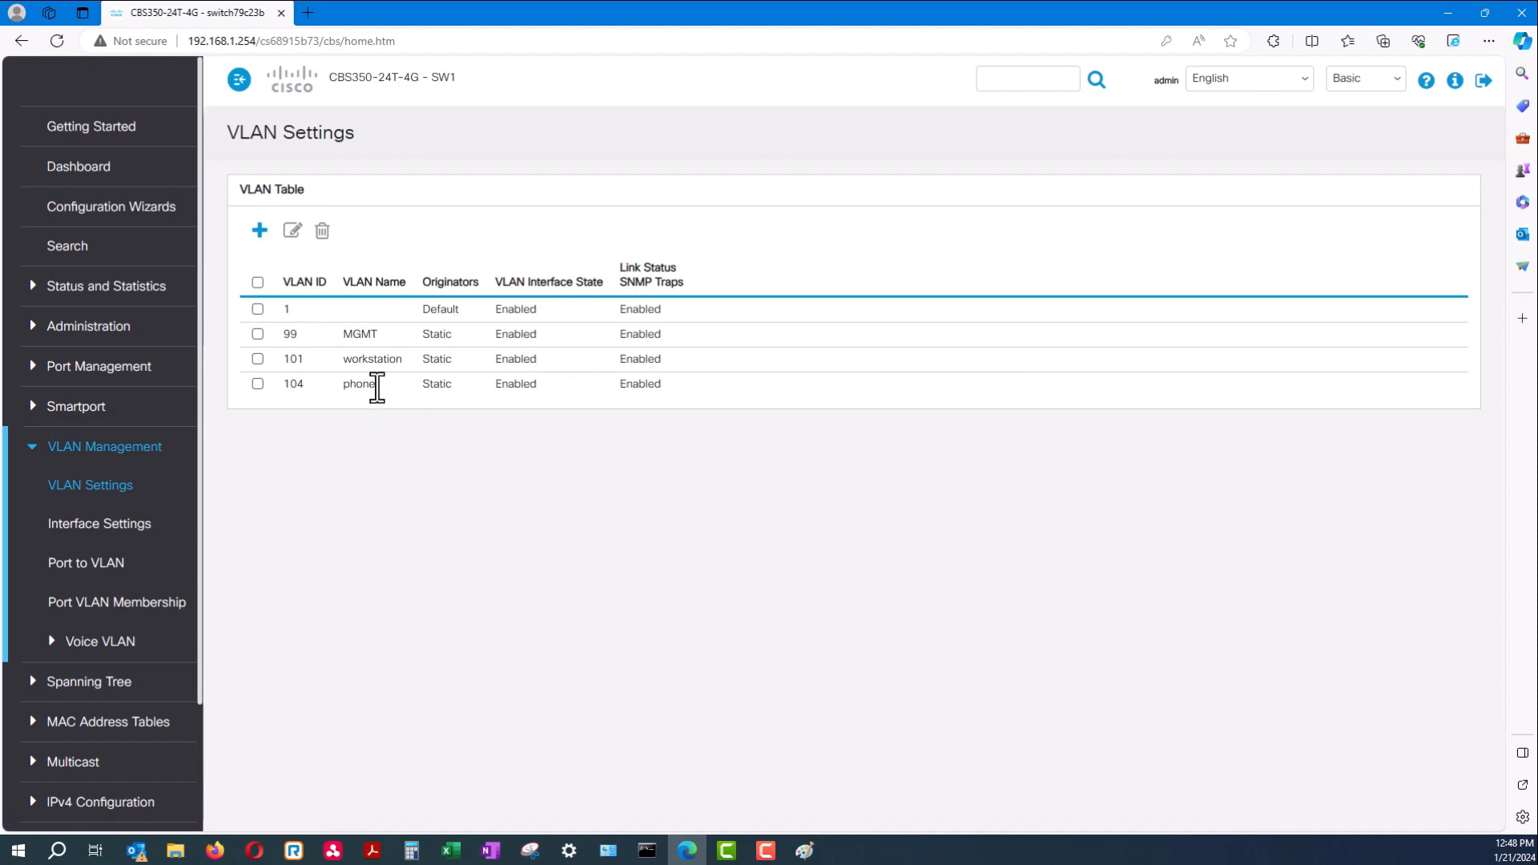
Check the VLAN 104 and VLAN 101 rows in the table, then go to Port VLAN Membership
click(258, 384)
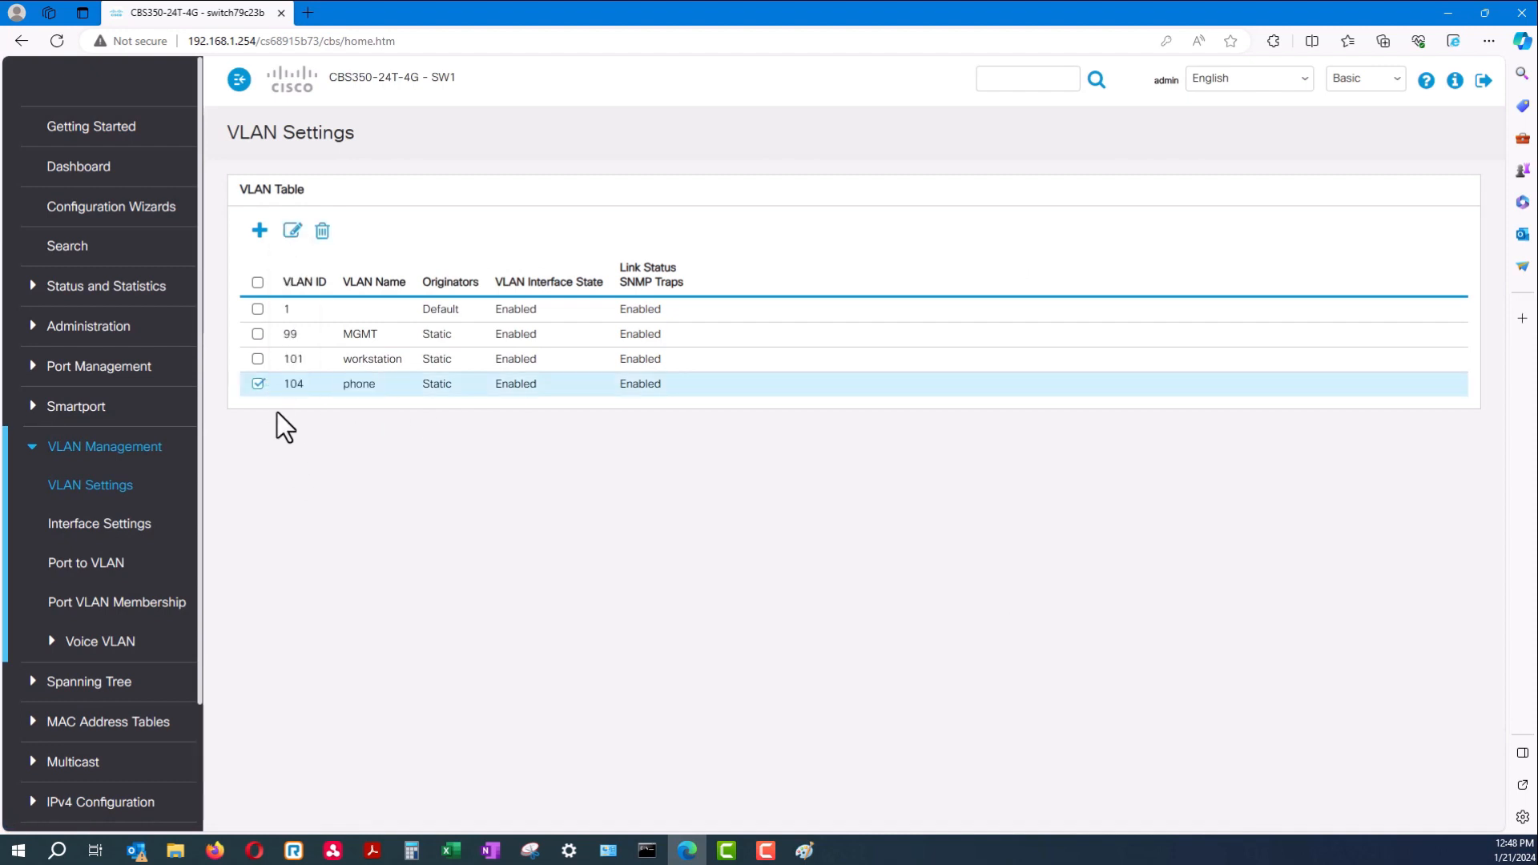
click(258, 384)
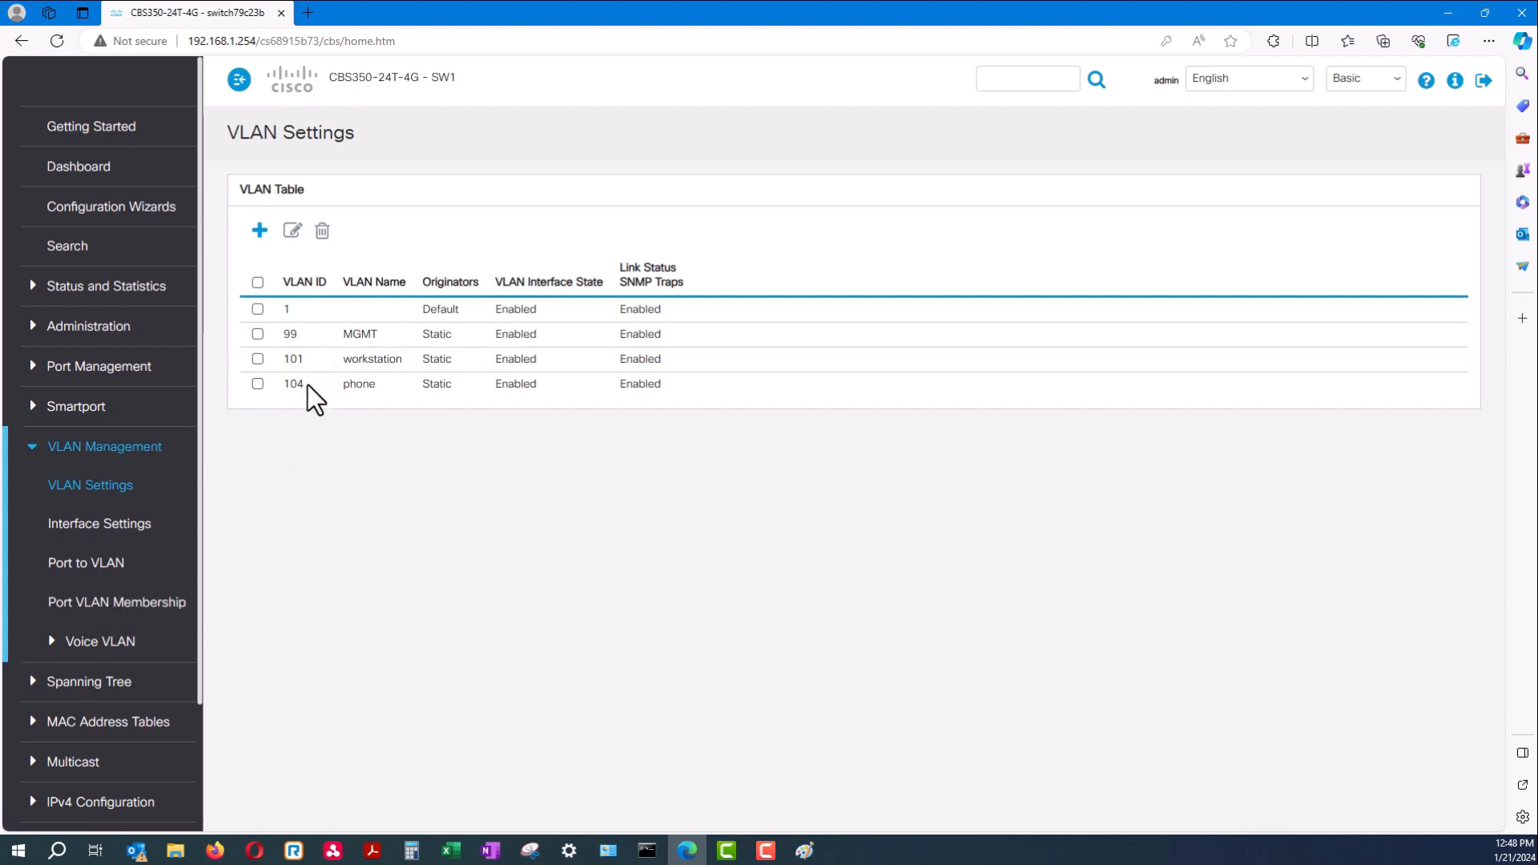
double_click(282, 381)
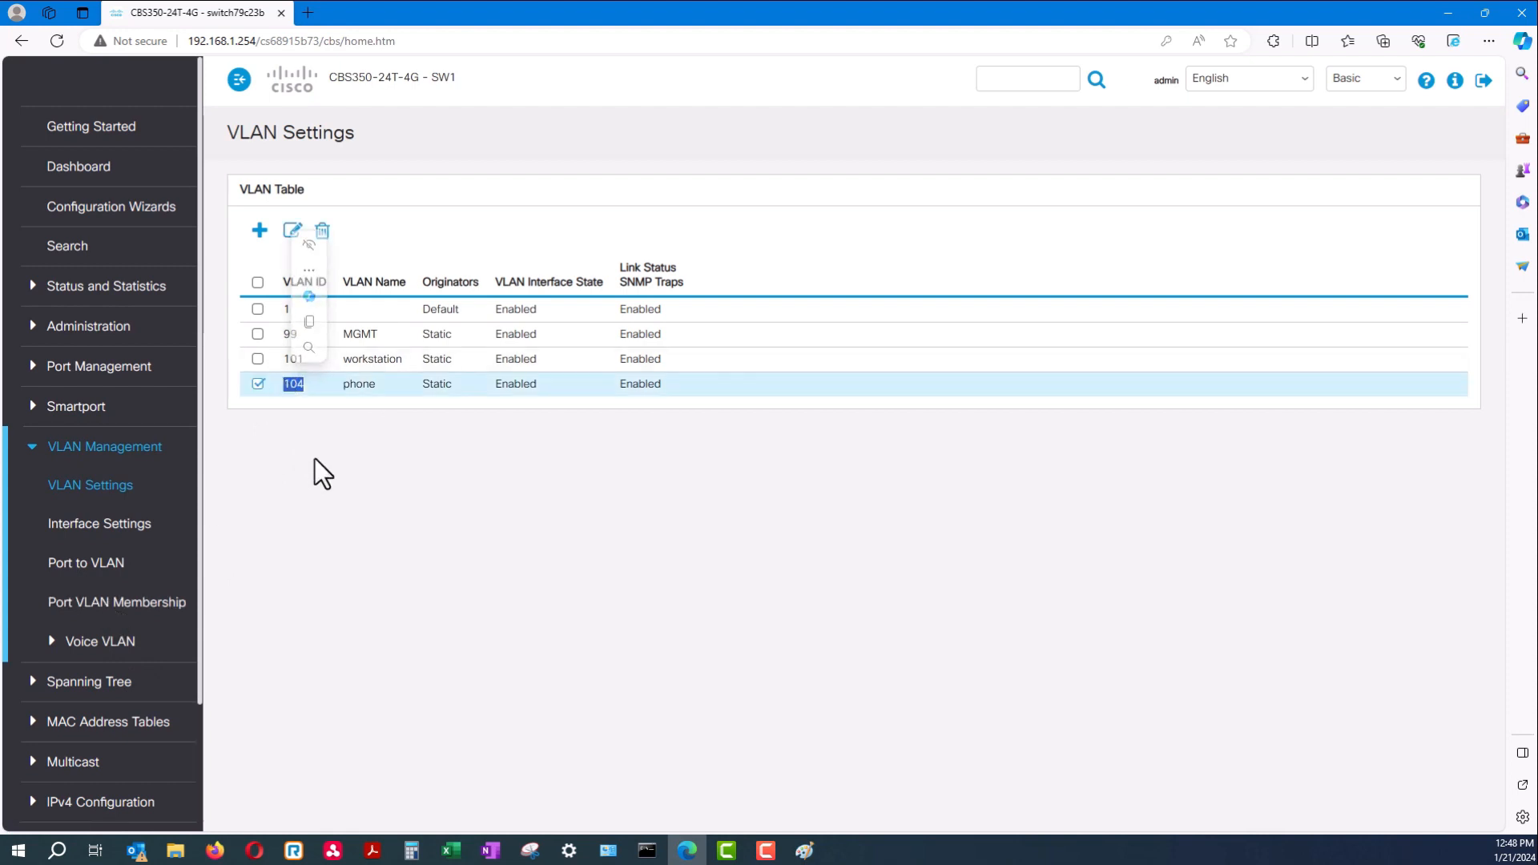
drag(303, 358, 278, 357)
click(277, 358)
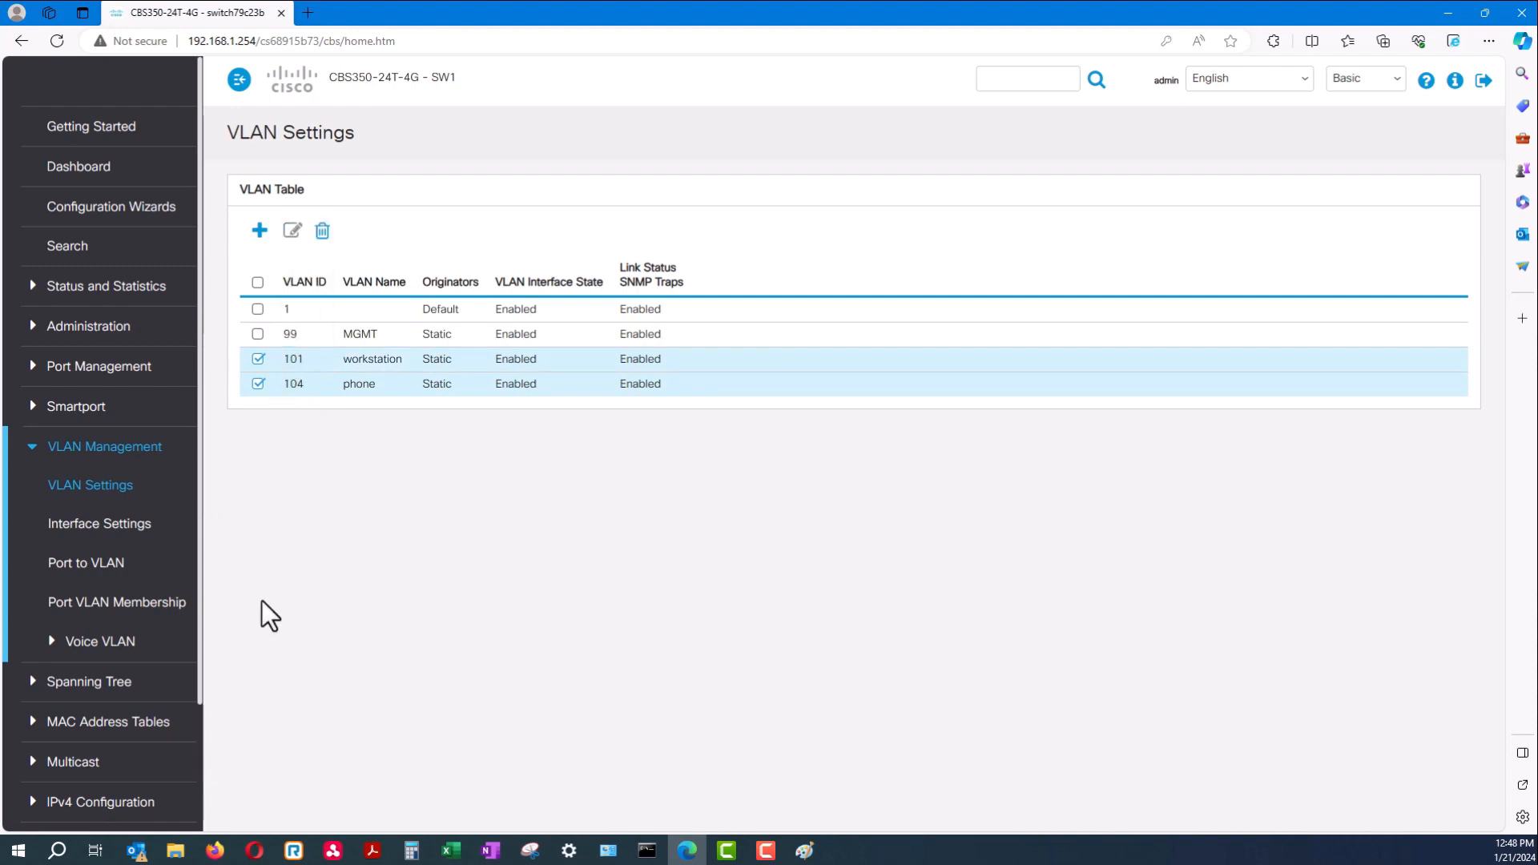
click(131, 603)
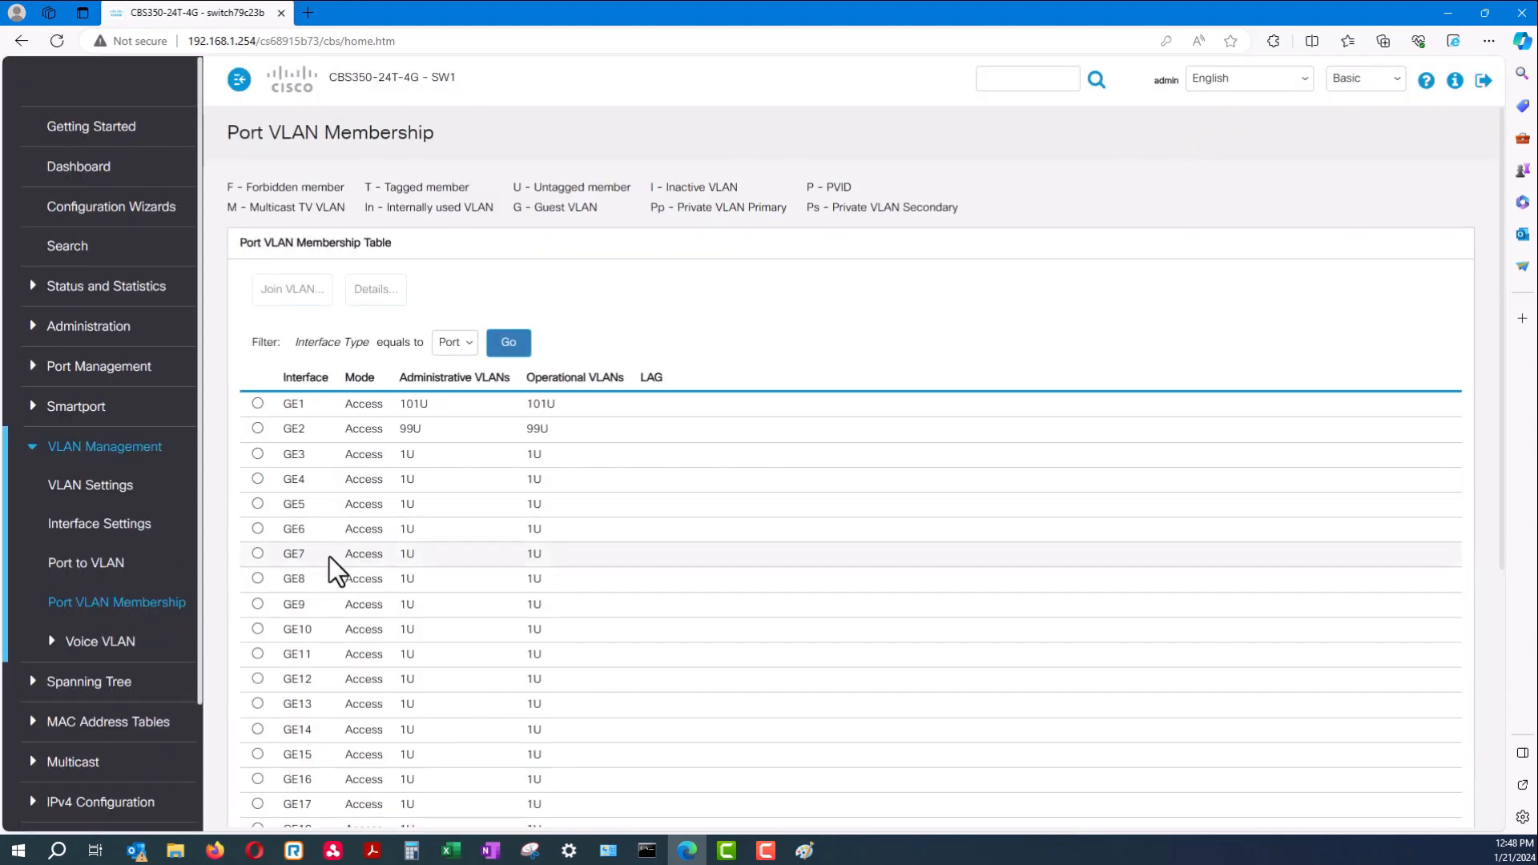
Change port GE10 from Access to Trunk in Interface Settings and return to Port VLAN Membership
click(258, 629)
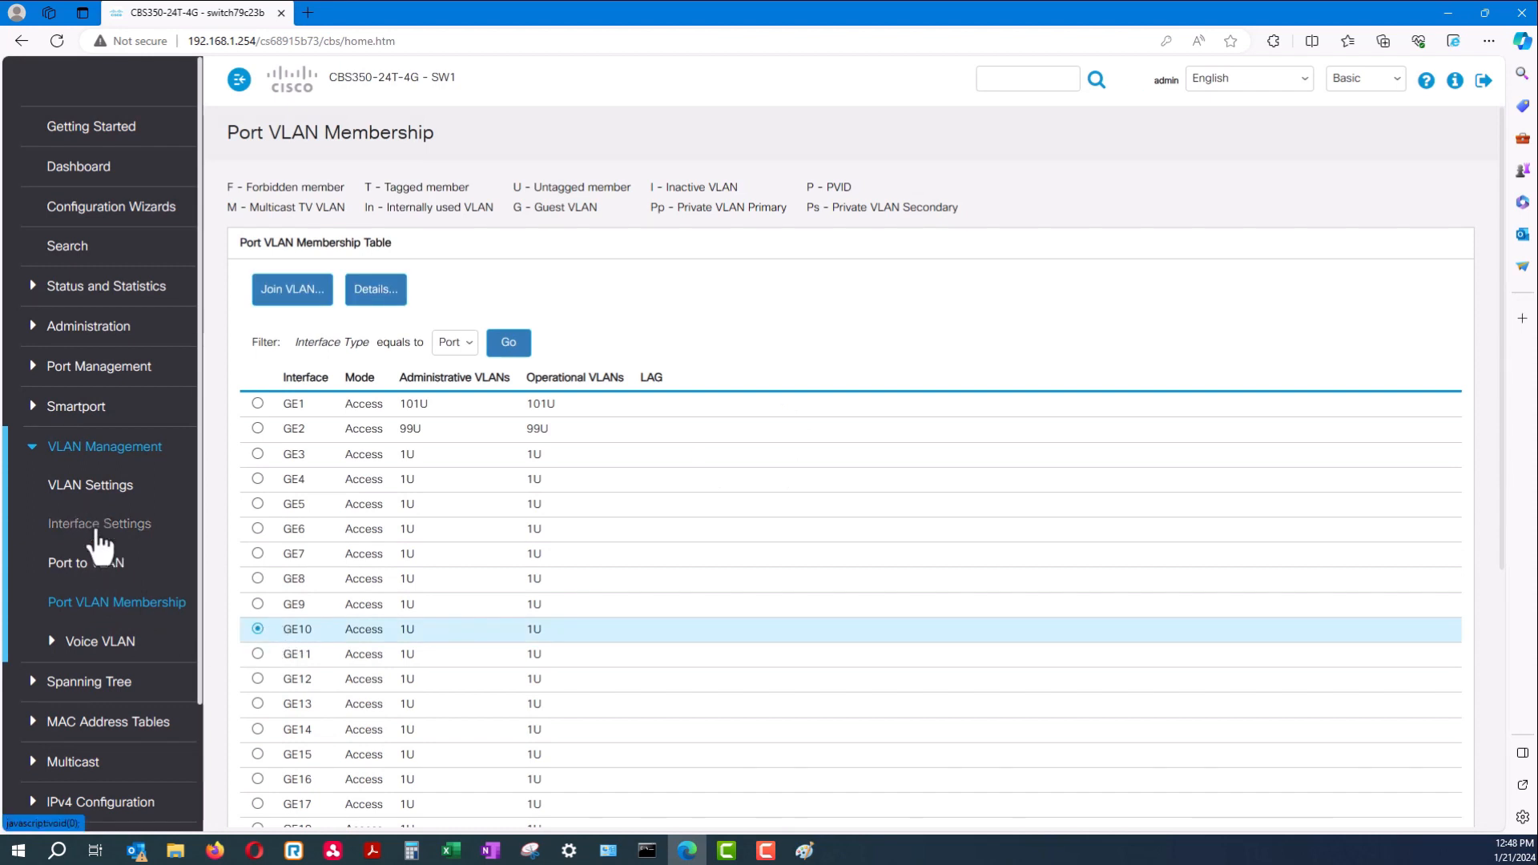
click(124, 528)
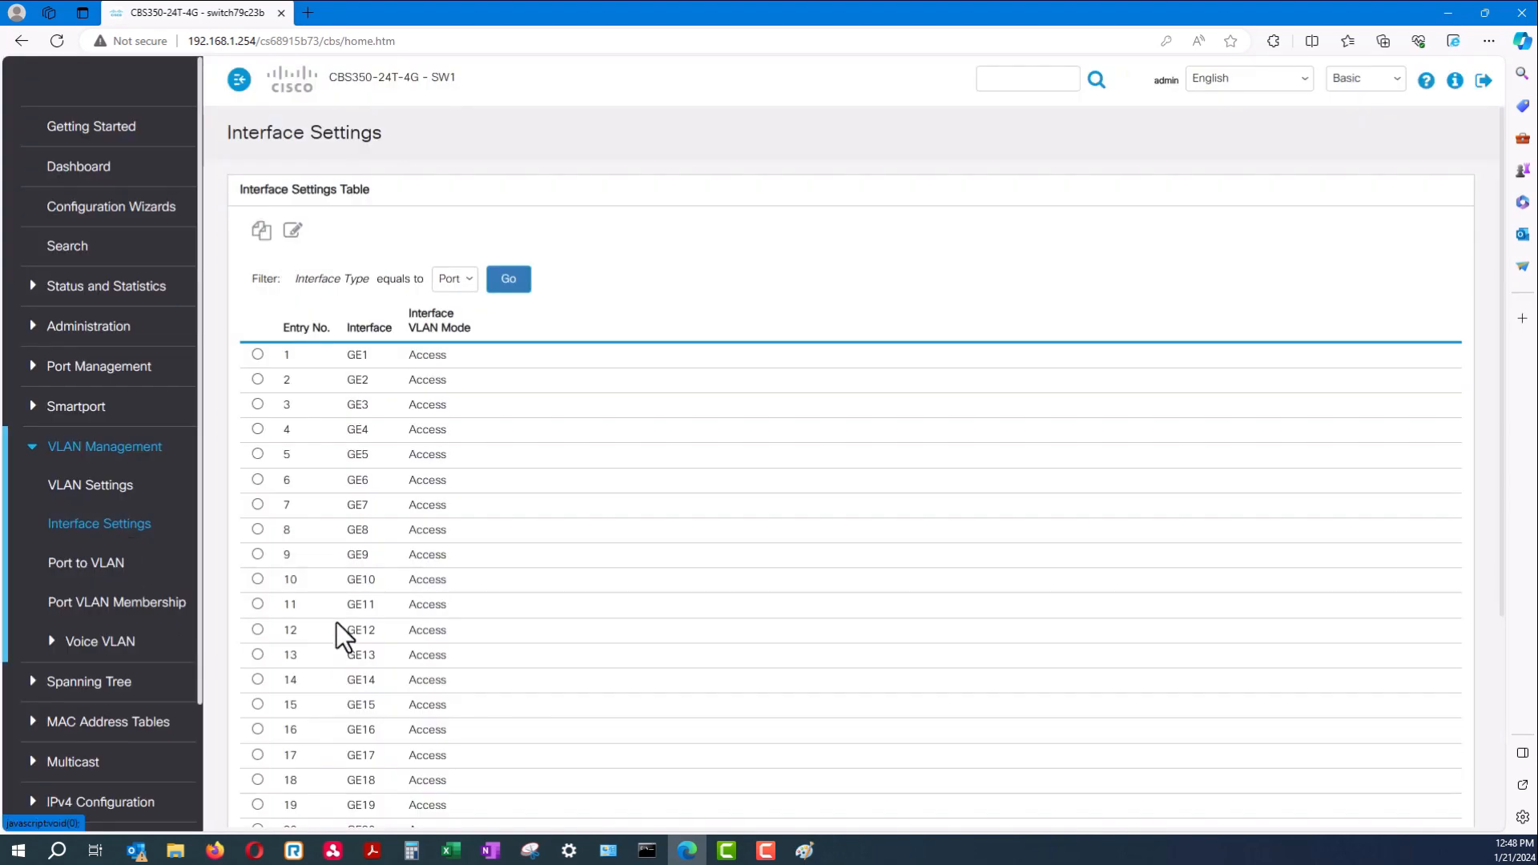
click(257, 580)
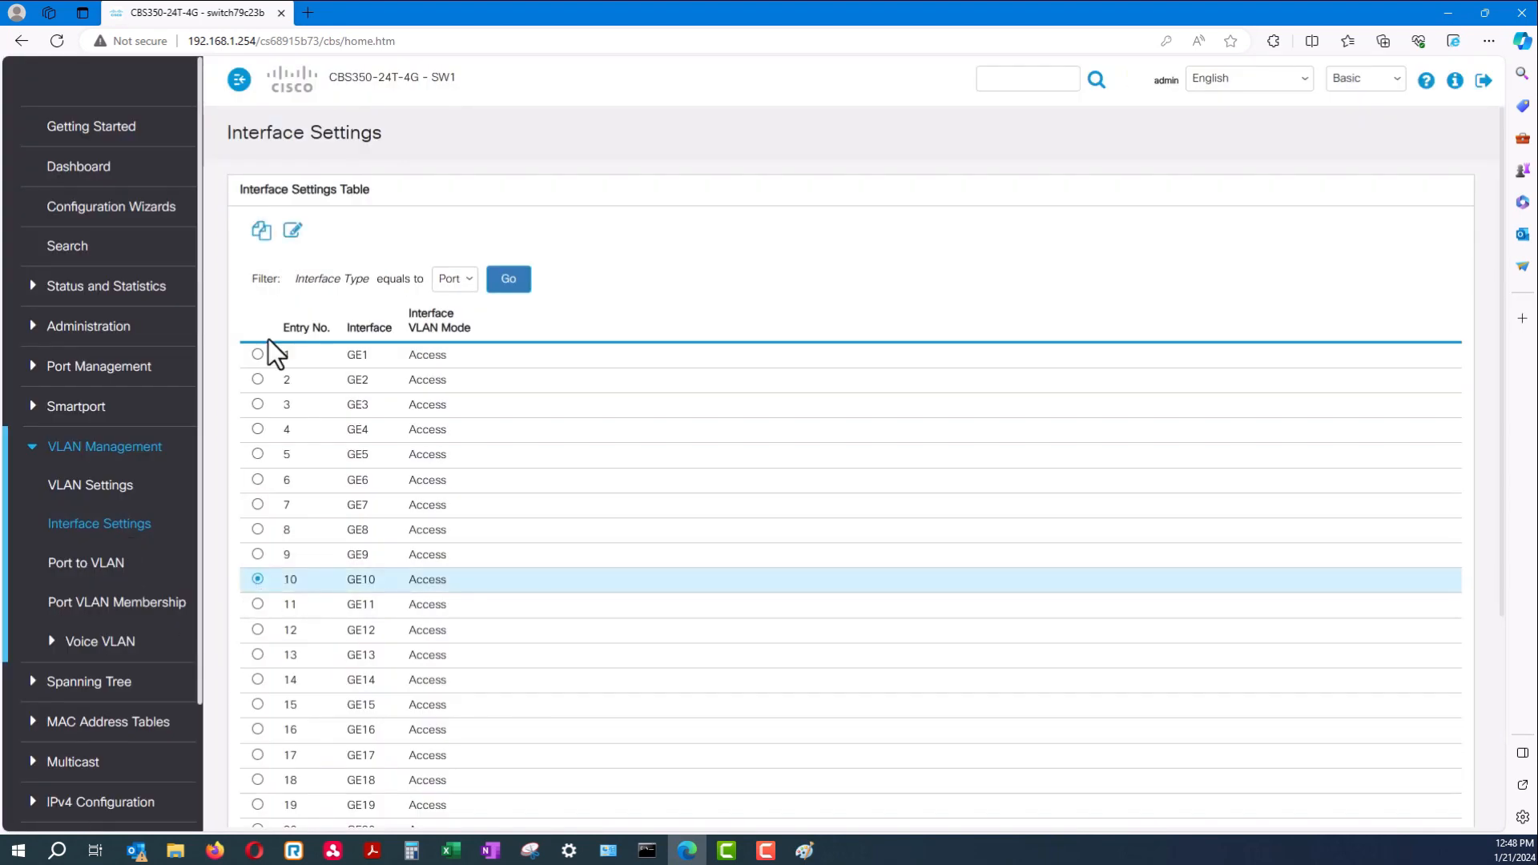
click(292, 235)
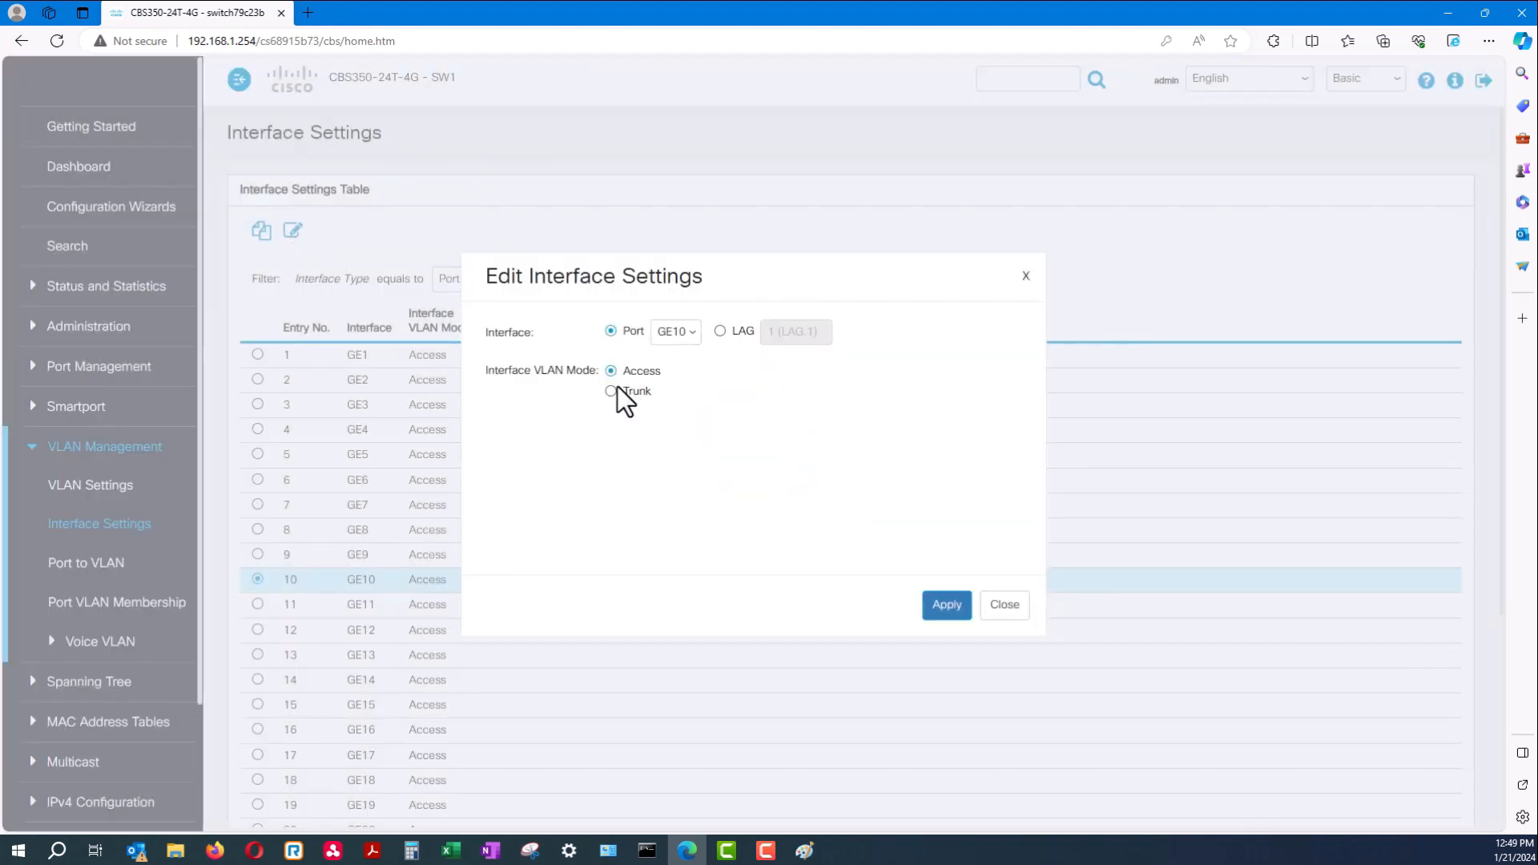
click(946, 609)
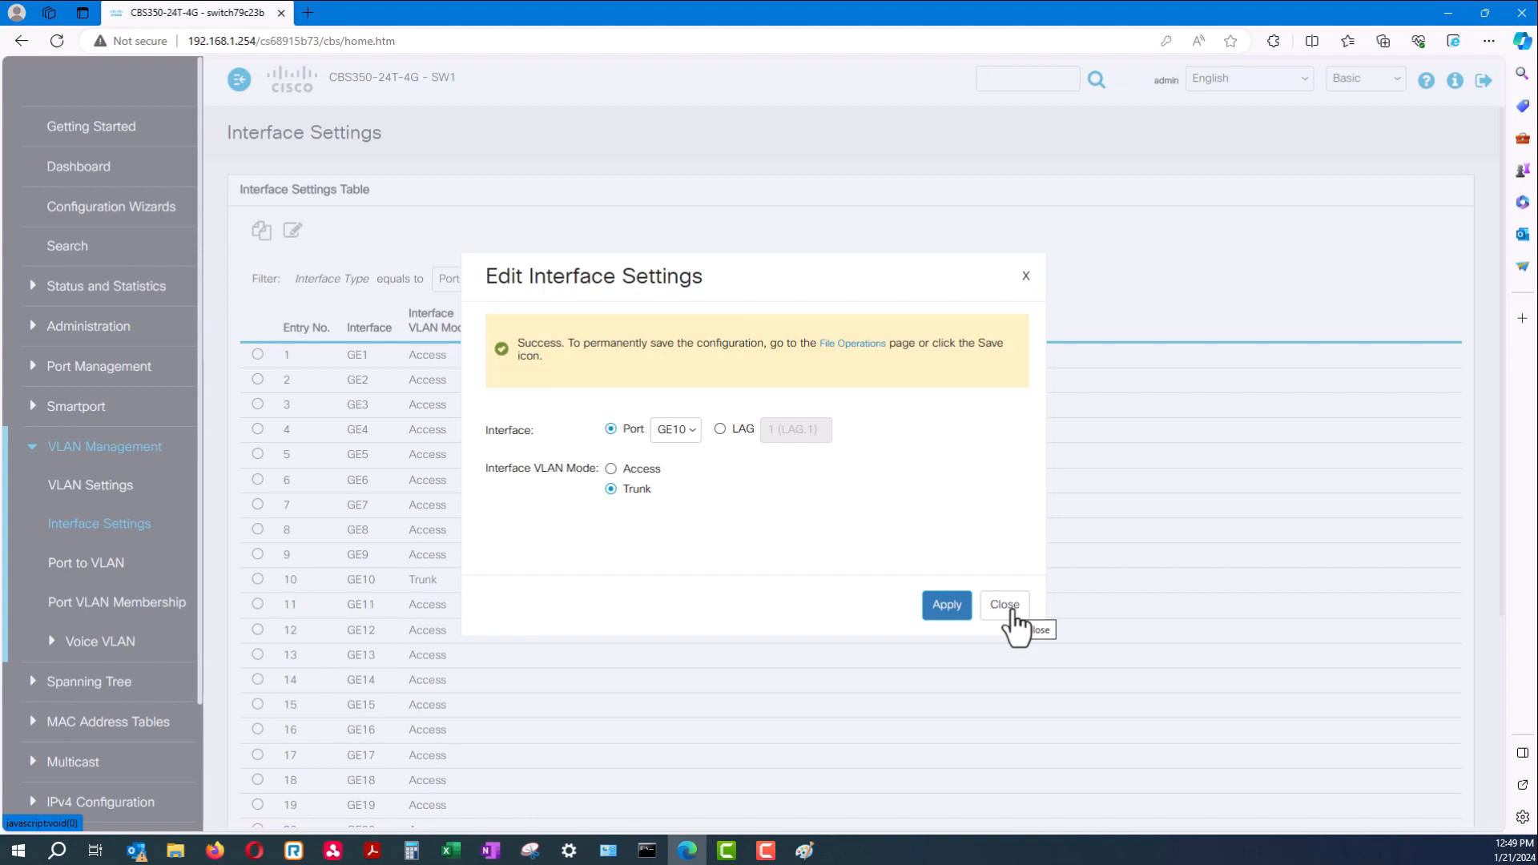
click(1010, 615)
drag(449, 580, 251, 591)
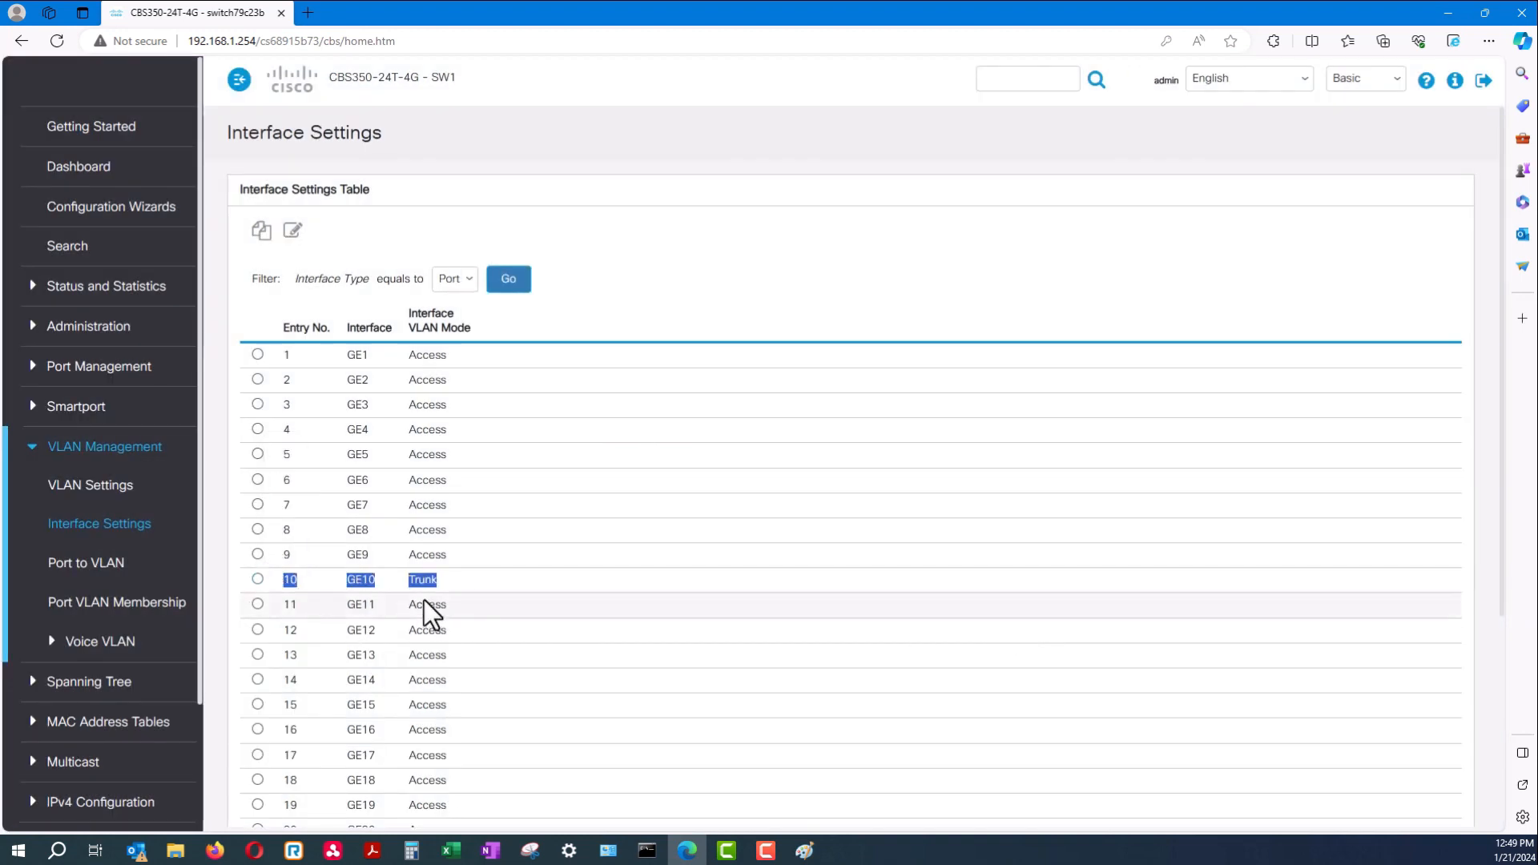
click(120, 607)
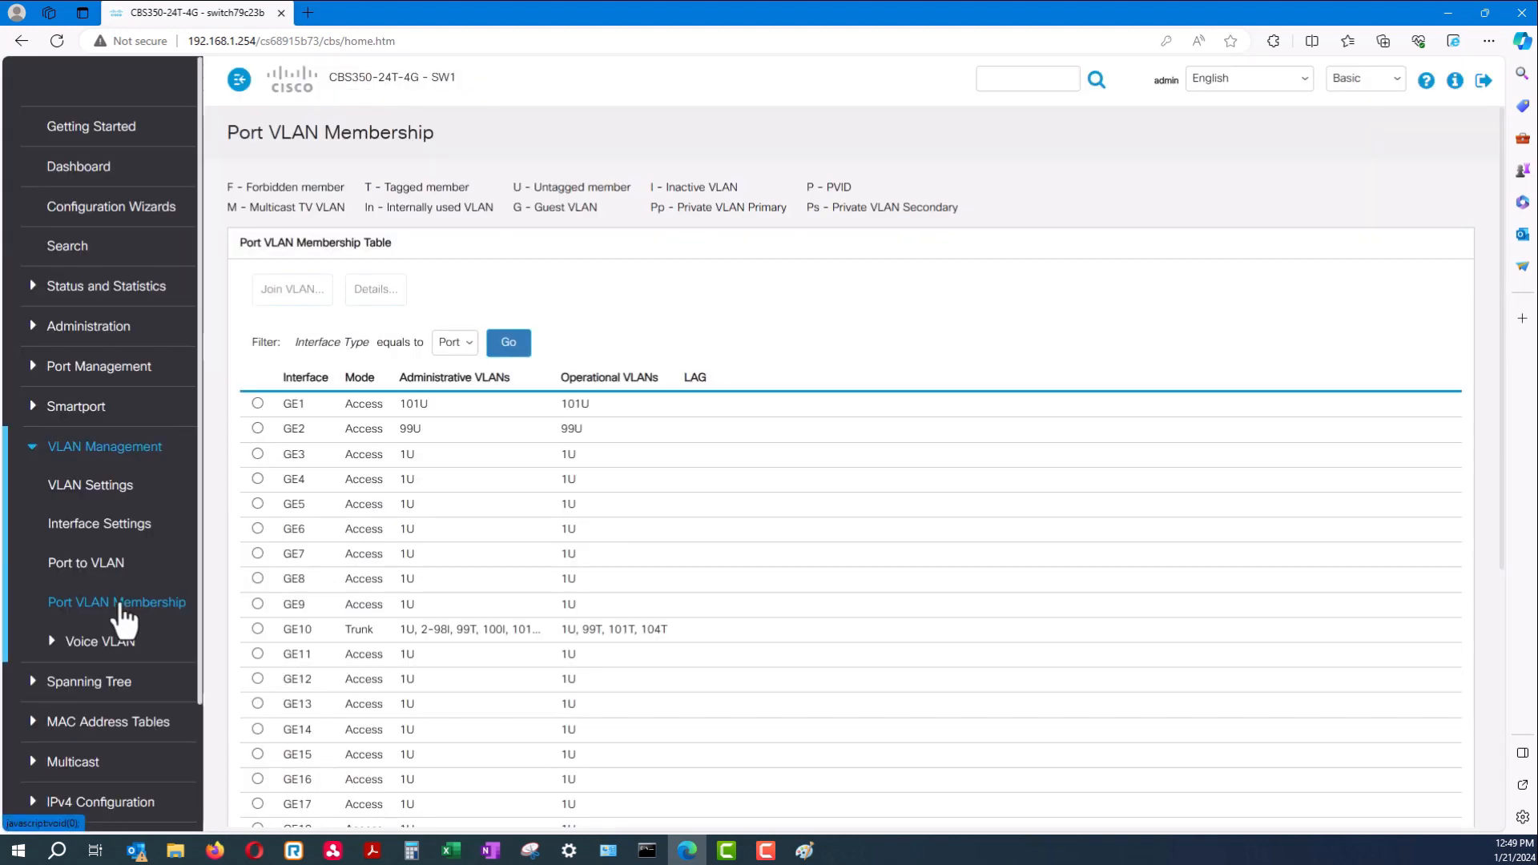
Give GE10 native VLAN 101 and a user-defined tagged list of 104, yielding 101U, 104T
mouse_move(534, 630)
mouse_down()
mouse_move(402, 628)
mouse_move(539, 628)
mouse_up()
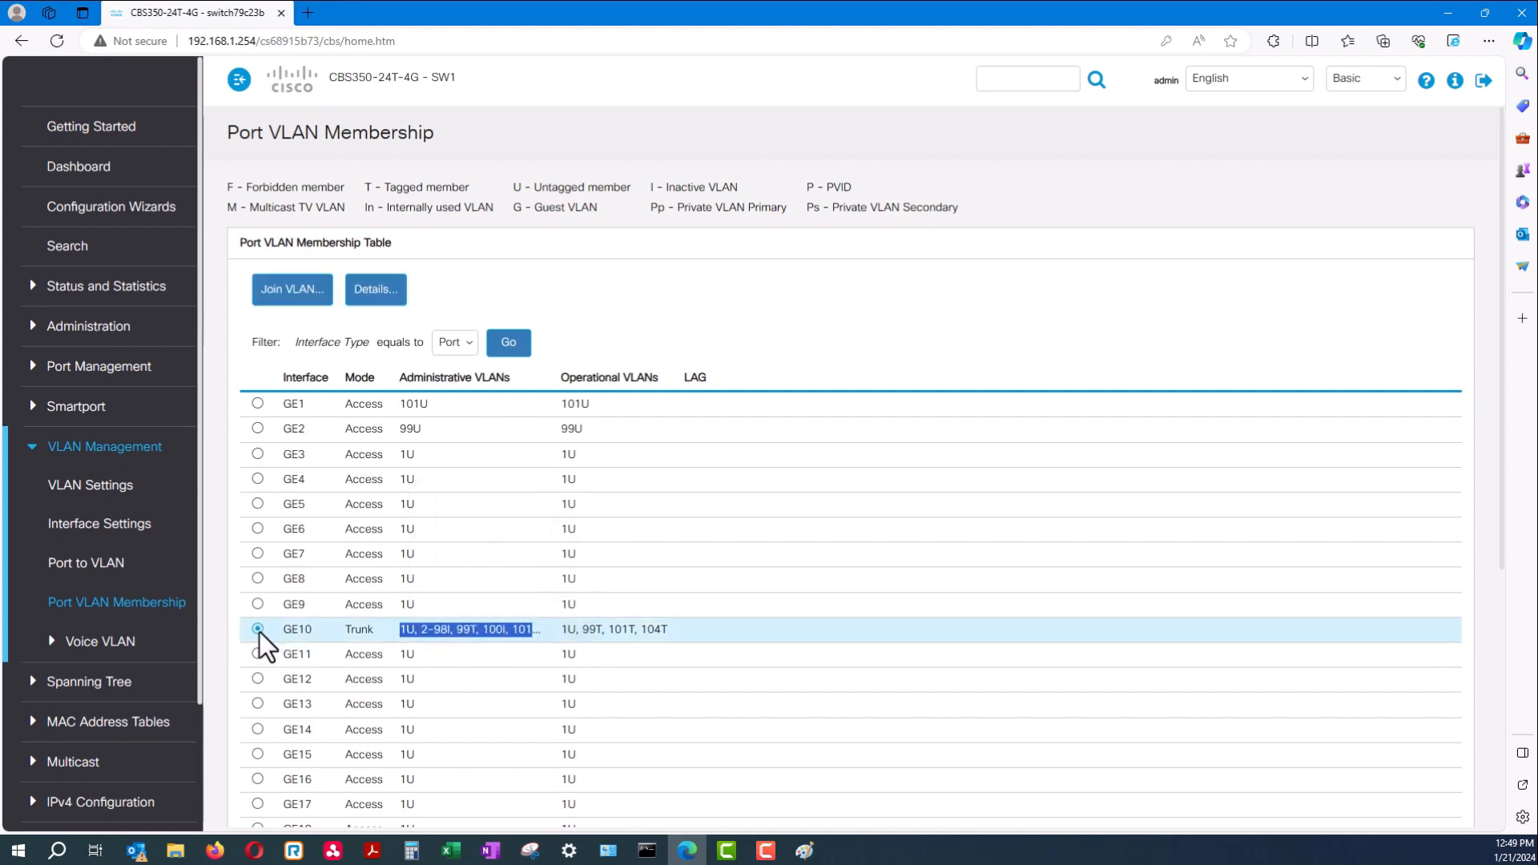
click(288, 303)
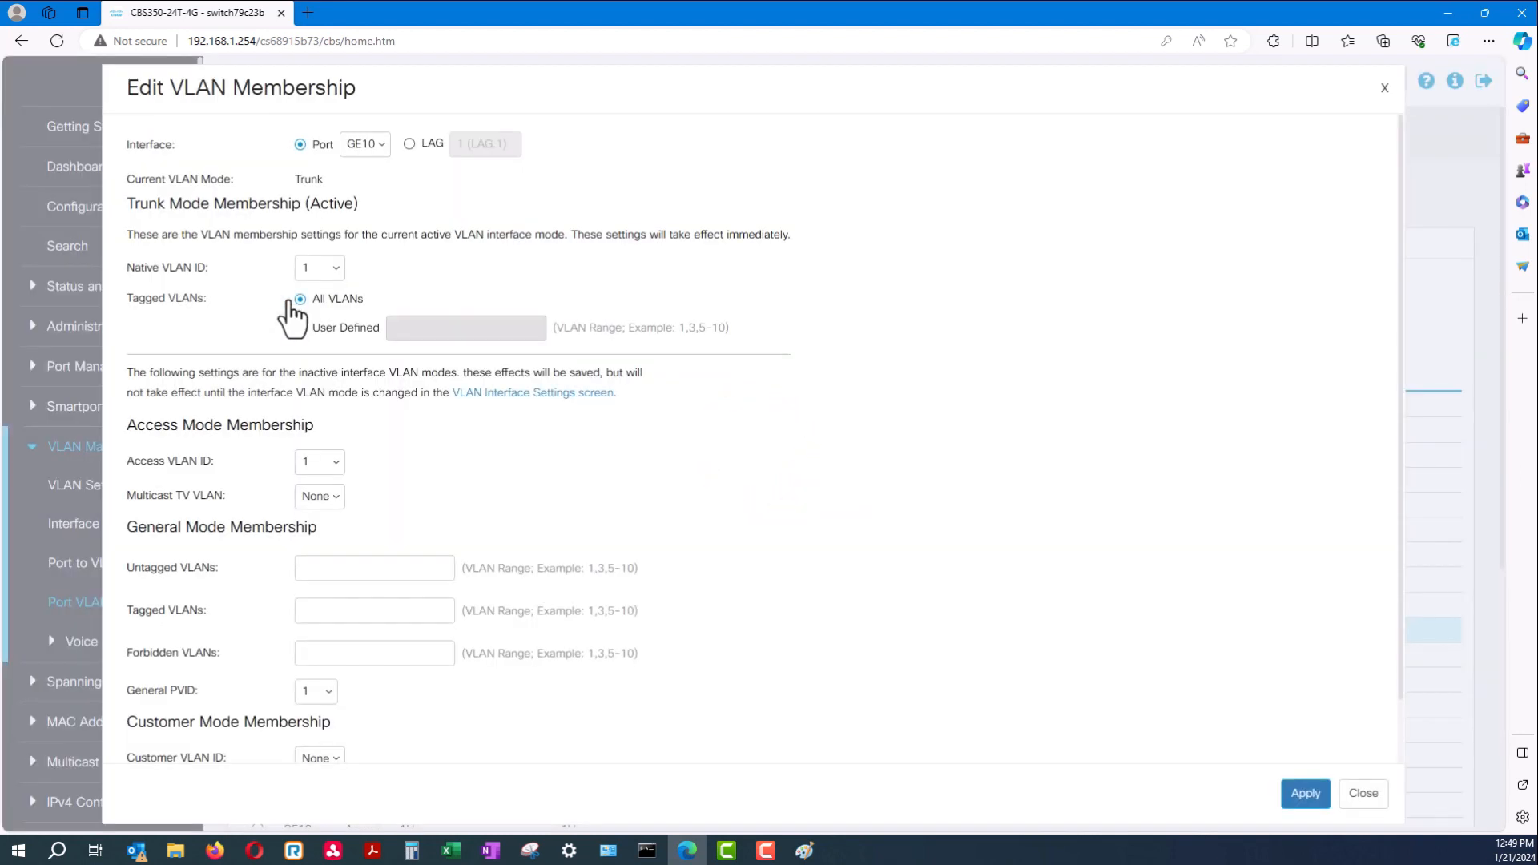
click(327, 269)
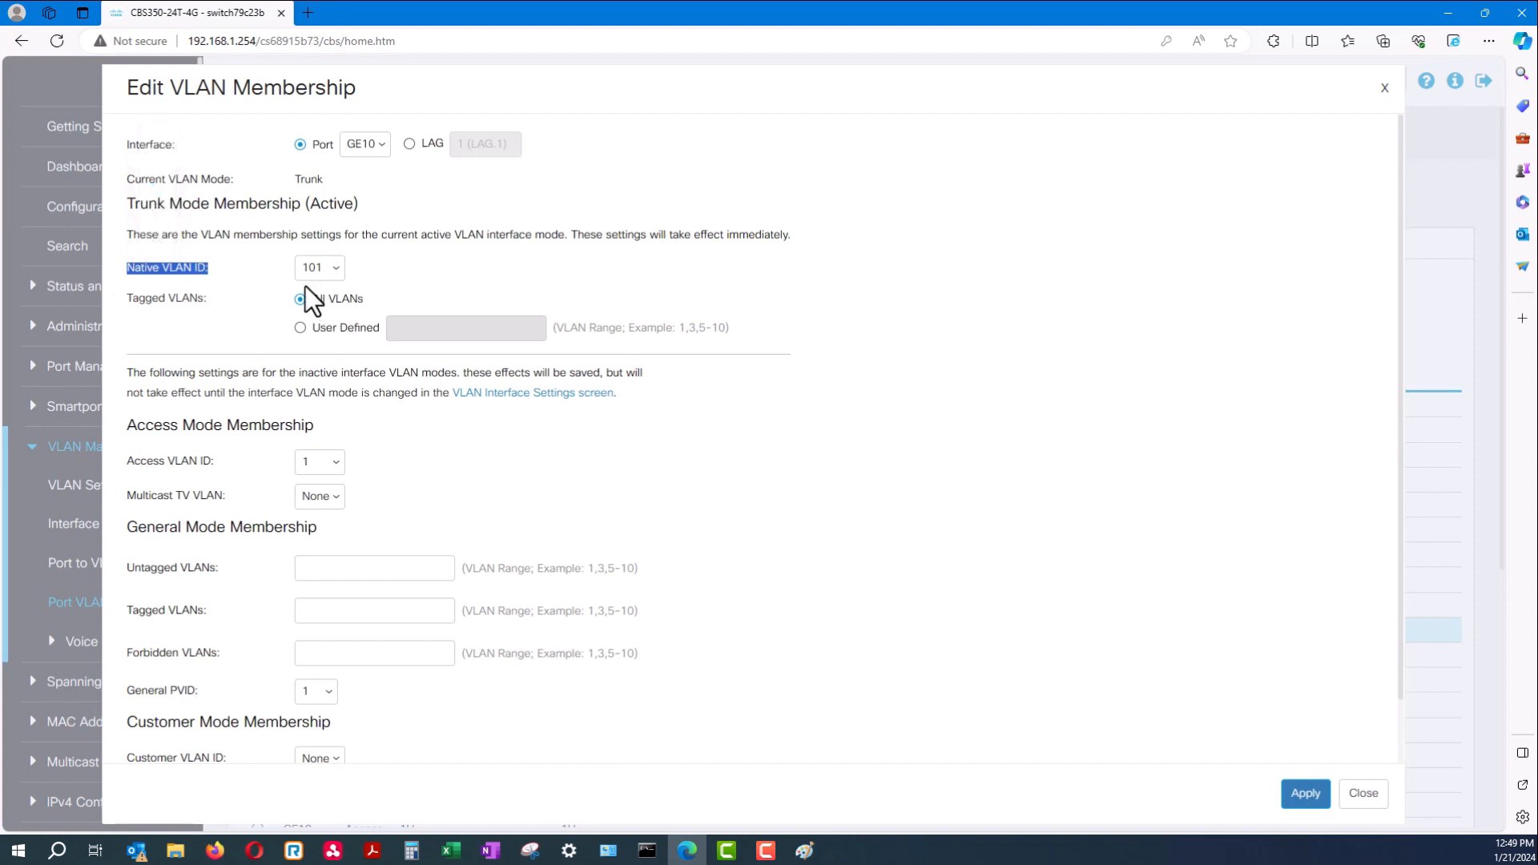
click(300, 330)
click(429, 335)
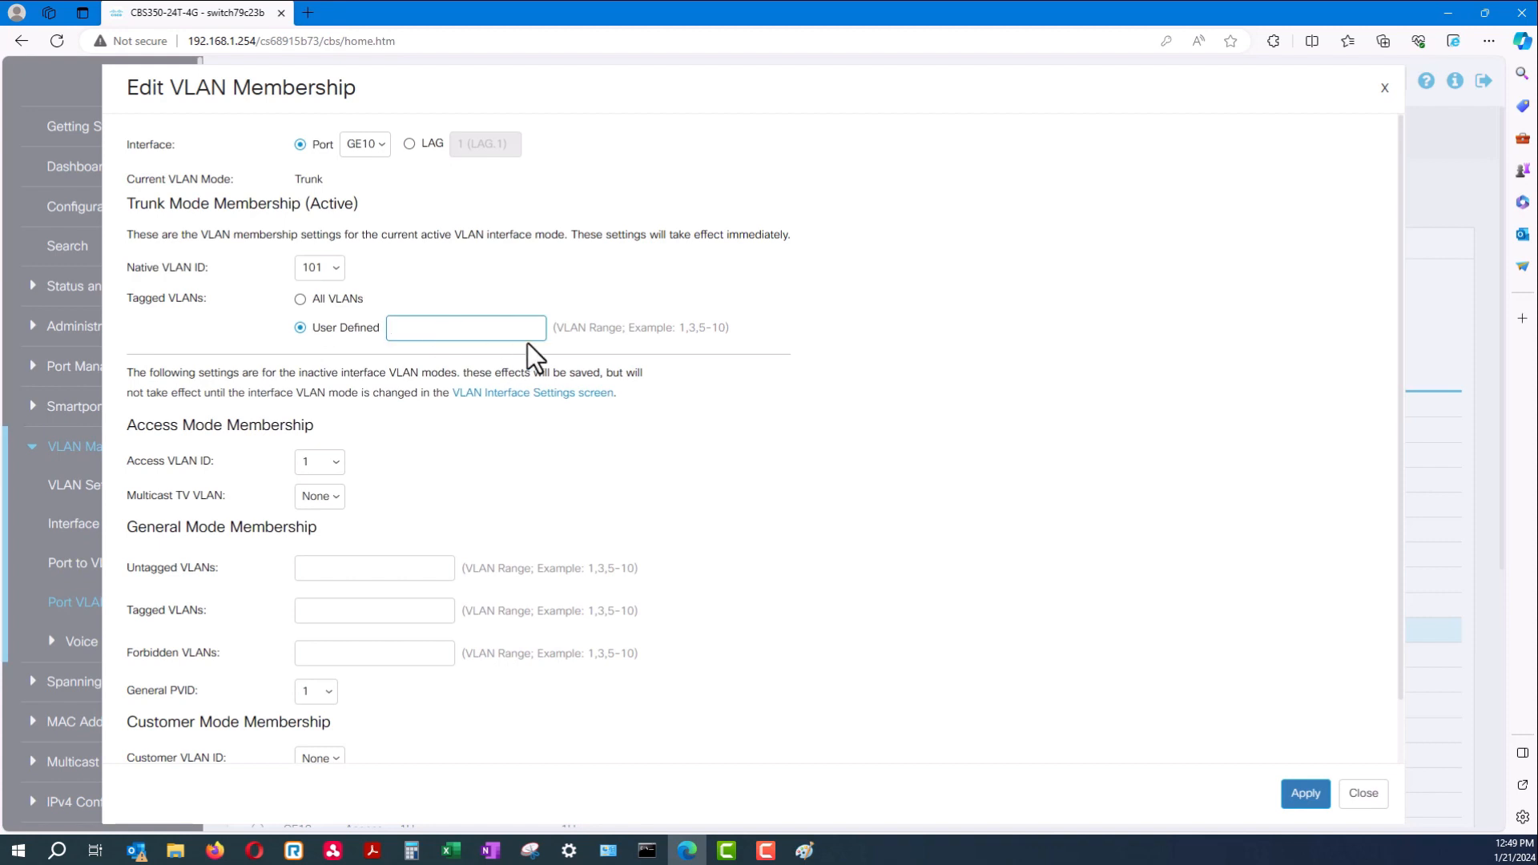
text(104)
click(1305, 793)
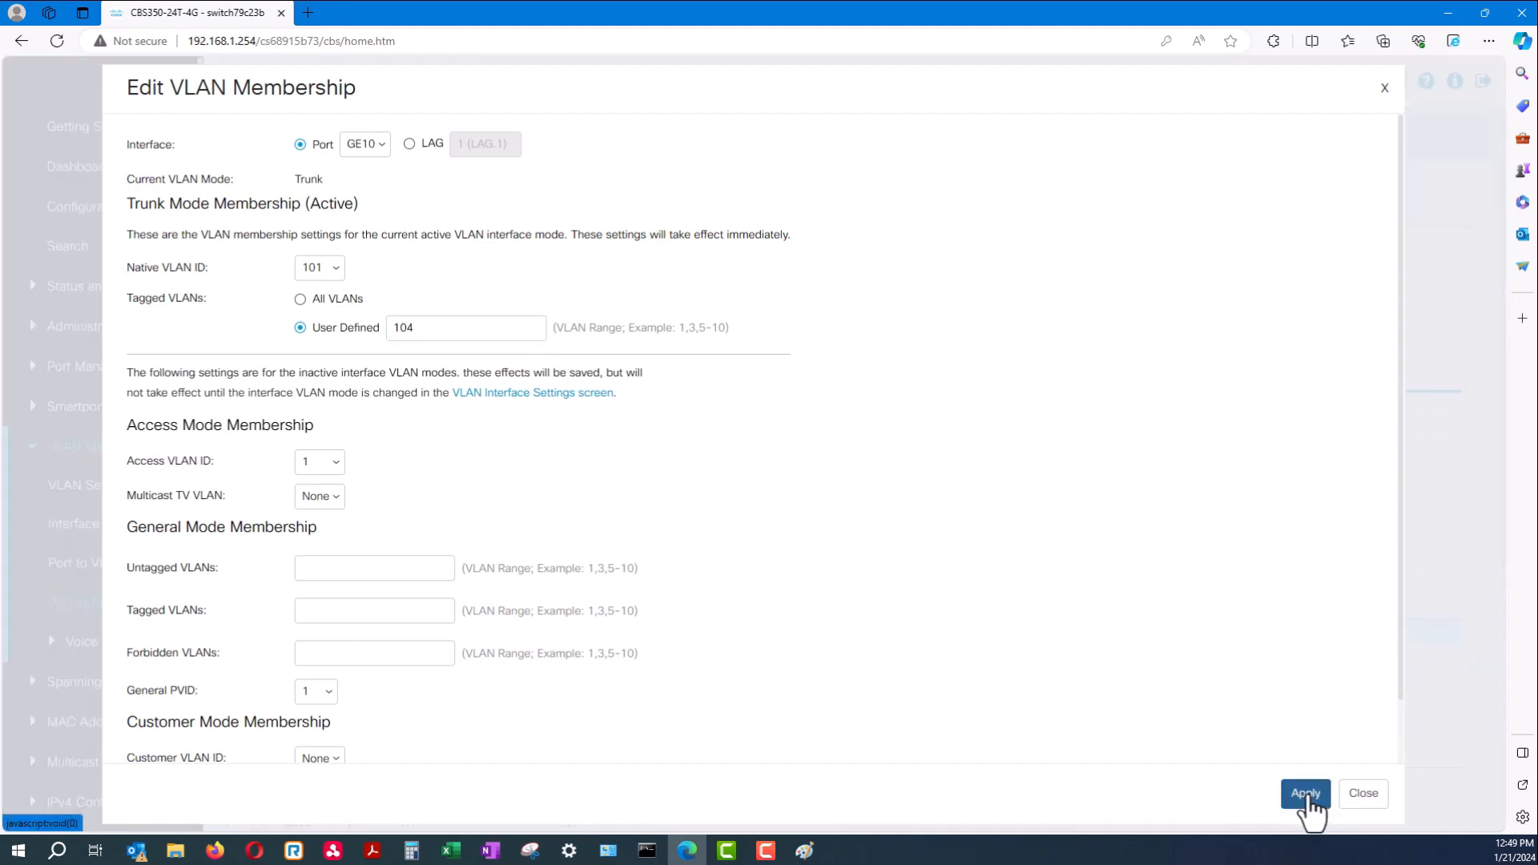
click(1357, 799)
drag(442, 632, 378, 631)
click(397, 641)
double_click(404, 631)
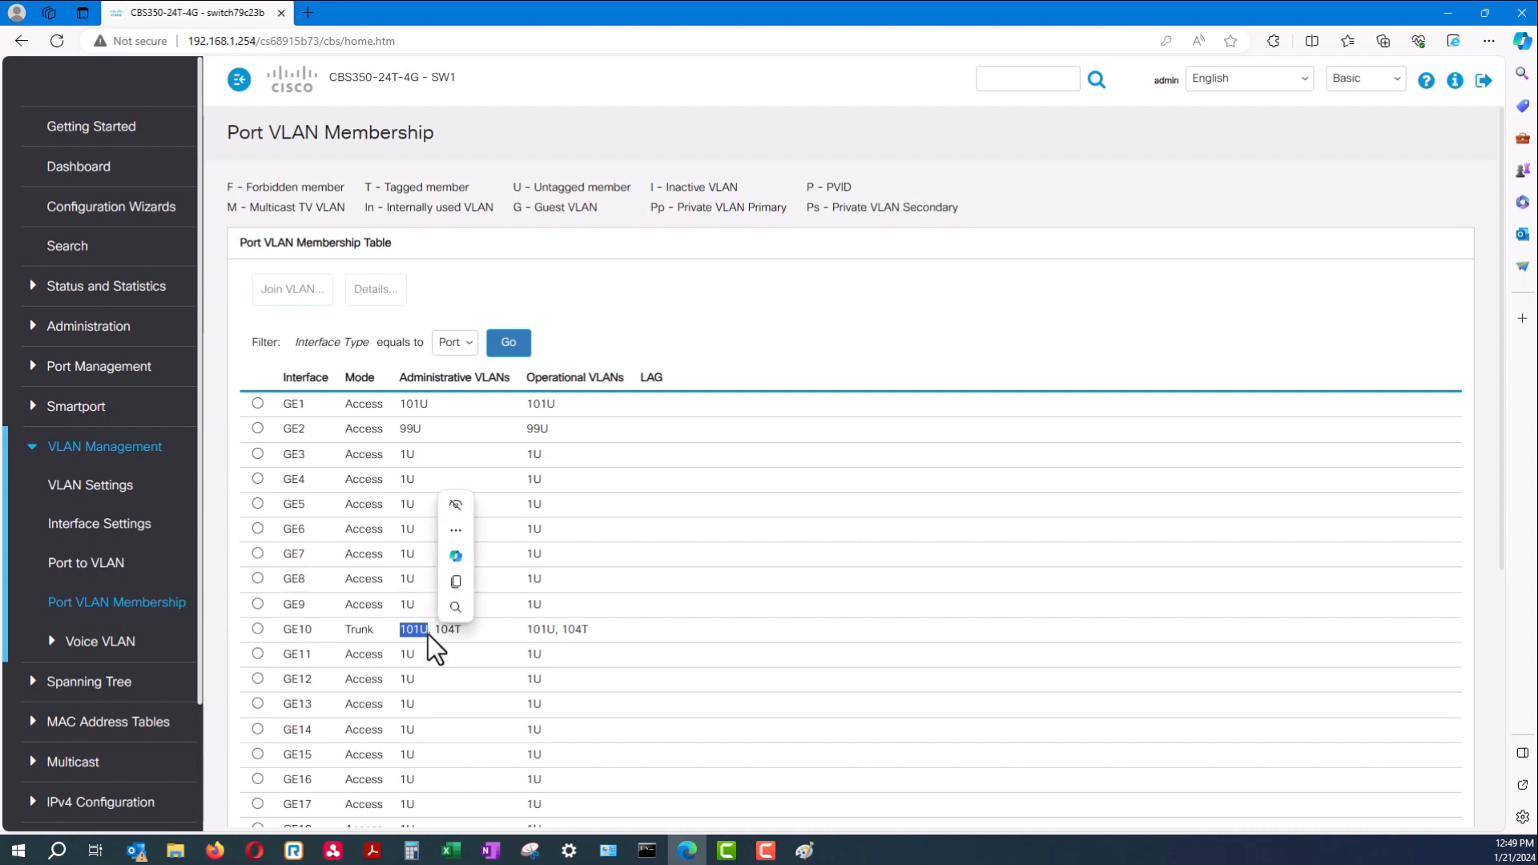
Collapse VLAN Management and open Status and Statistics to reach the System Summary page
click(430, 631)
drag(430, 631, 275, 623)
click(464, 630)
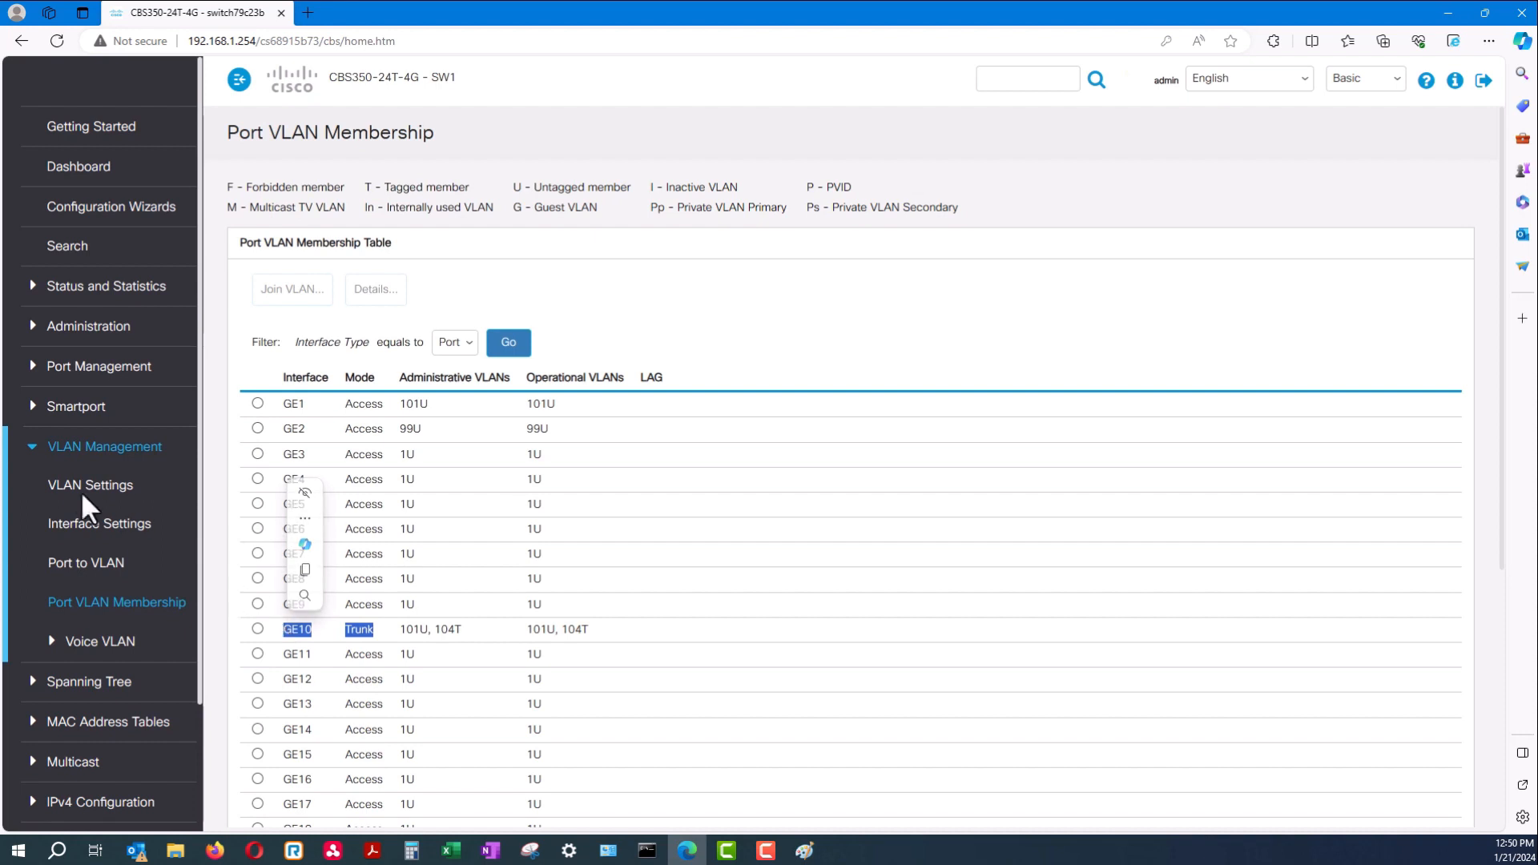
click(34, 455)
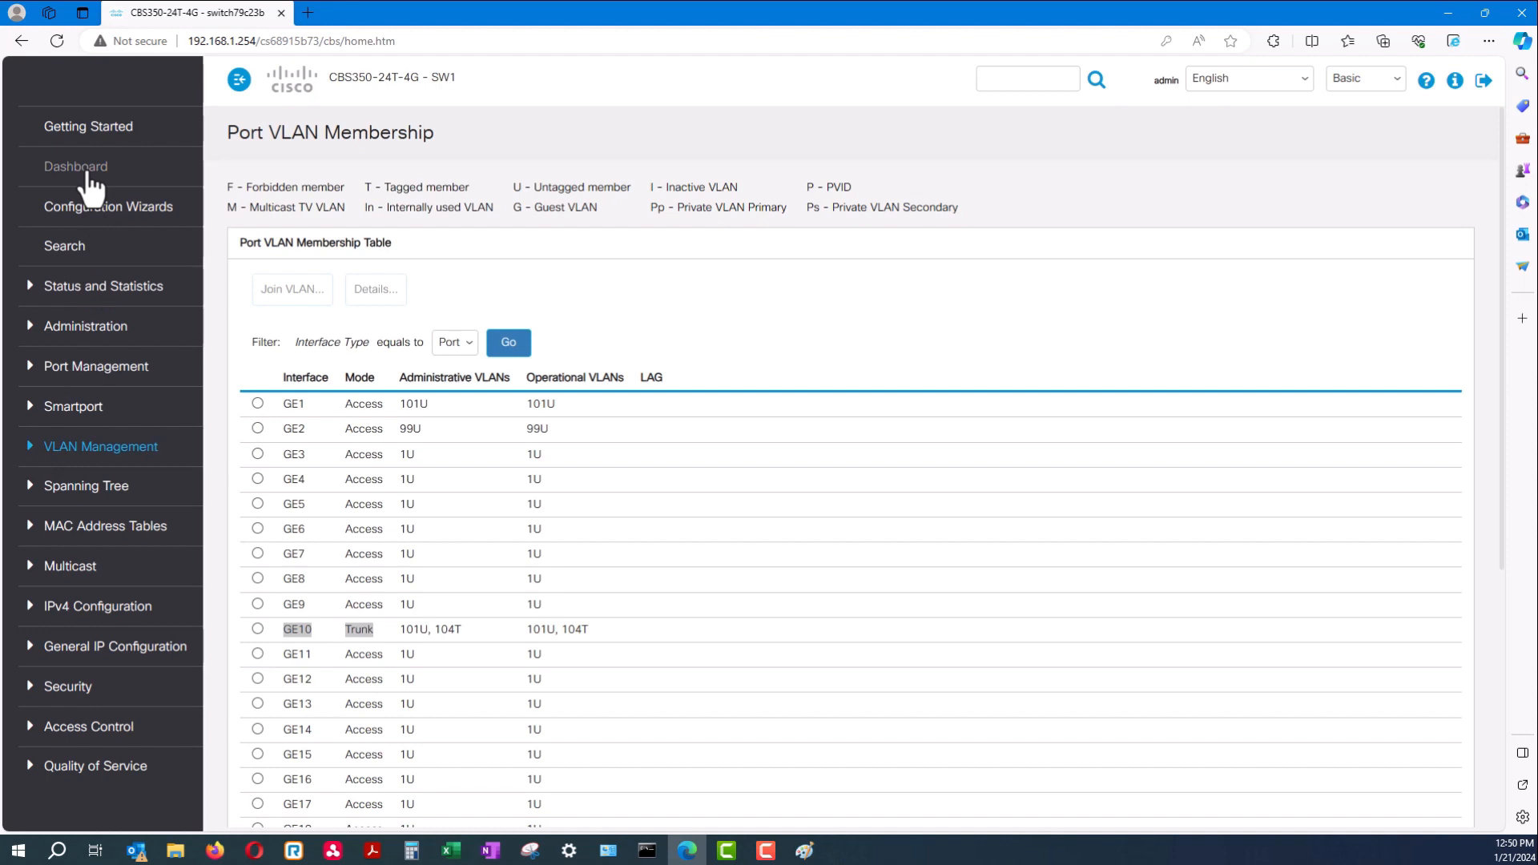
click(94, 302)
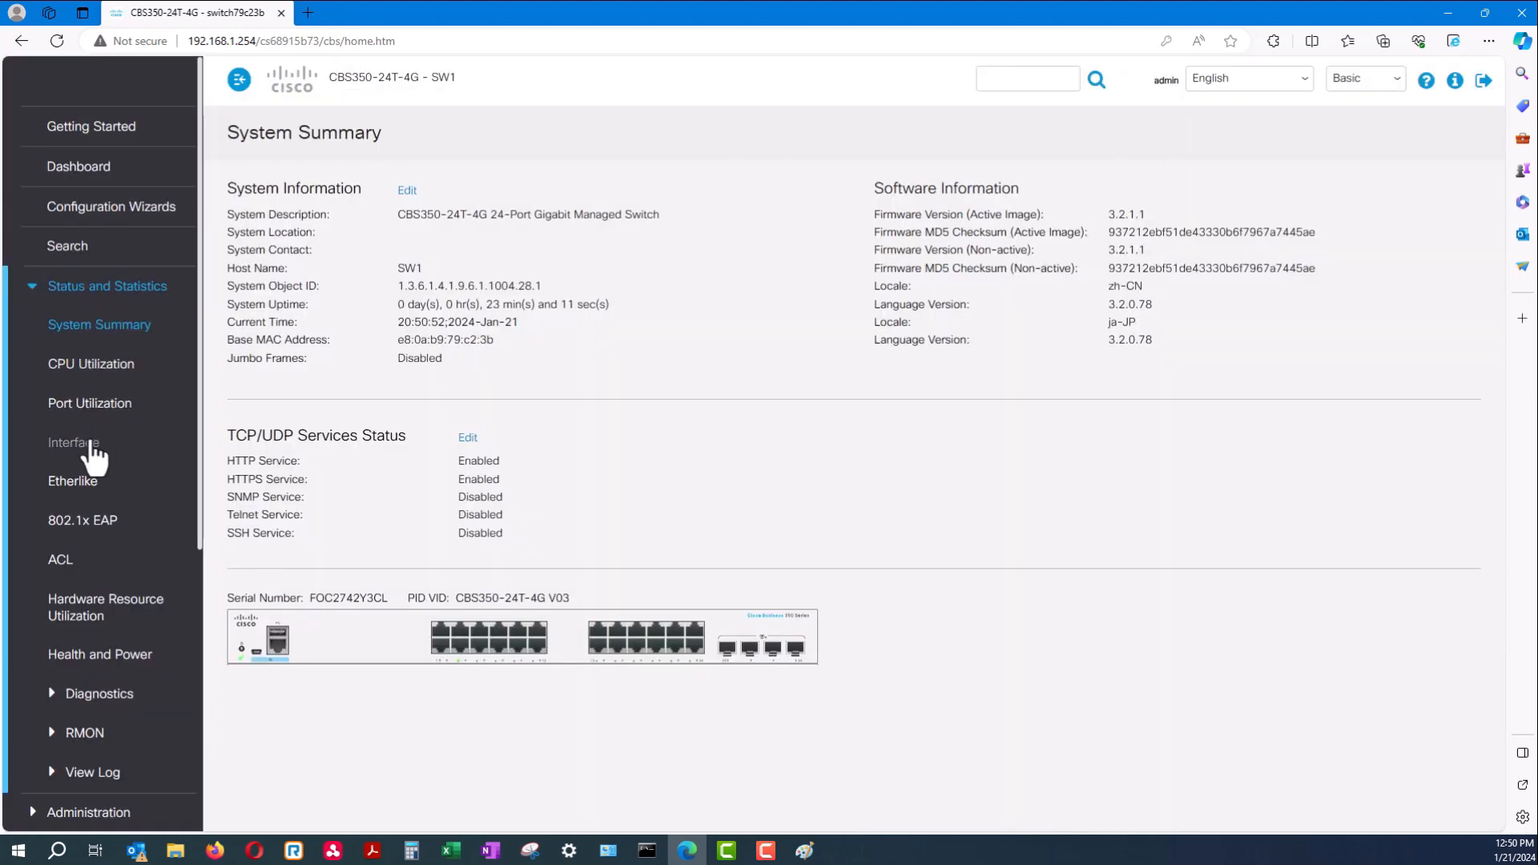
Open the Interface statistics page for GE1, then collapse the Status and Statistics section
click(92, 453)
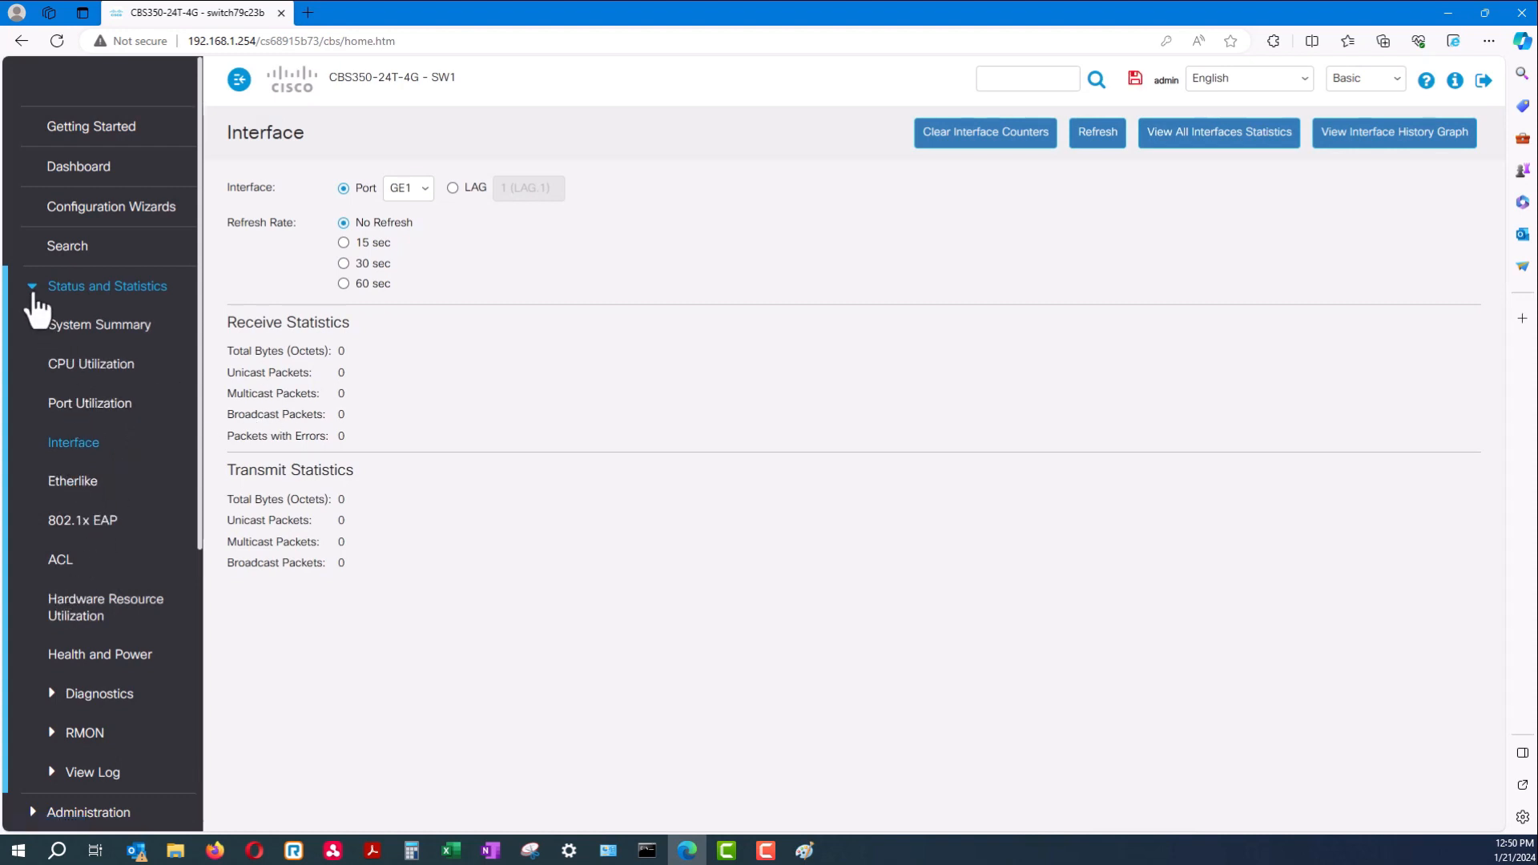
click(34, 295)
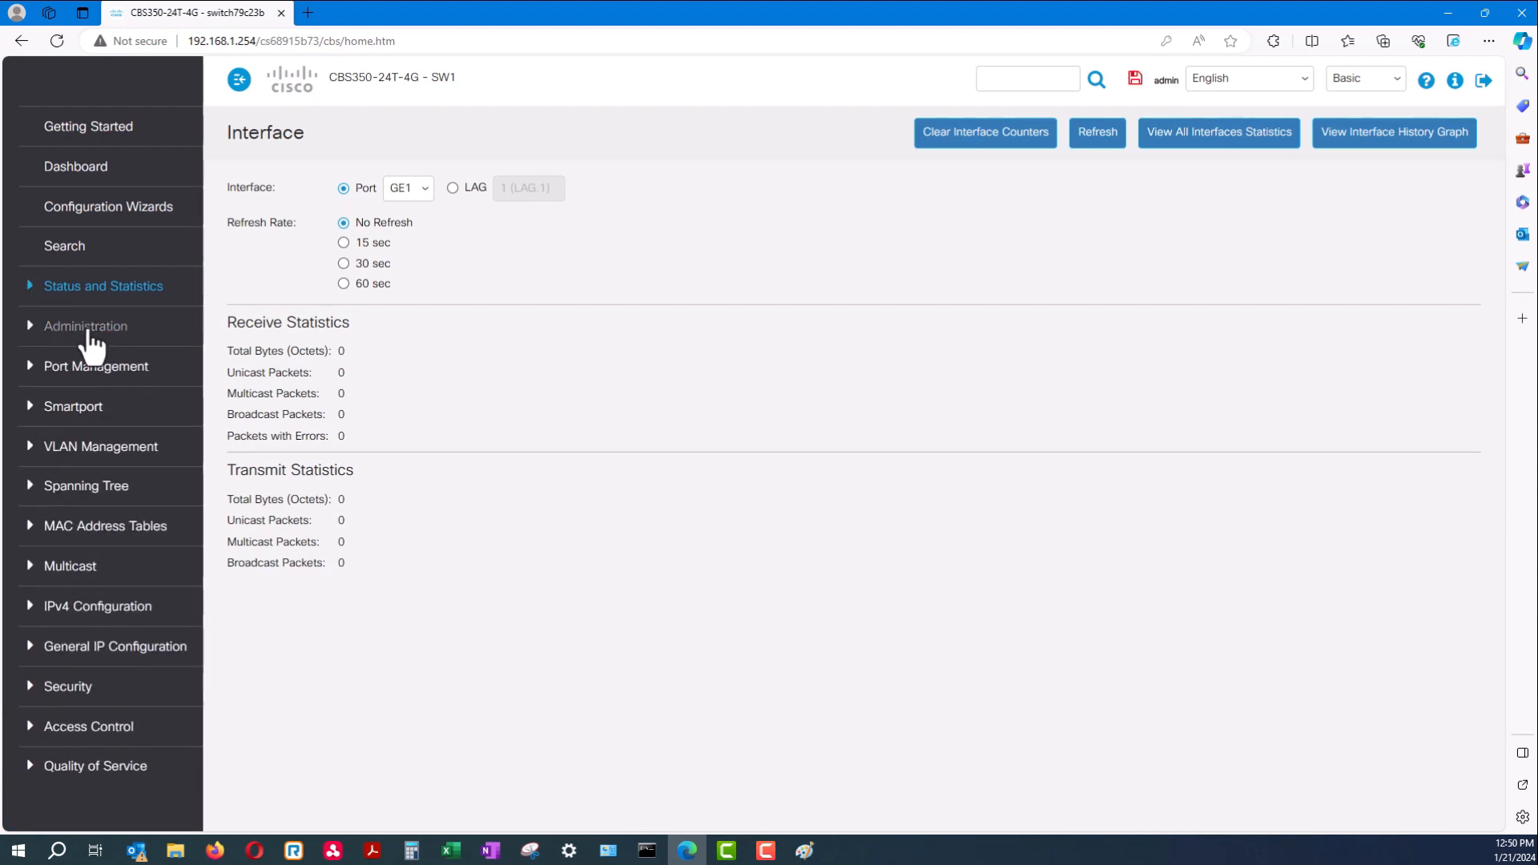
Expand Discovery - LLDP under Administration and open LLDP Neighbor Information
click(101, 329)
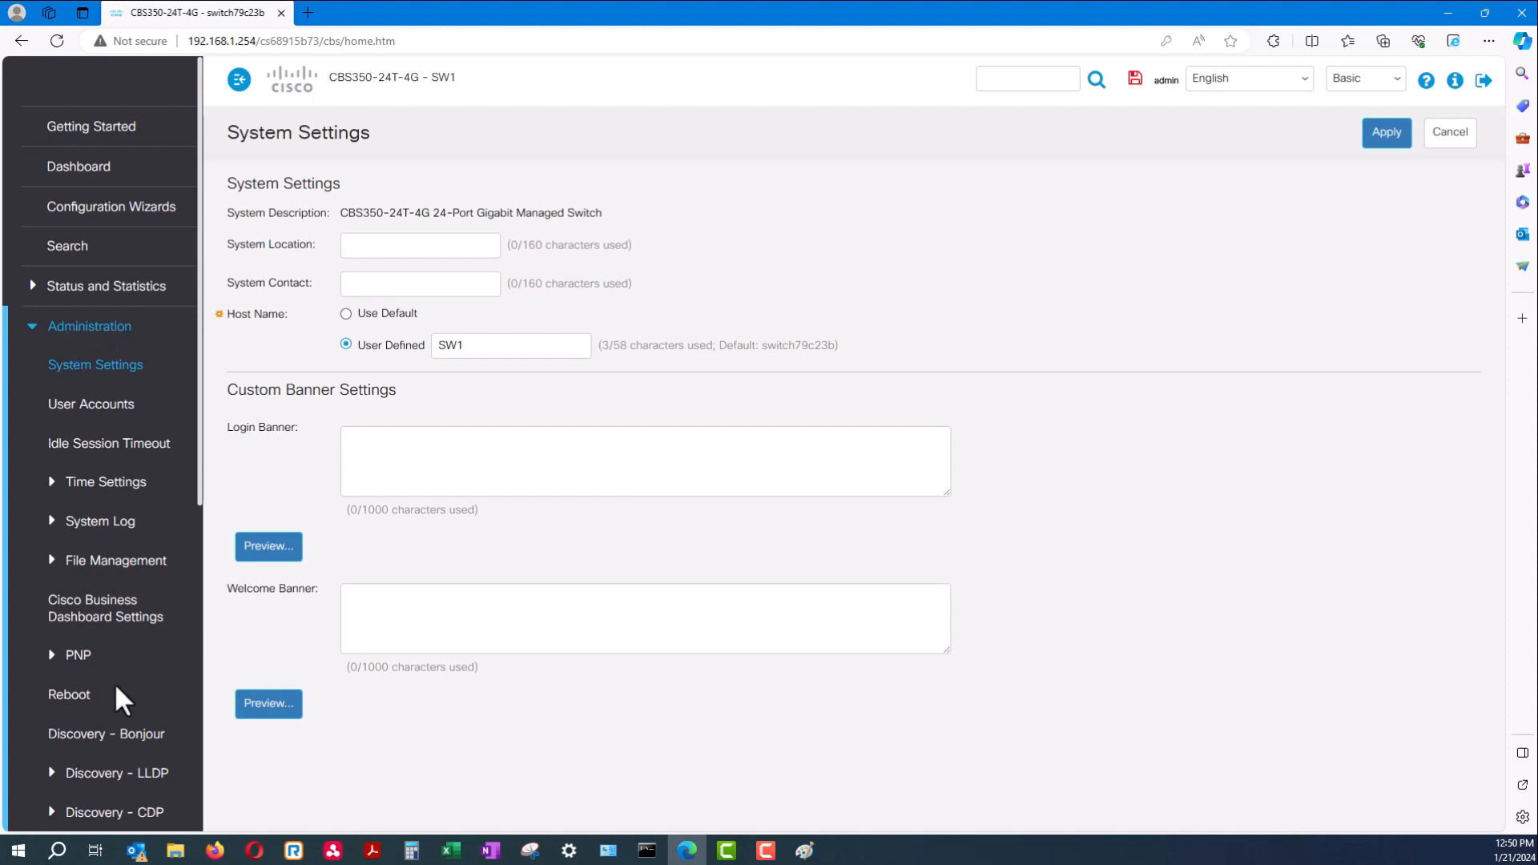
scroll(120, 697, down, 3)
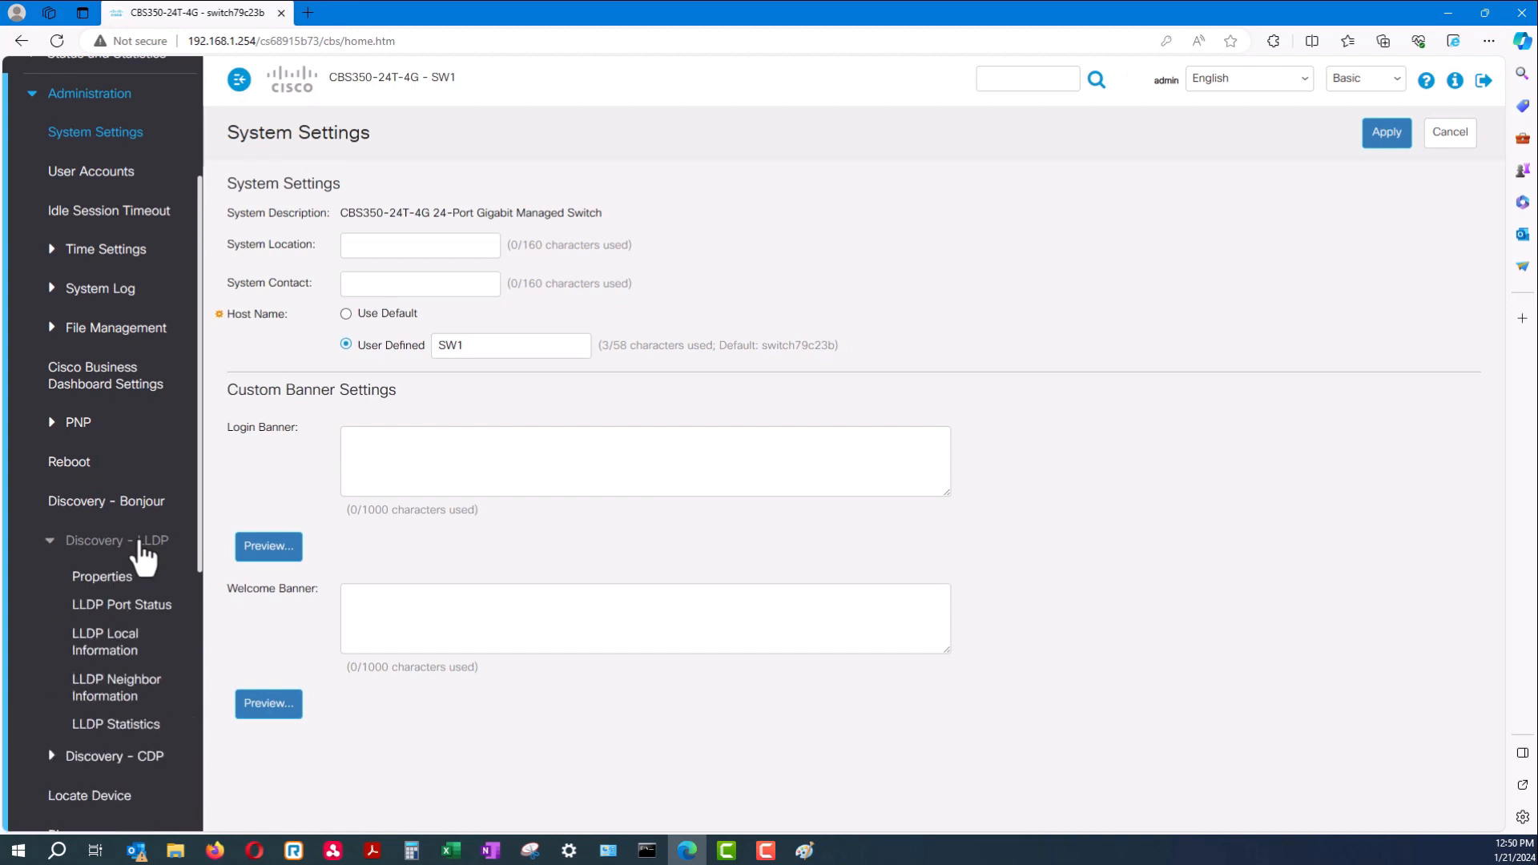
click(50, 543)
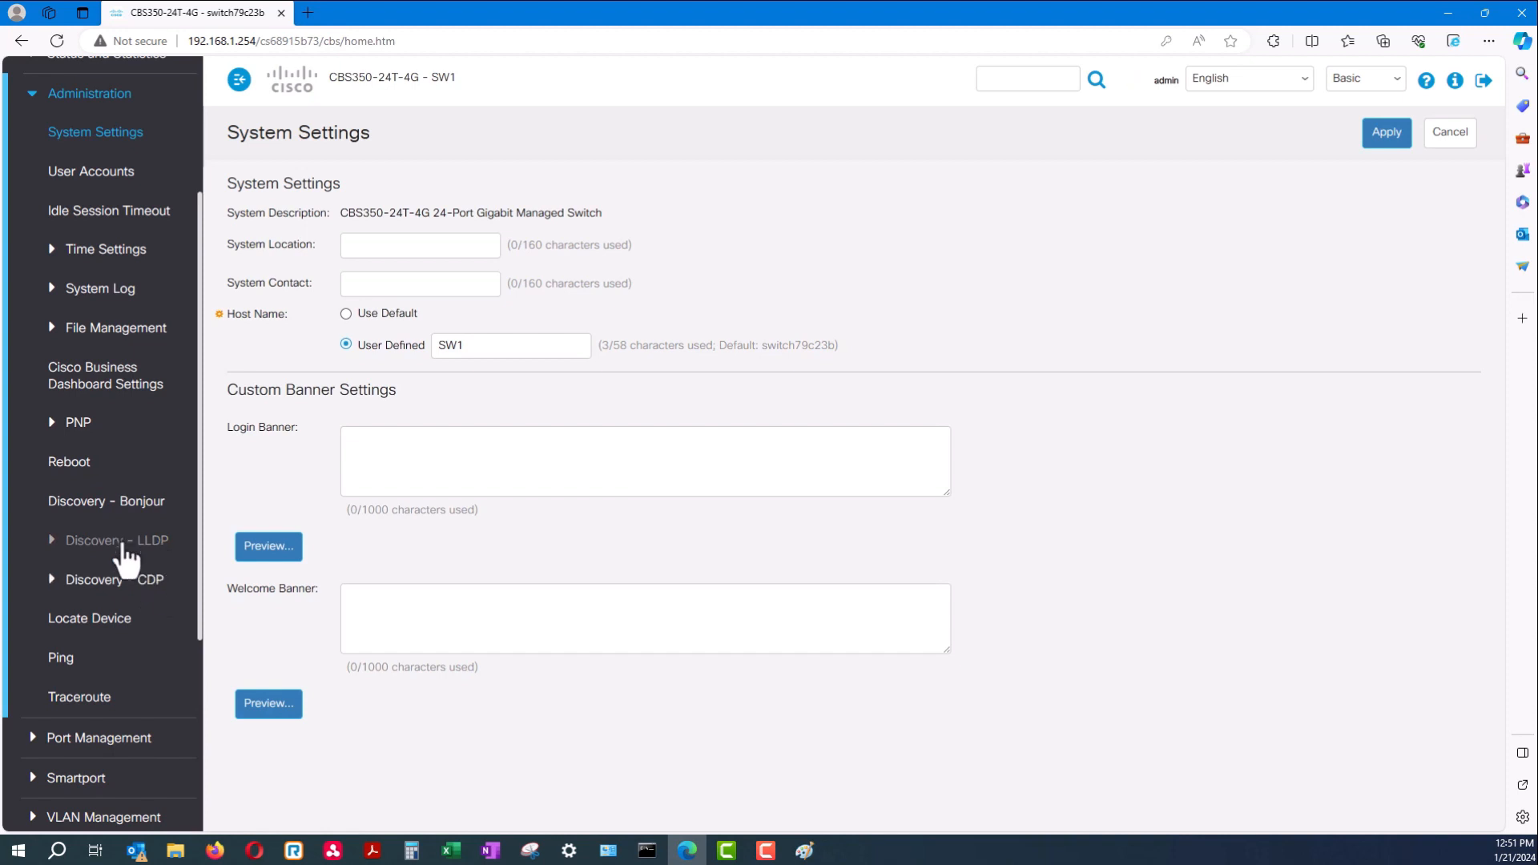
click(119, 548)
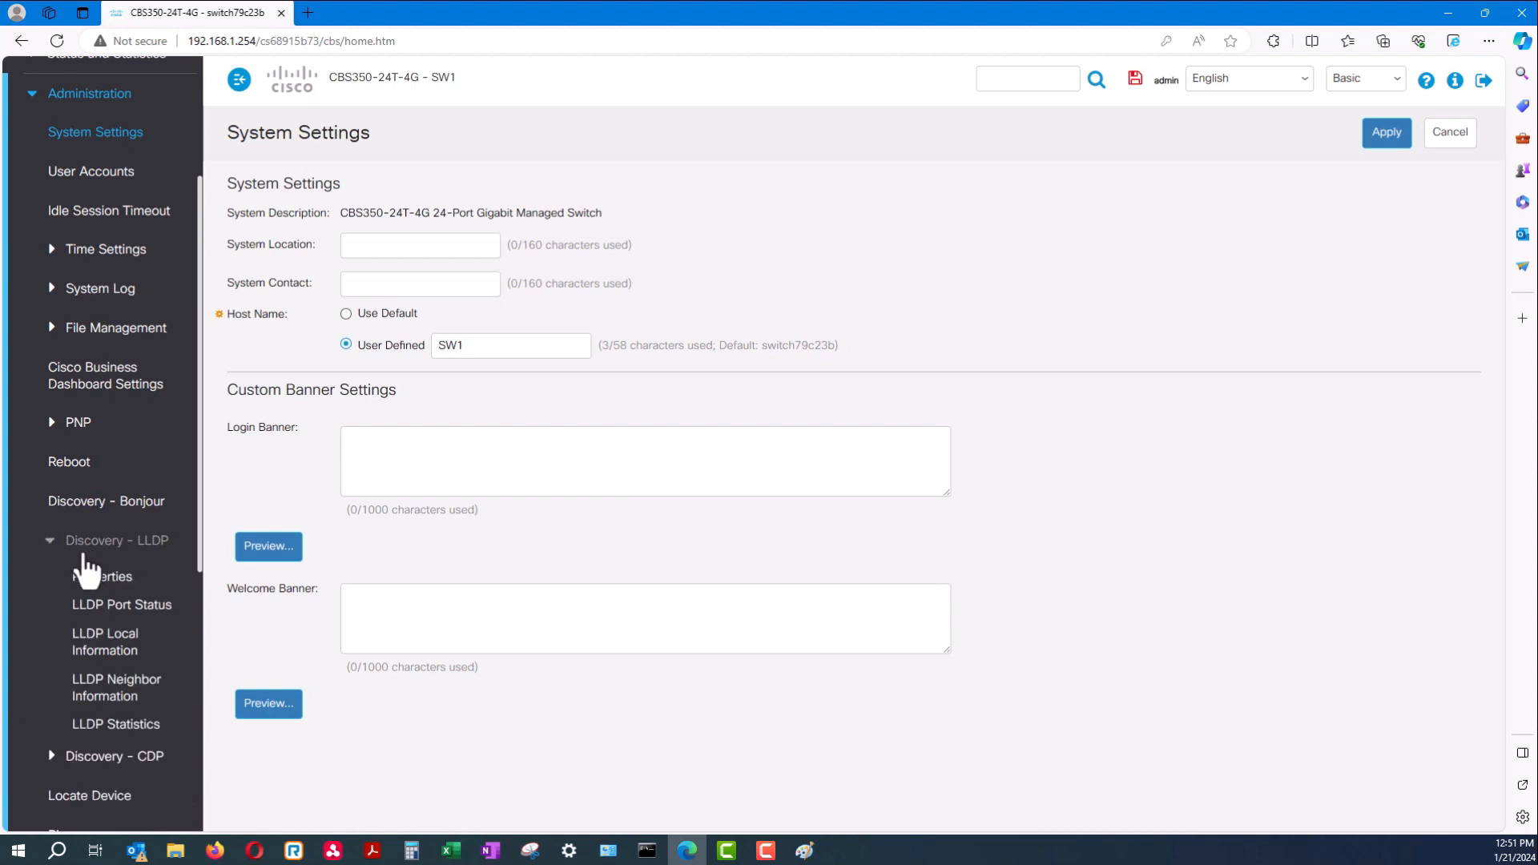
click(116, 697)
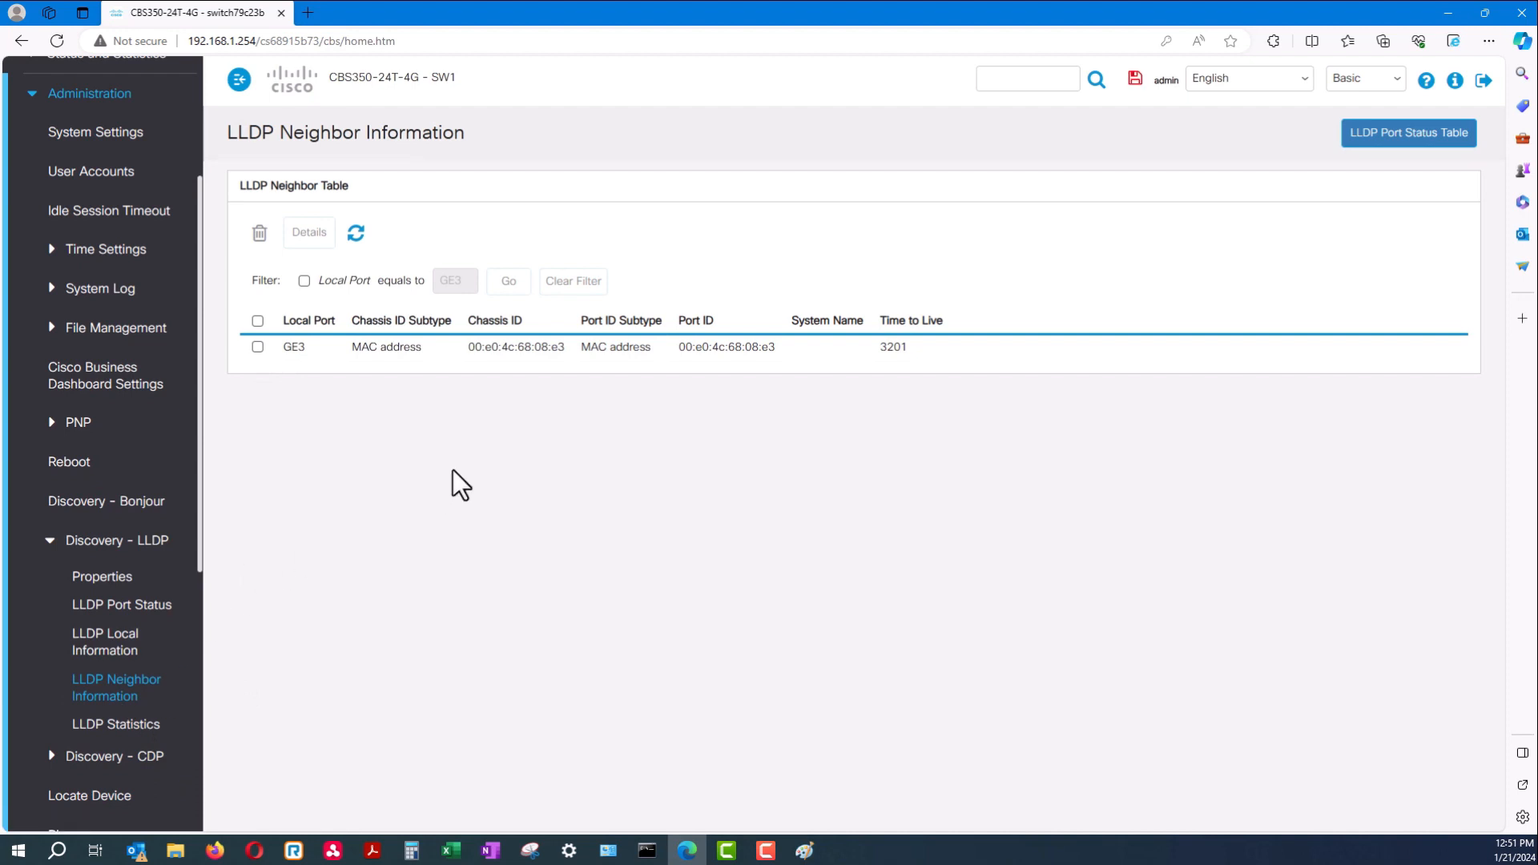
Select the GE3 neighbor entry and open its LLDP details
drag(778, 350, 679, 350)
drag(417, 350, 299, 349)
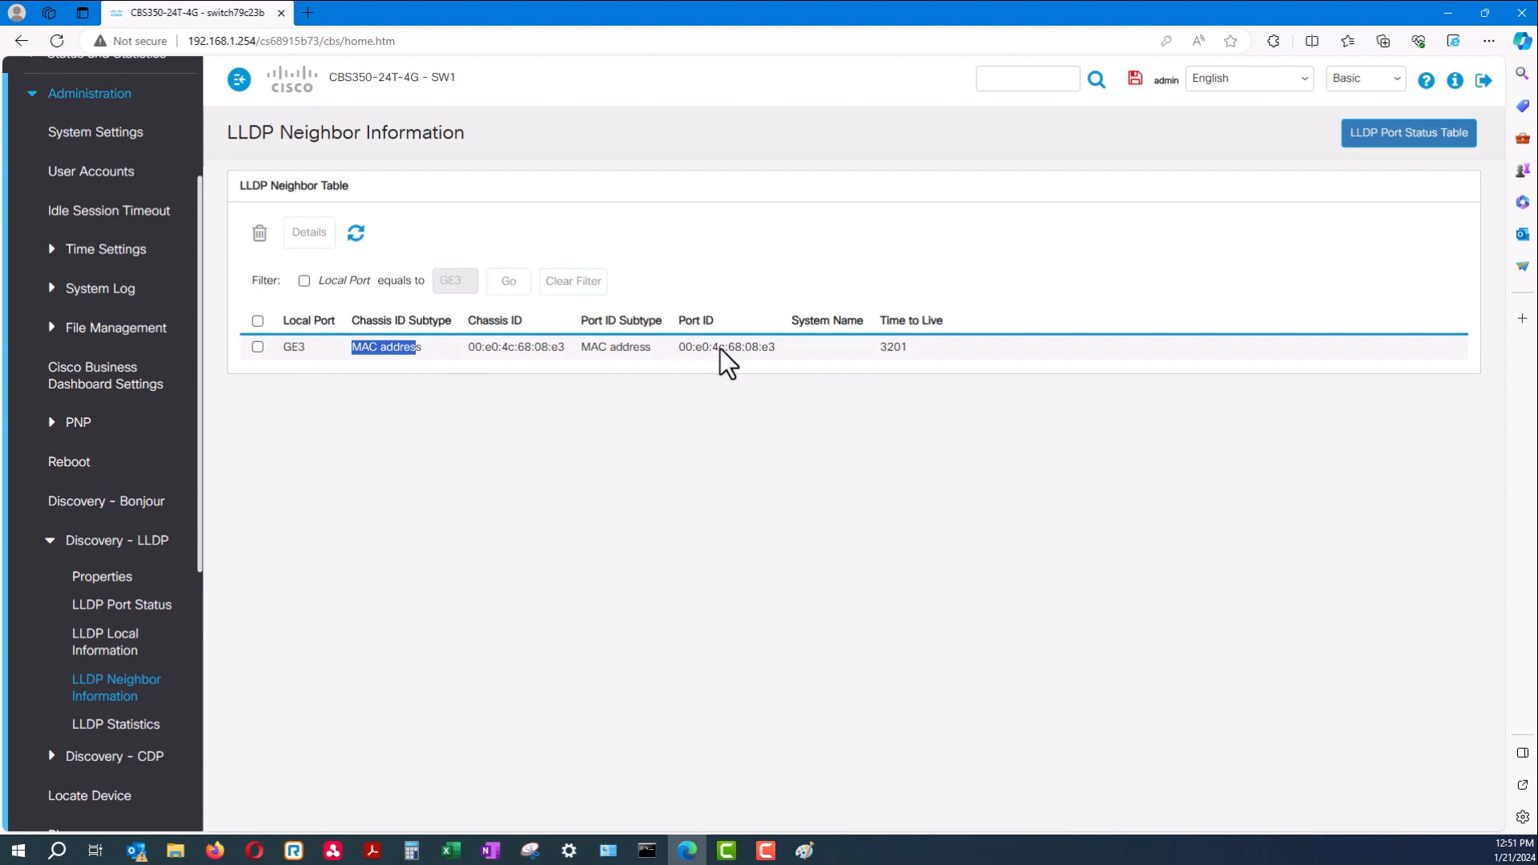
drag(766, 350, 680, 347)
click(257, 346)
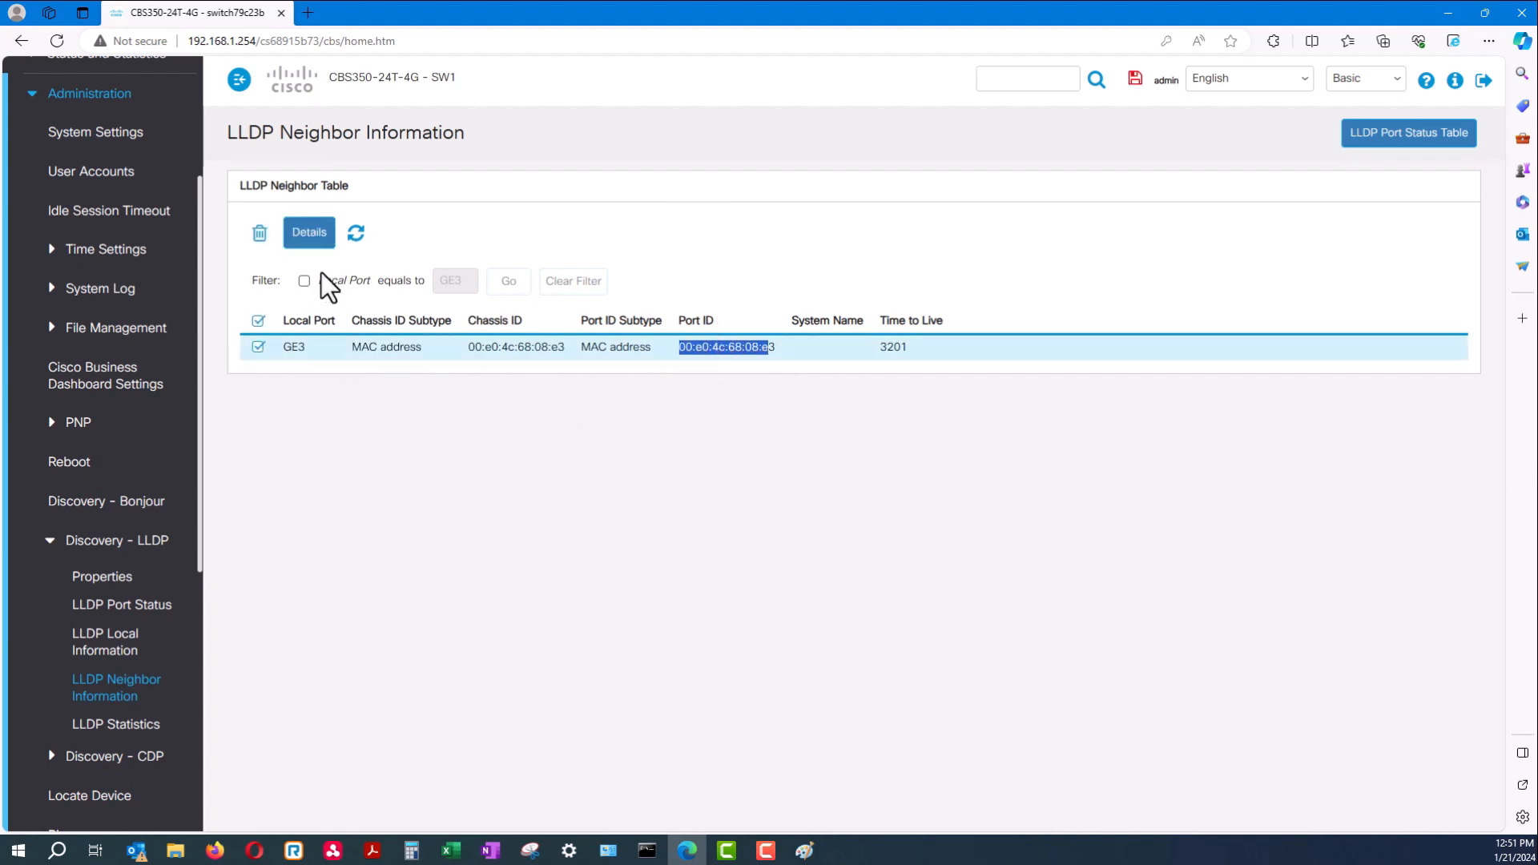
click(311, 237)
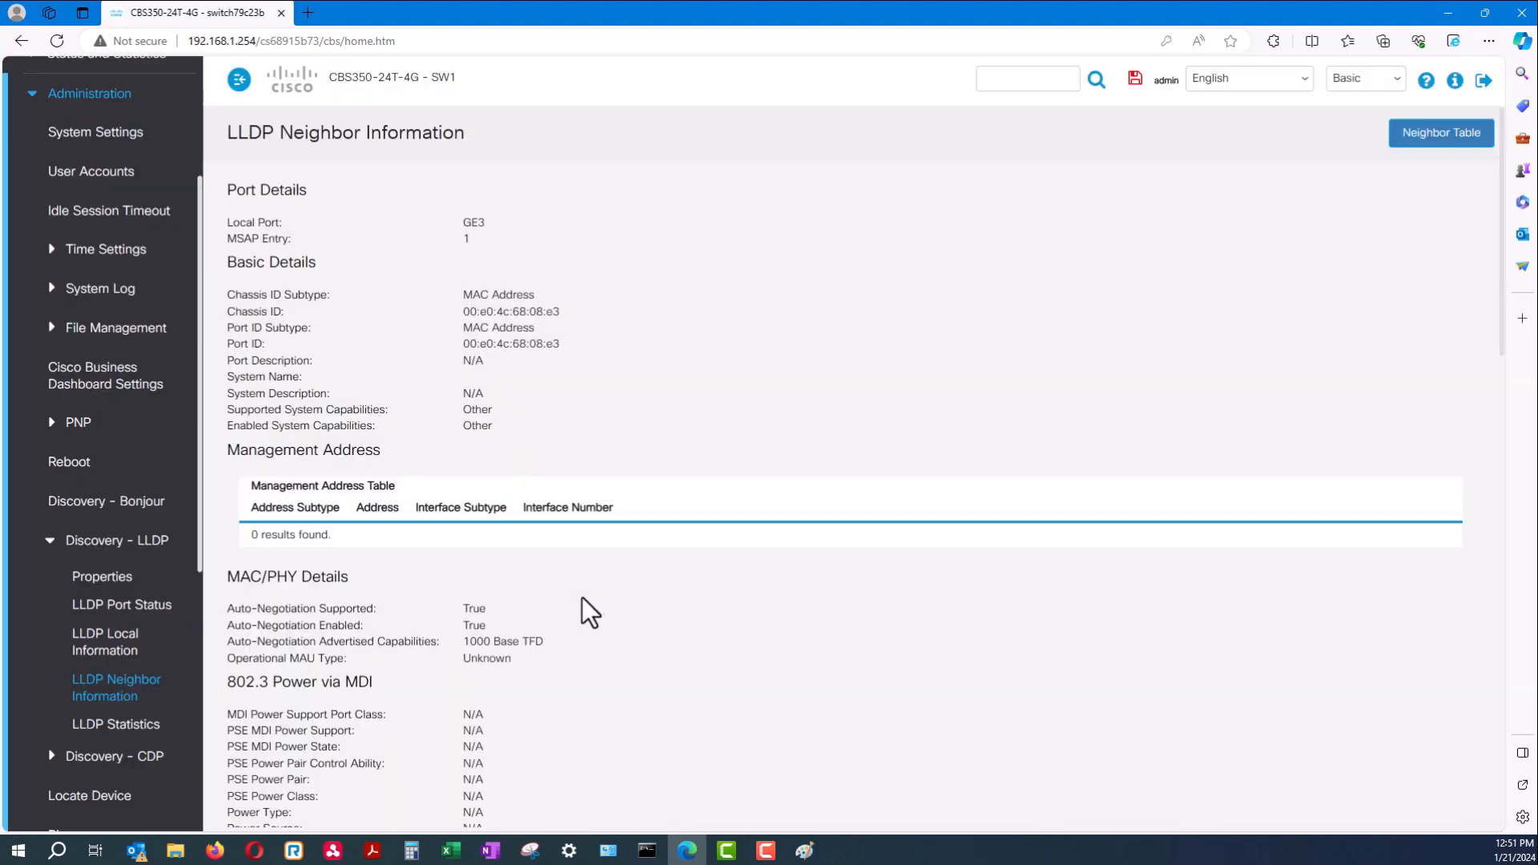
Scroll through the GE3 neighbor details, then collapse the Discovery - LLDP and Administration groups
scroll(564, 436, down, 9)
scroll(564, 437, down, 10)
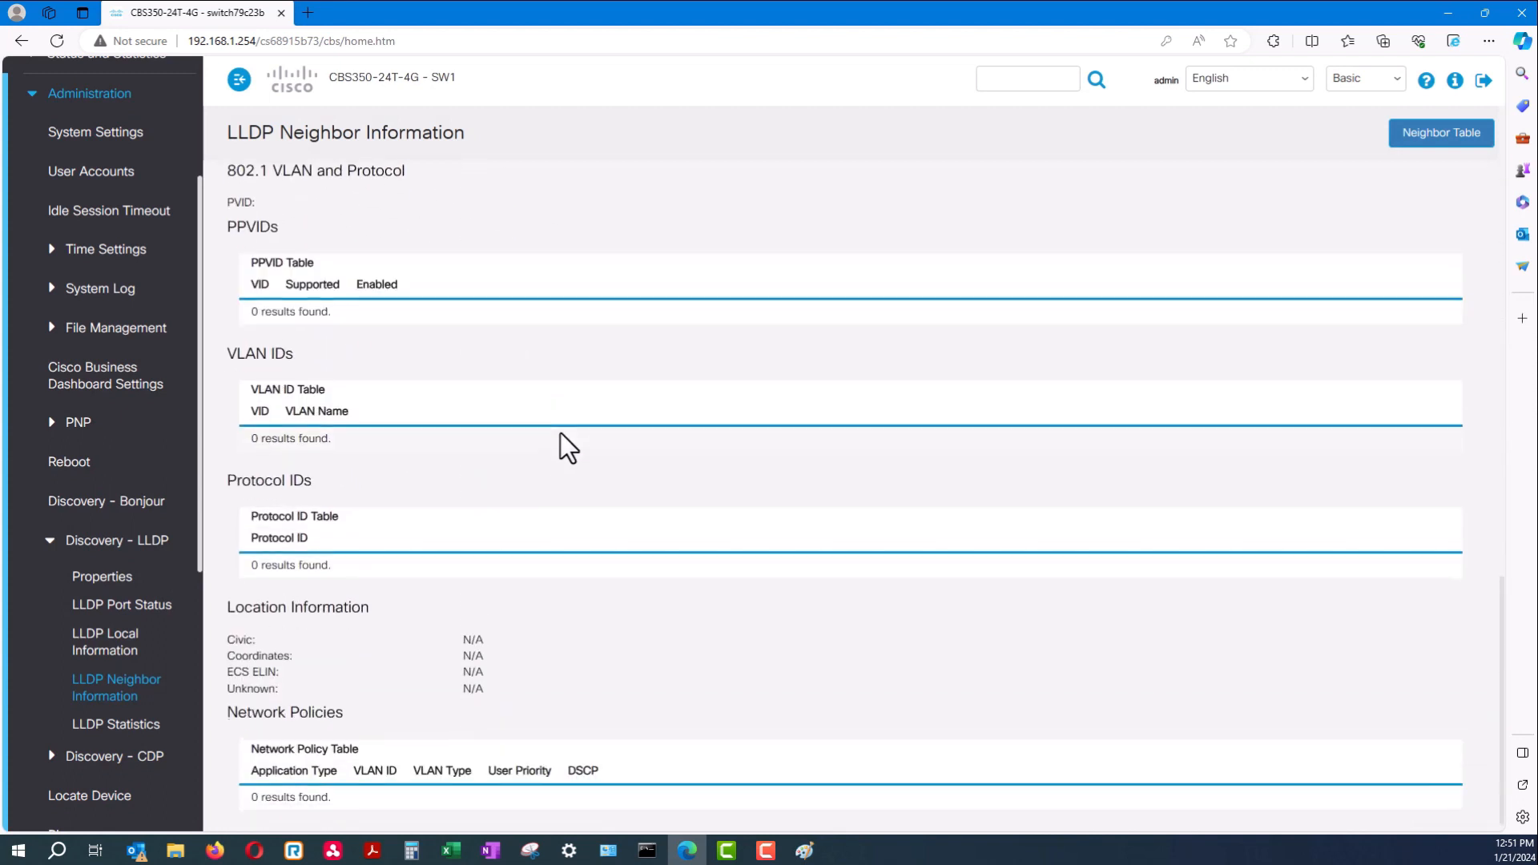
scroll(570, 477, up, 10)
scroll(571, 470, up, 8)
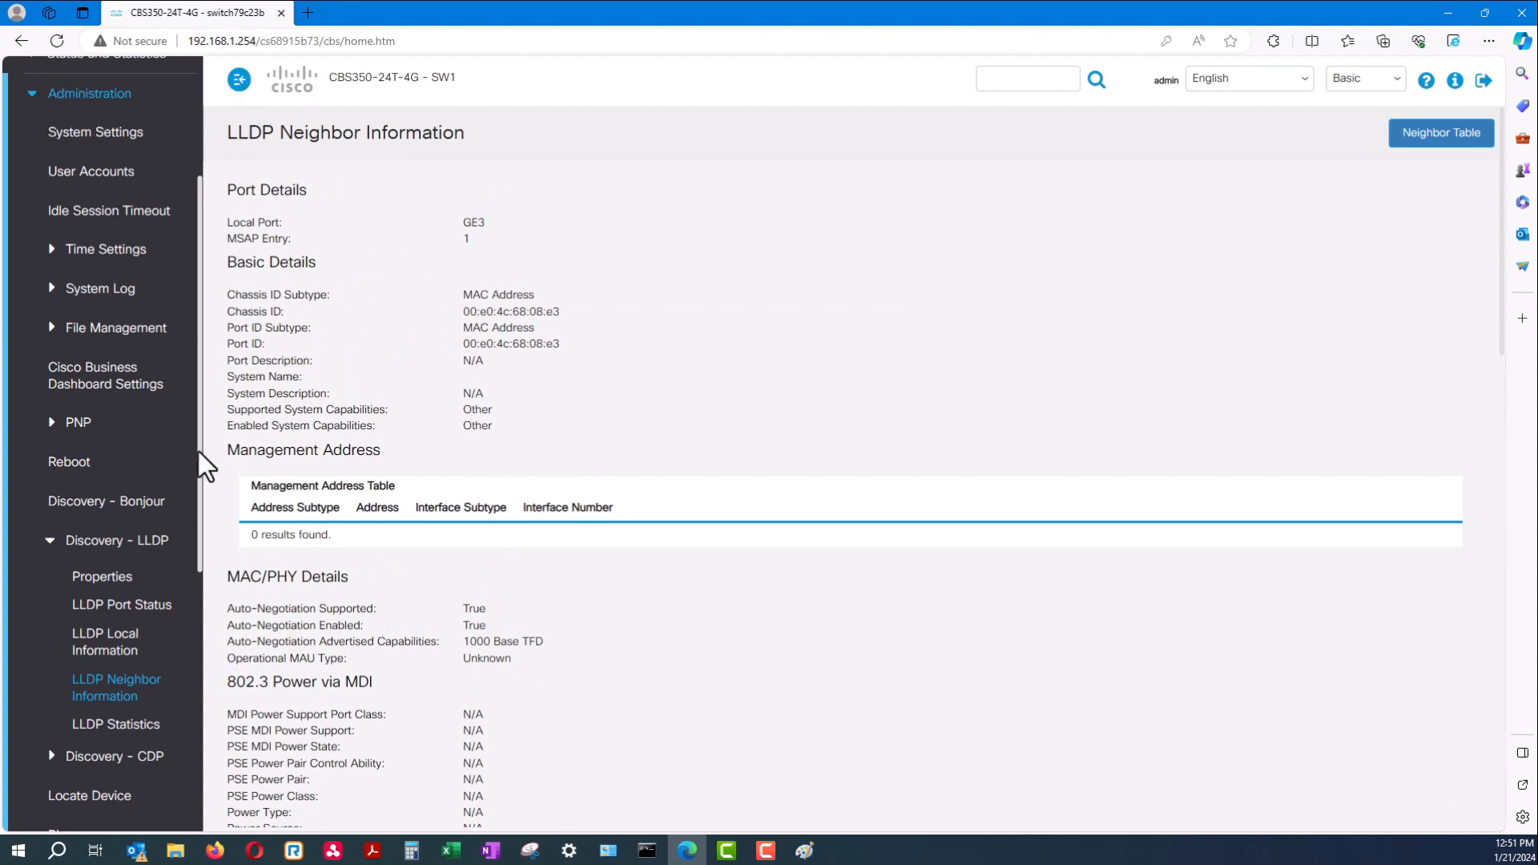
click(51, 542)
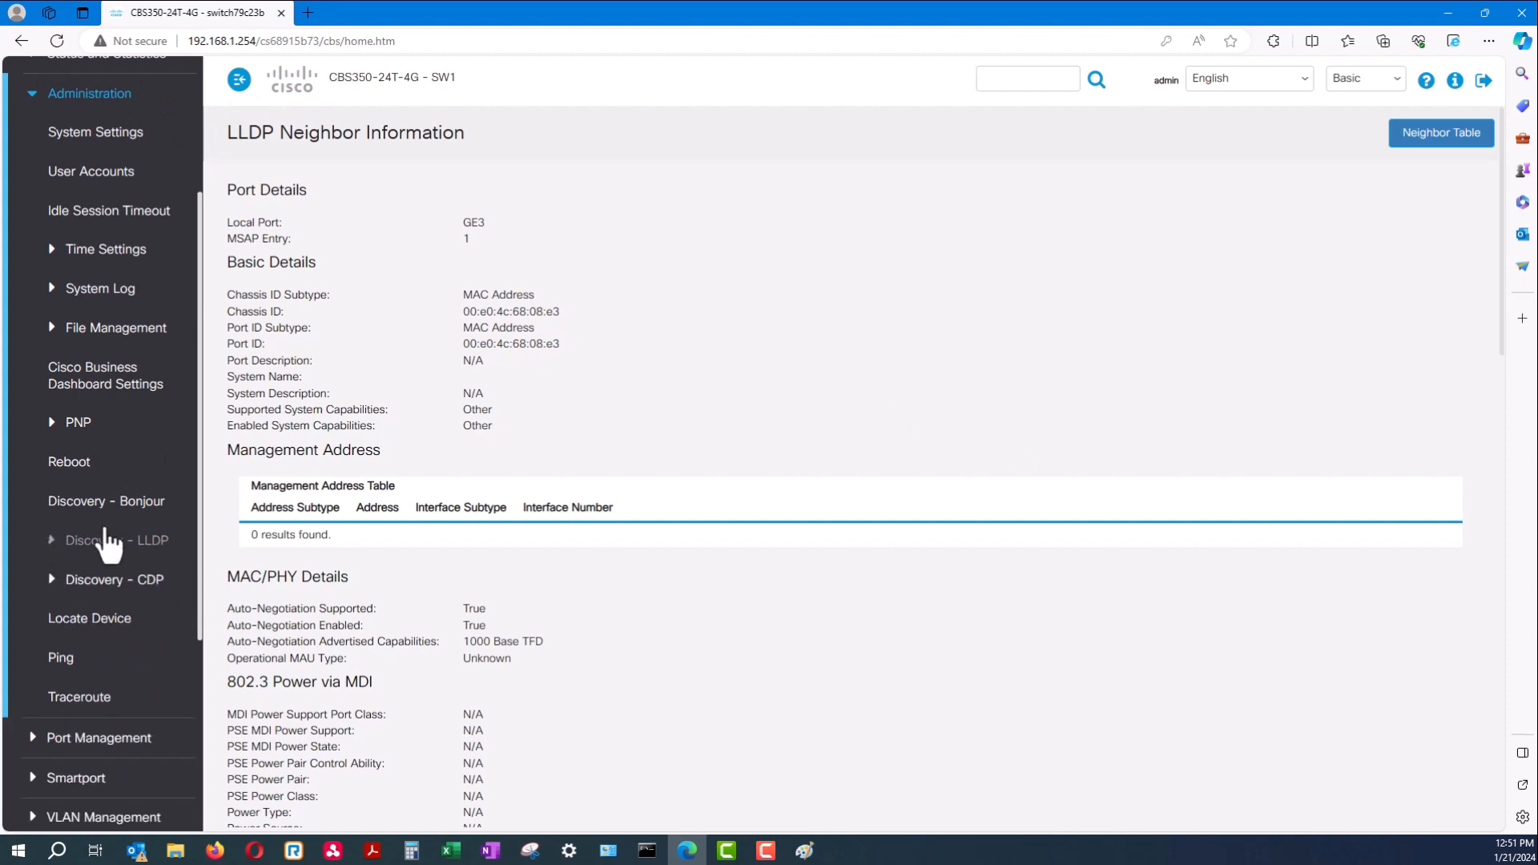
scroll(112, 577, up, 3)
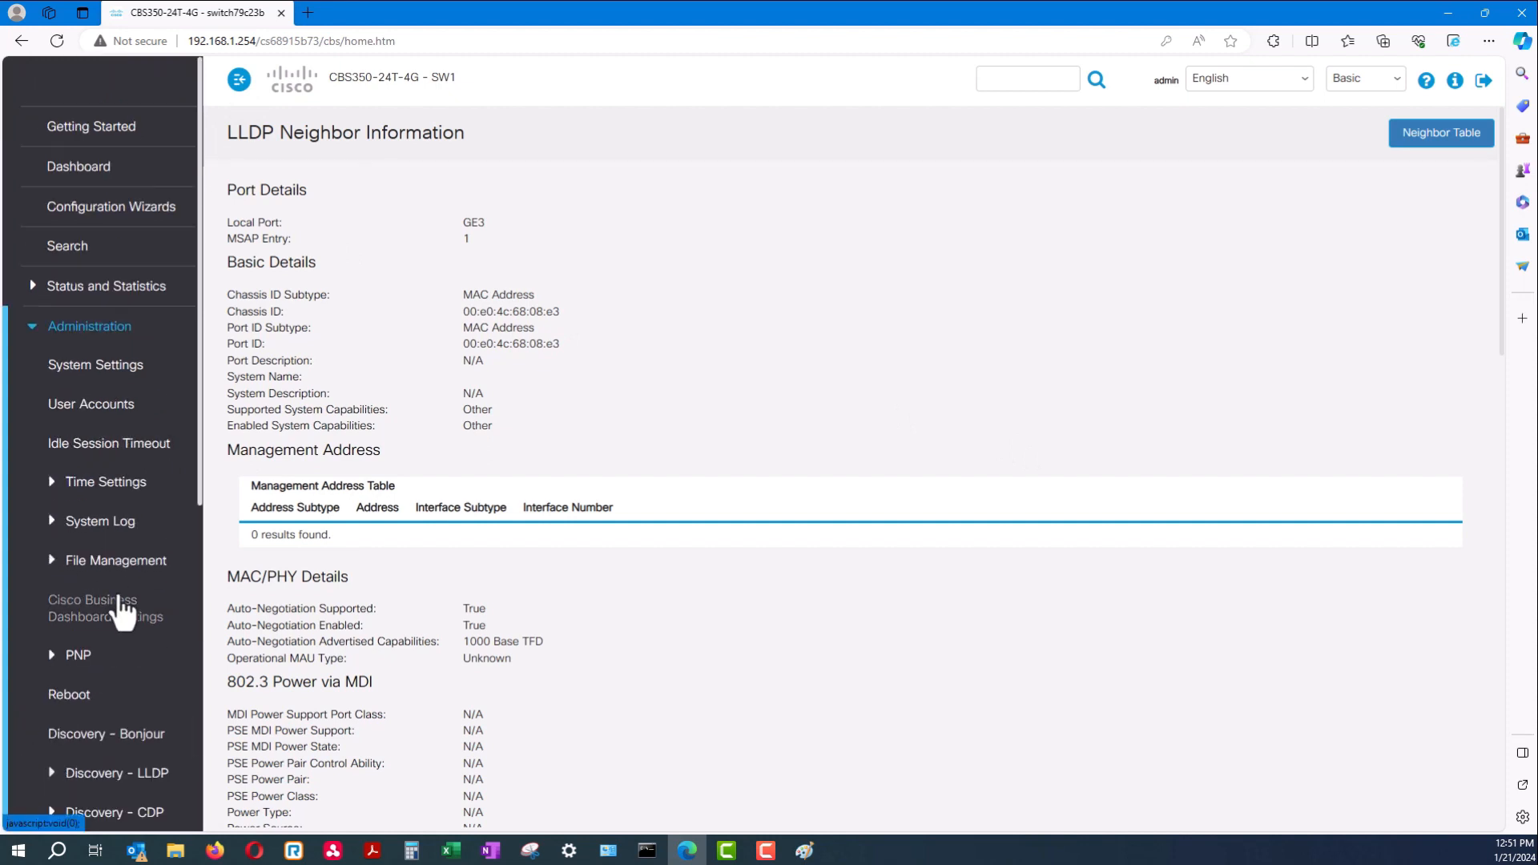
click(40, 330)
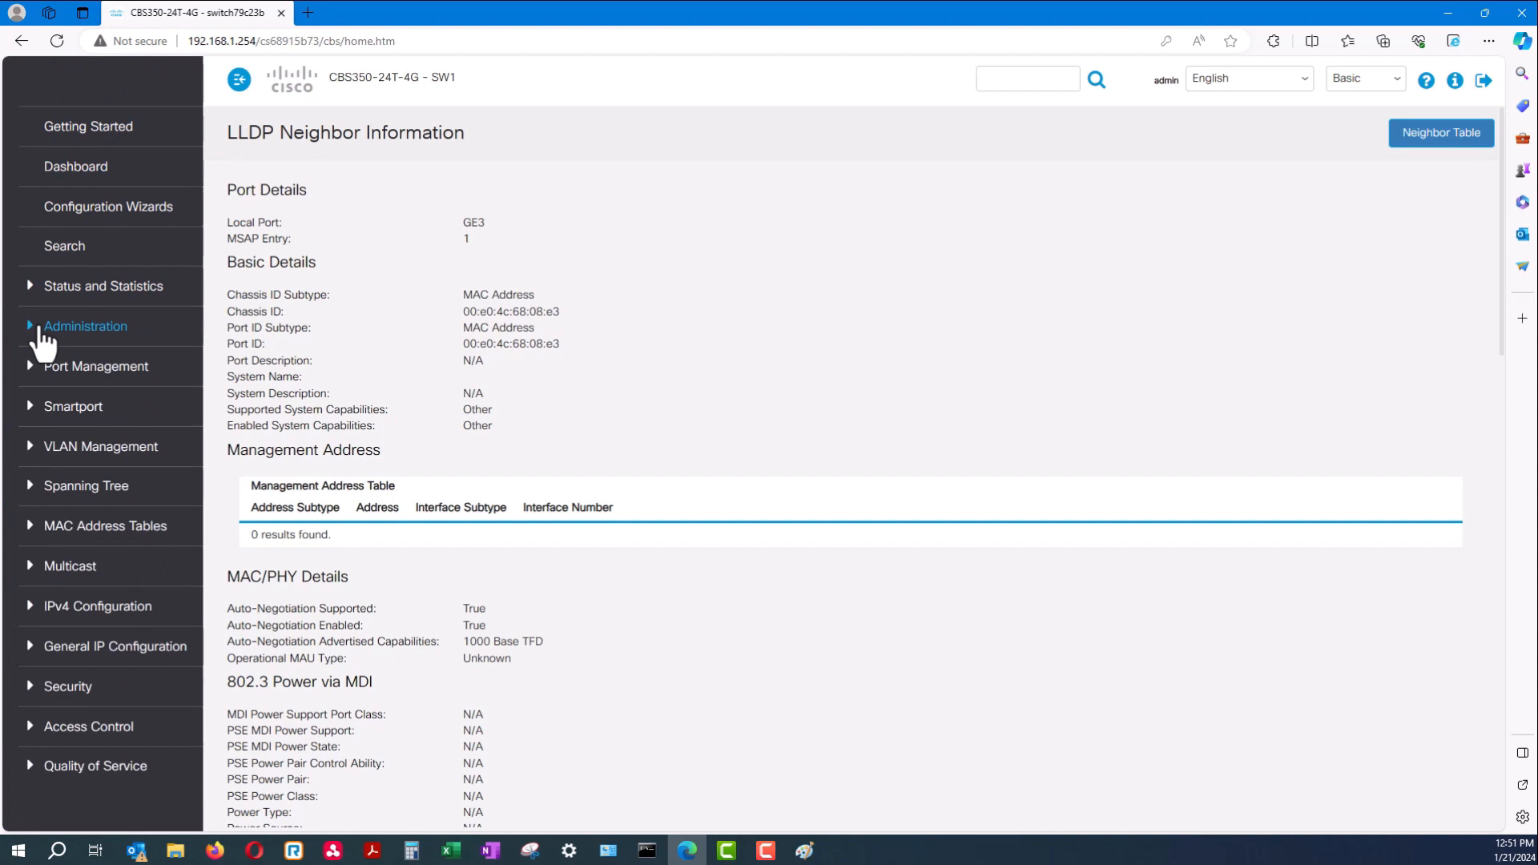
Open IPv4 Interface and check VLAN 1's default address 192.168.1.254/255.255.255.0
click(126, 613)
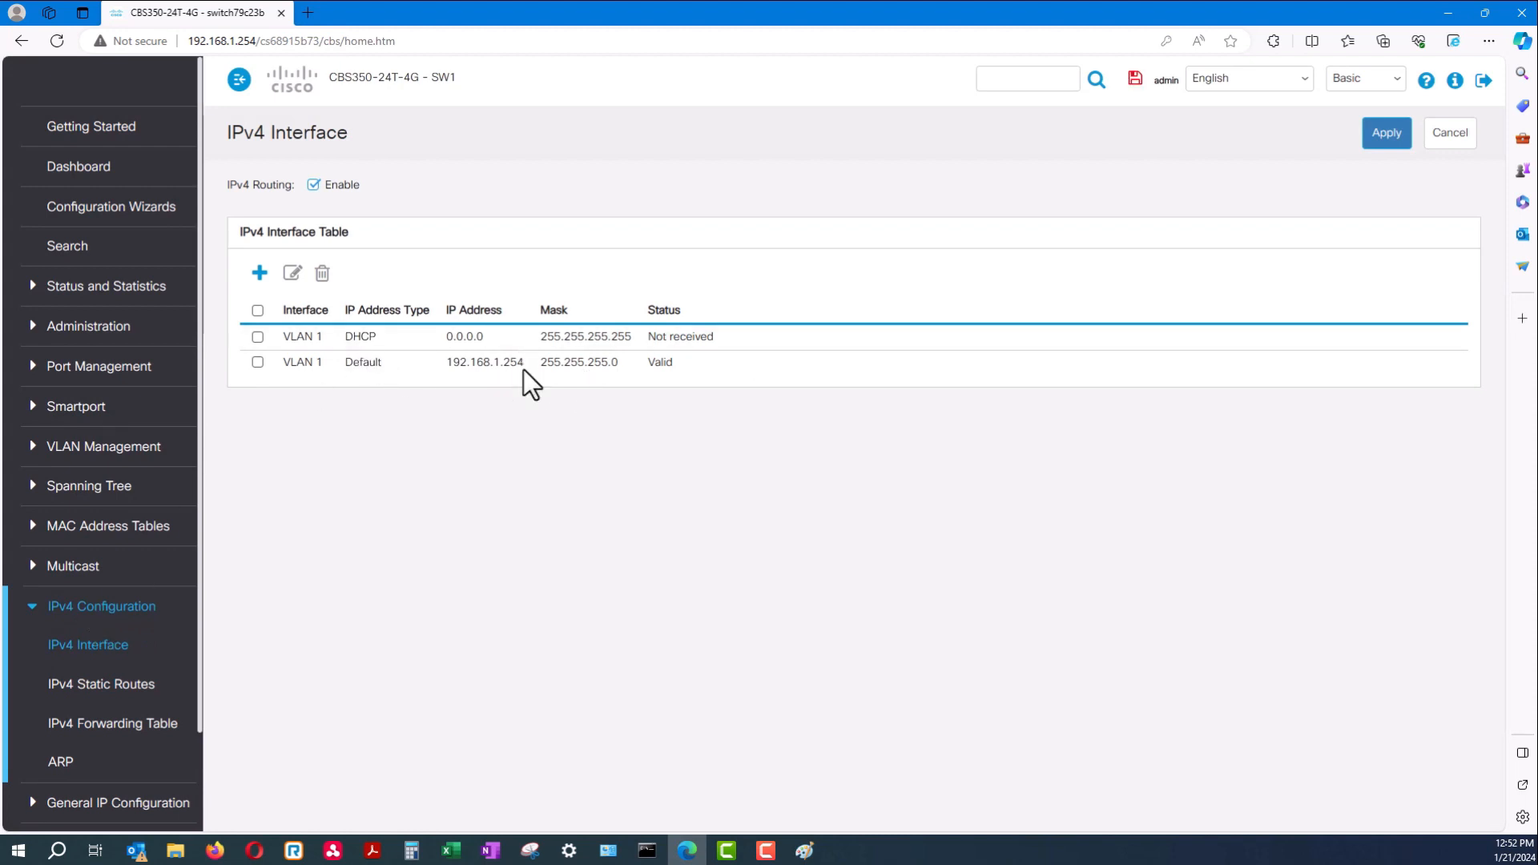
drag(525, 367, 290, 359)
drag(525, 362, 445, 367)
click(472, 428)
click(261, 274)
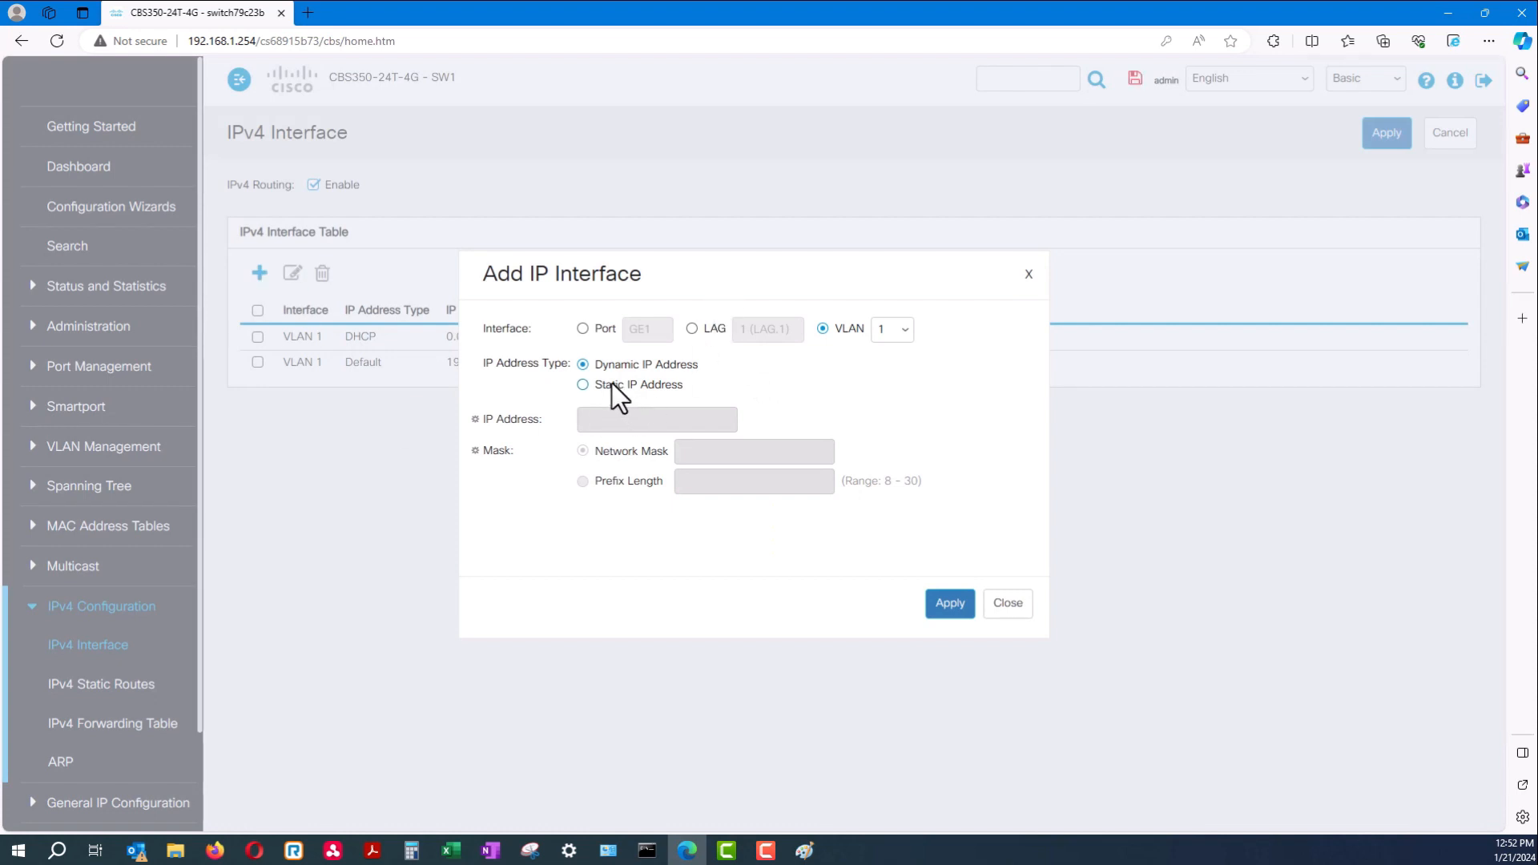
click(612, 385)
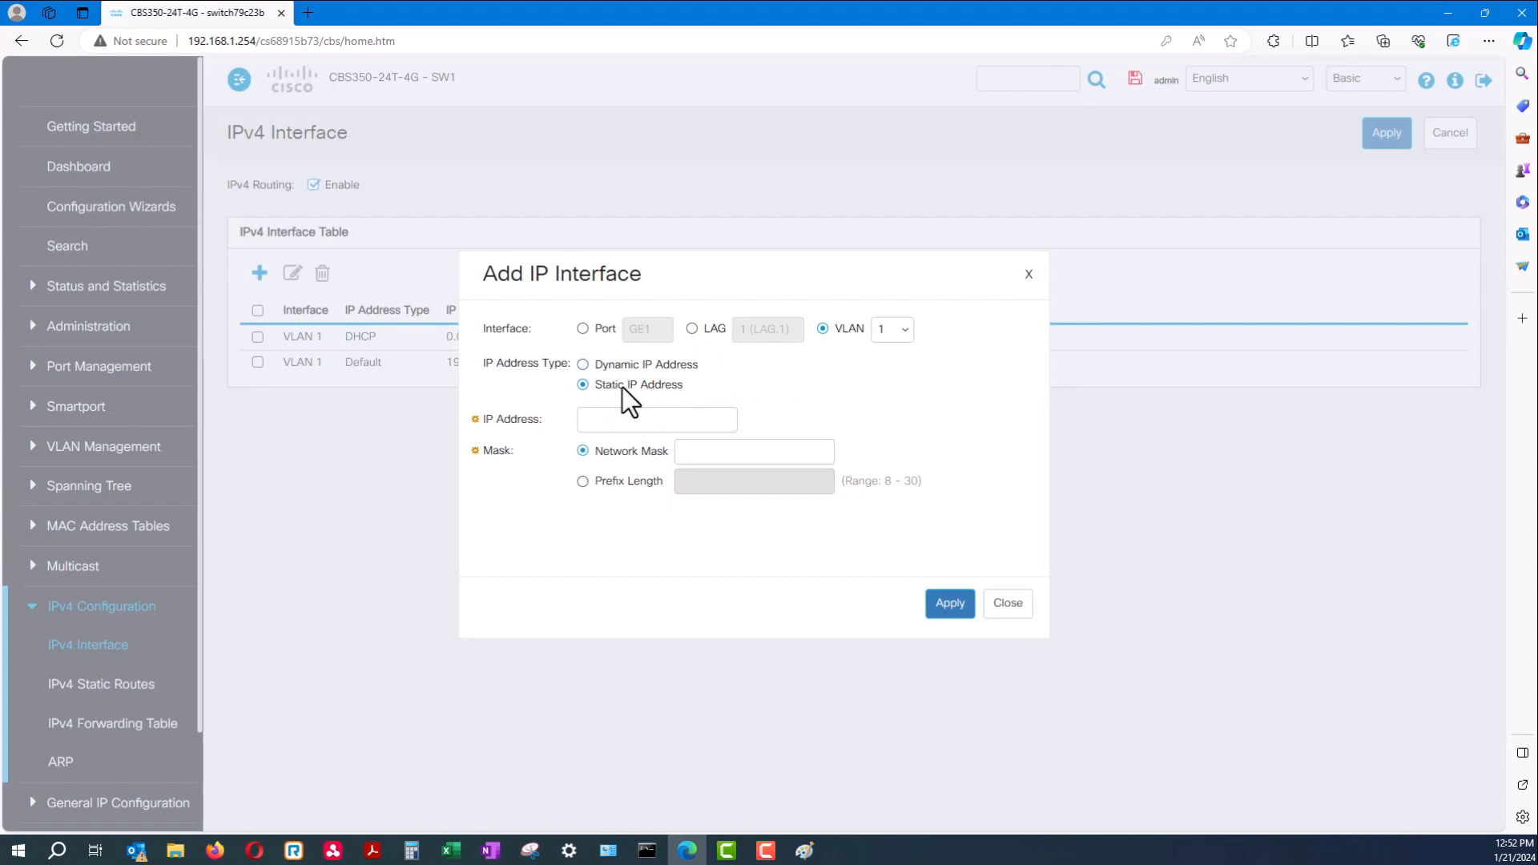
click(883, 329)
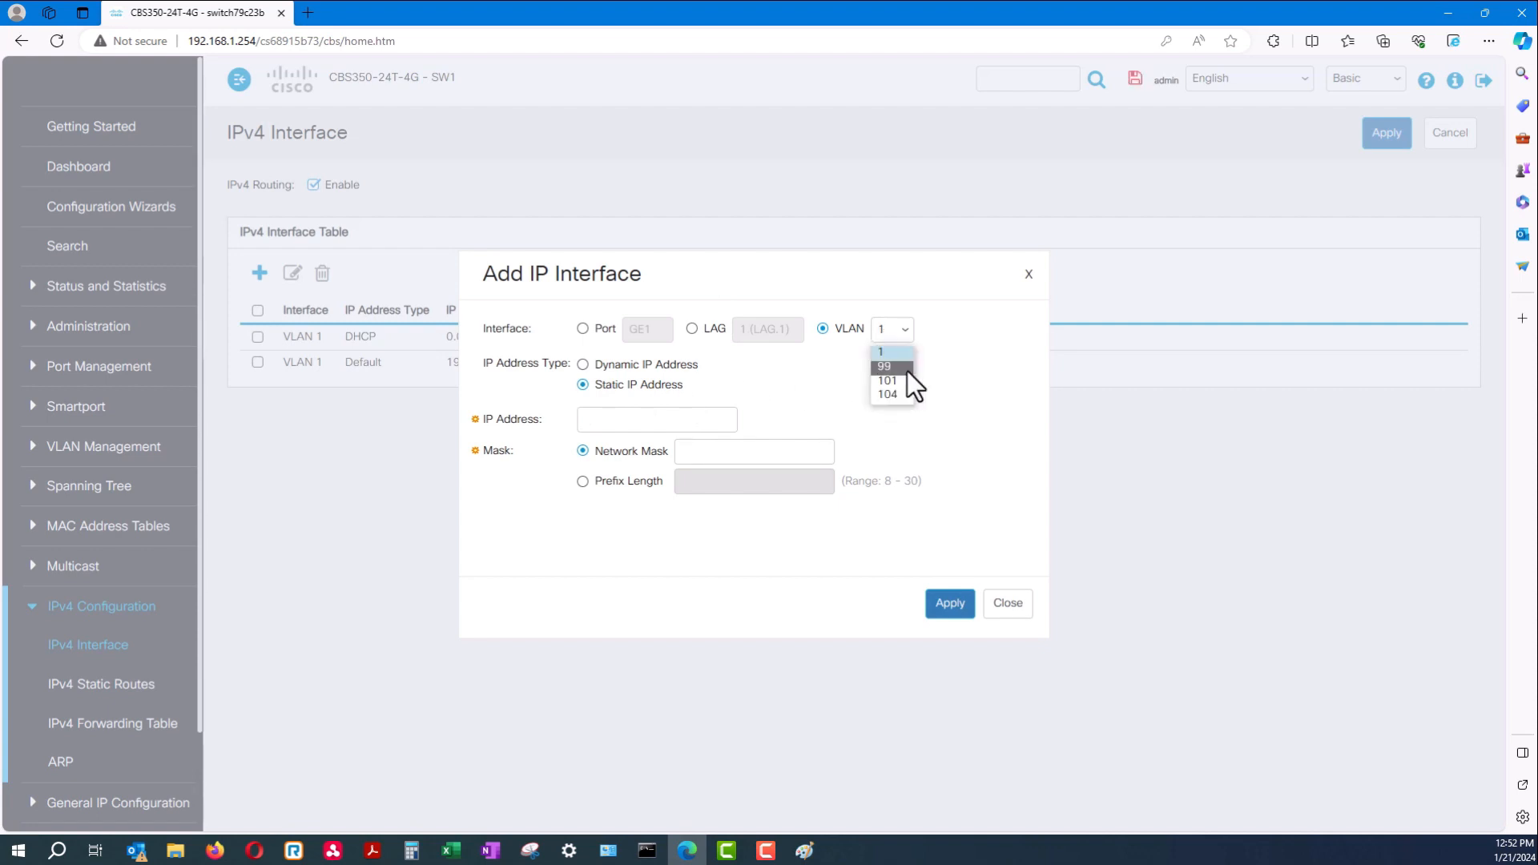
click(885, 366)
click(619, 421)
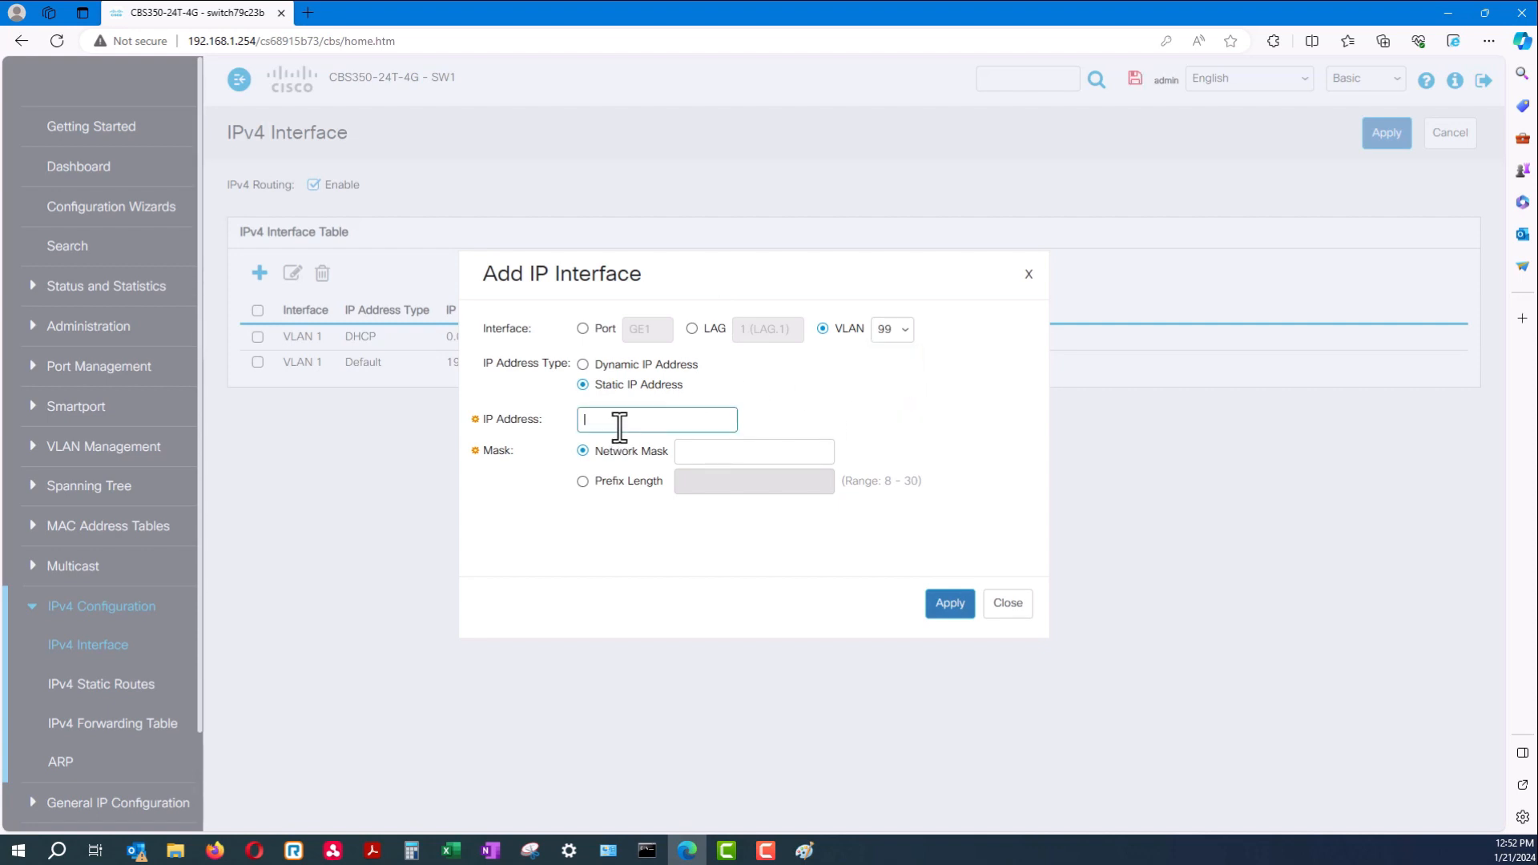
text(172.16.20.251)
click(724, 451)
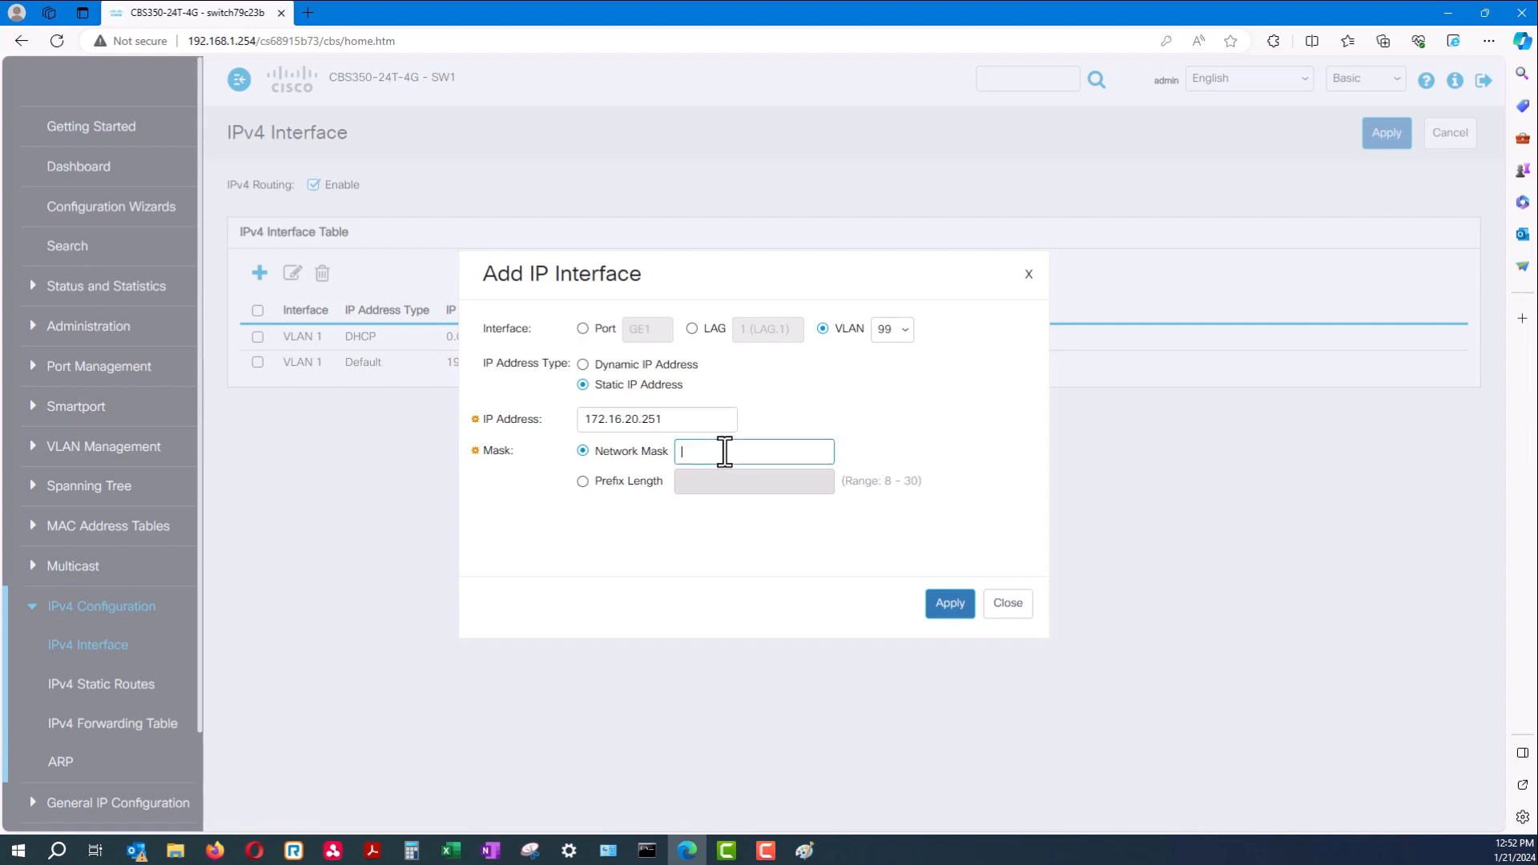
text(255.255.255.0)
click(721, 266)
click(999, 613)
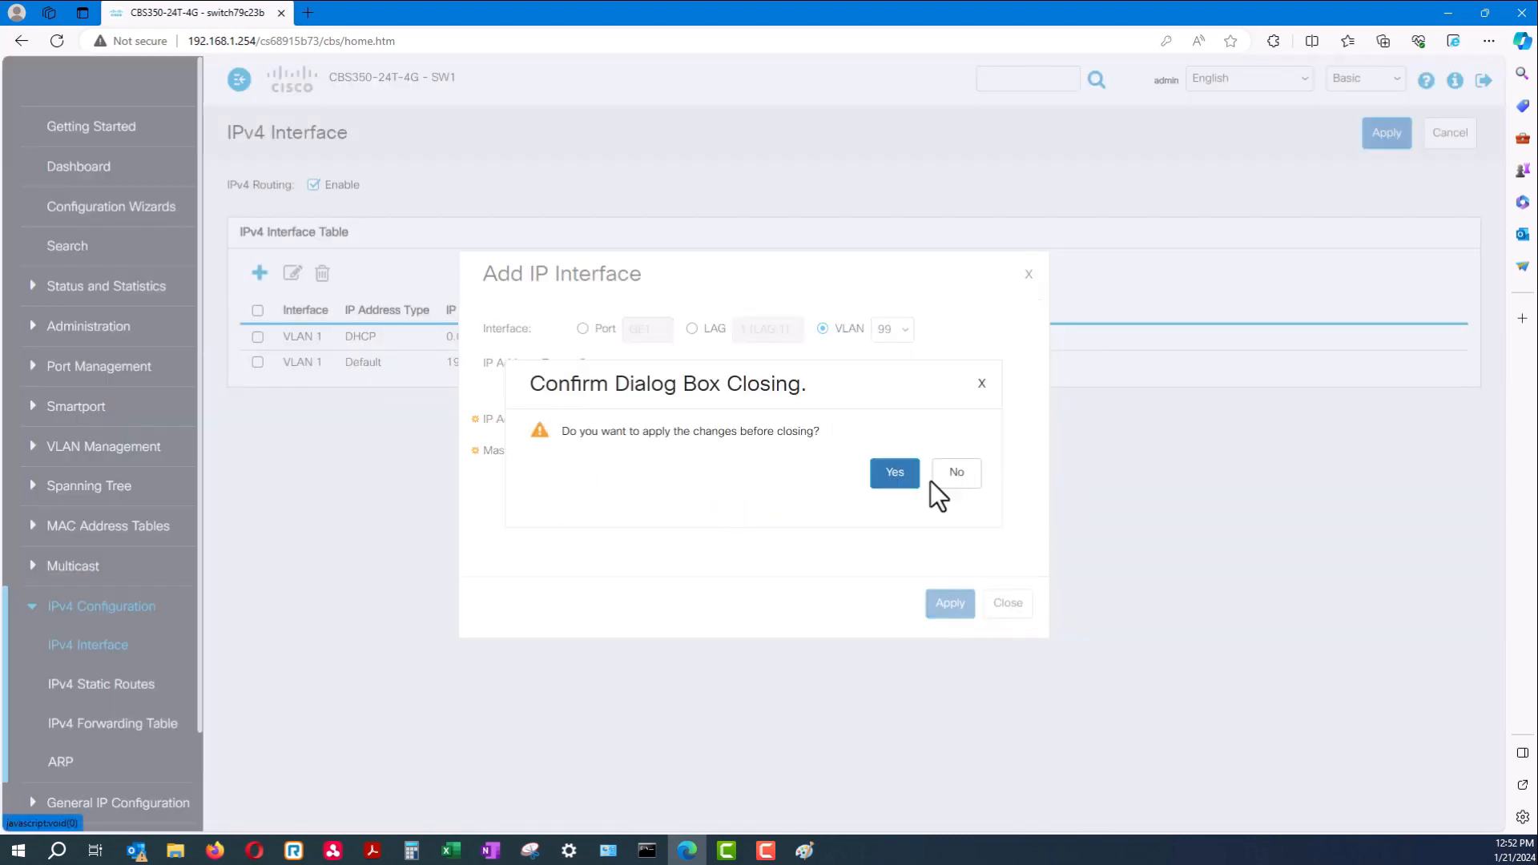
click(978, 505)
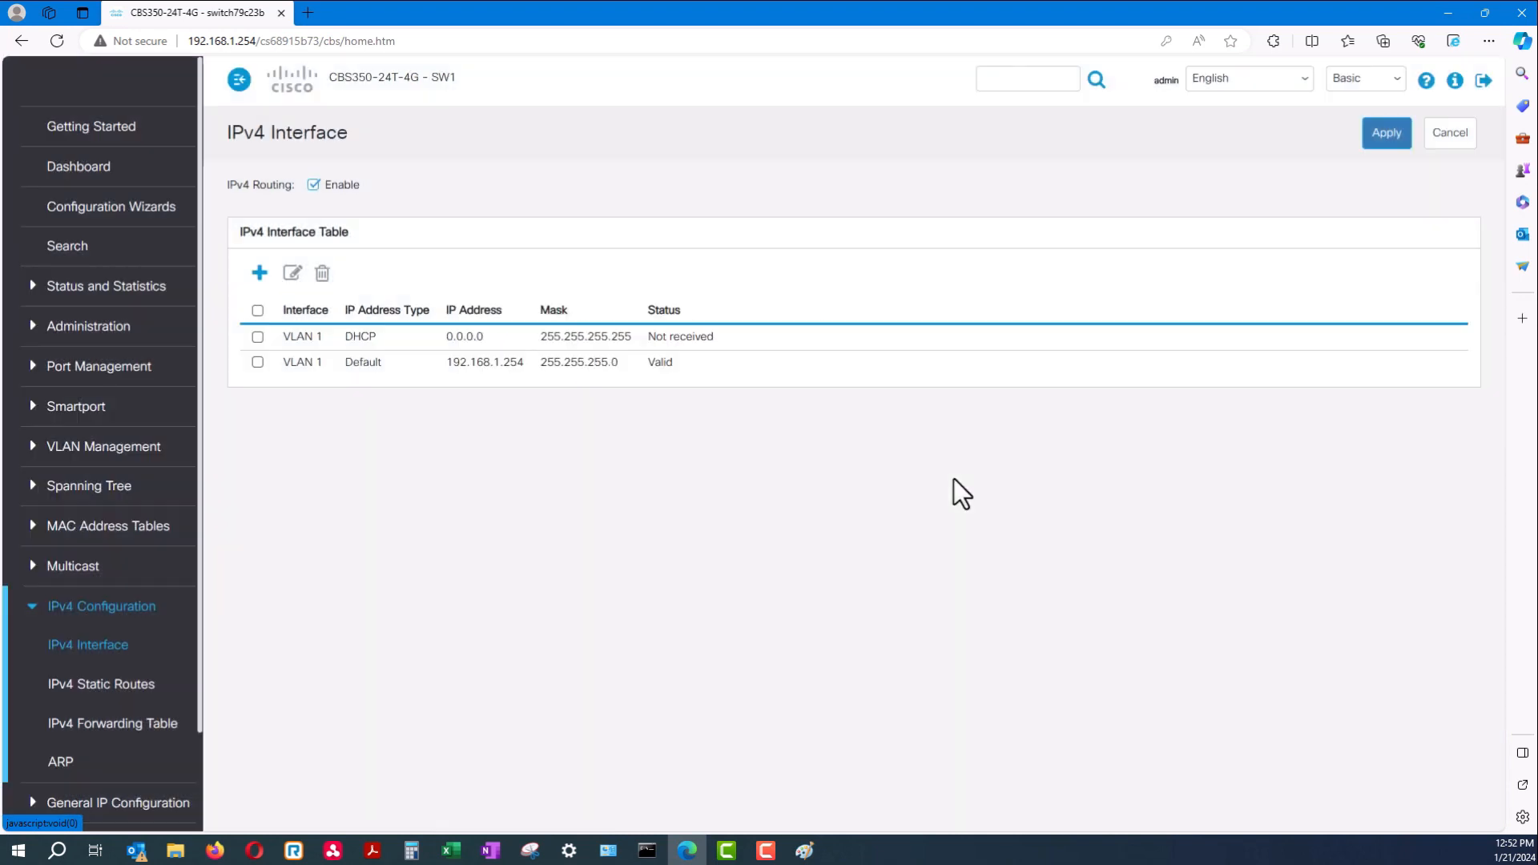
Inspect VLAN 1's default address 192.168.1.254, then collapse the IPv4 Configuration section
mouse_move(319, 362)
mouse_down()
mouse_move(591, 381)
mouse_move(583, 357)
mouse_move(677, 362)
mouse_move(316, 355)
mouse_up()
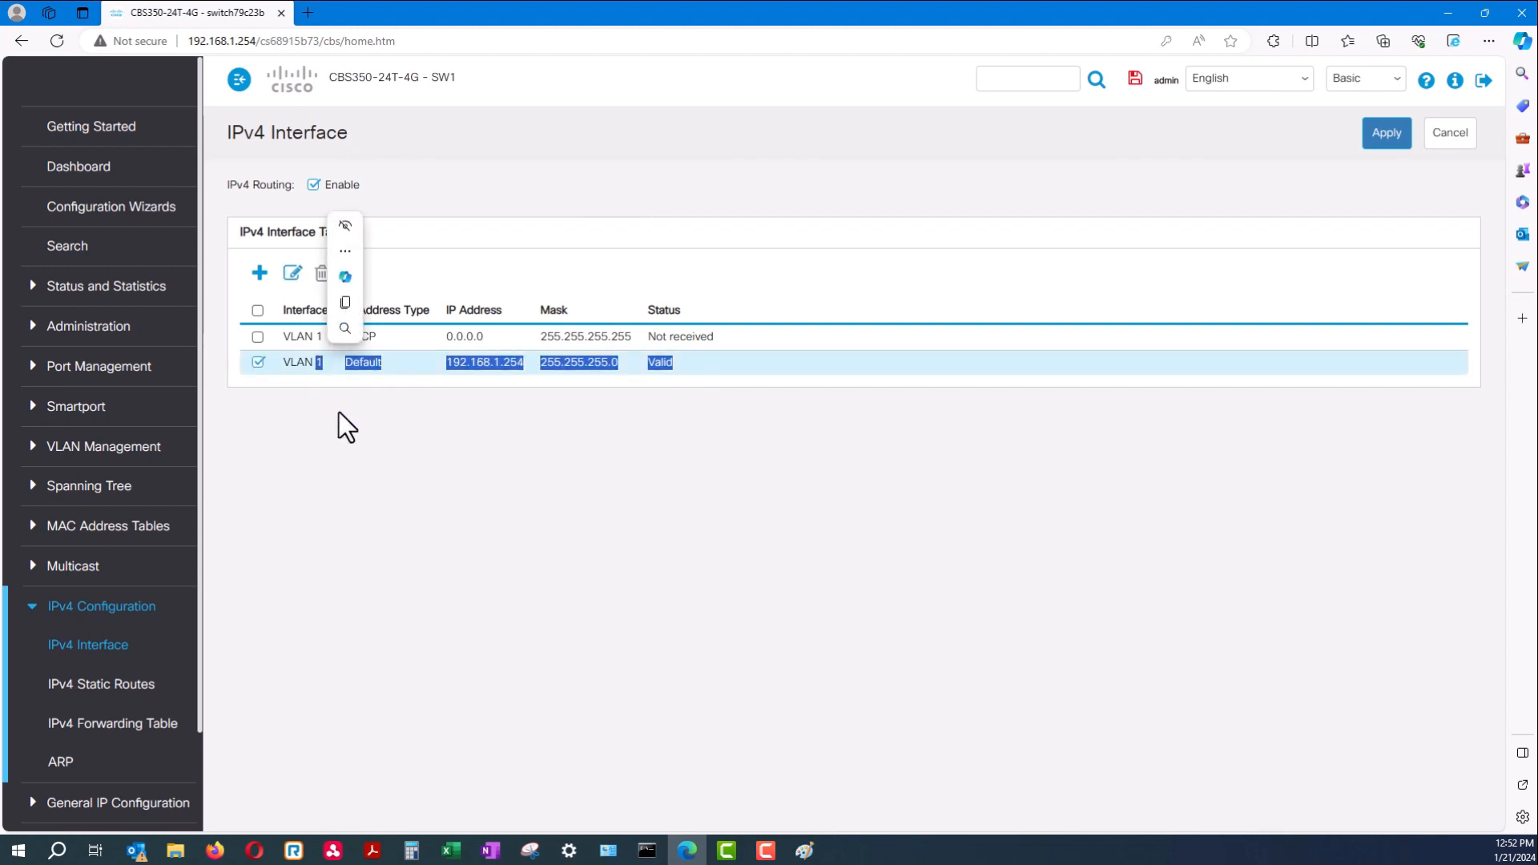
click(417, 401)
drag(525, 362, 446, 364)
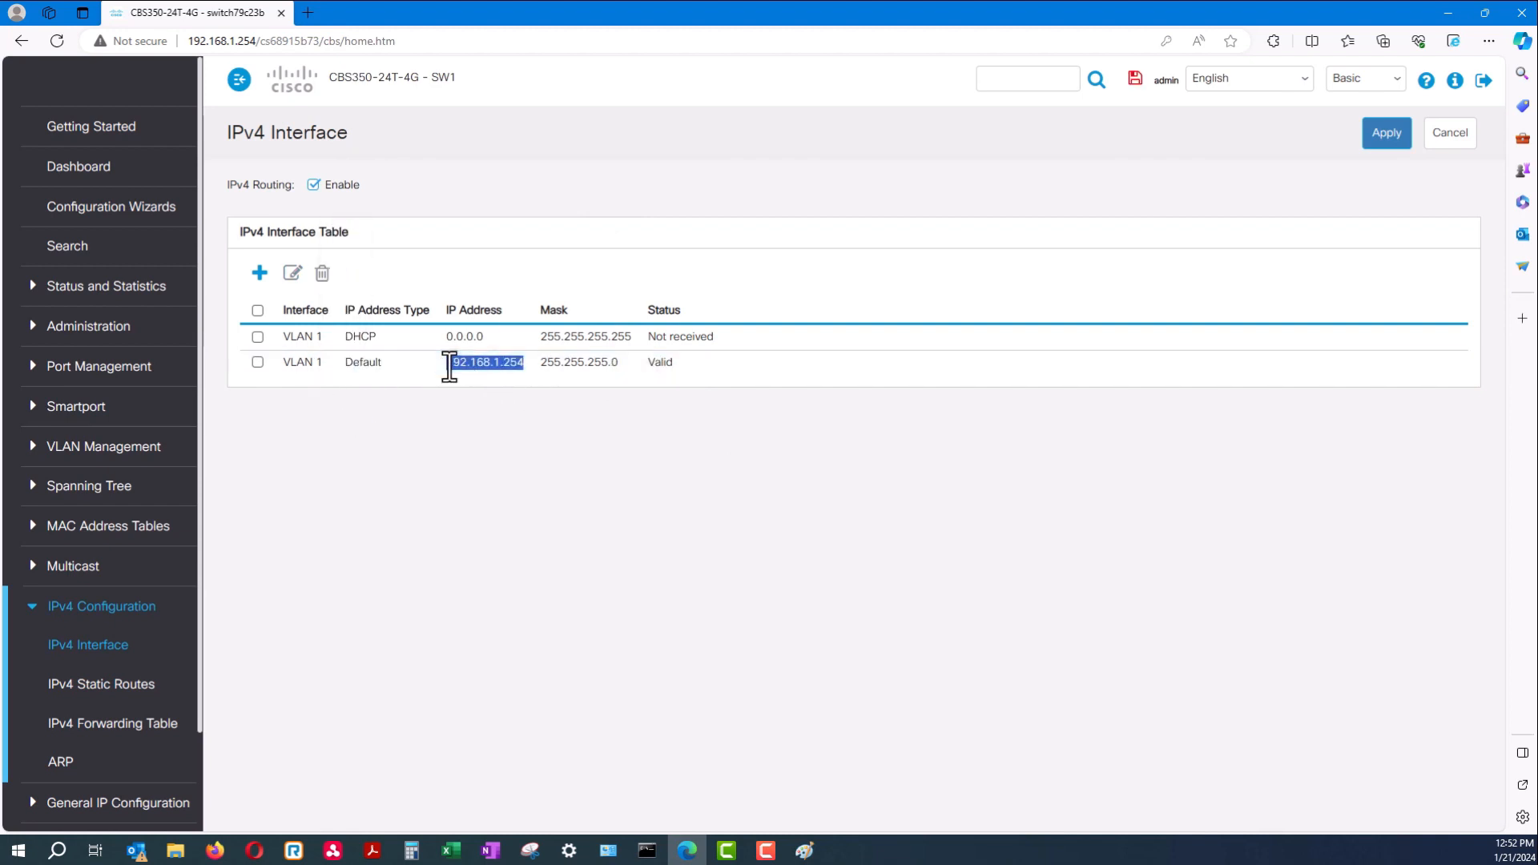
click(462, 436)
drag(445, 368, 444, 369)
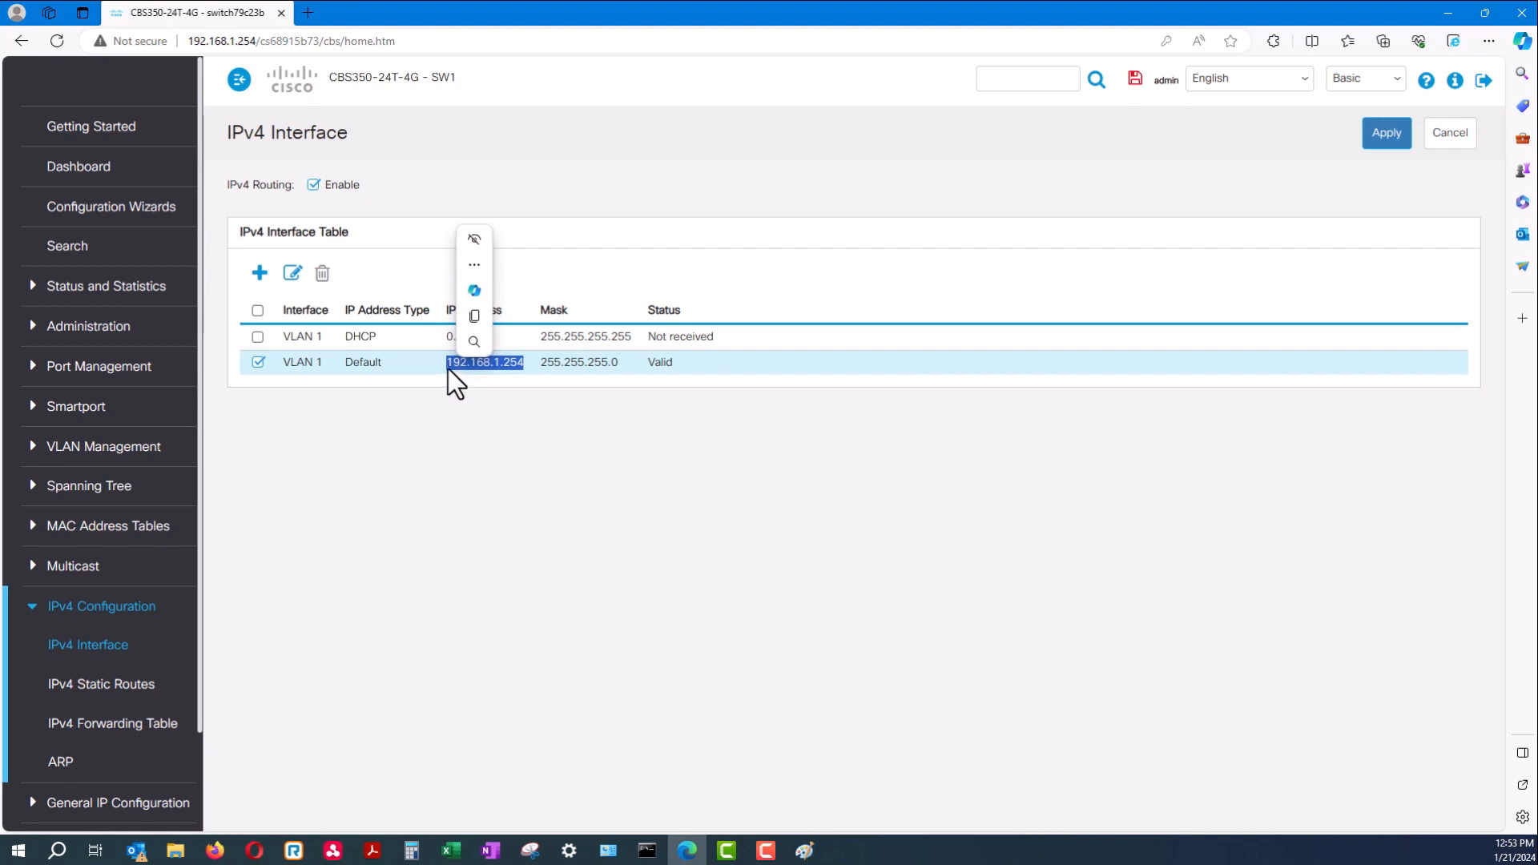
click(449, 365)
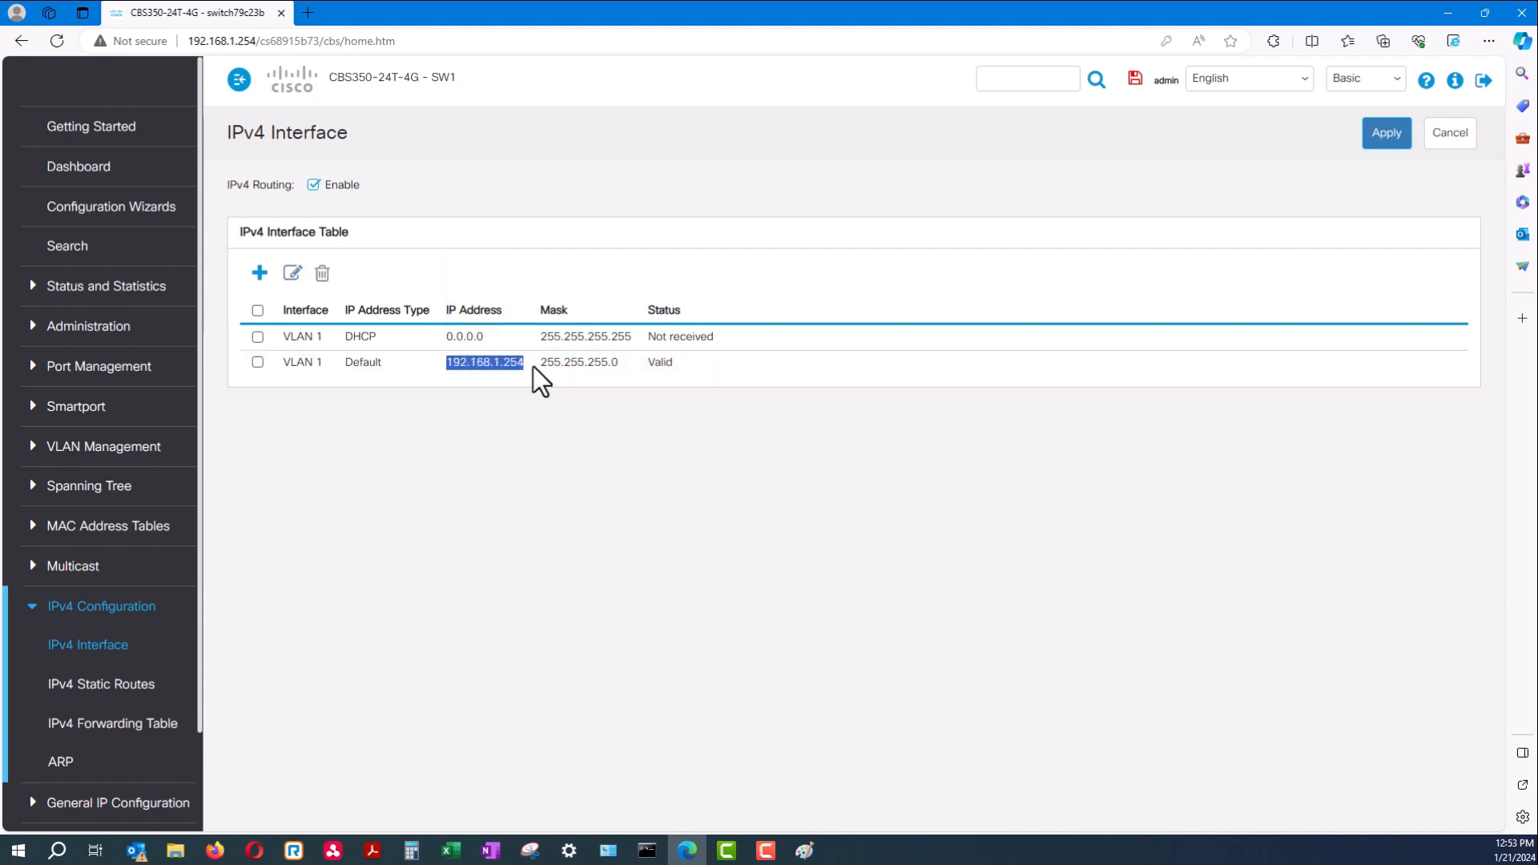
drag(532, 367, 532, 367)
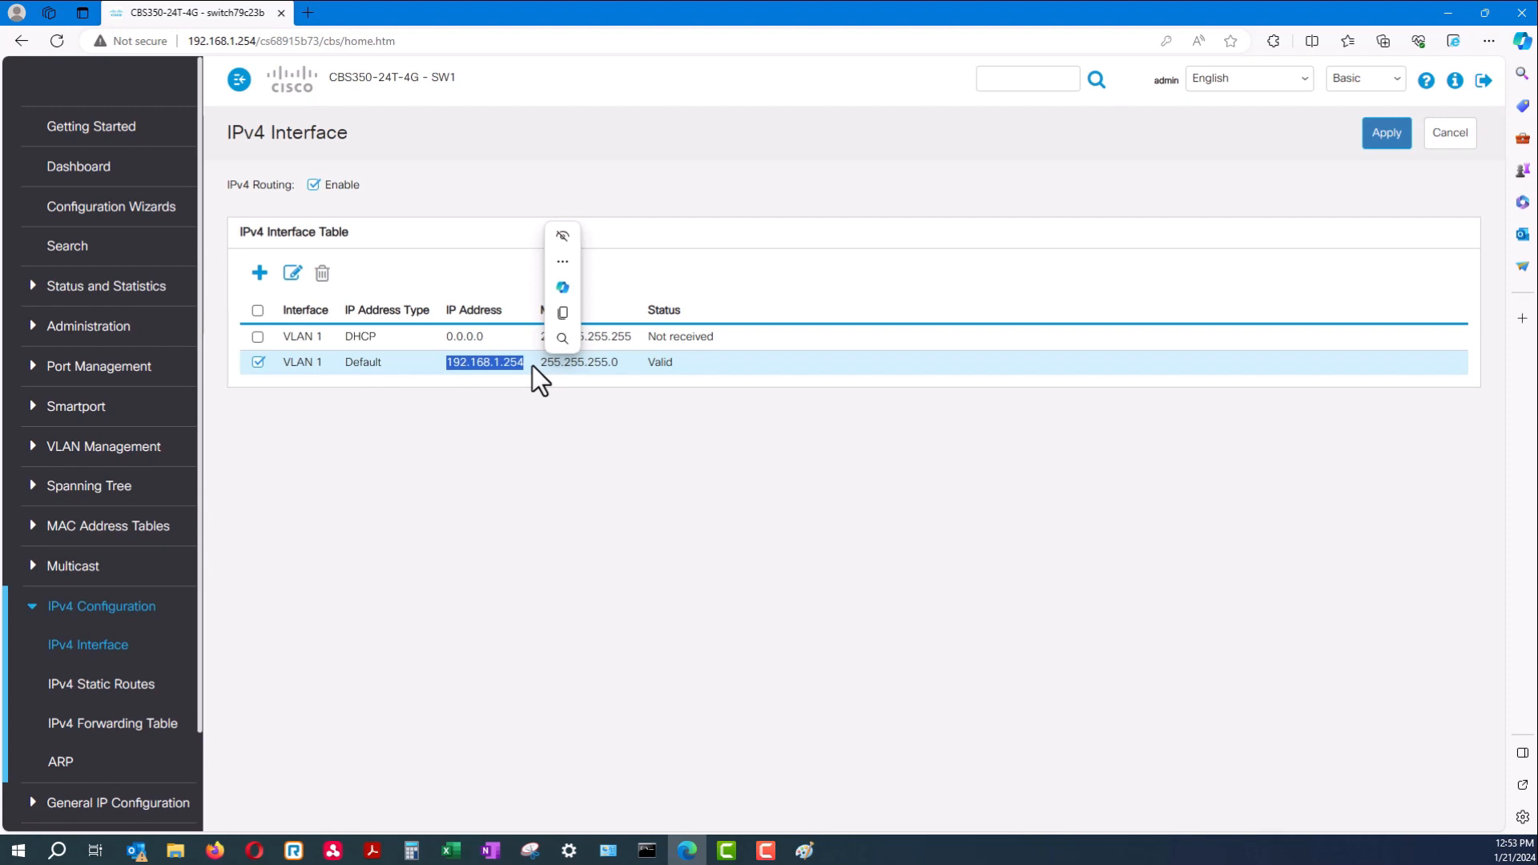
click(522, 368)
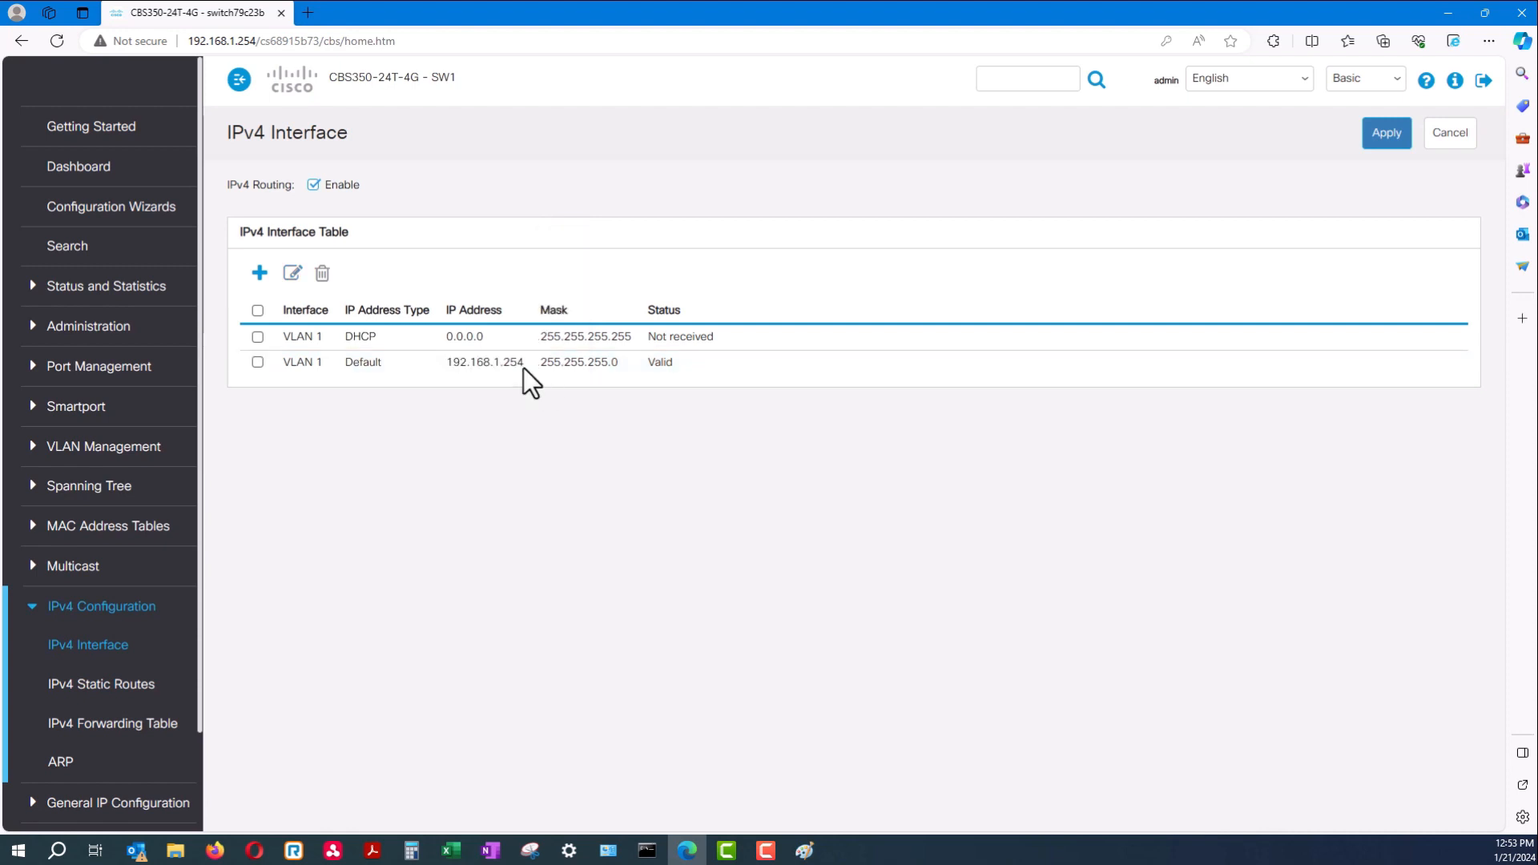
click(32, 610)
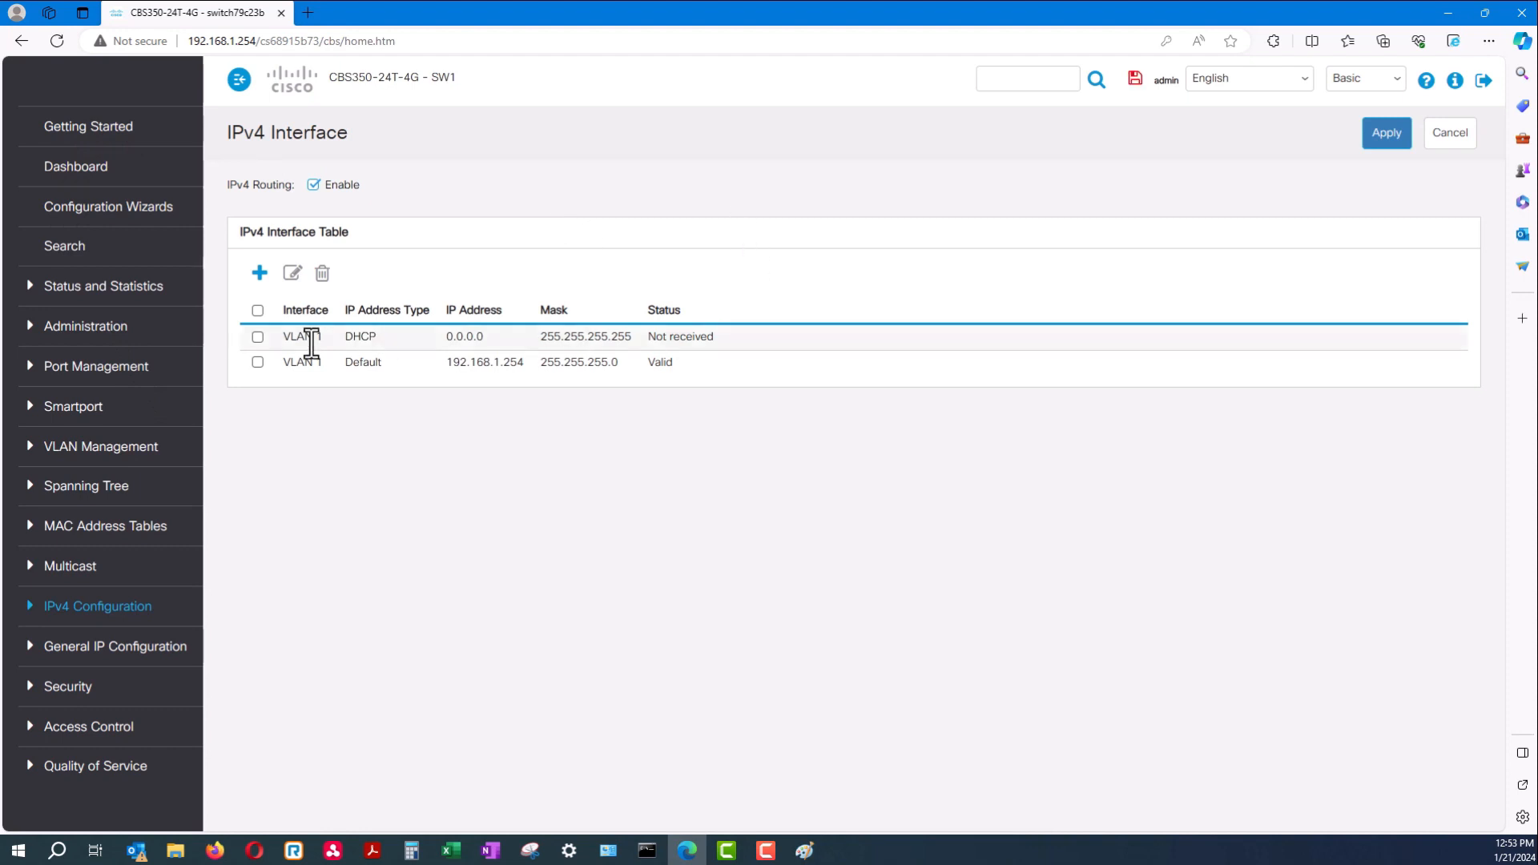
Review the DHCP row and switch the display mode from Basic to Advanced
drag(705, 311, 535, 338)
click(718, 341)
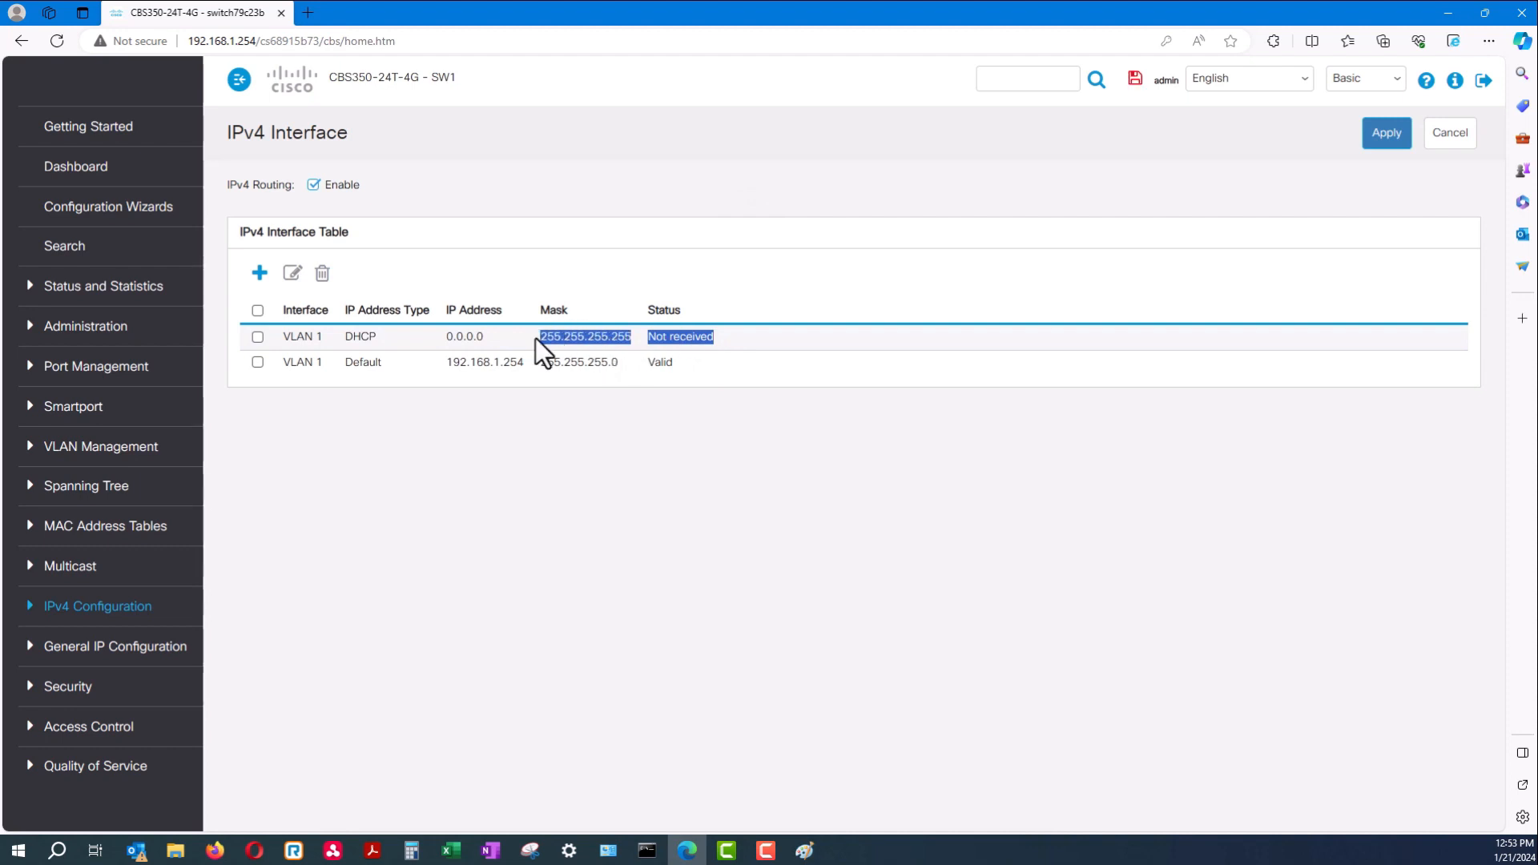
drag(389, 341, 284, 337)
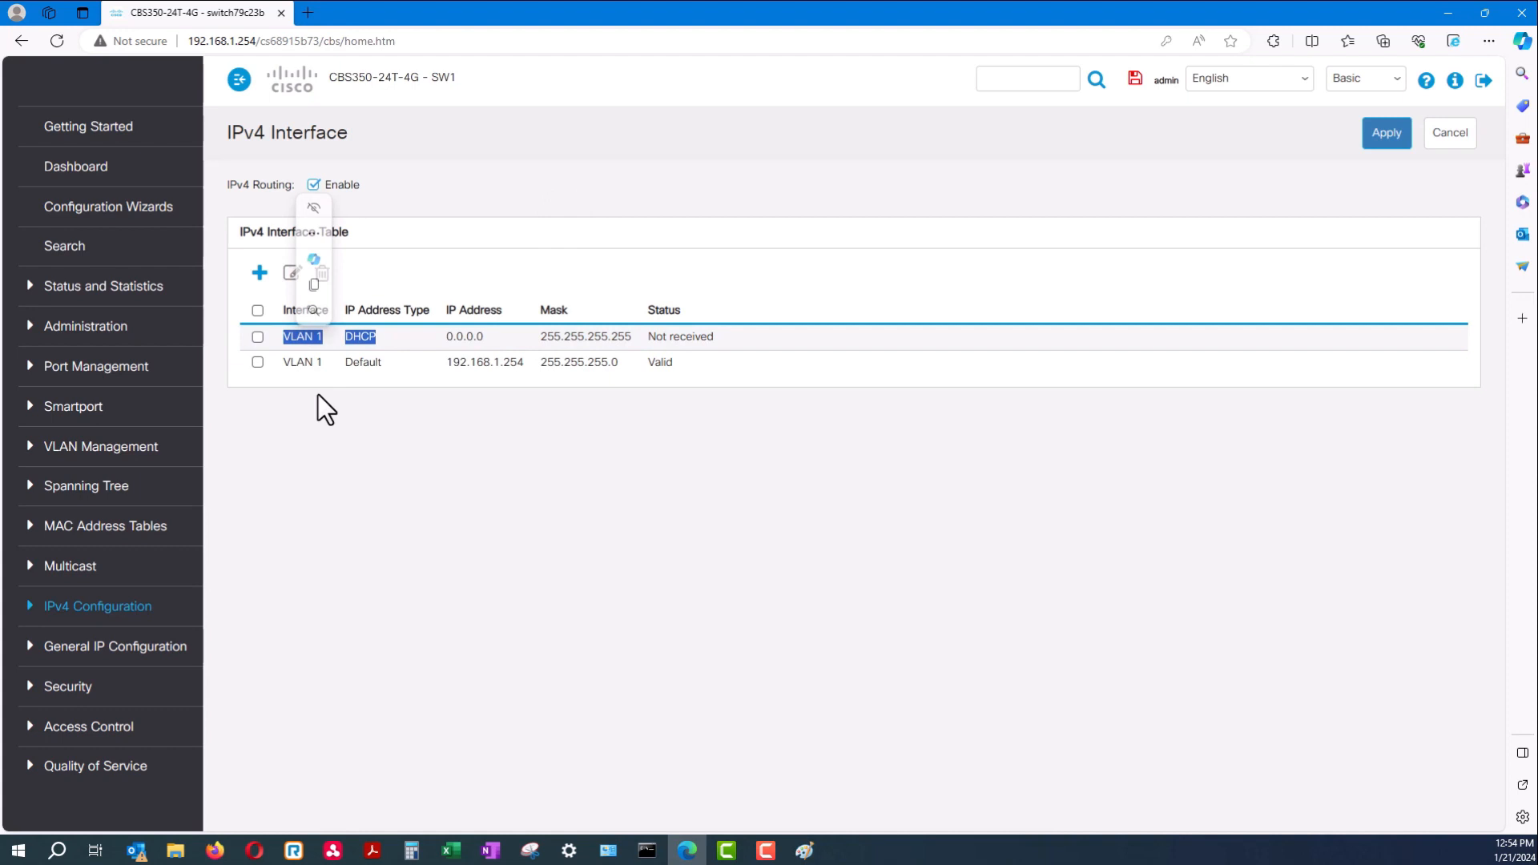
click(497, 171)
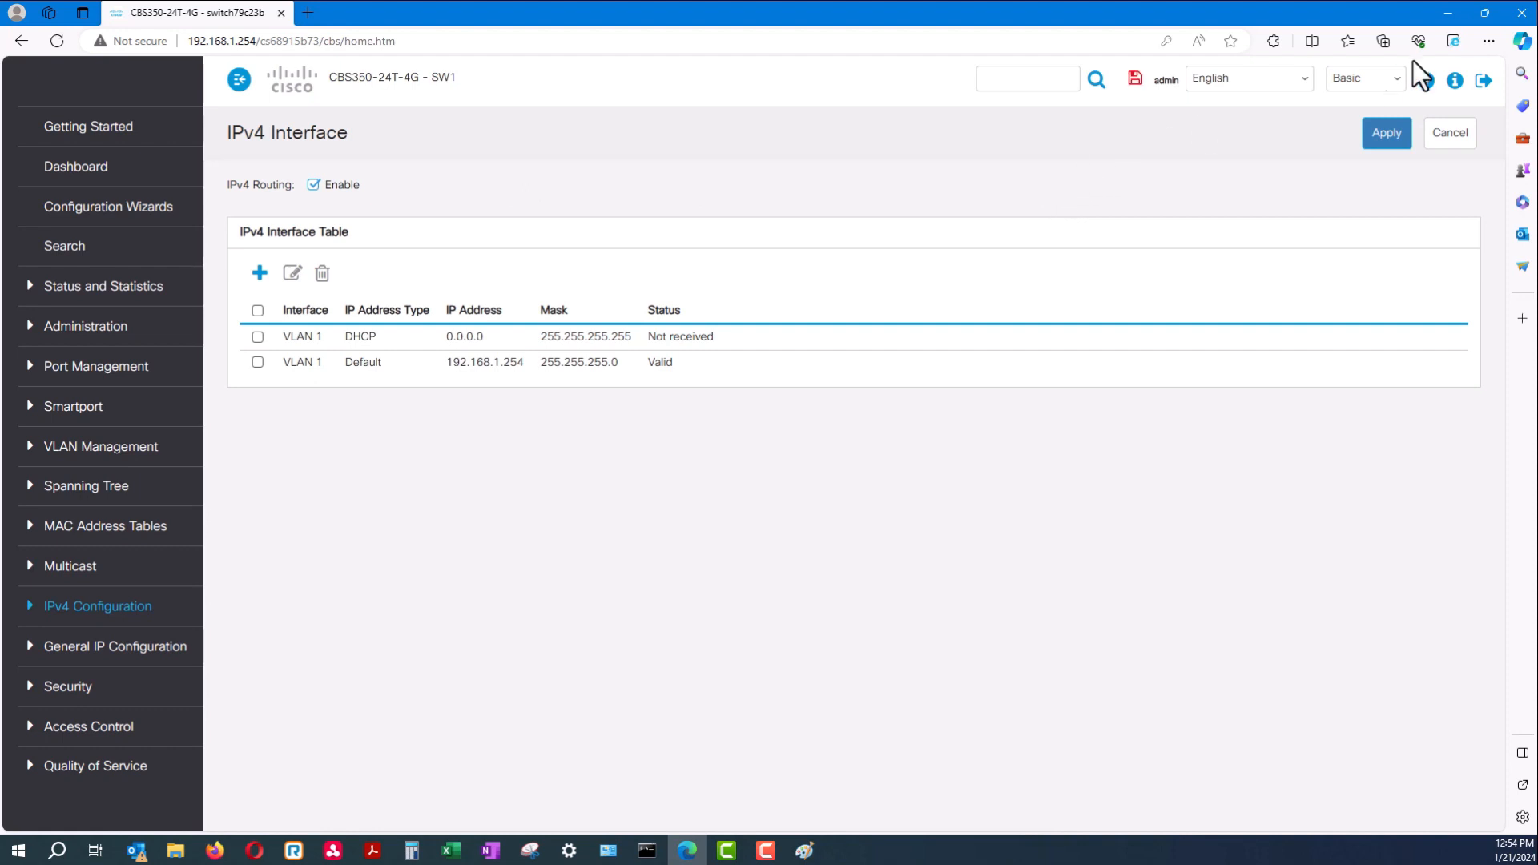
click(1362, 80)
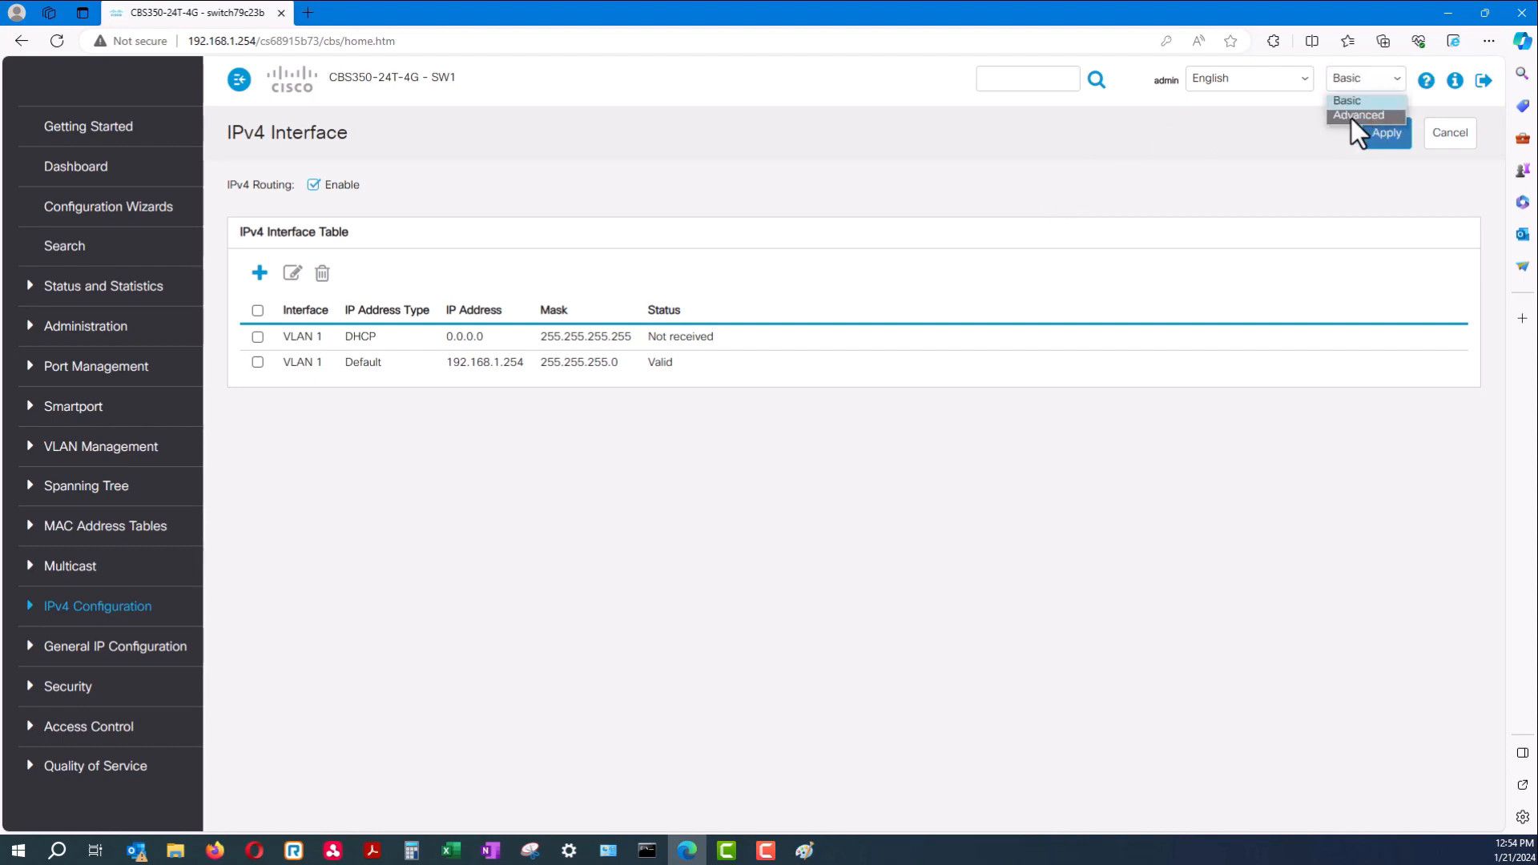
click(1352, 117)
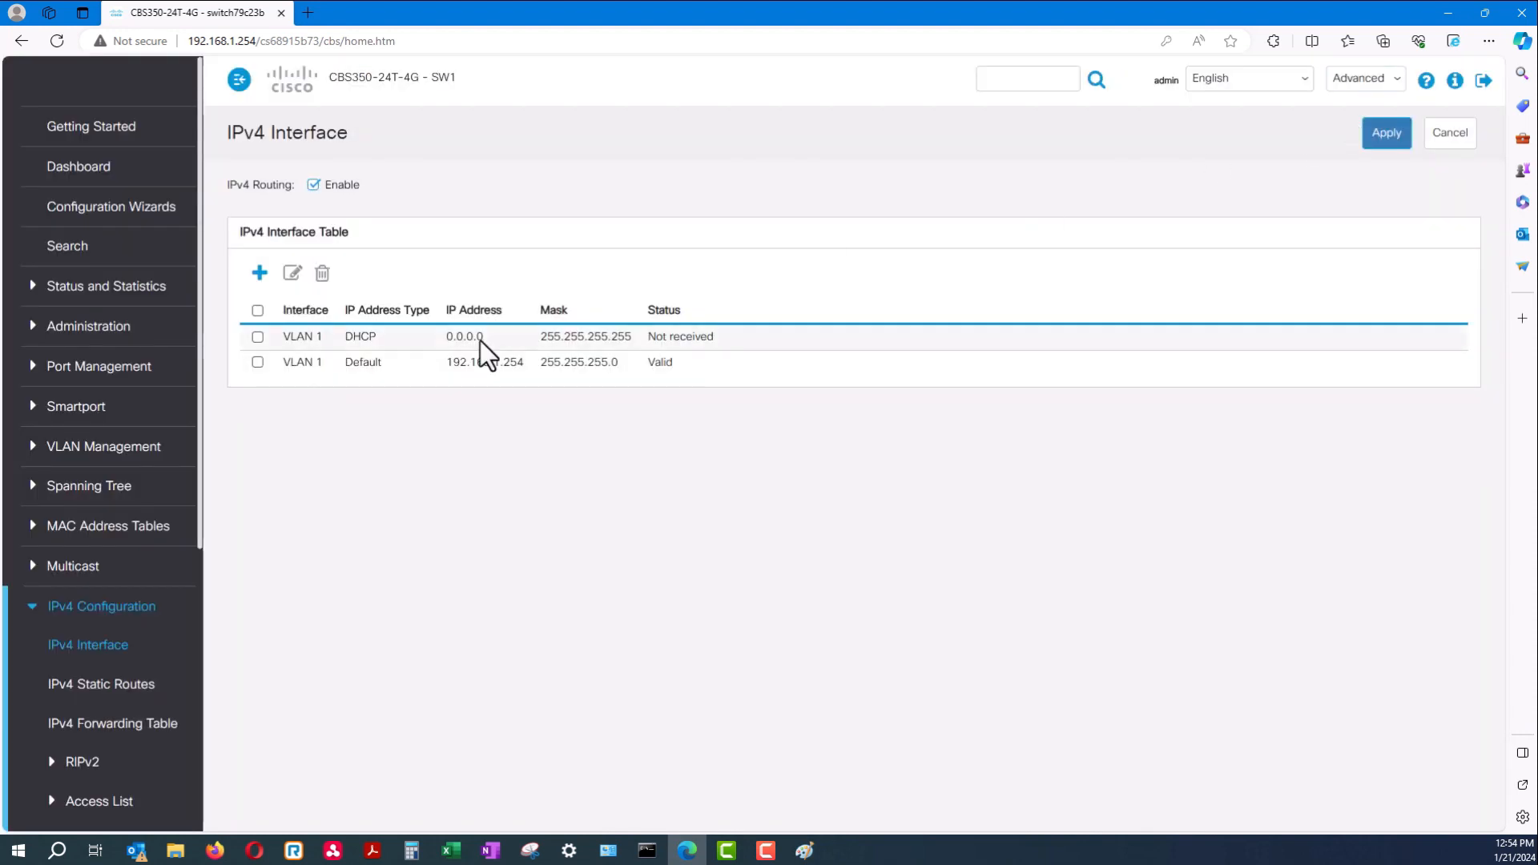
Collapse IPv4 Configuration and browse the Security TACACS+ Client and Management Access Authentication pages
click(36, 613)
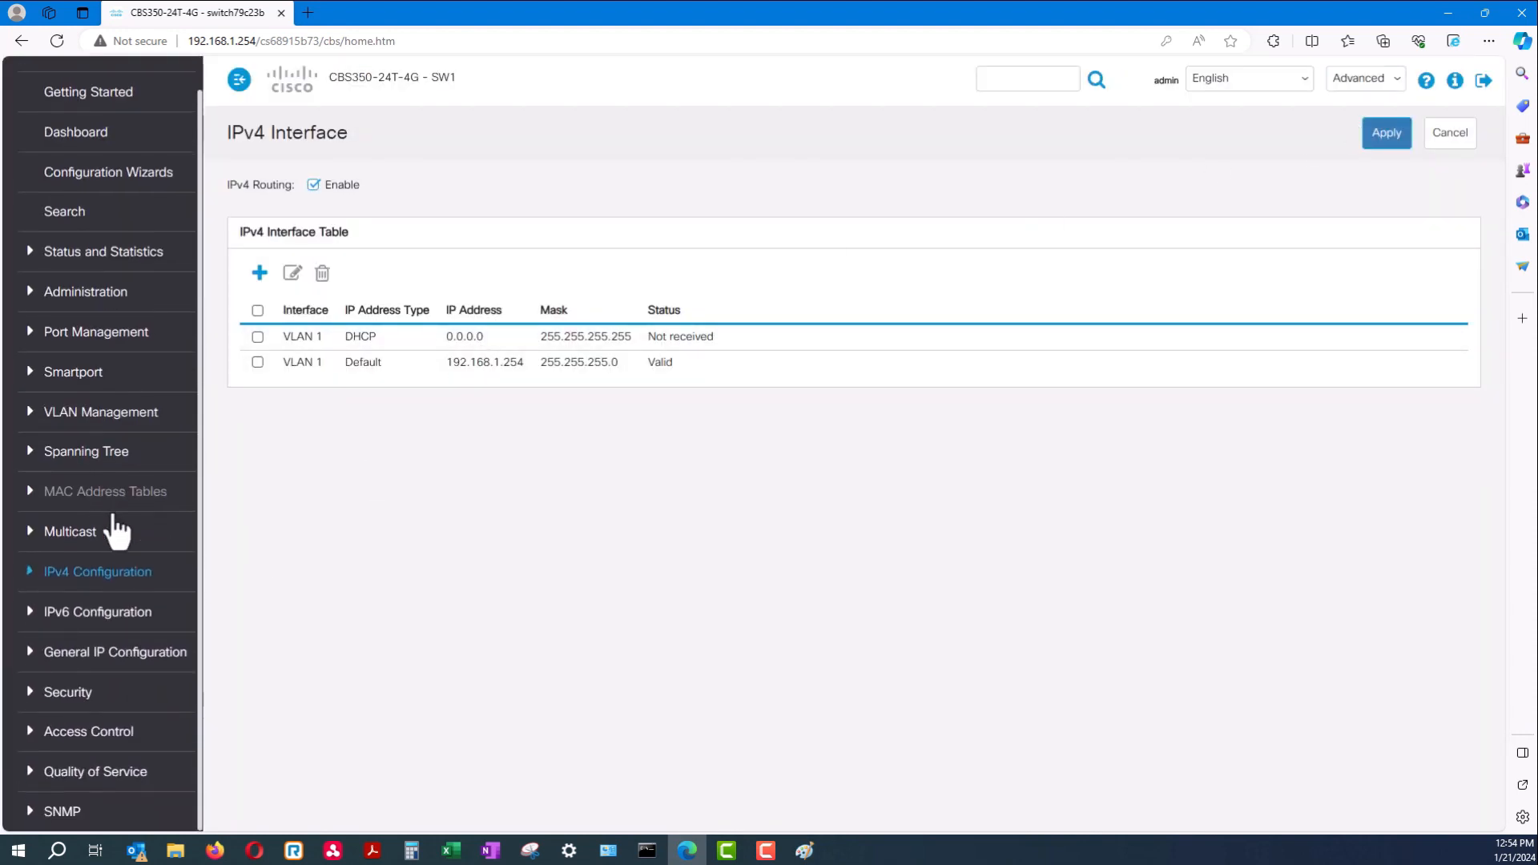
click(95, 687)
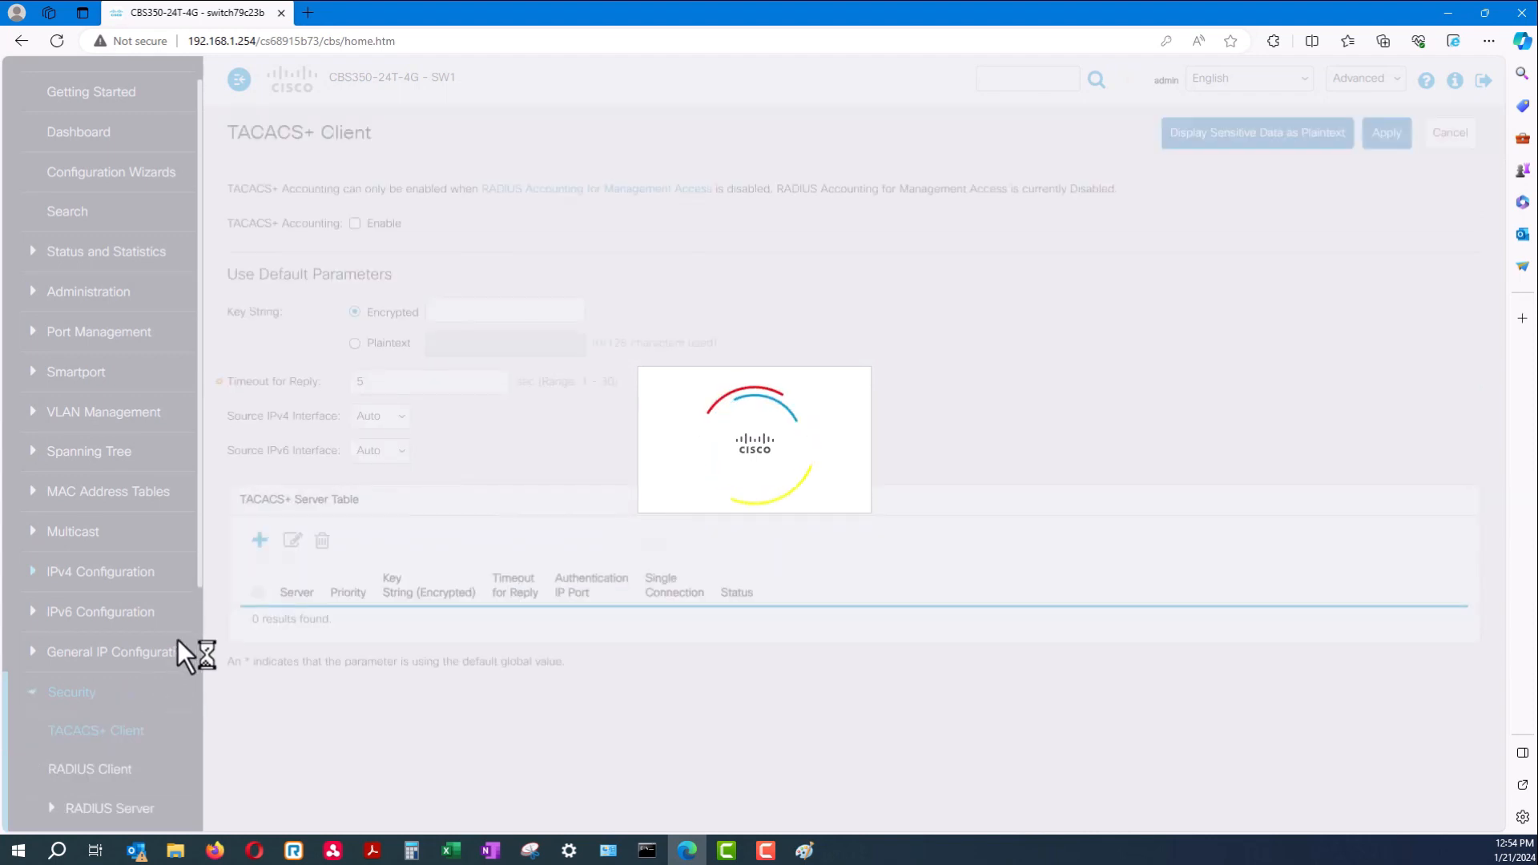
scroll(104, 625, down, 6)
scroll(104, 628, up, 3)
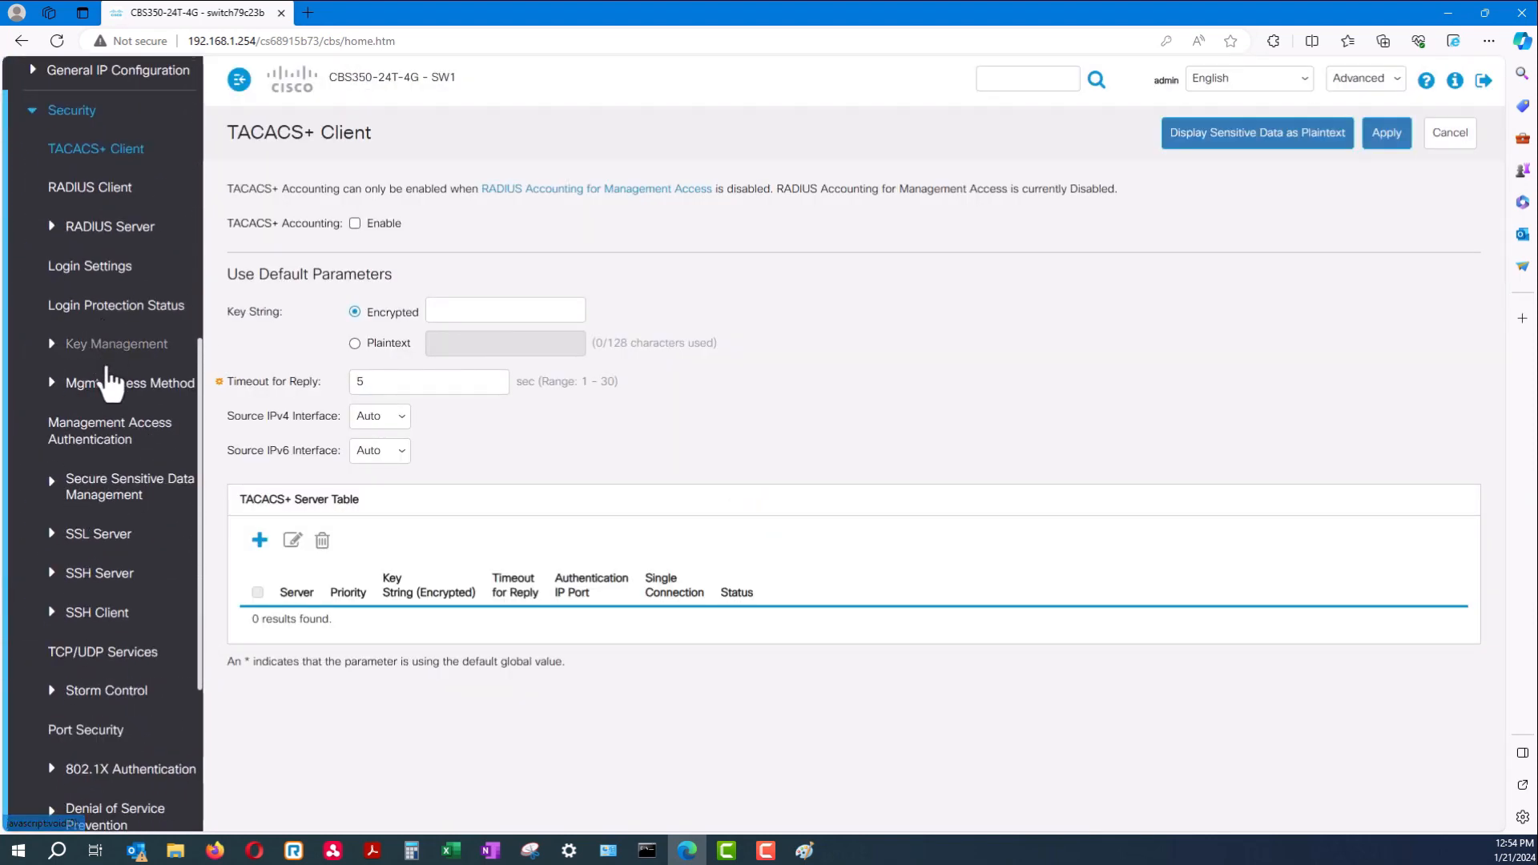
click(113, 451)
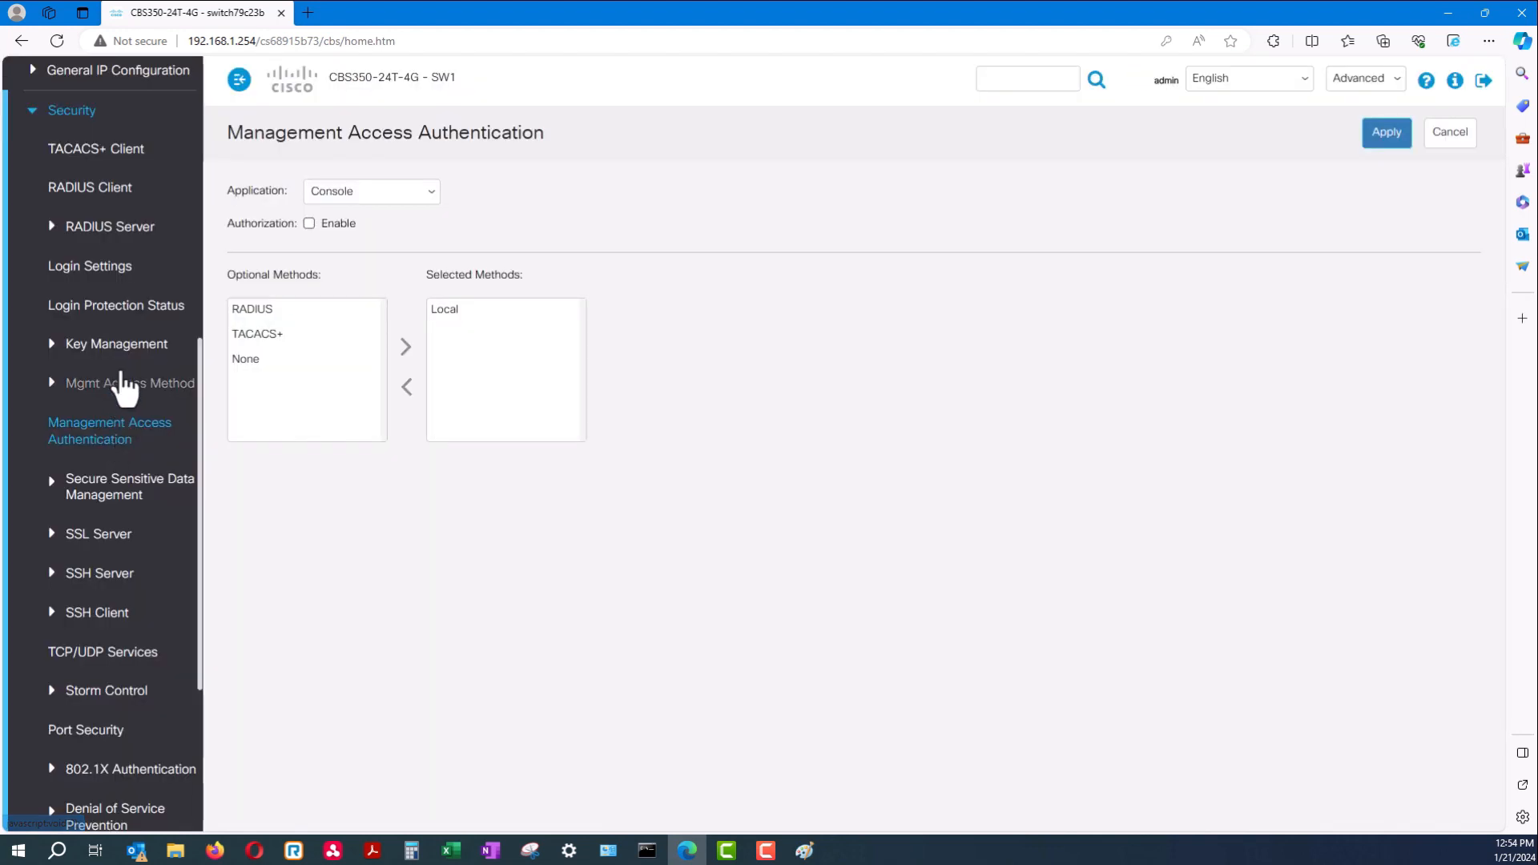
Review the Login Settings page, then return to Getting Started
click(108, 311)
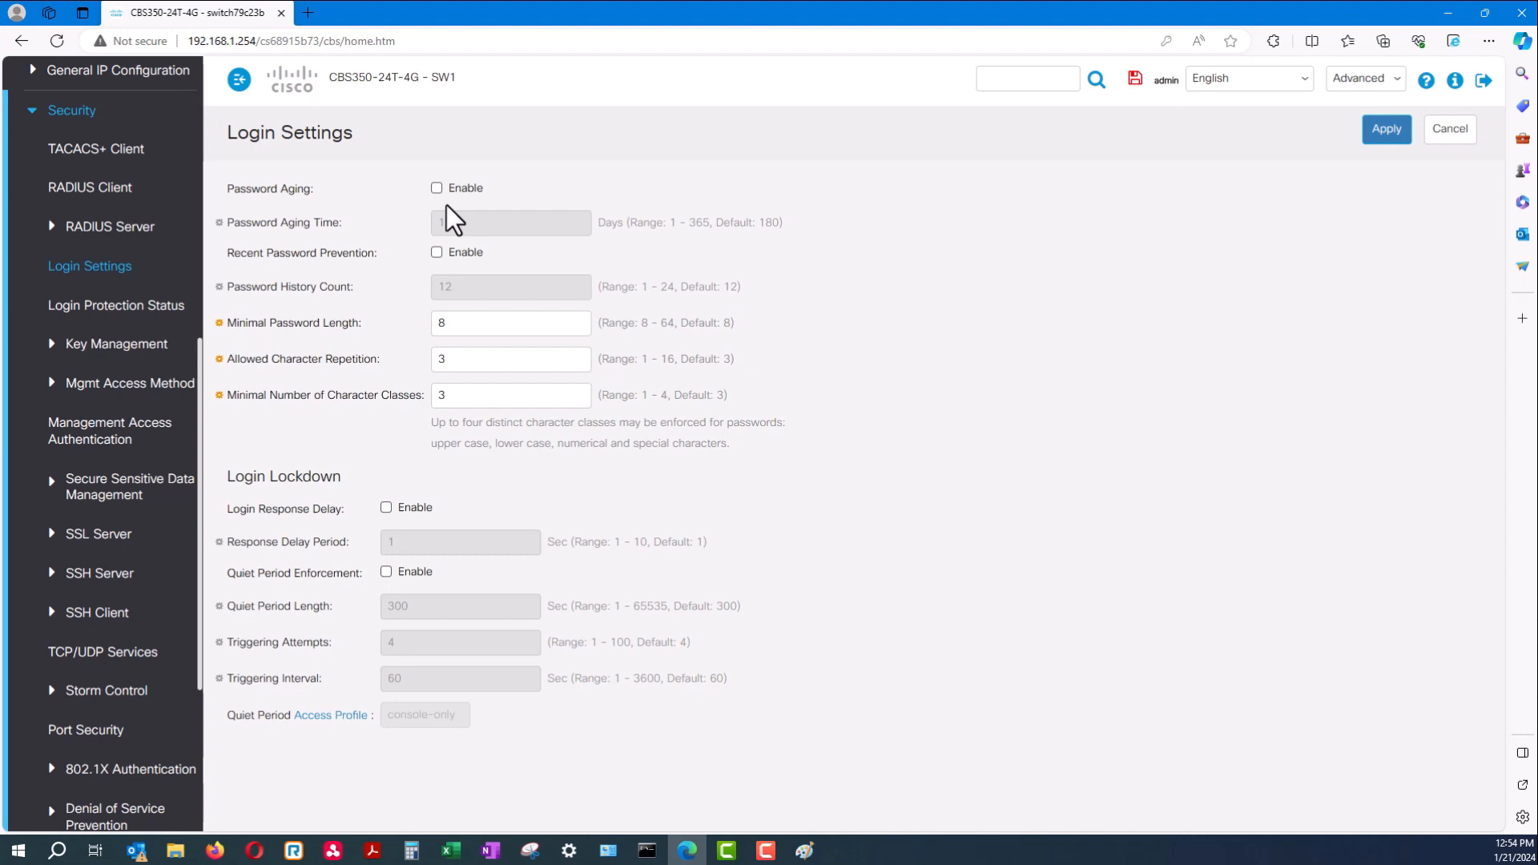
scroll(100, 651, down, 4)
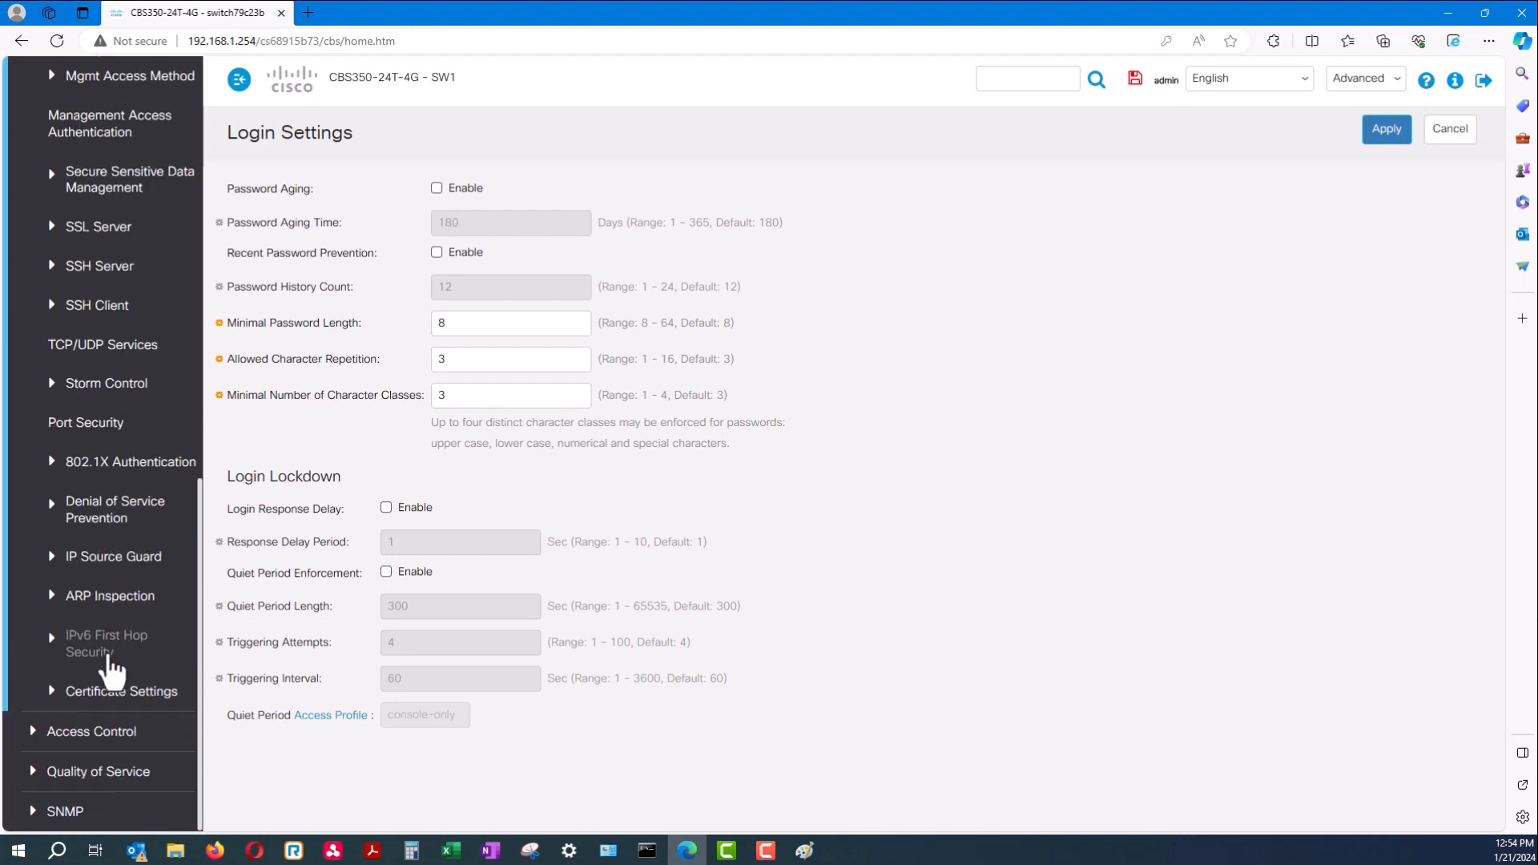
scroll(129, 661, up, 10)
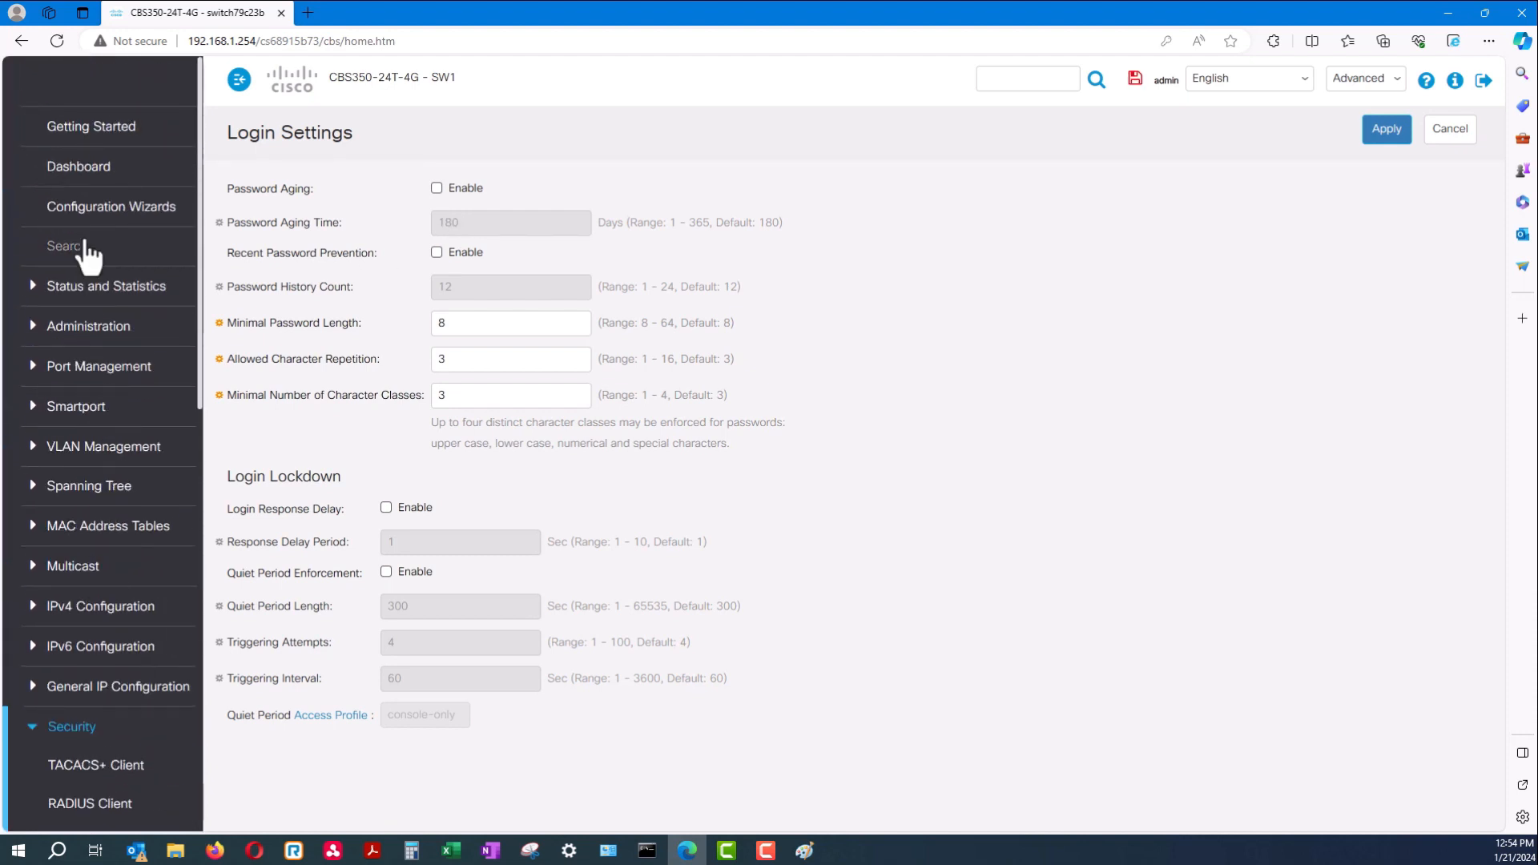
click(88, 130)
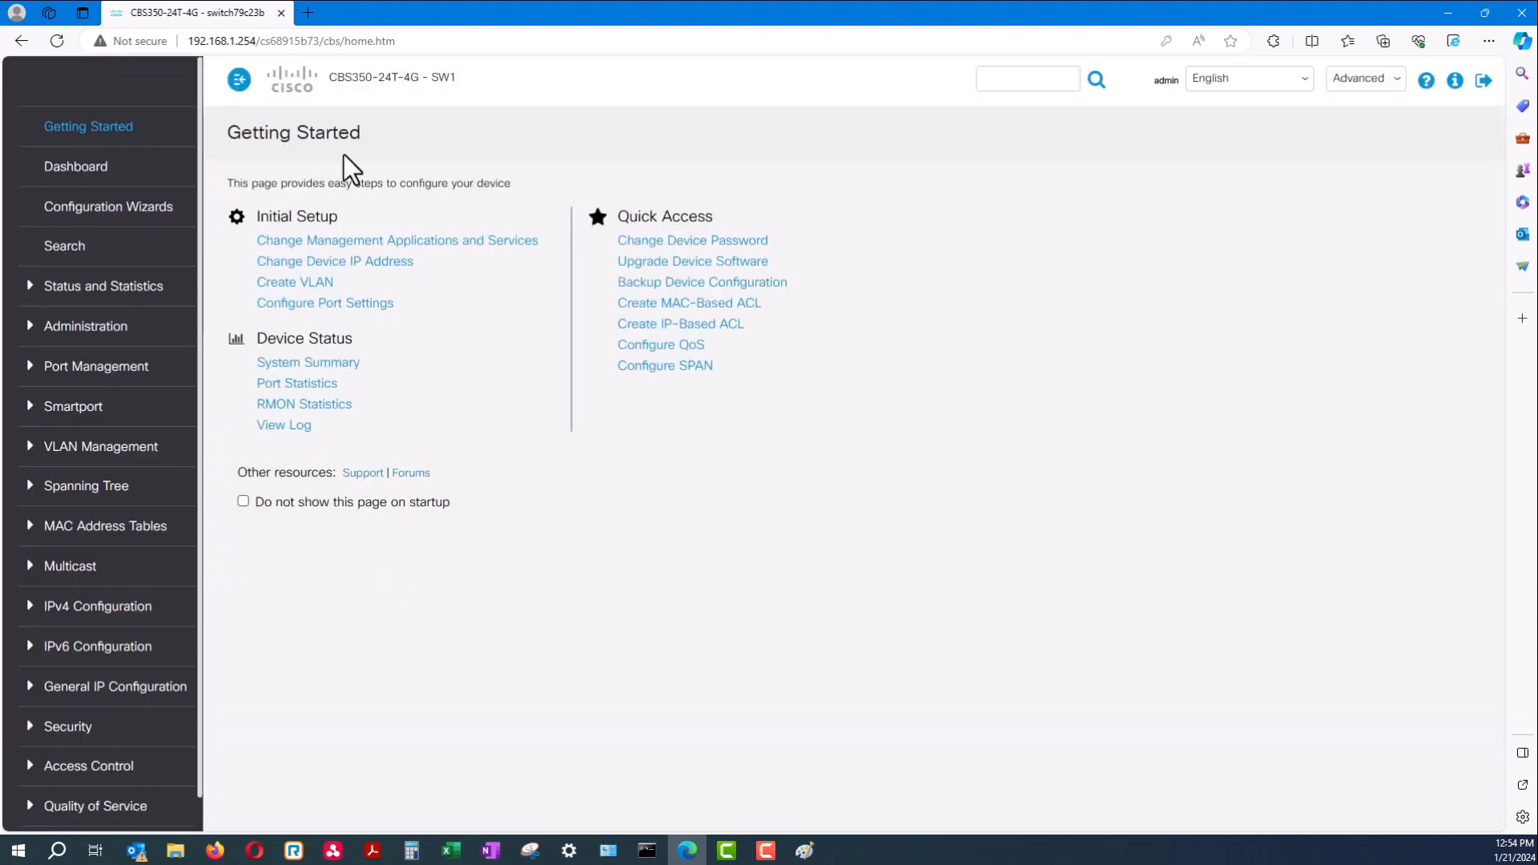
click(657, 242)
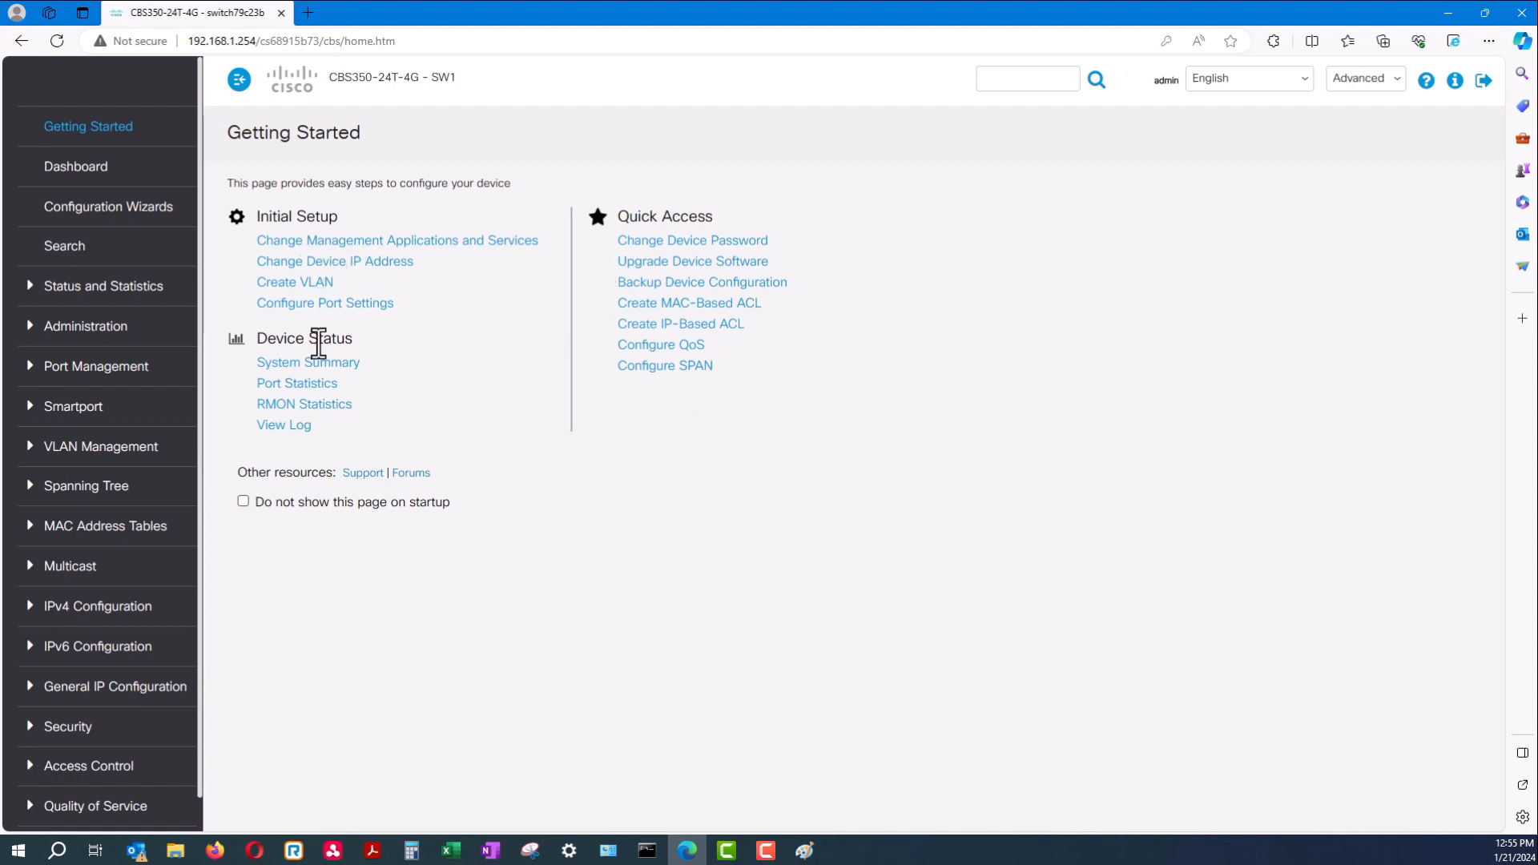
click(330, 384)
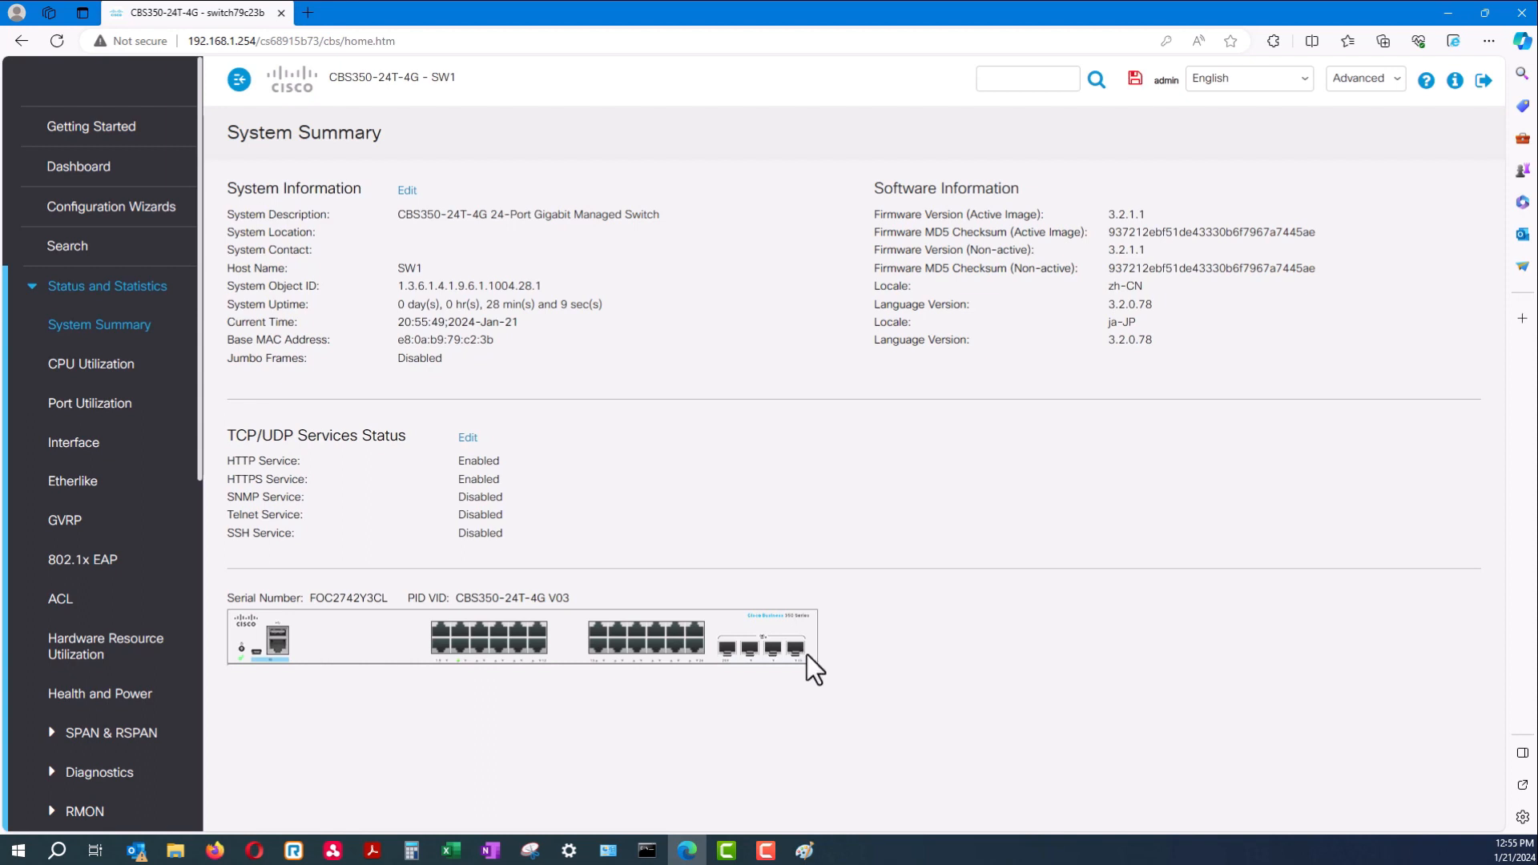
Check the System Summary uptime and TCP/UDP services status, where only HTTP and HTTPS are enabled
drag(604, 309, 402, 285)
click(435, 153)
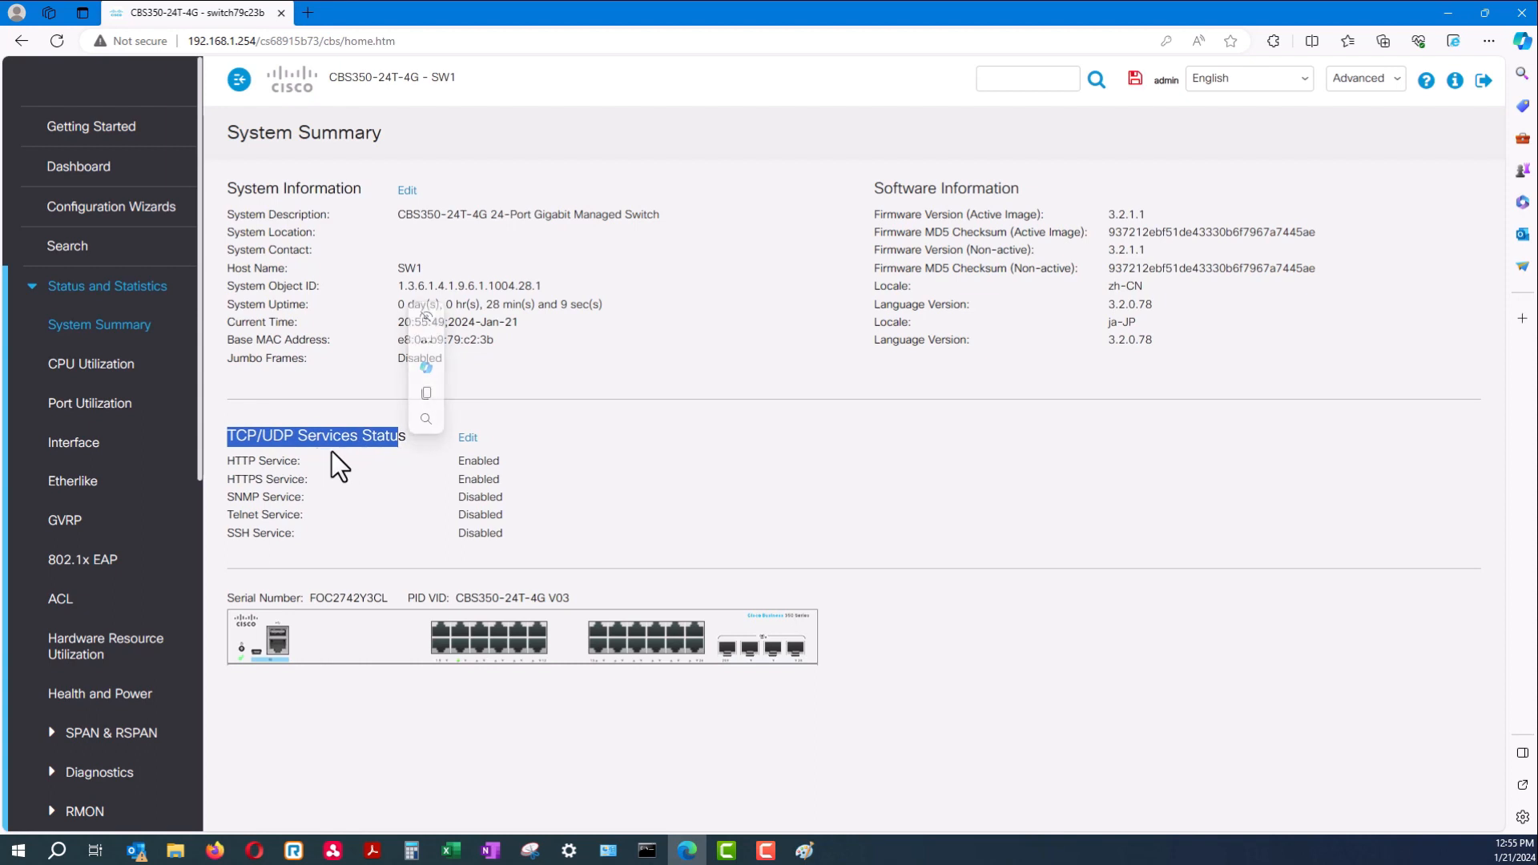
click(311, 469)
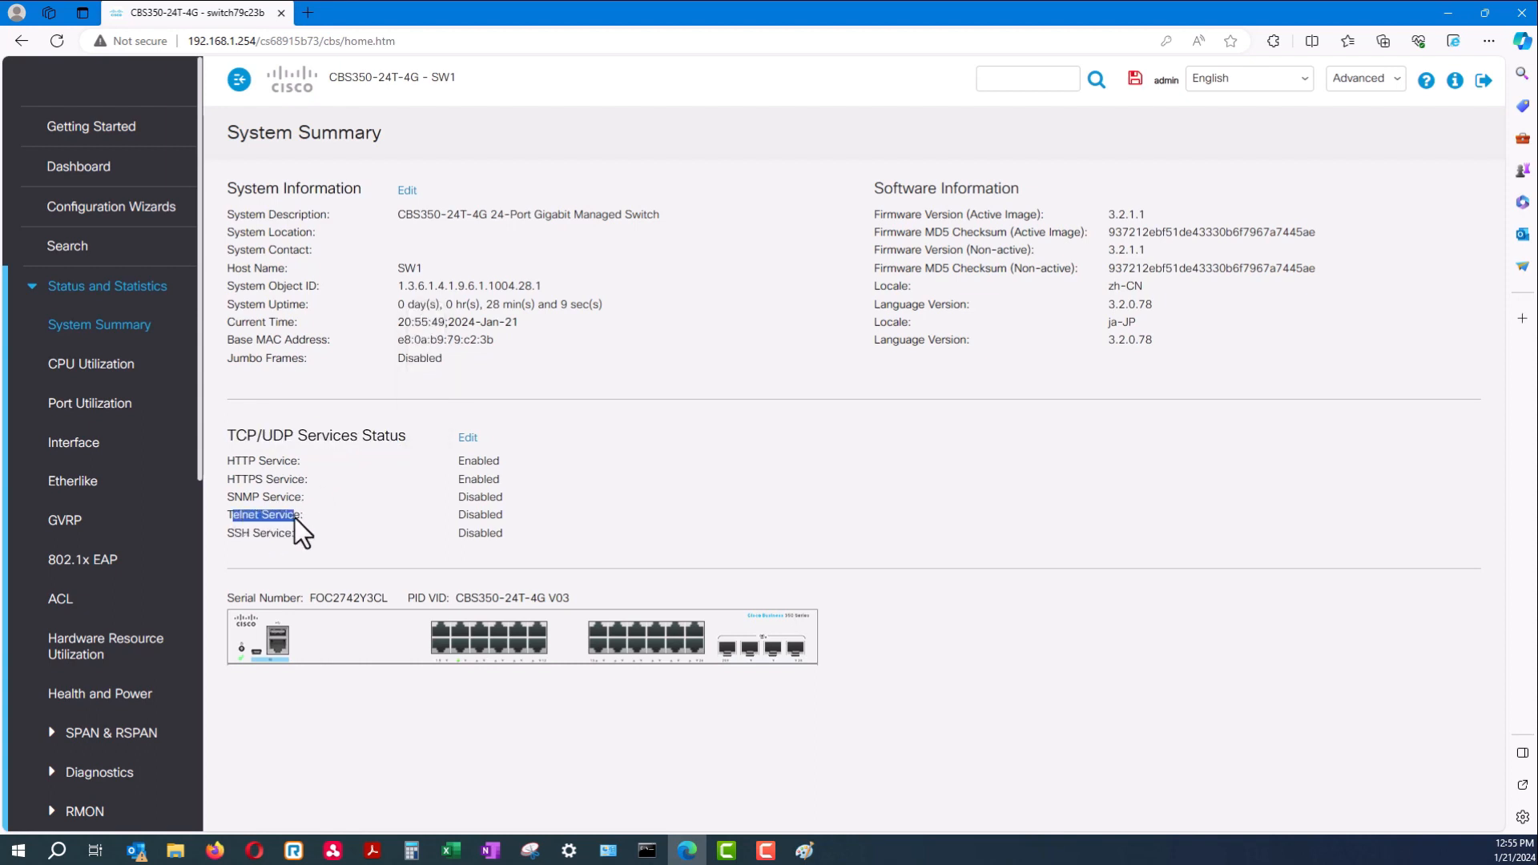
click(471, 439)
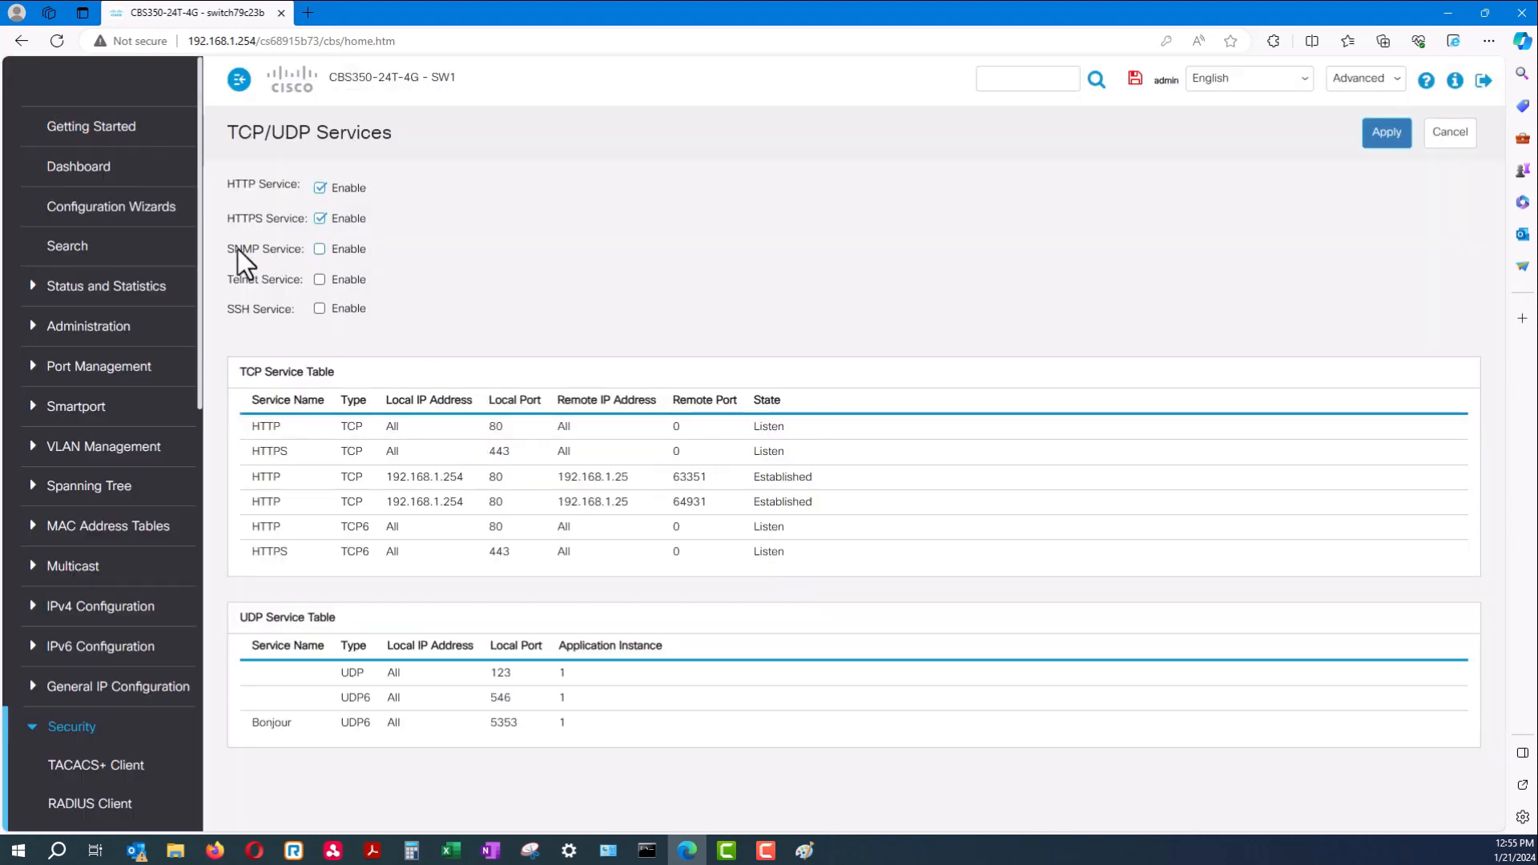
Enable and apply the SSH service on port 22, then return to Getting Started
click(237, 282)
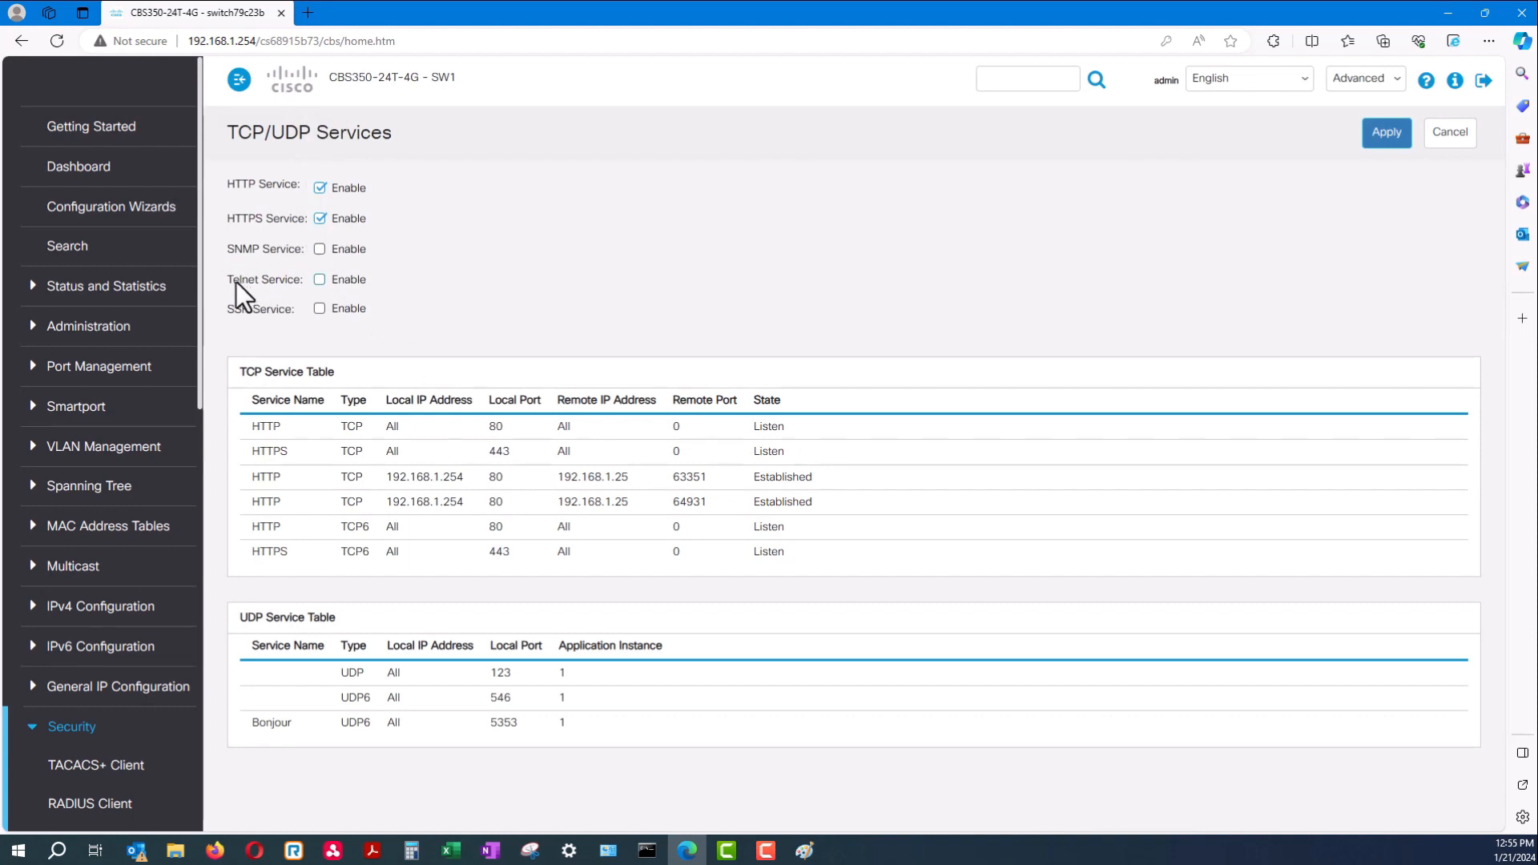
drag(234, 309, 320, 295)
click(320, 308)
click(1390, 138)
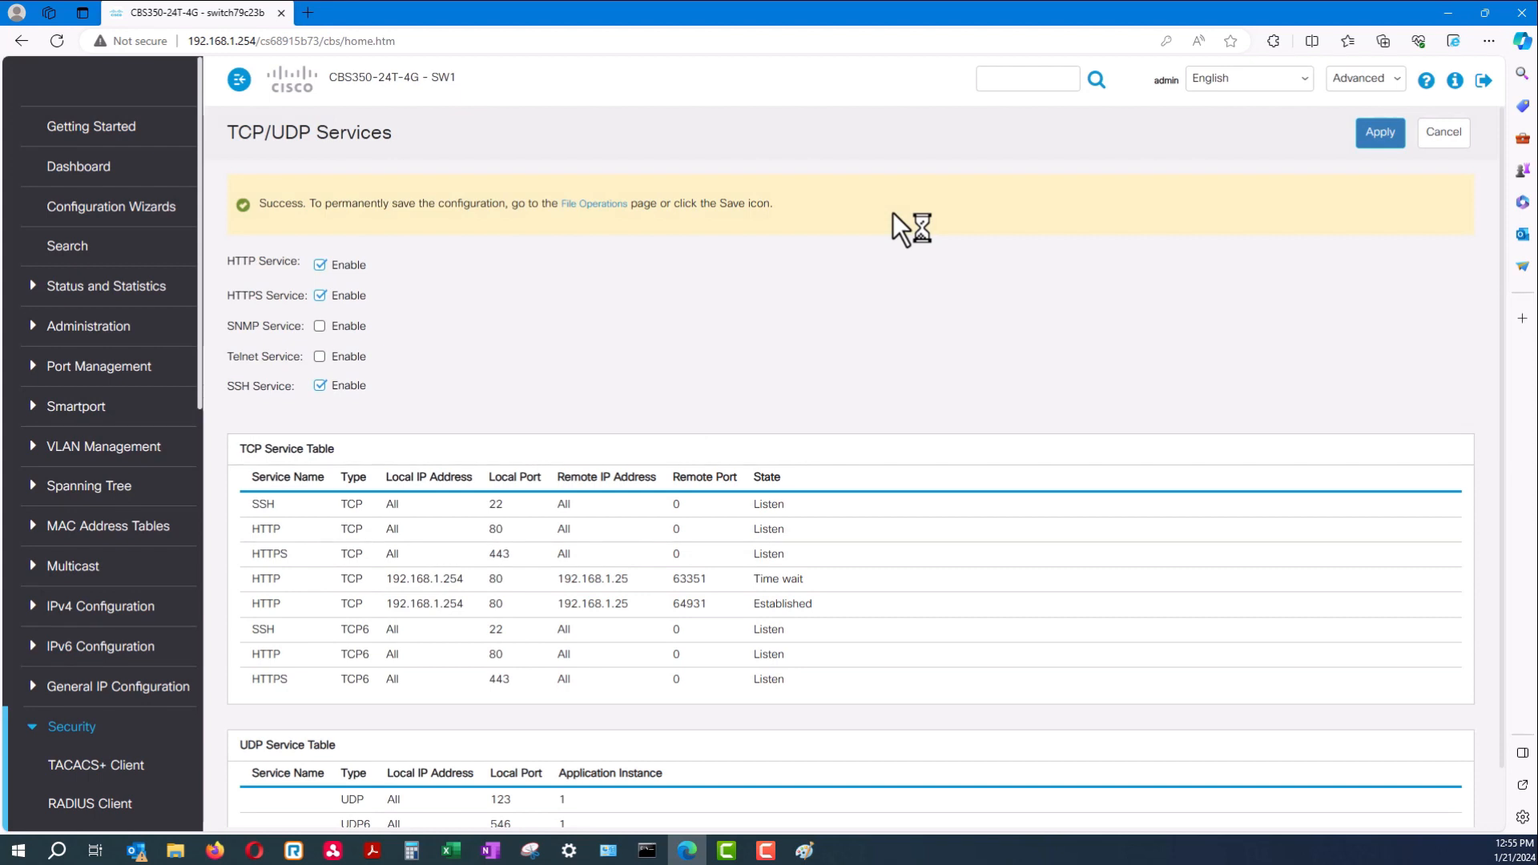
click(92, 132)
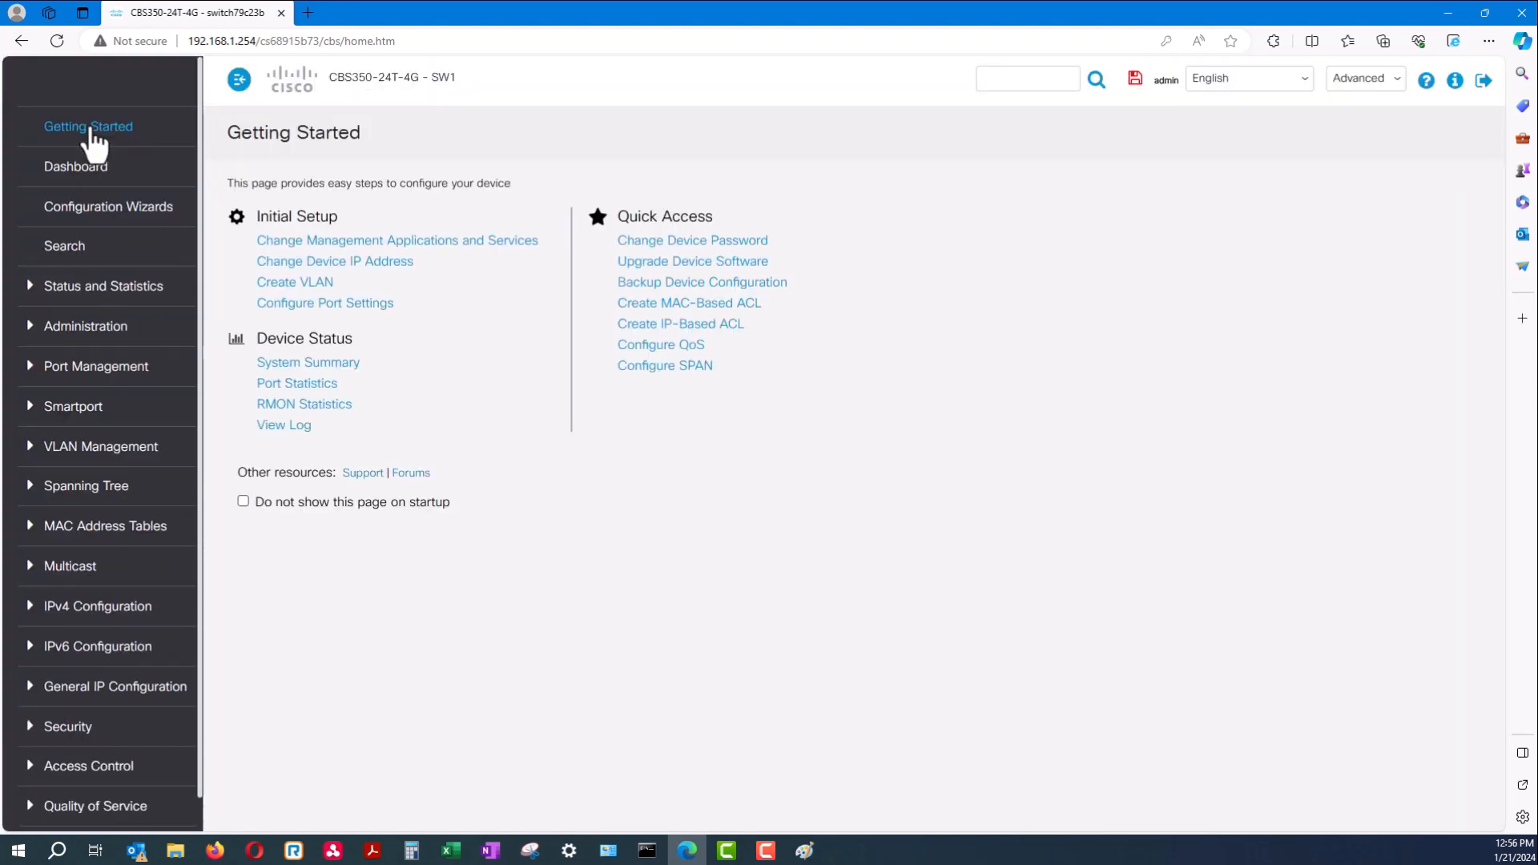
Open the RAM Memory log, whose newest entry warns that link Po1 went down
click(303, 426)
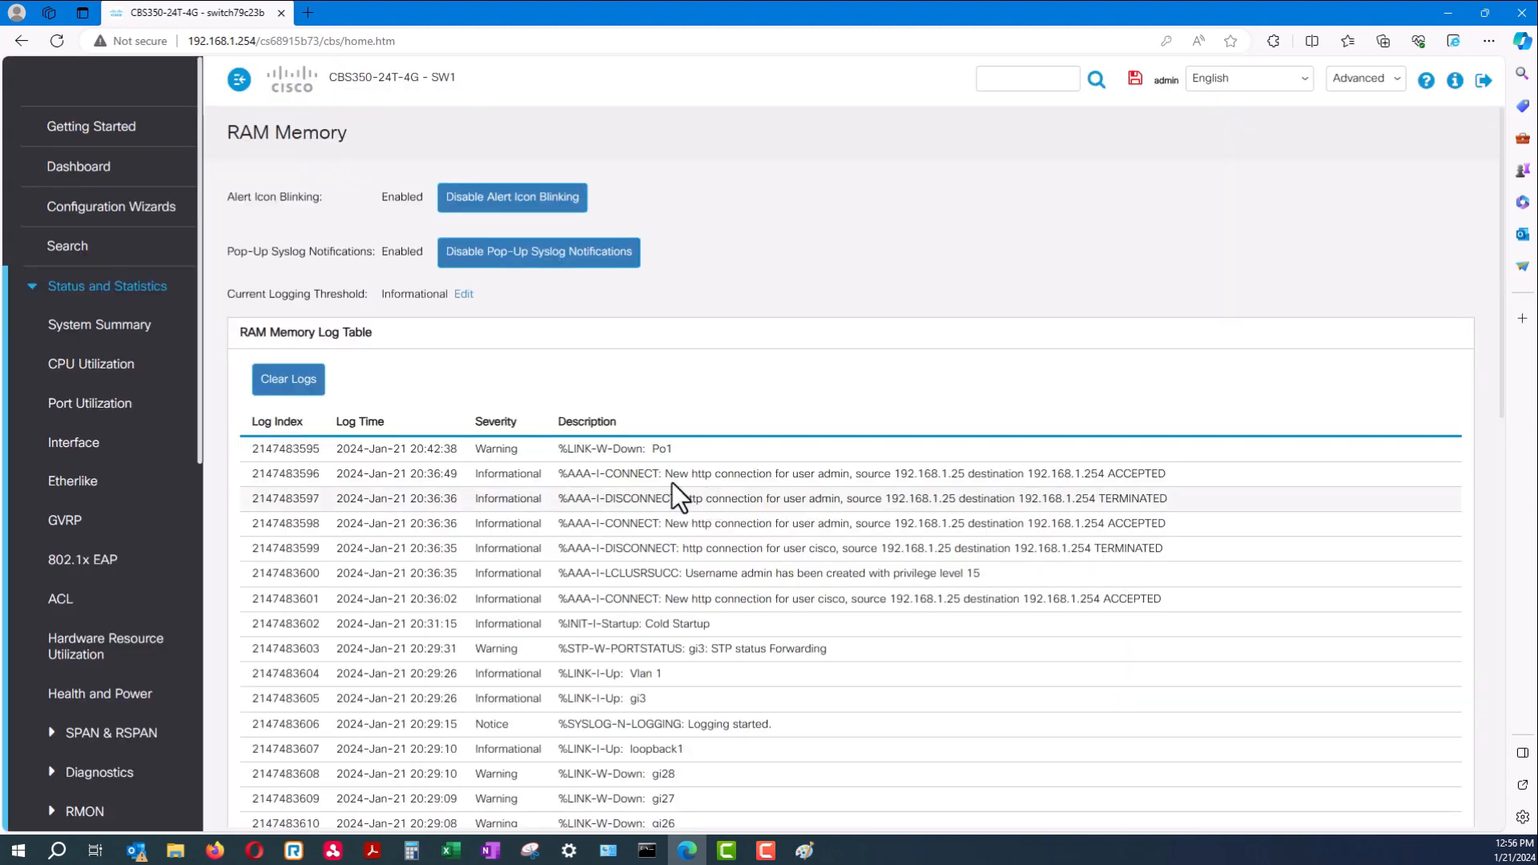
drag(671, 483, 751, 766)
click(801, 718)
scroll(801, 718, down, 9)
scroll(801, 718, down, 2)
scroll(773, 689, up, 15)
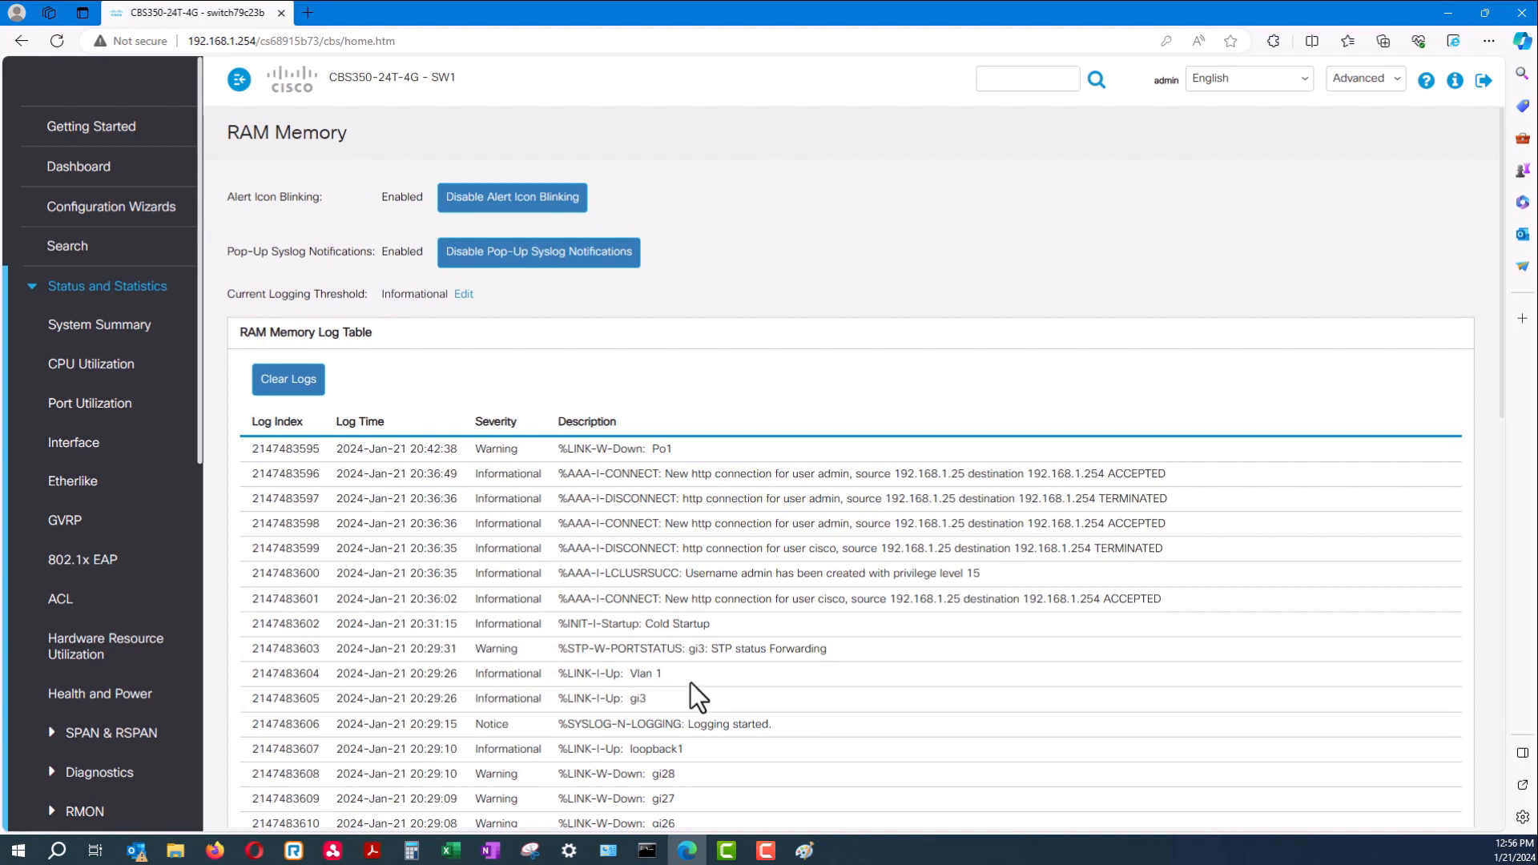
Inspect the gi3 link-up entry and the AAA connect entry from 192.168.1.25
drag(661, 697, 248, 689)
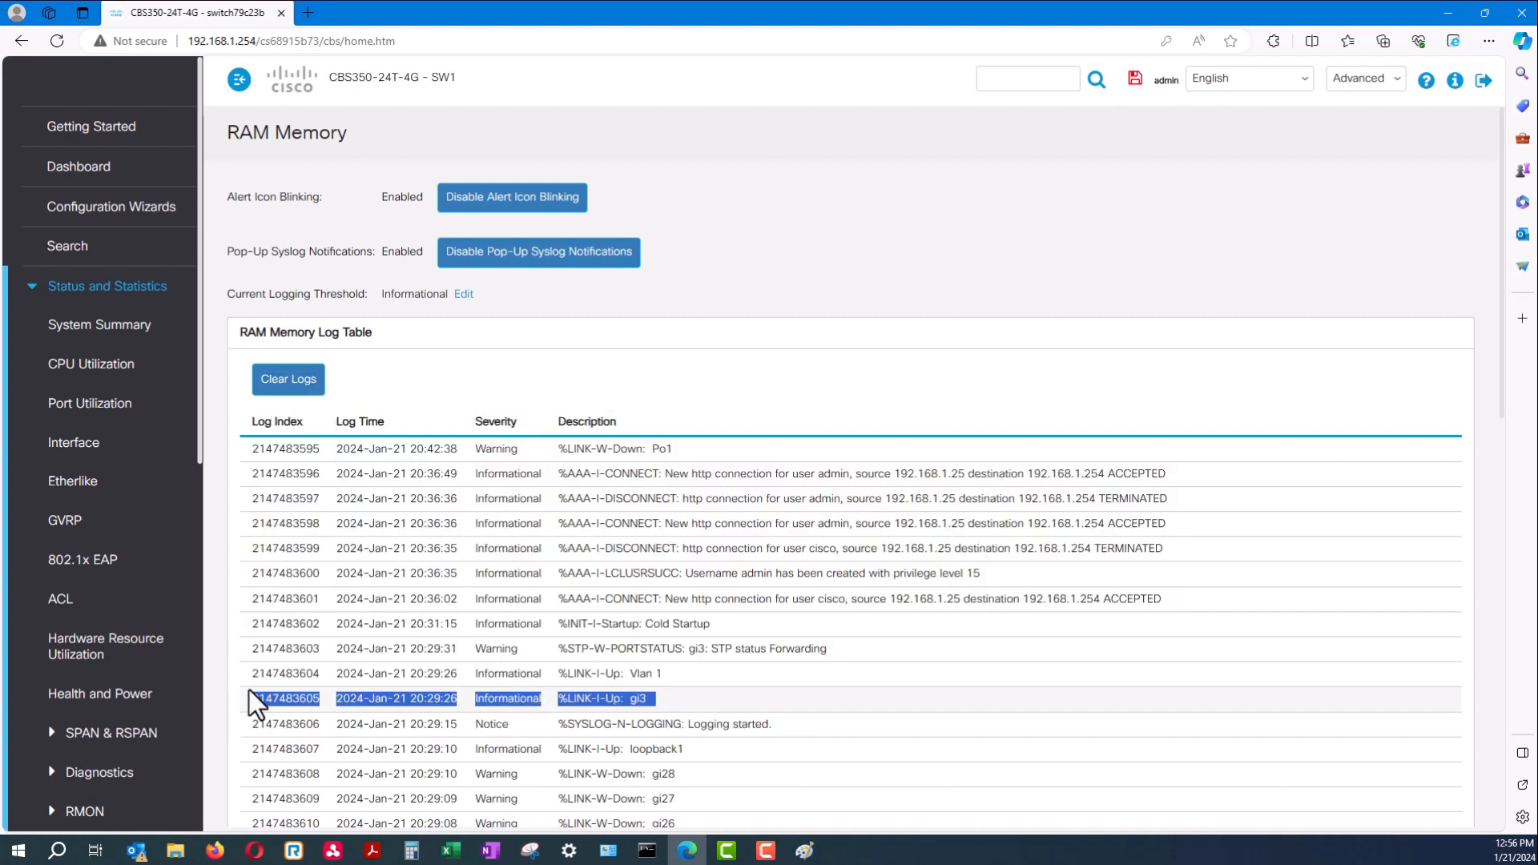
drag(650, 695, 560, 705)
triple_click(560, 704)
click(738, 655)
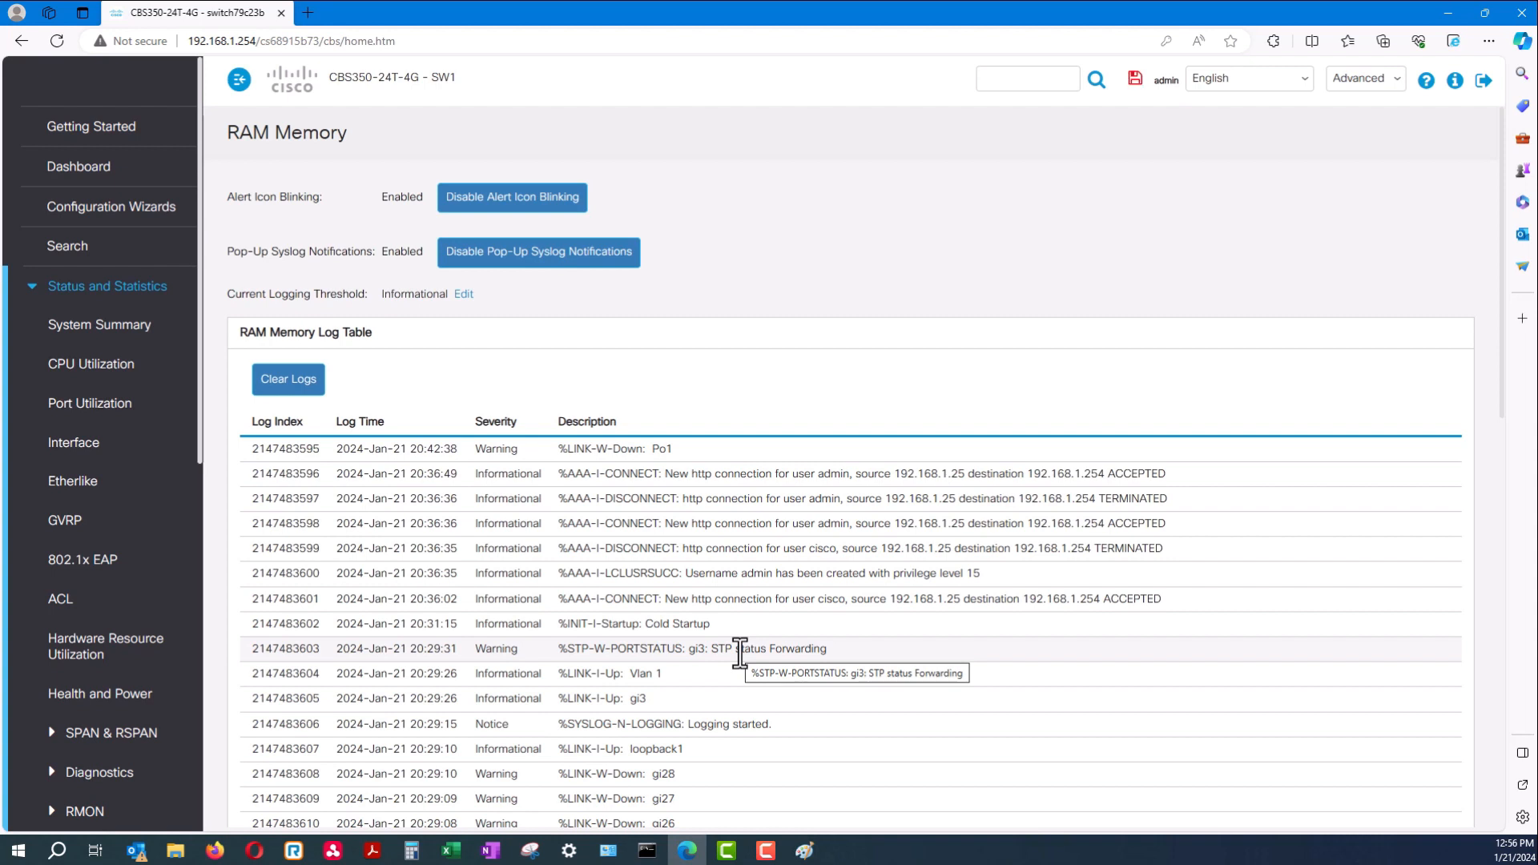
drag(967, 472, 856, 470)
click(752, 470)
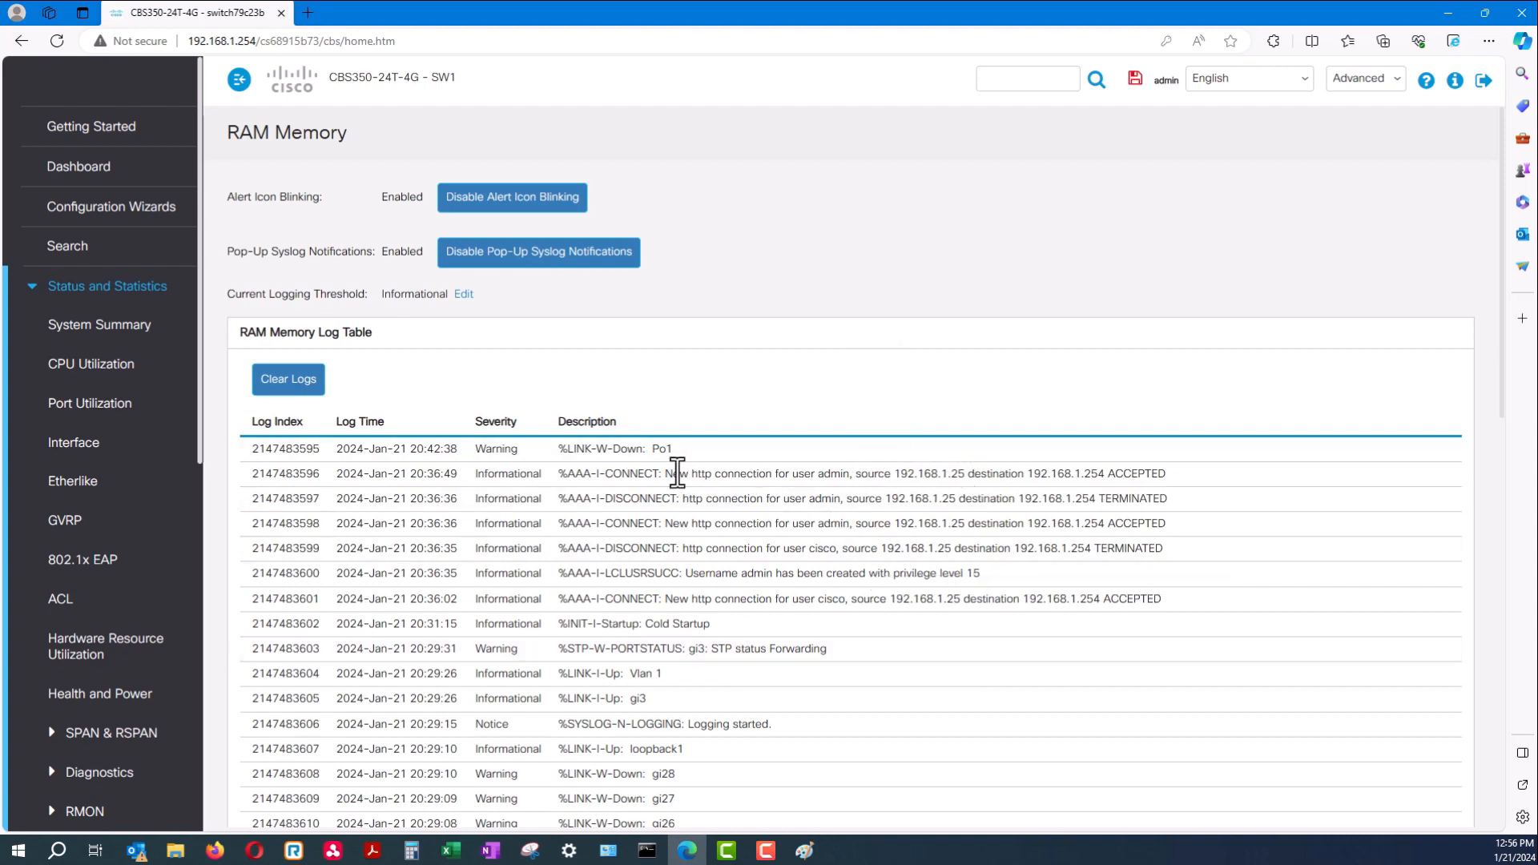
drag(663, 478, 897, 473)
click(970, 475)
double_click(970, 475)
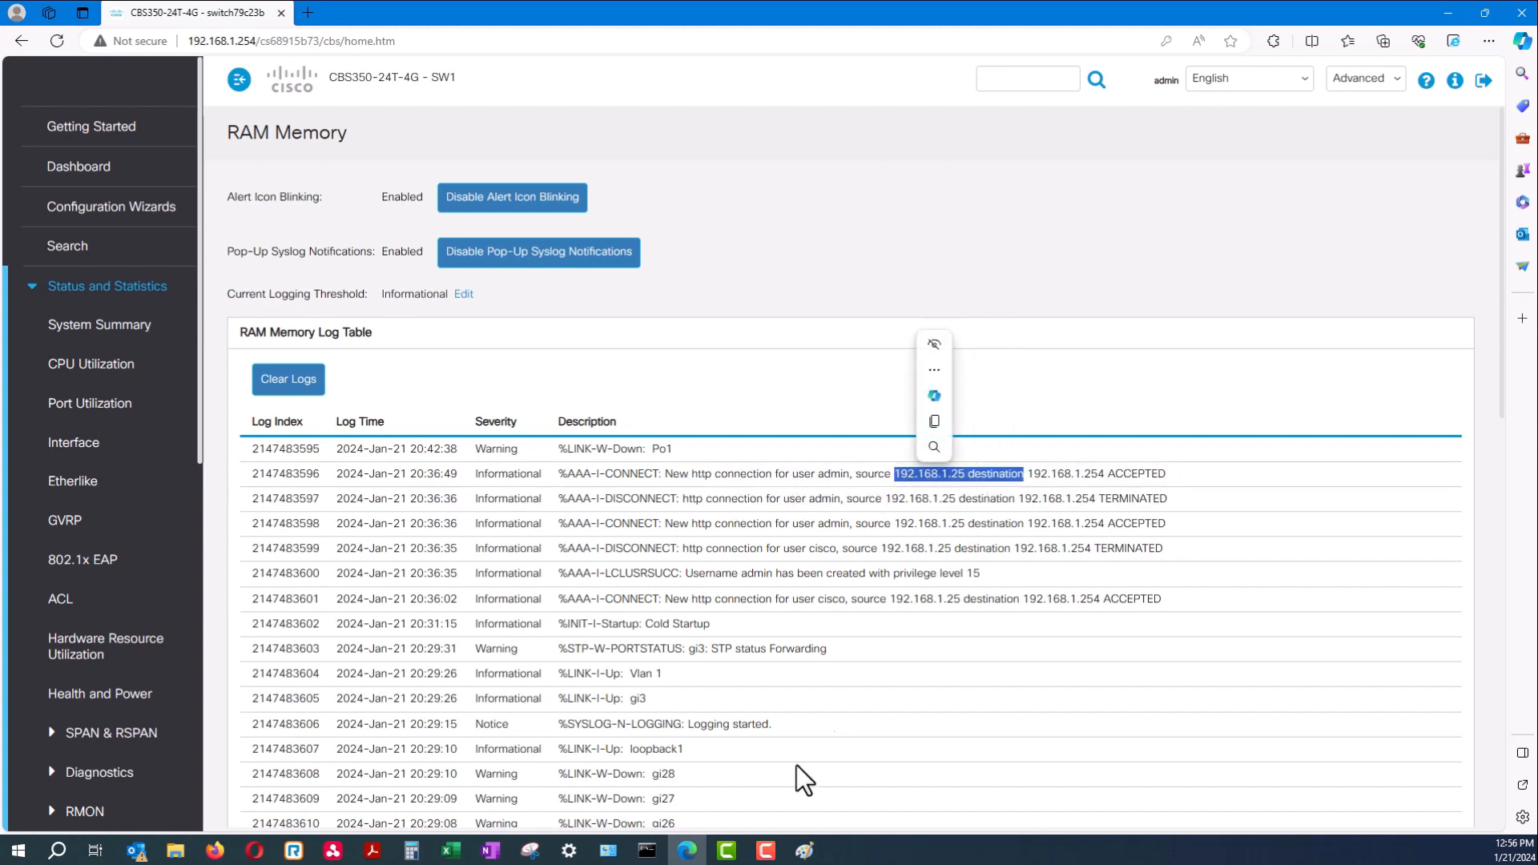
click(609, 850)
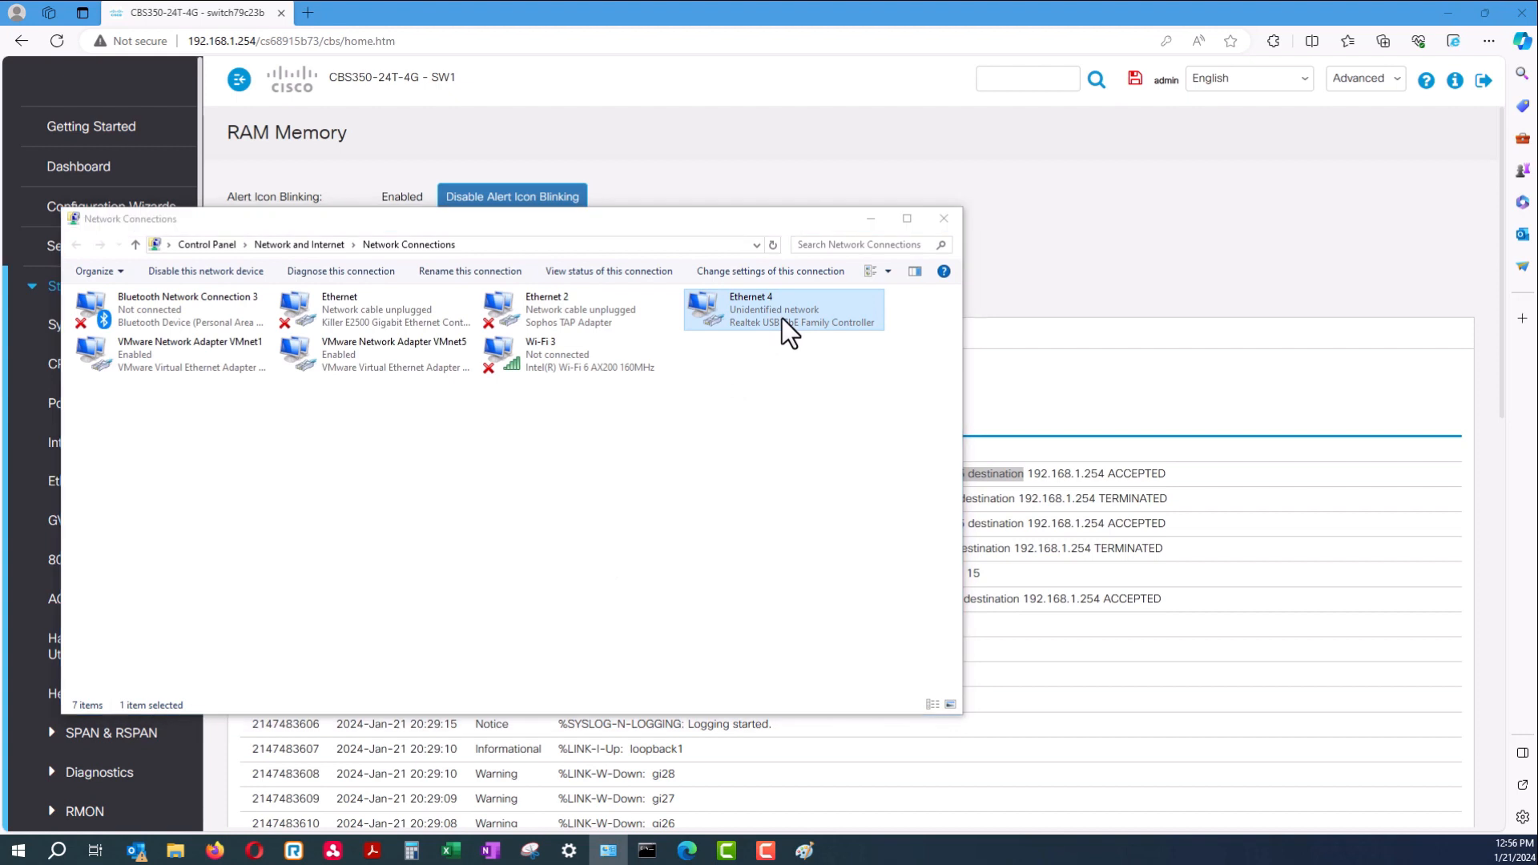
drag(932, 165, 788, 188)
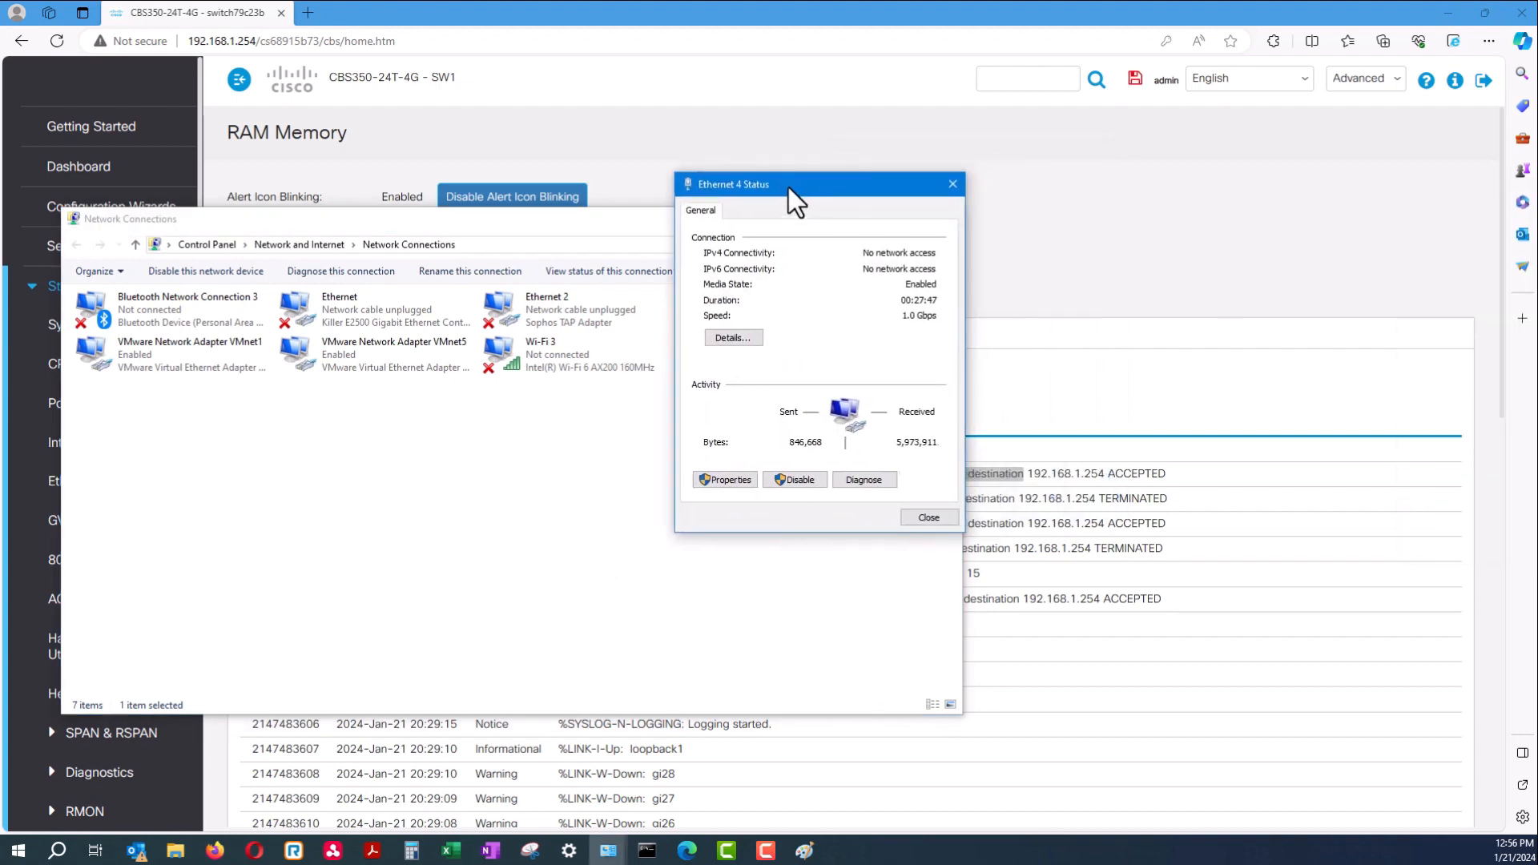
click(745, 337)
click(791, 326)
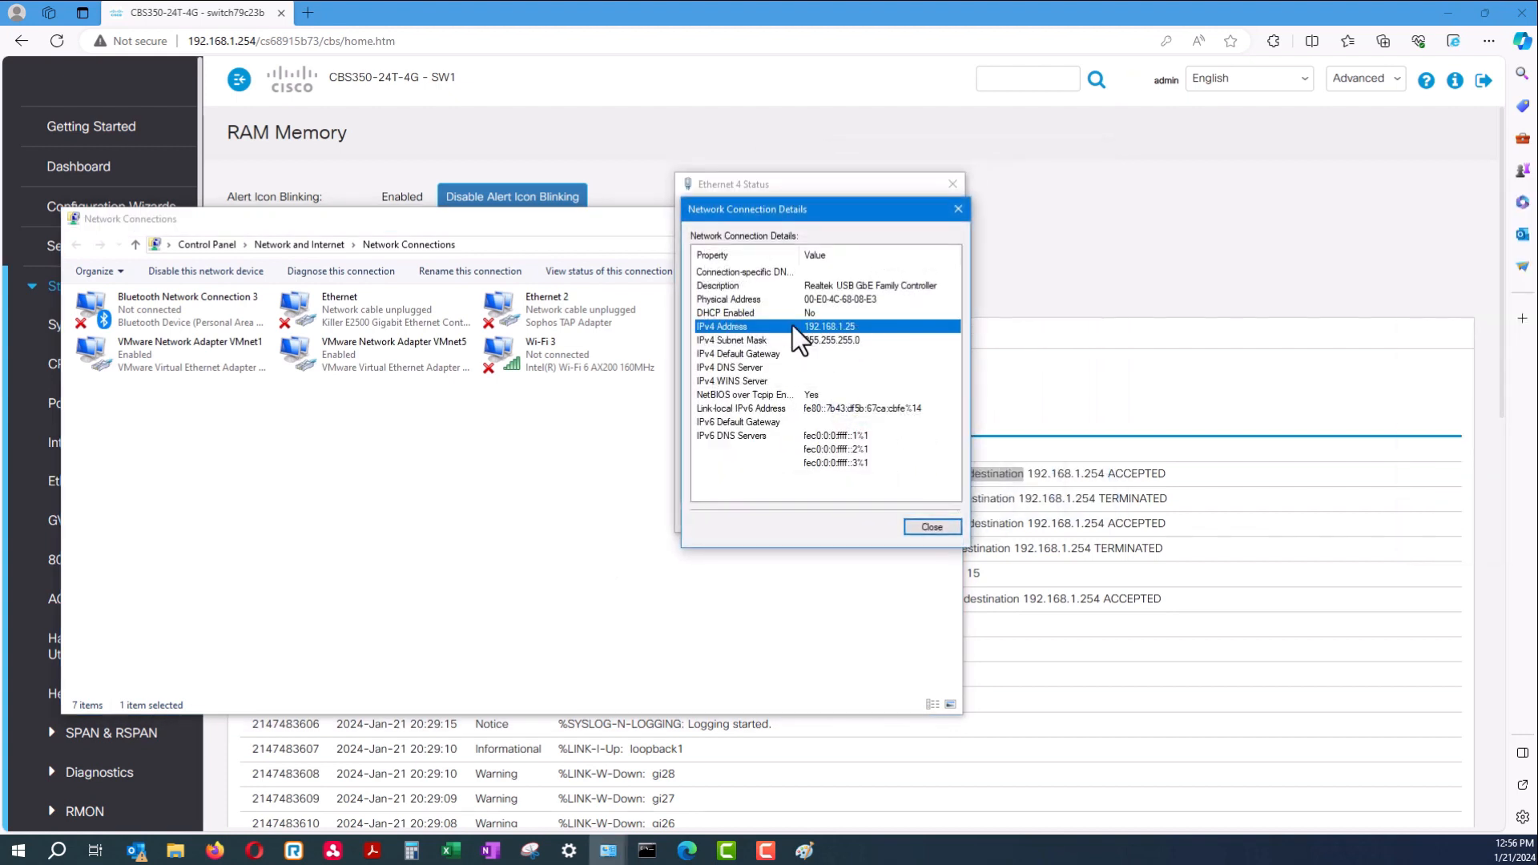
click(932, 527)
click(930, 516)
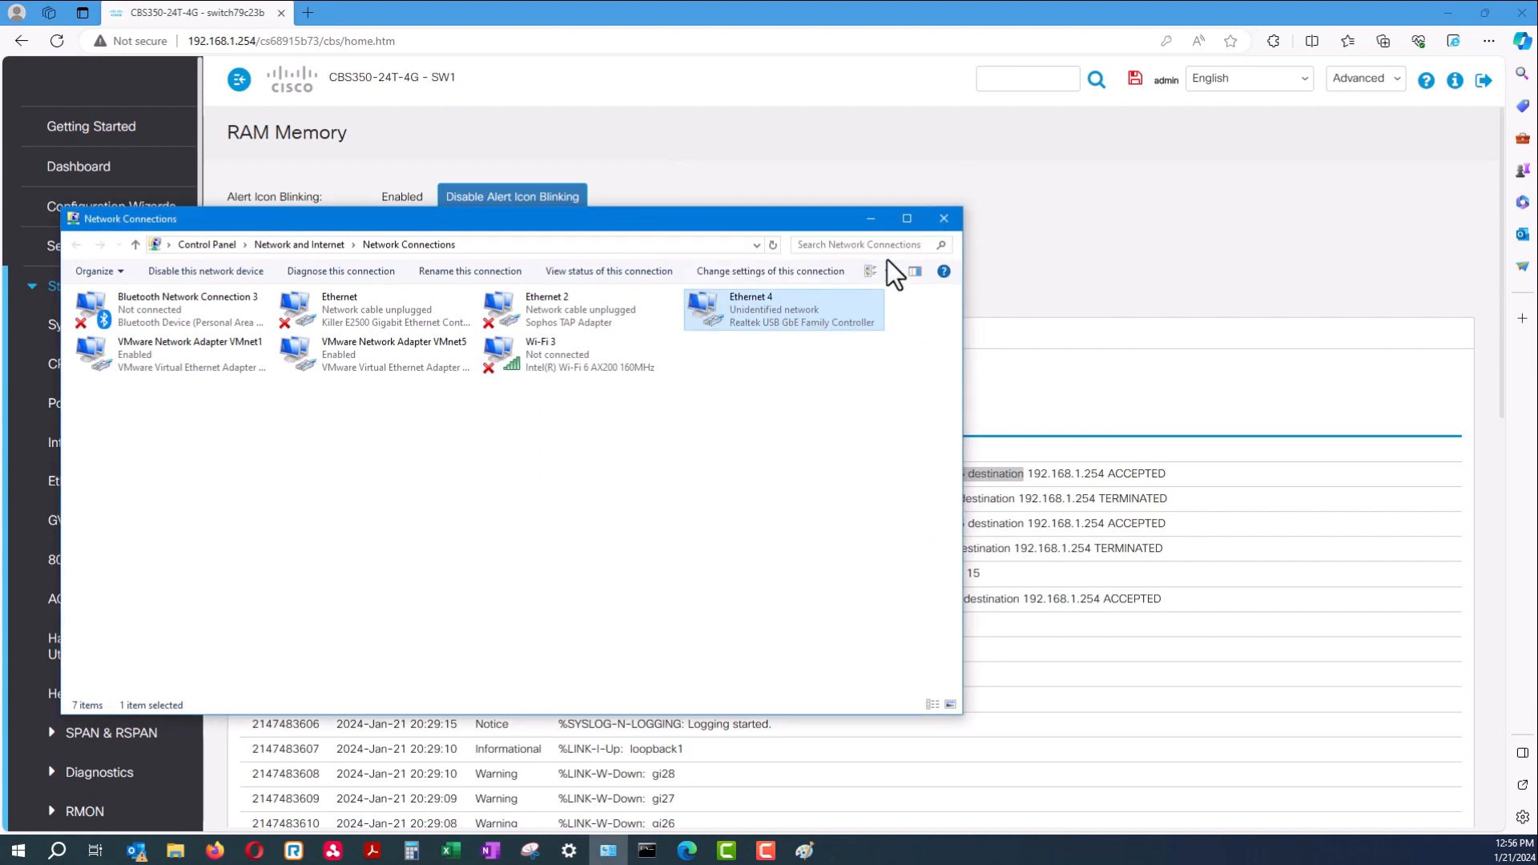
click(945, 215)
click(1090, 475)
drag(1176, 474, 579, 474)
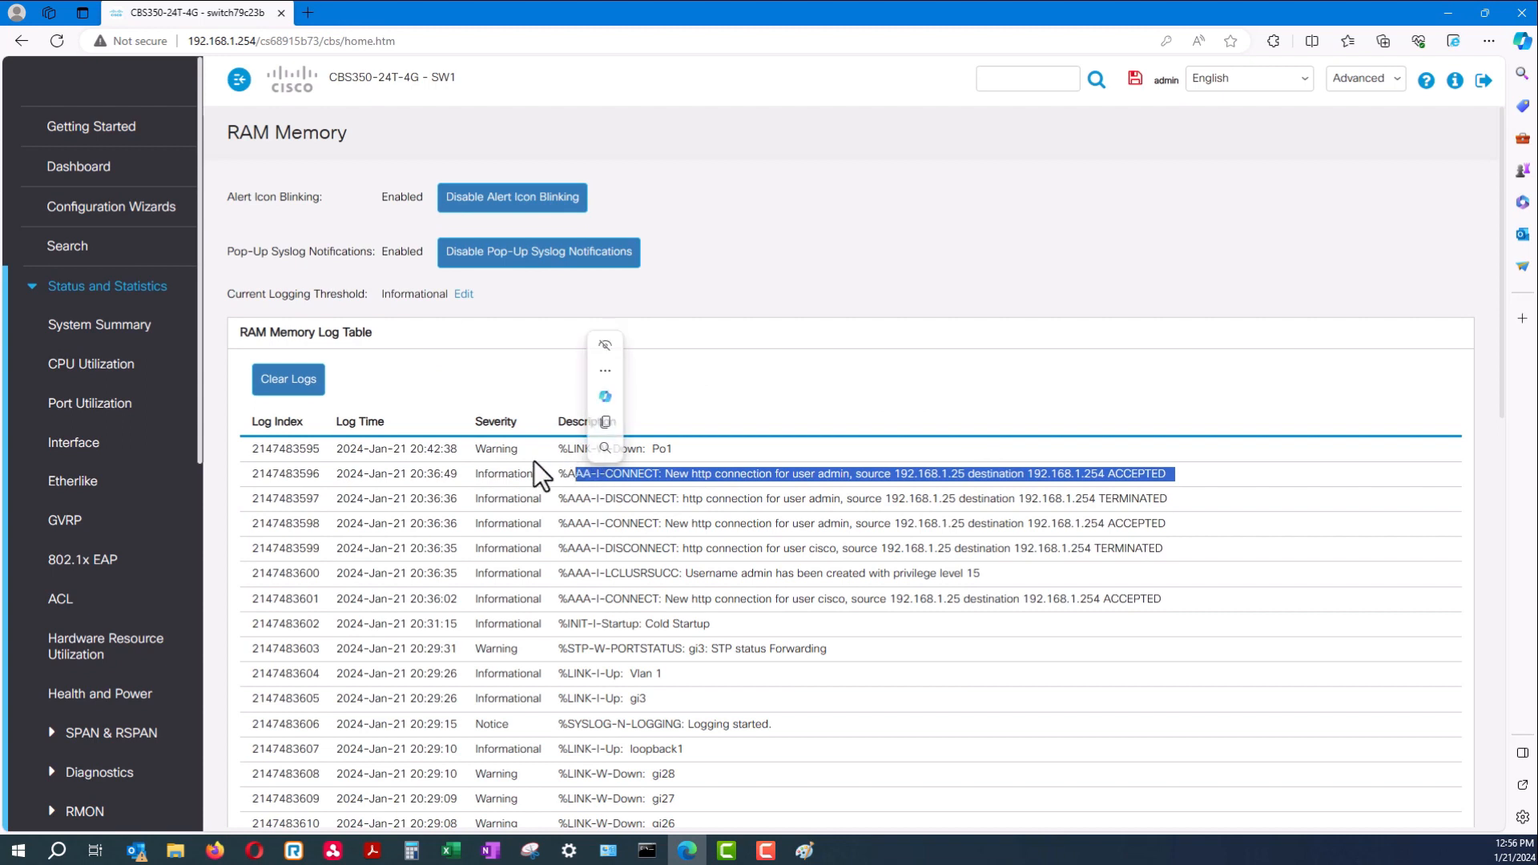
click(38, 295)
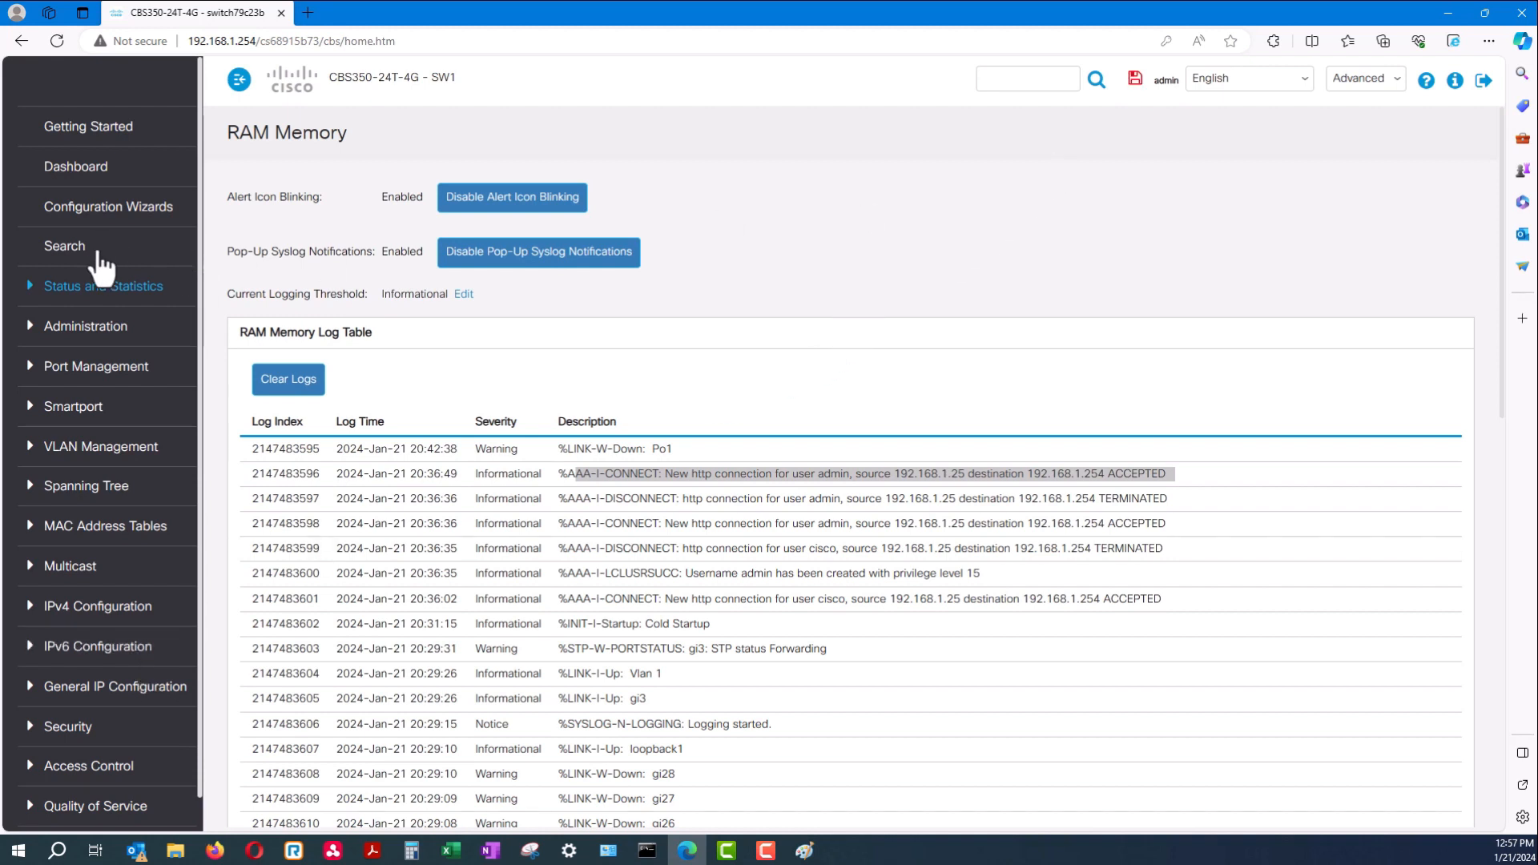
click(111, 135)
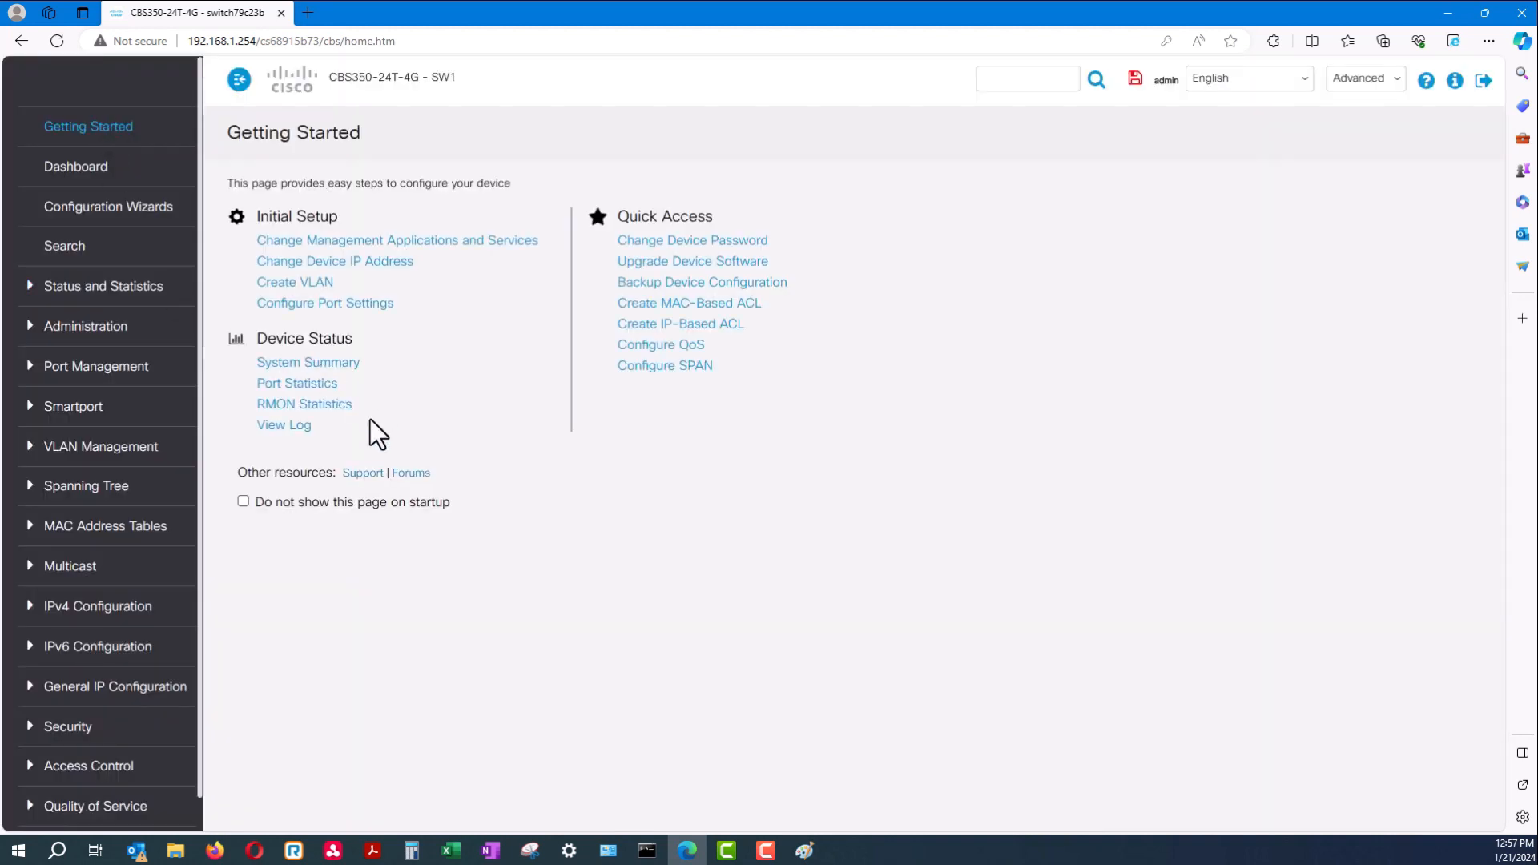
Show File Operations set to Update File to Running Configuration, cancelling the file picker with no file chosen
click(736, 287)
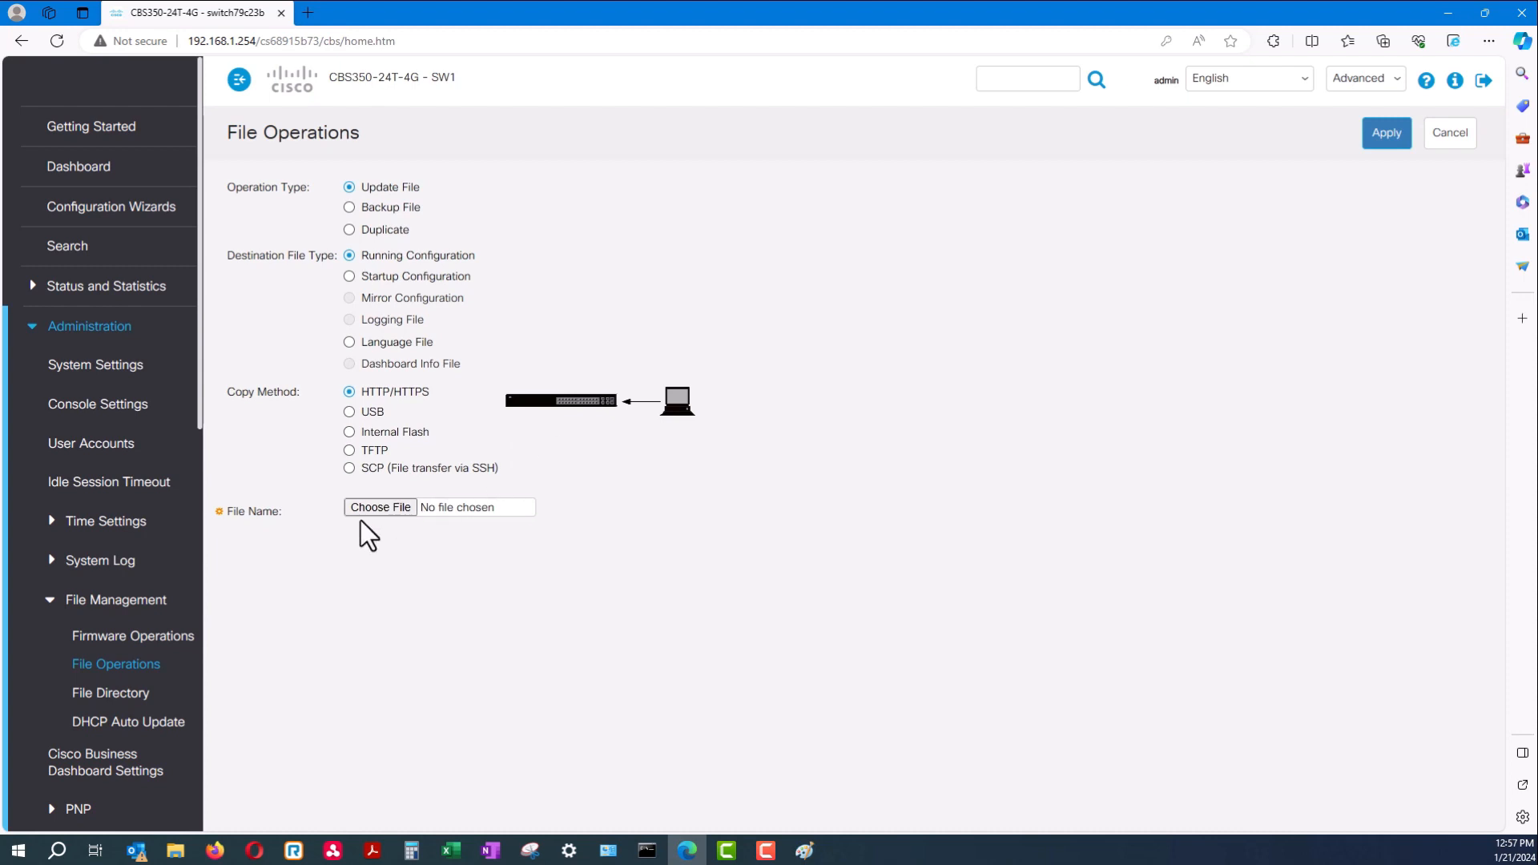
click(378, 508)
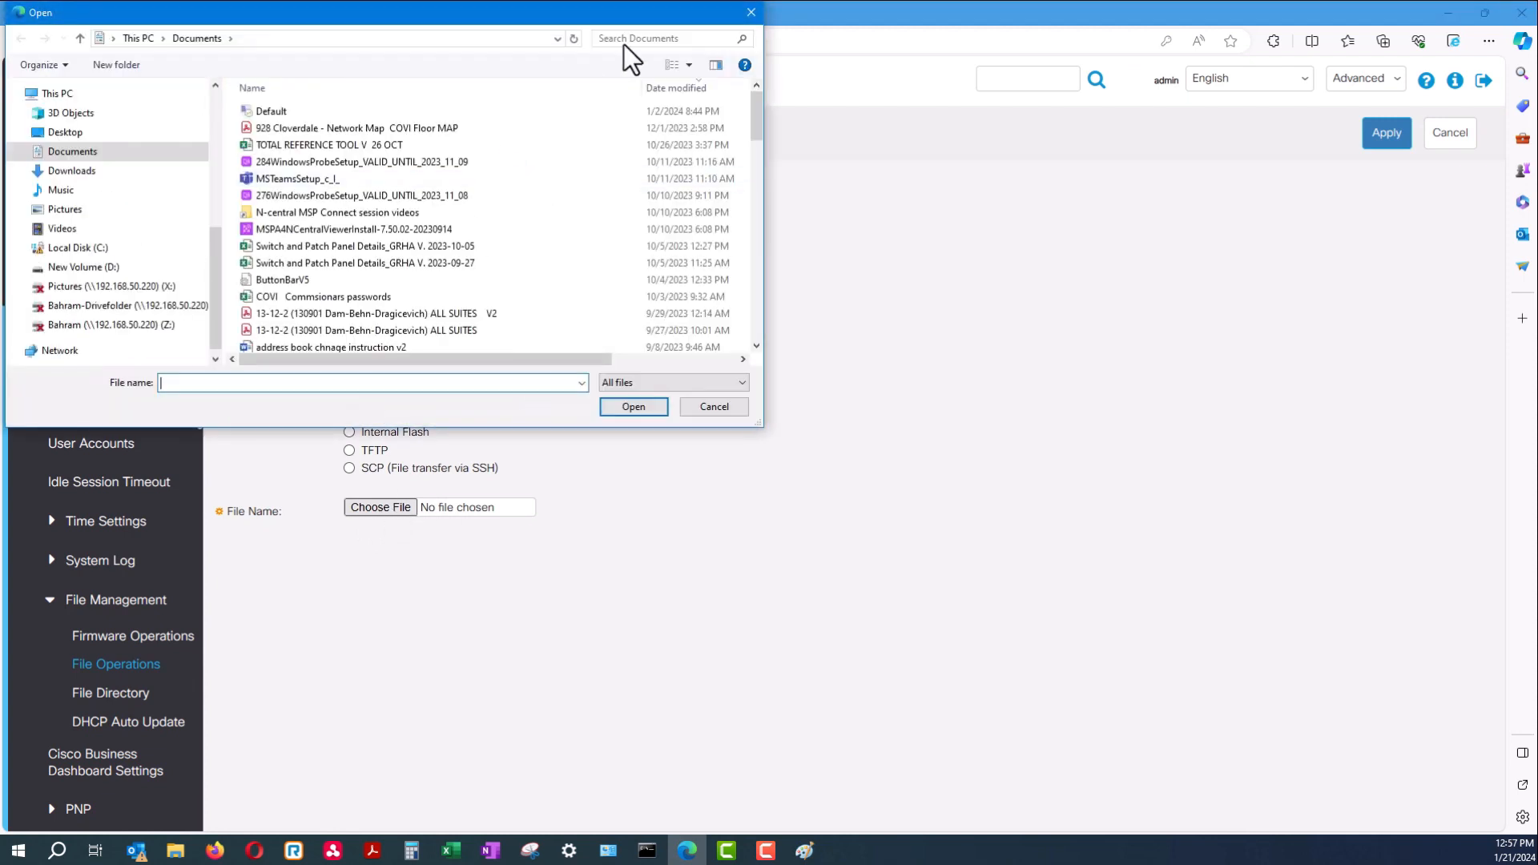
click(750, 13)
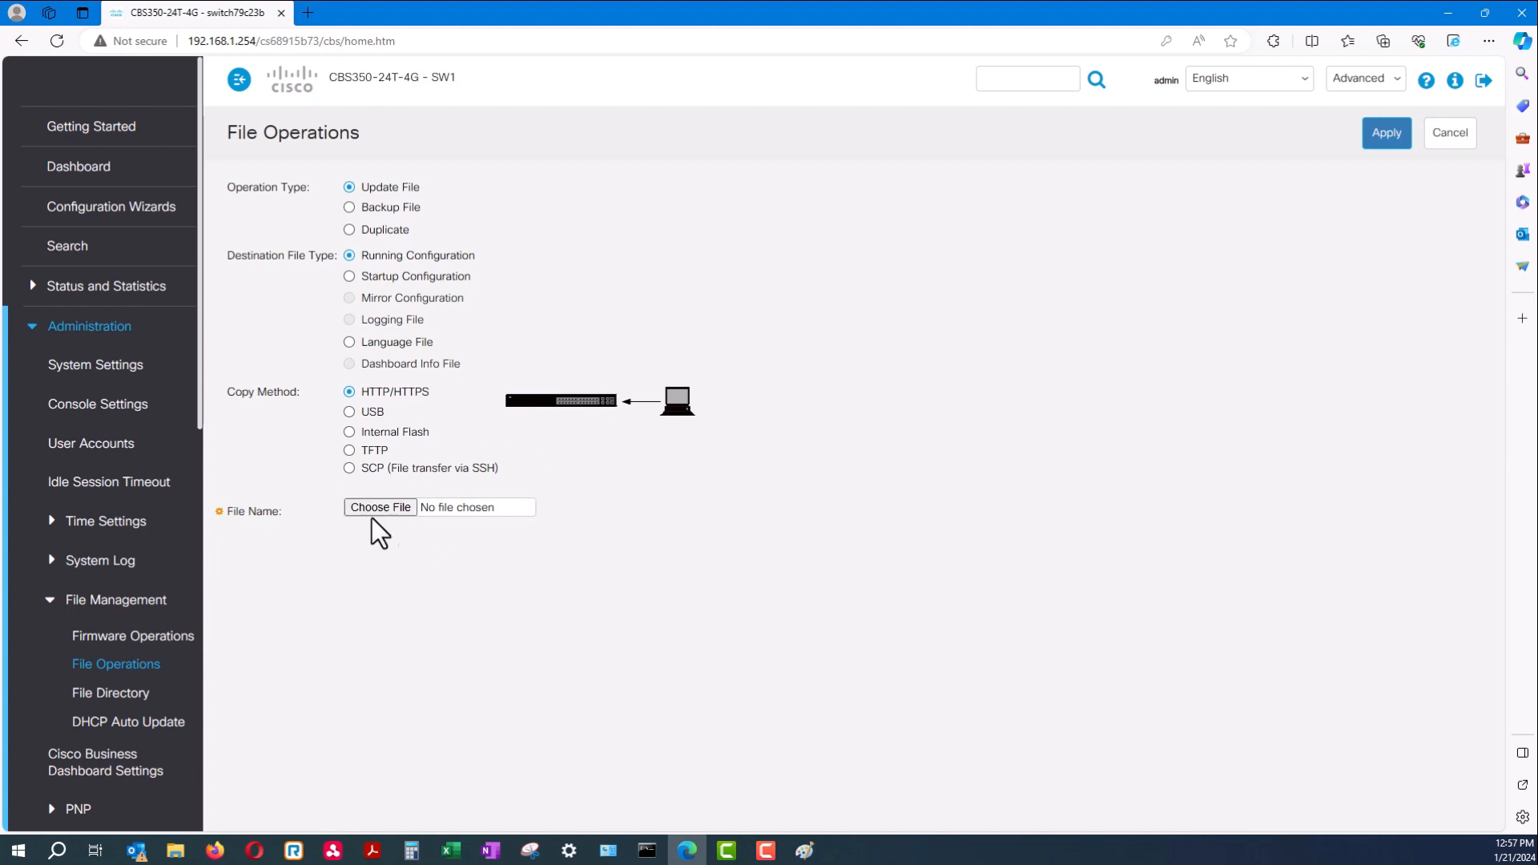
click(110, 525)
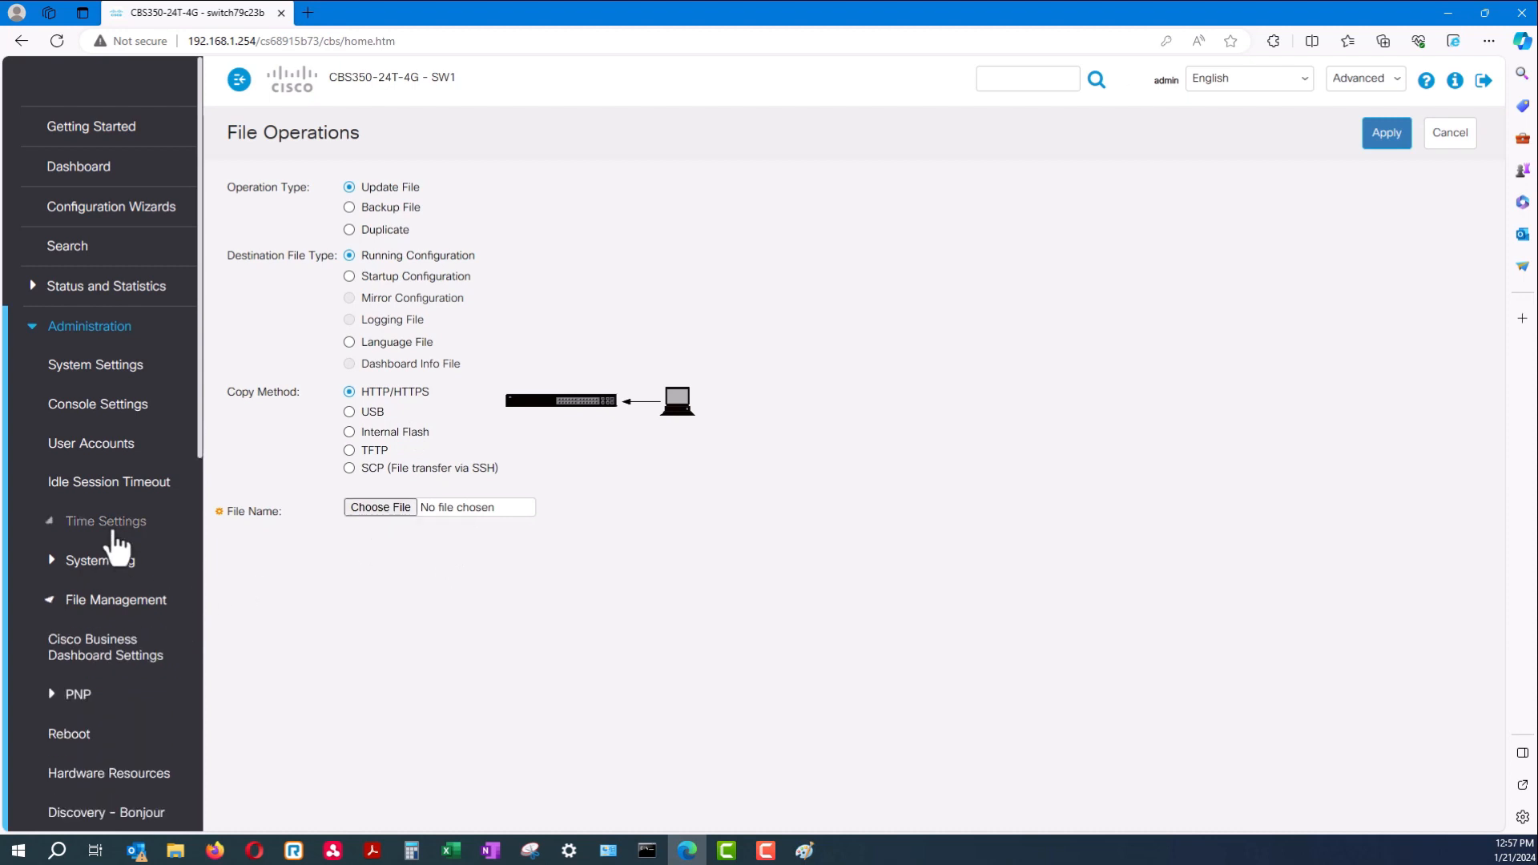
Disable SNTP as main clock source and apply manual time 2024-Jan-21 20:58
click(122, 561)
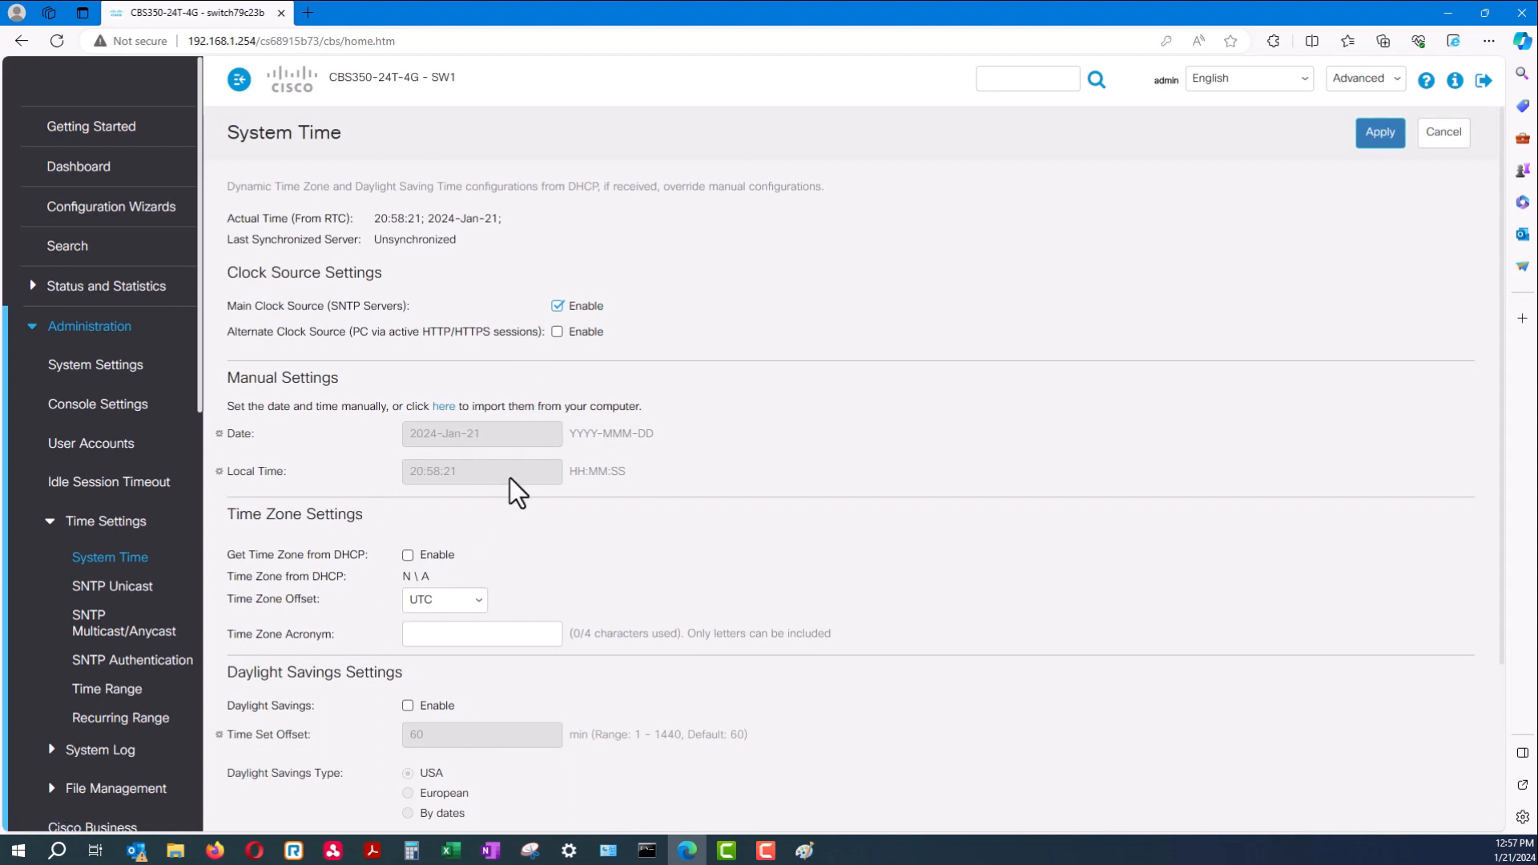
drag(491, 431, 400, 425)
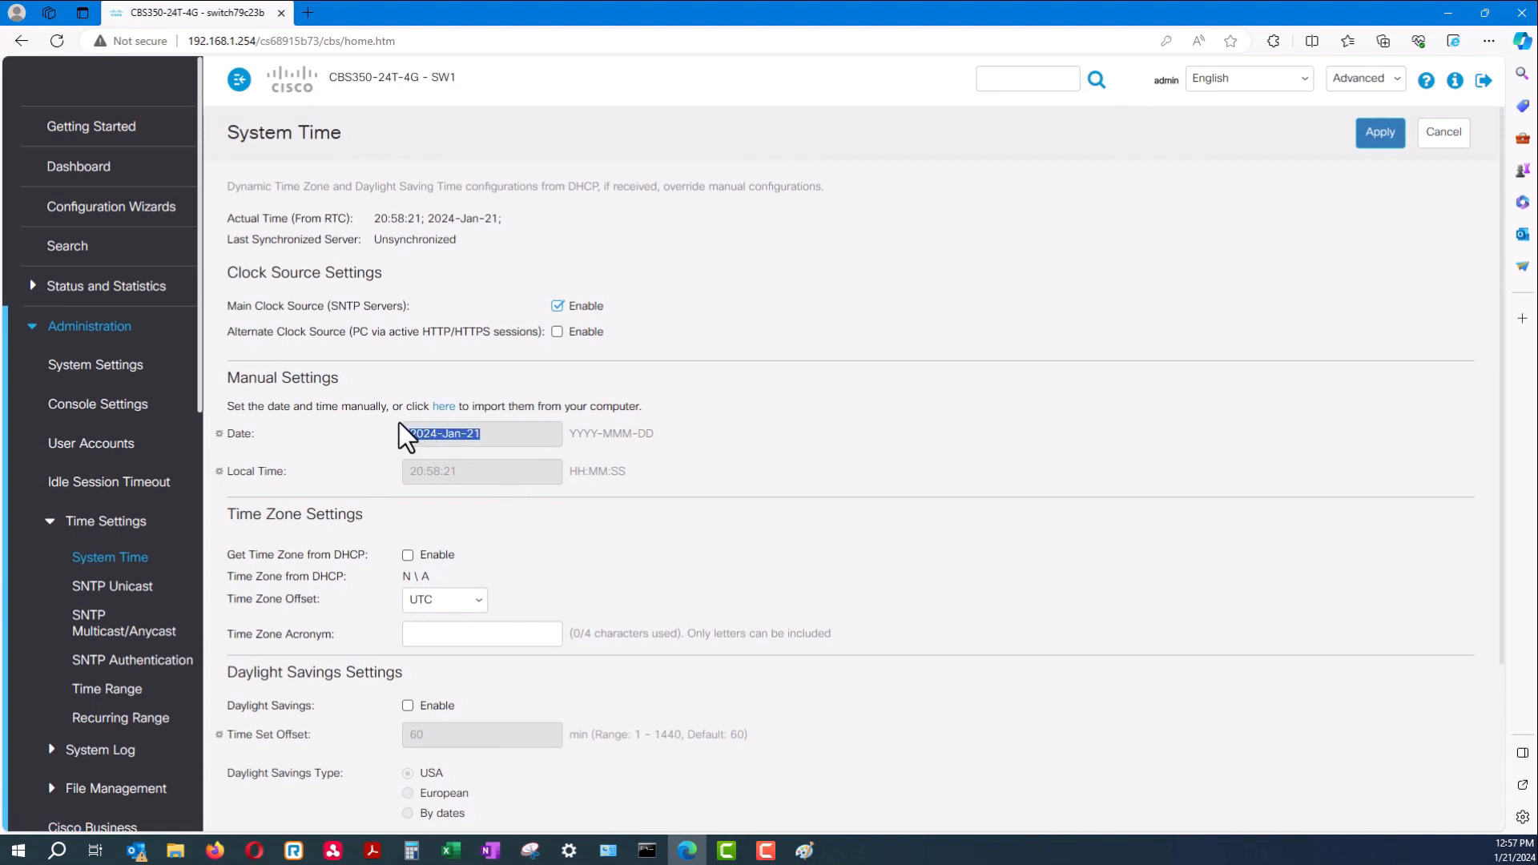
click(563, 308)
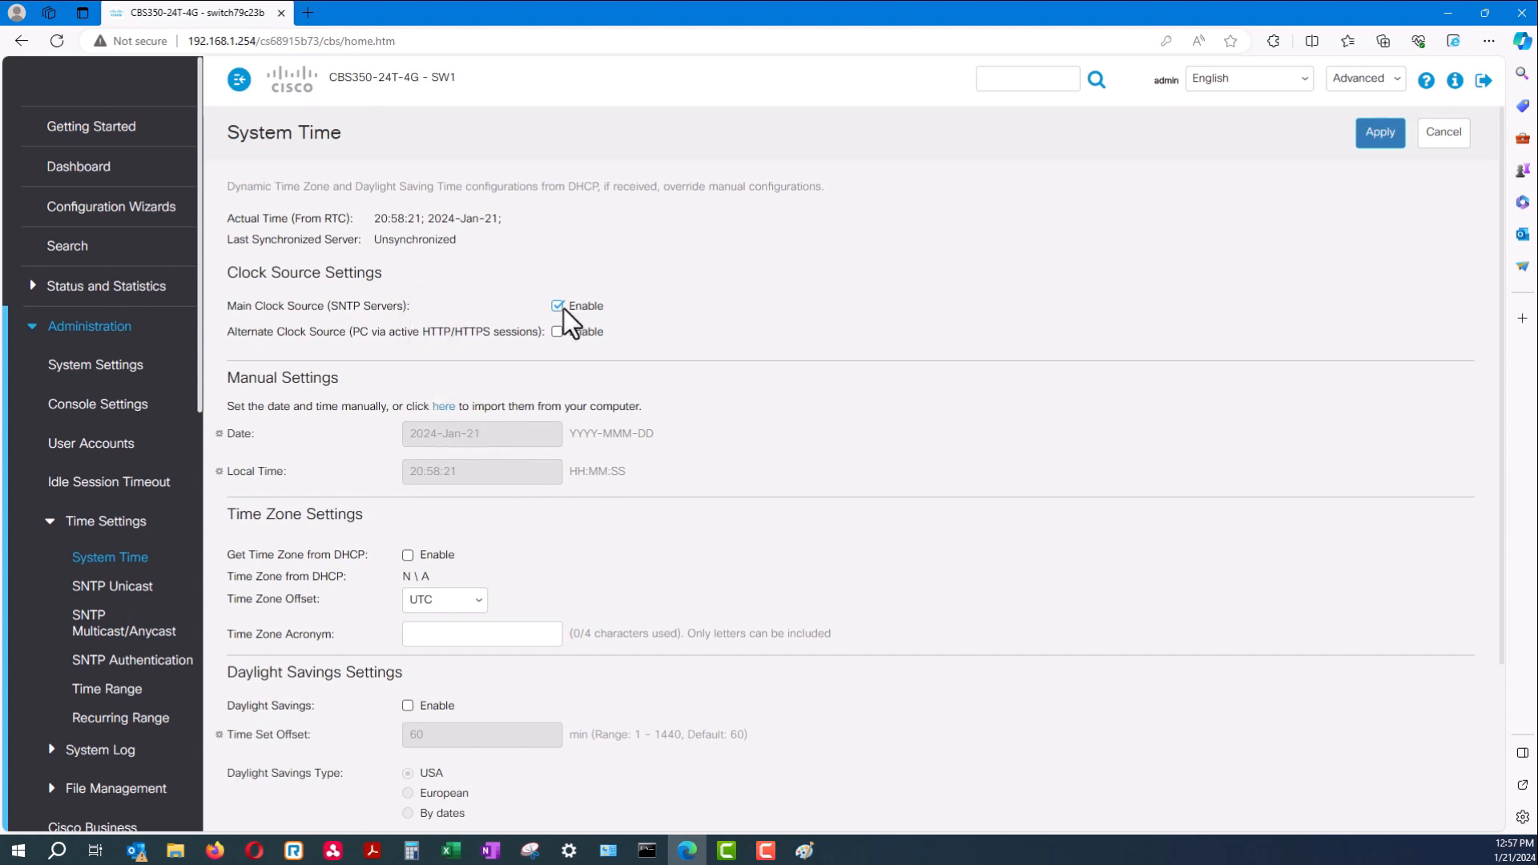
click(560, 310)
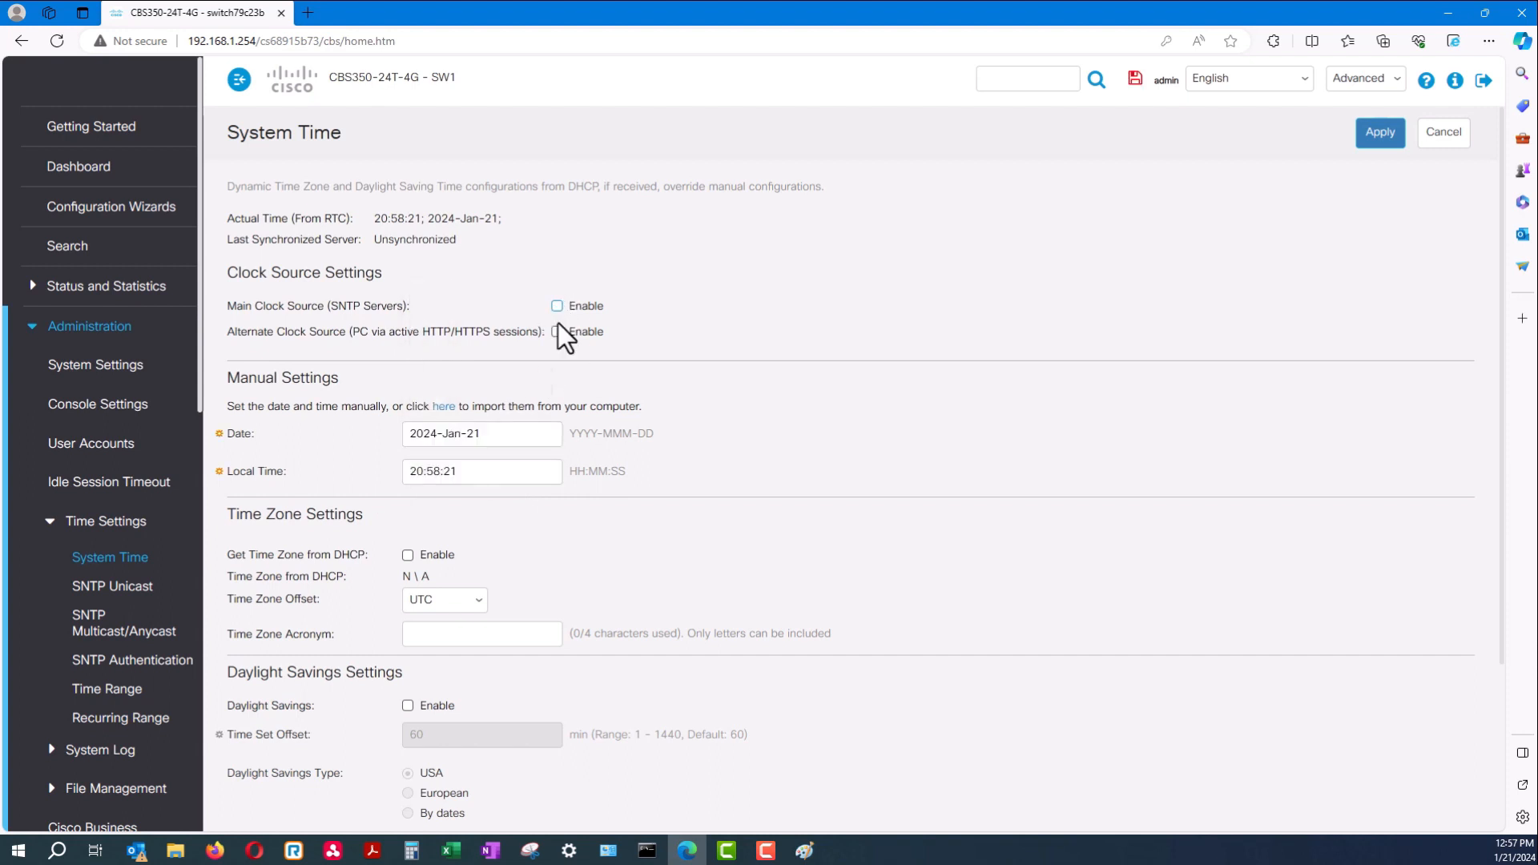
drag(469, 479, 386, 479)
click(447, 434)
drag(495, 435, 374, 443)
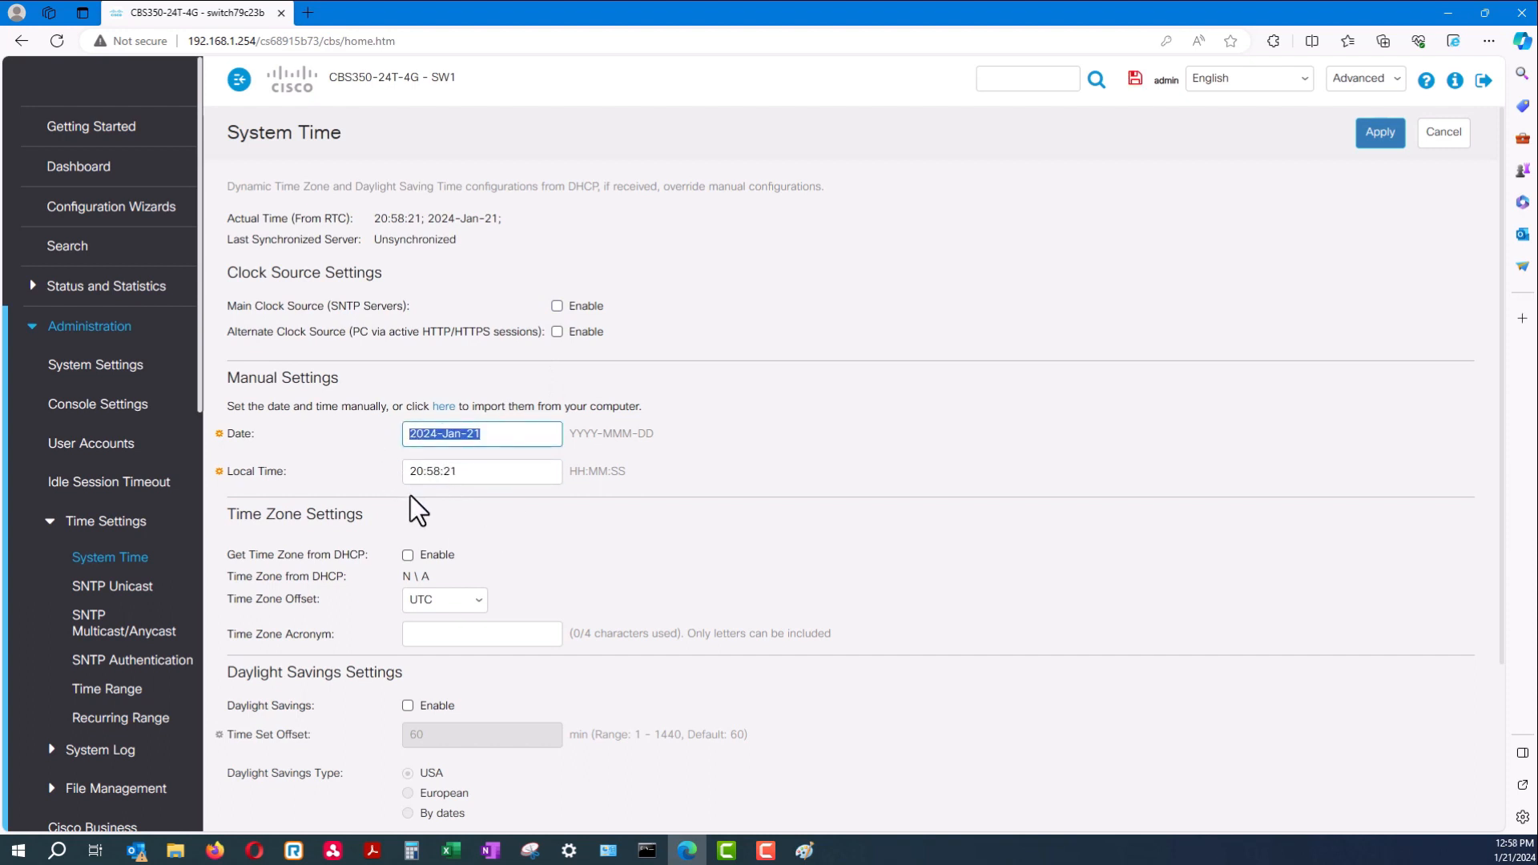
drag(453, 472, 393, 490)
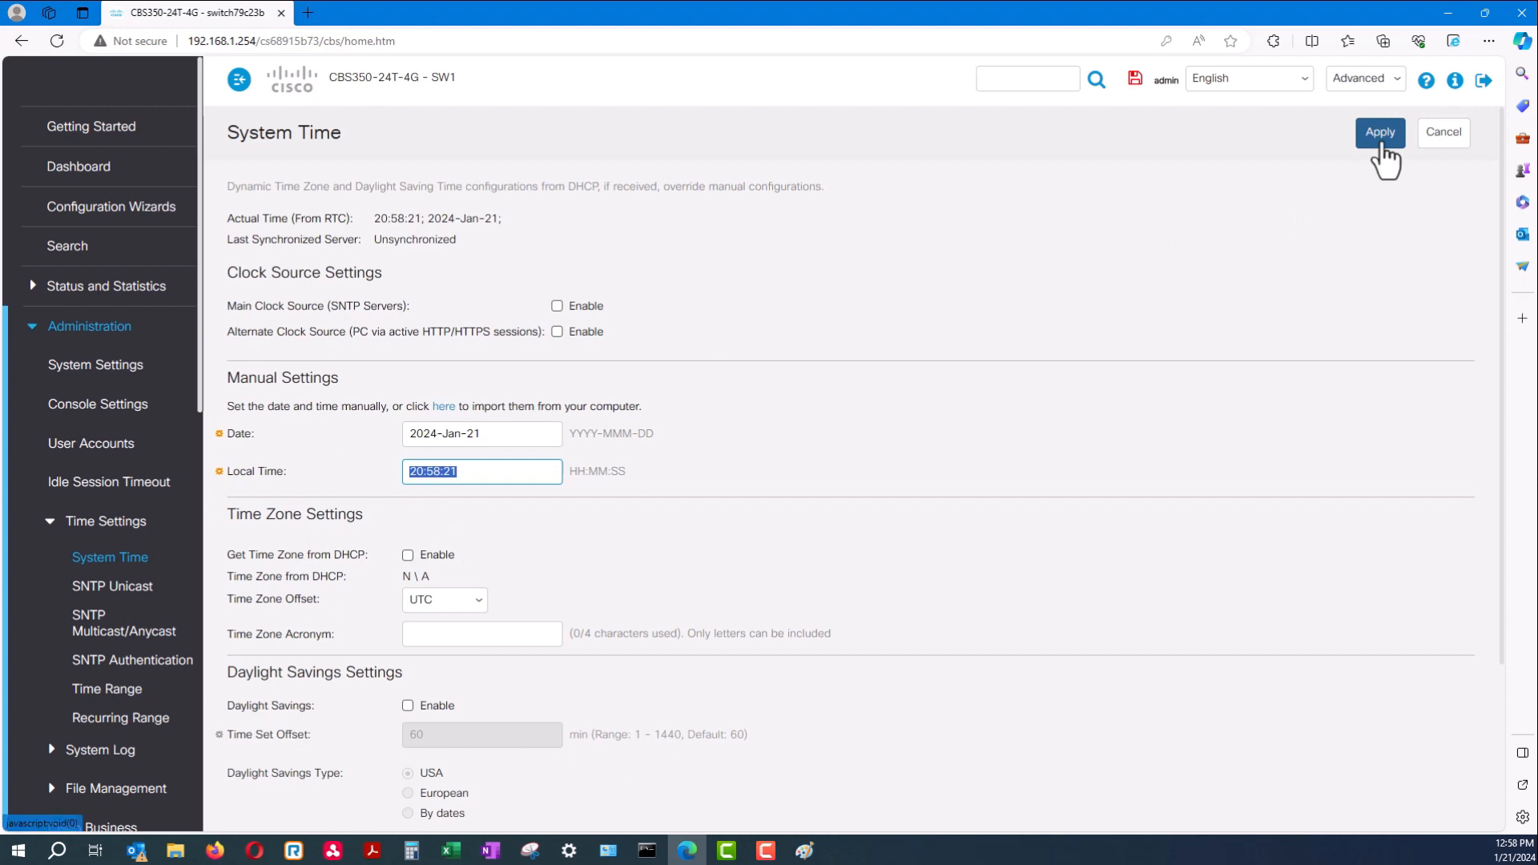
click(1379, 143)
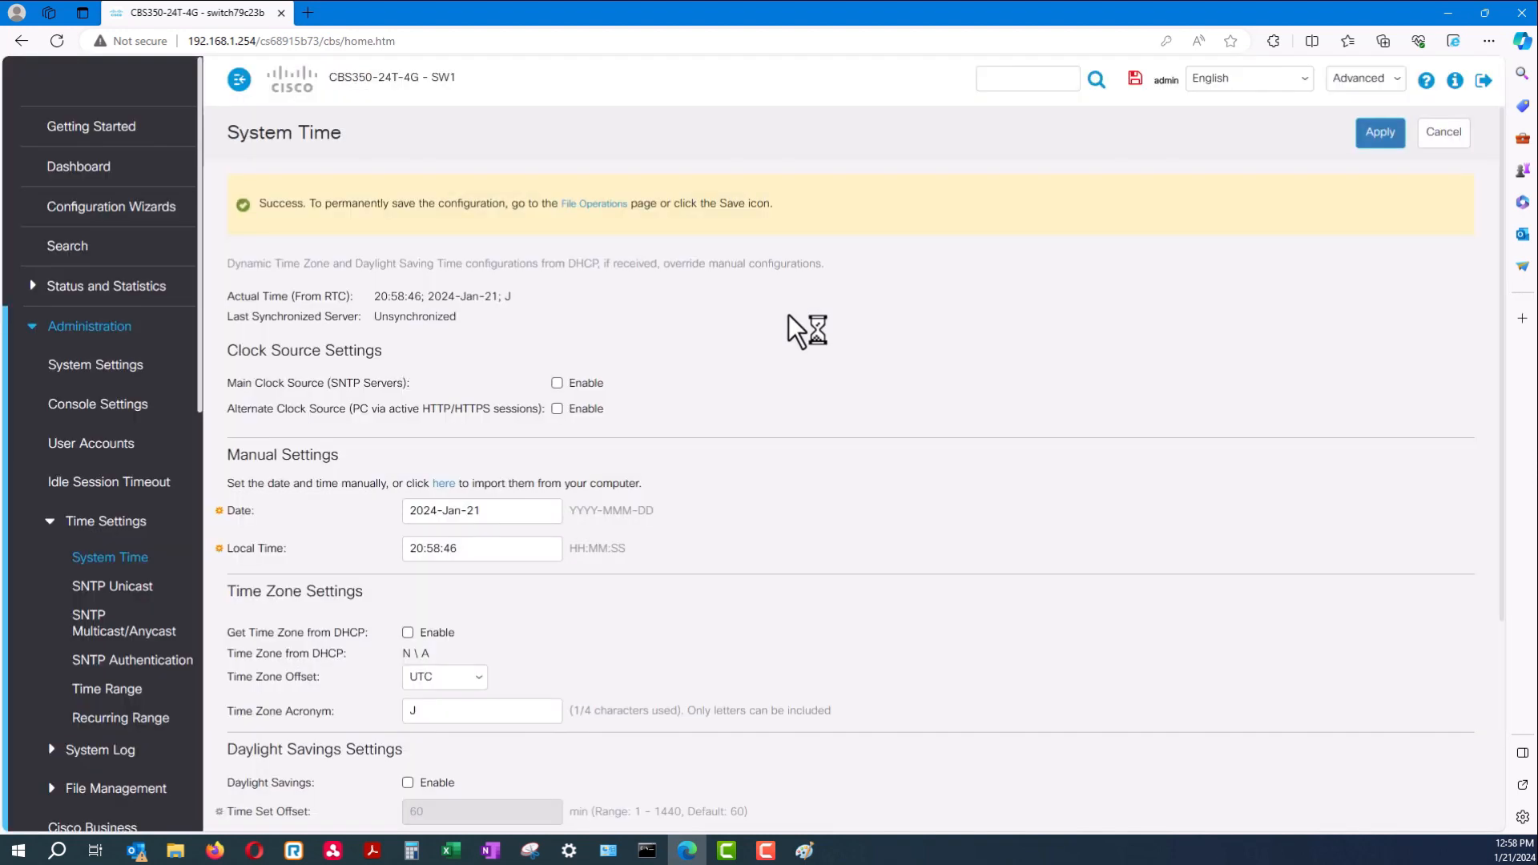
click(51, 522)
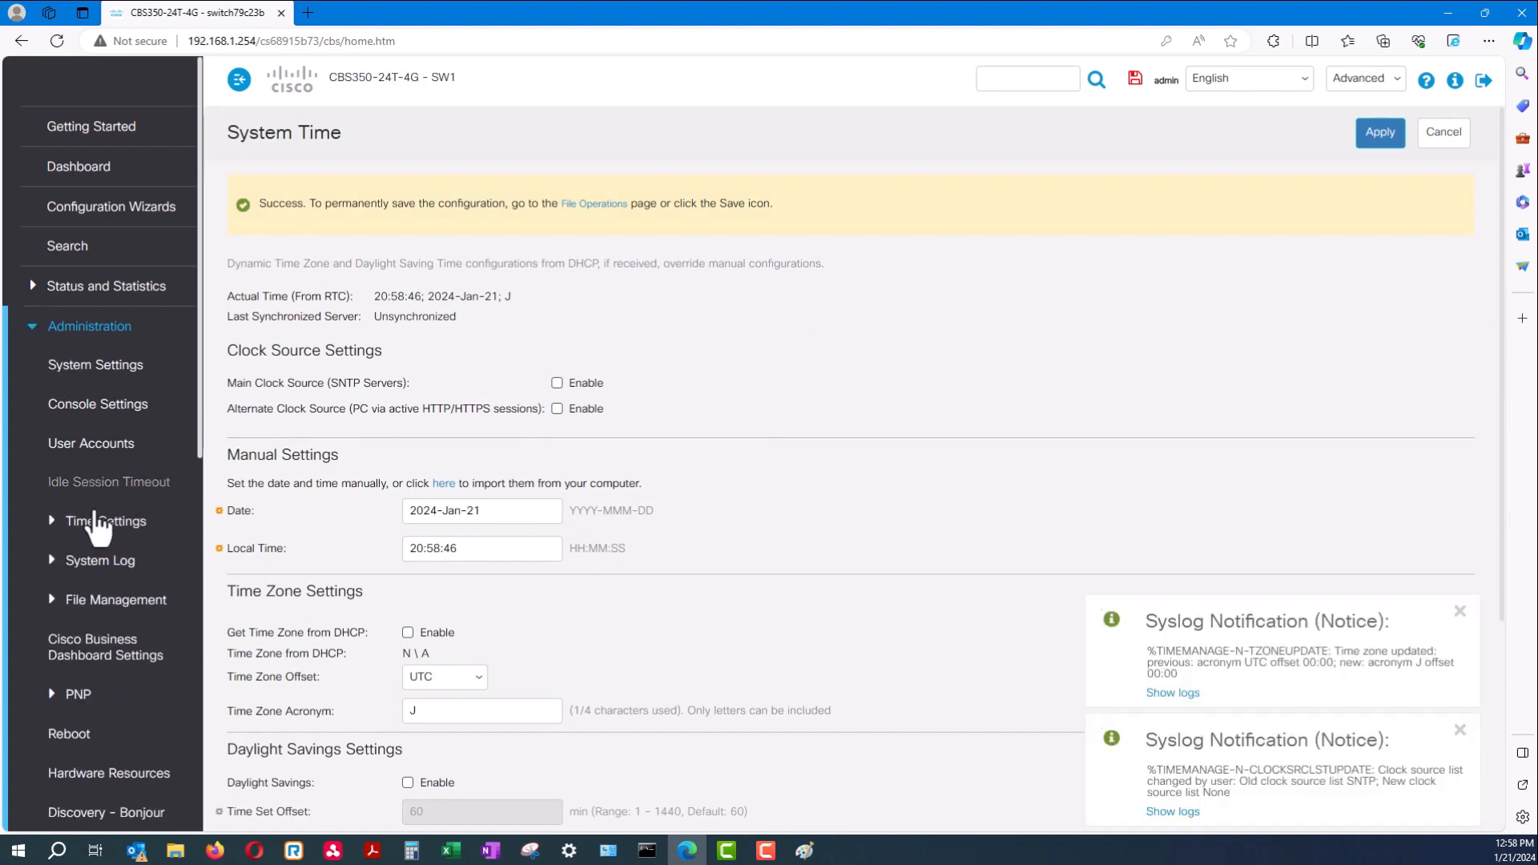
scroll(94, 529, down, 5)
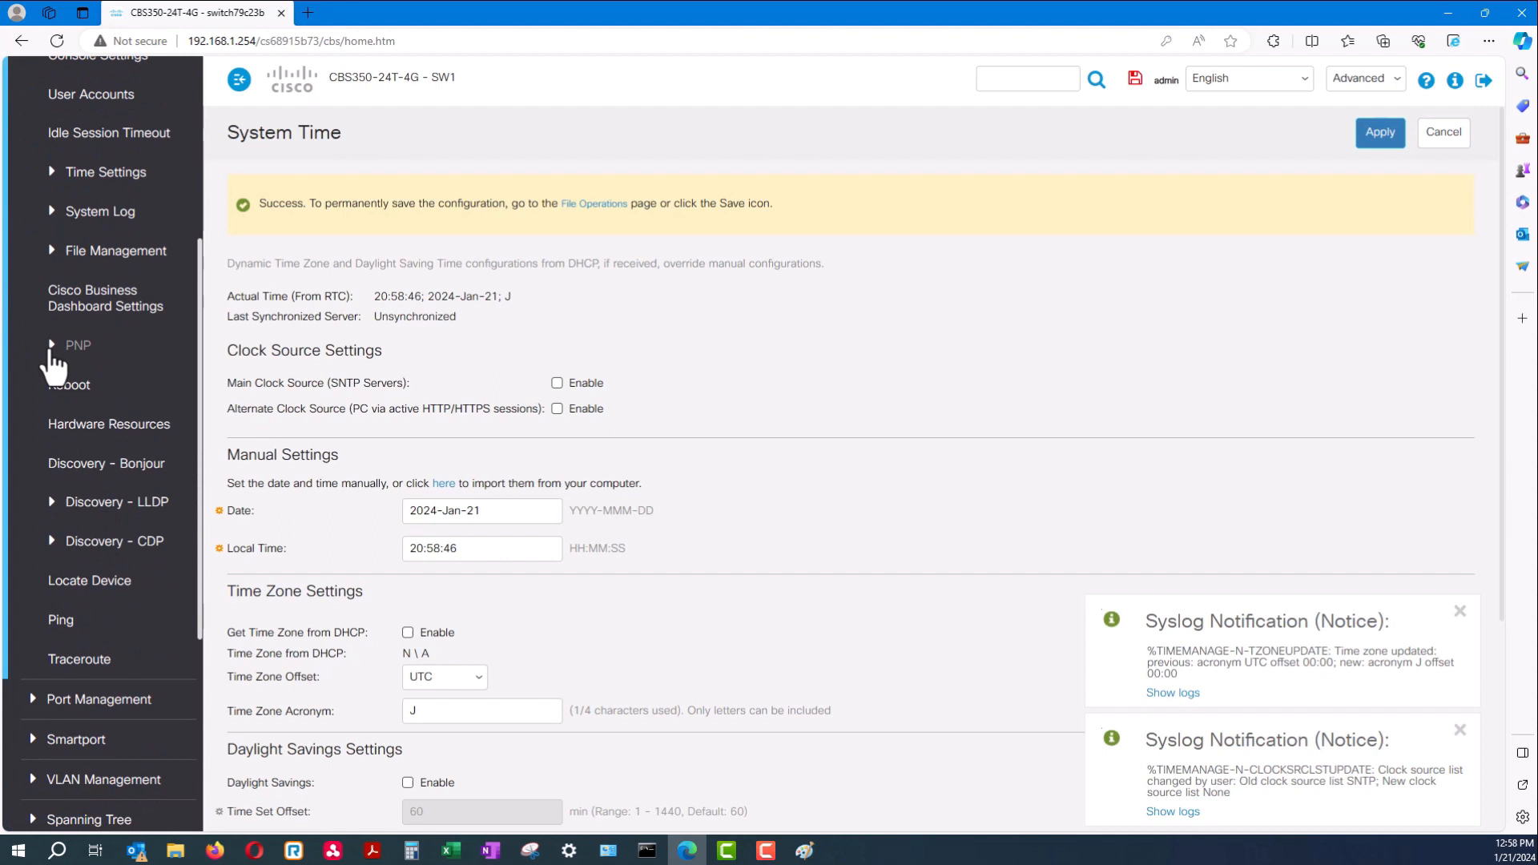
scroll(100, 476, down, 3)
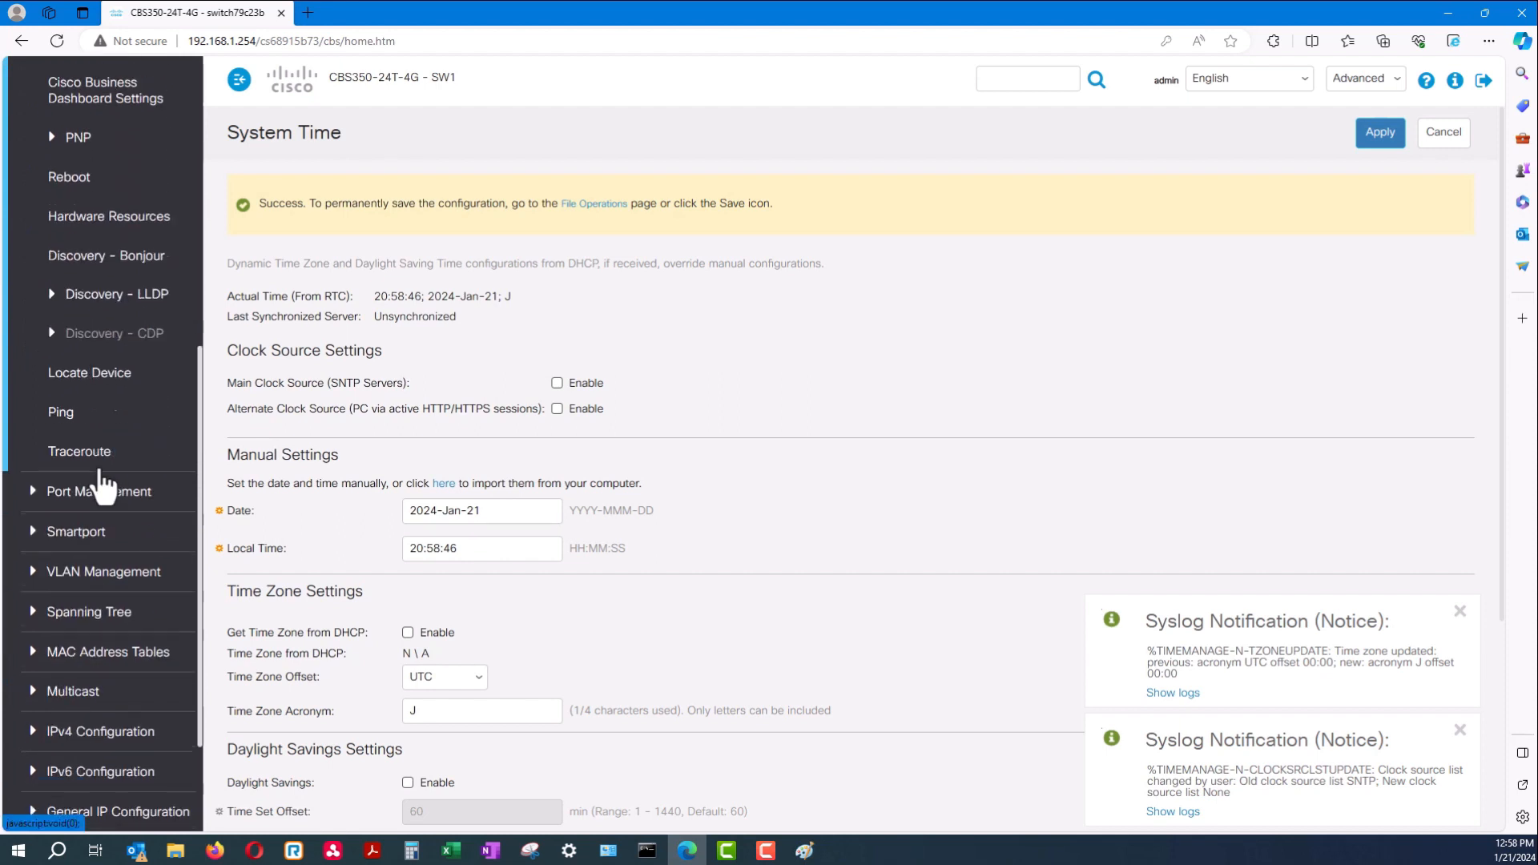
scroll(80, 448, down, 2)
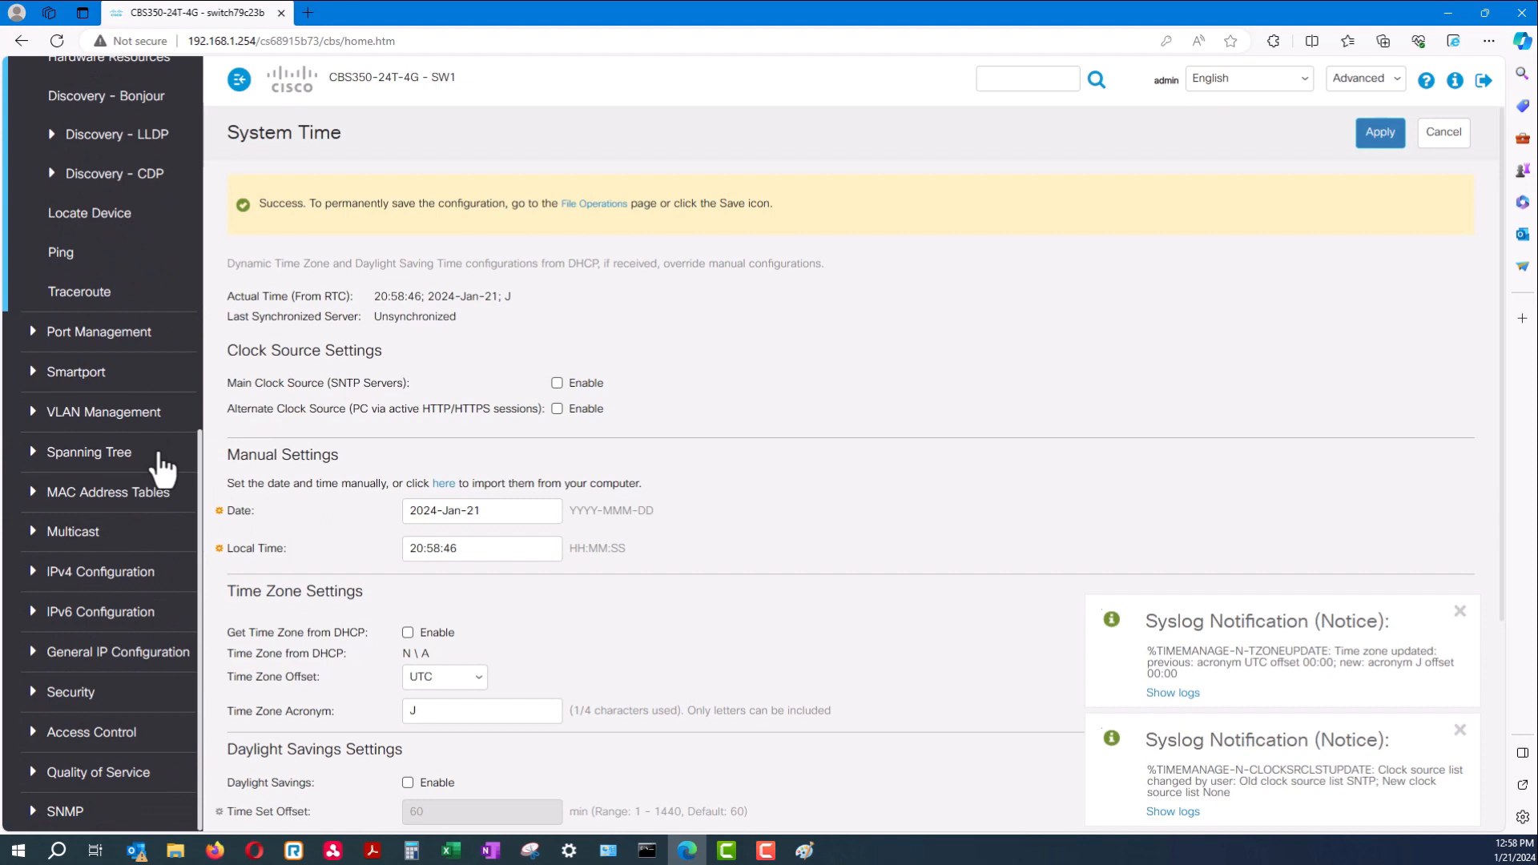
scroll(156, 471, up, 9)
click(38, 332)
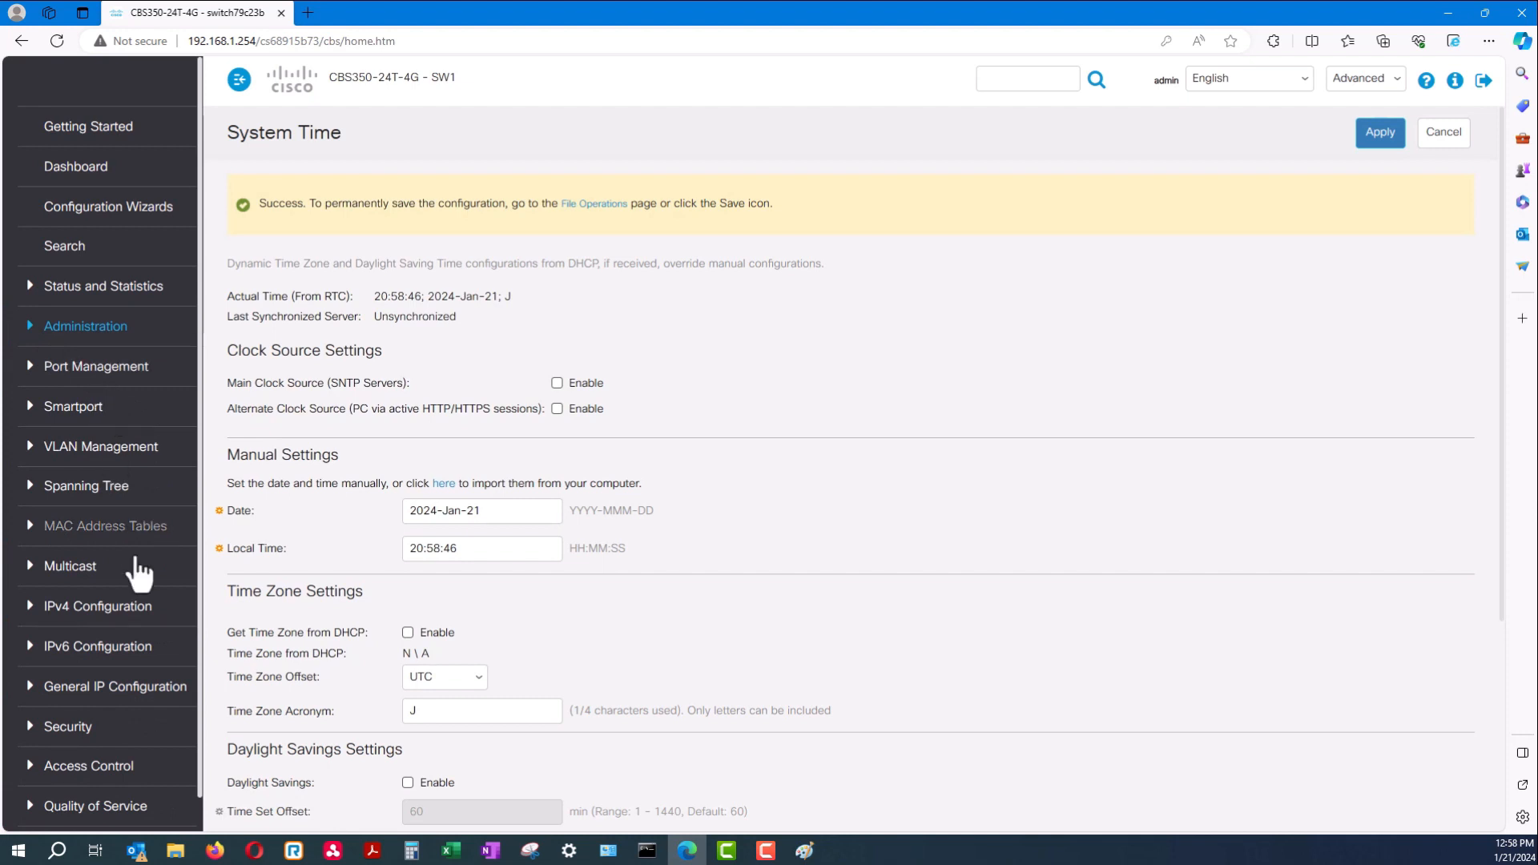
scroll(119, 425, down, 1)
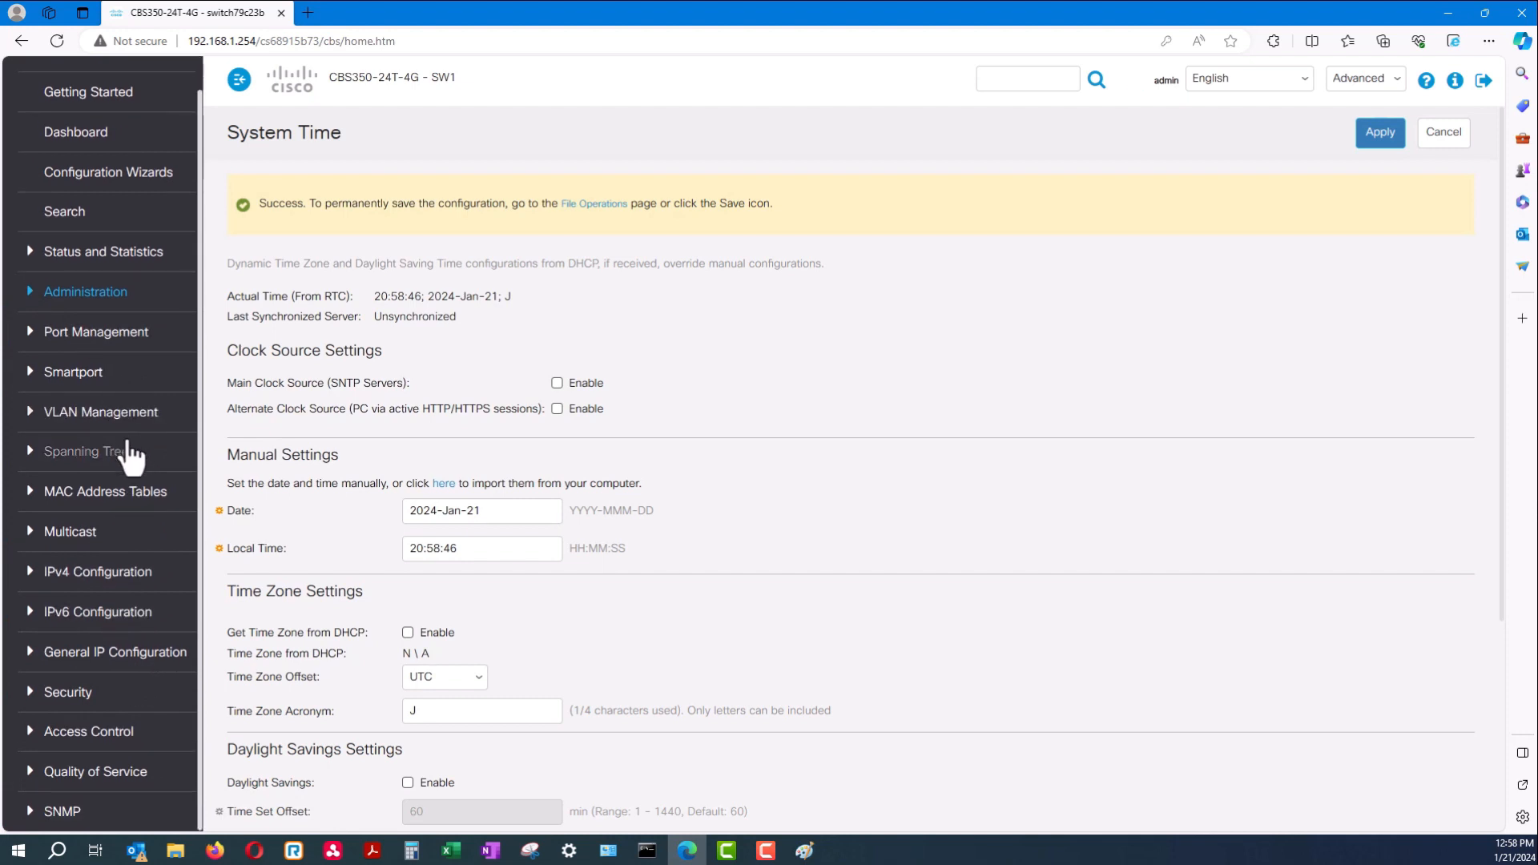
drag(509, 409, 231, 410)
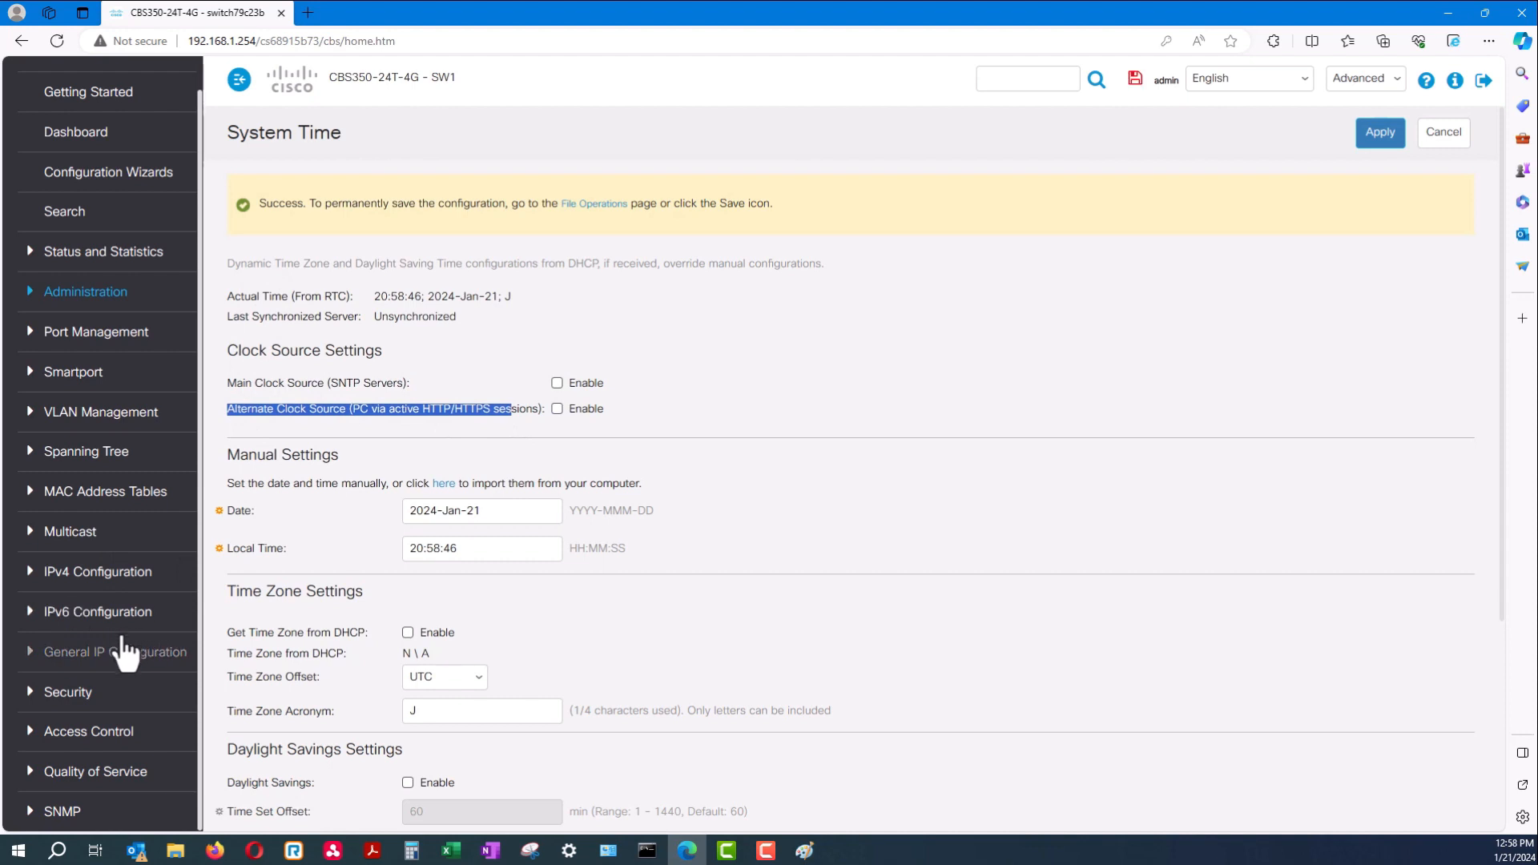
click(364, 406)
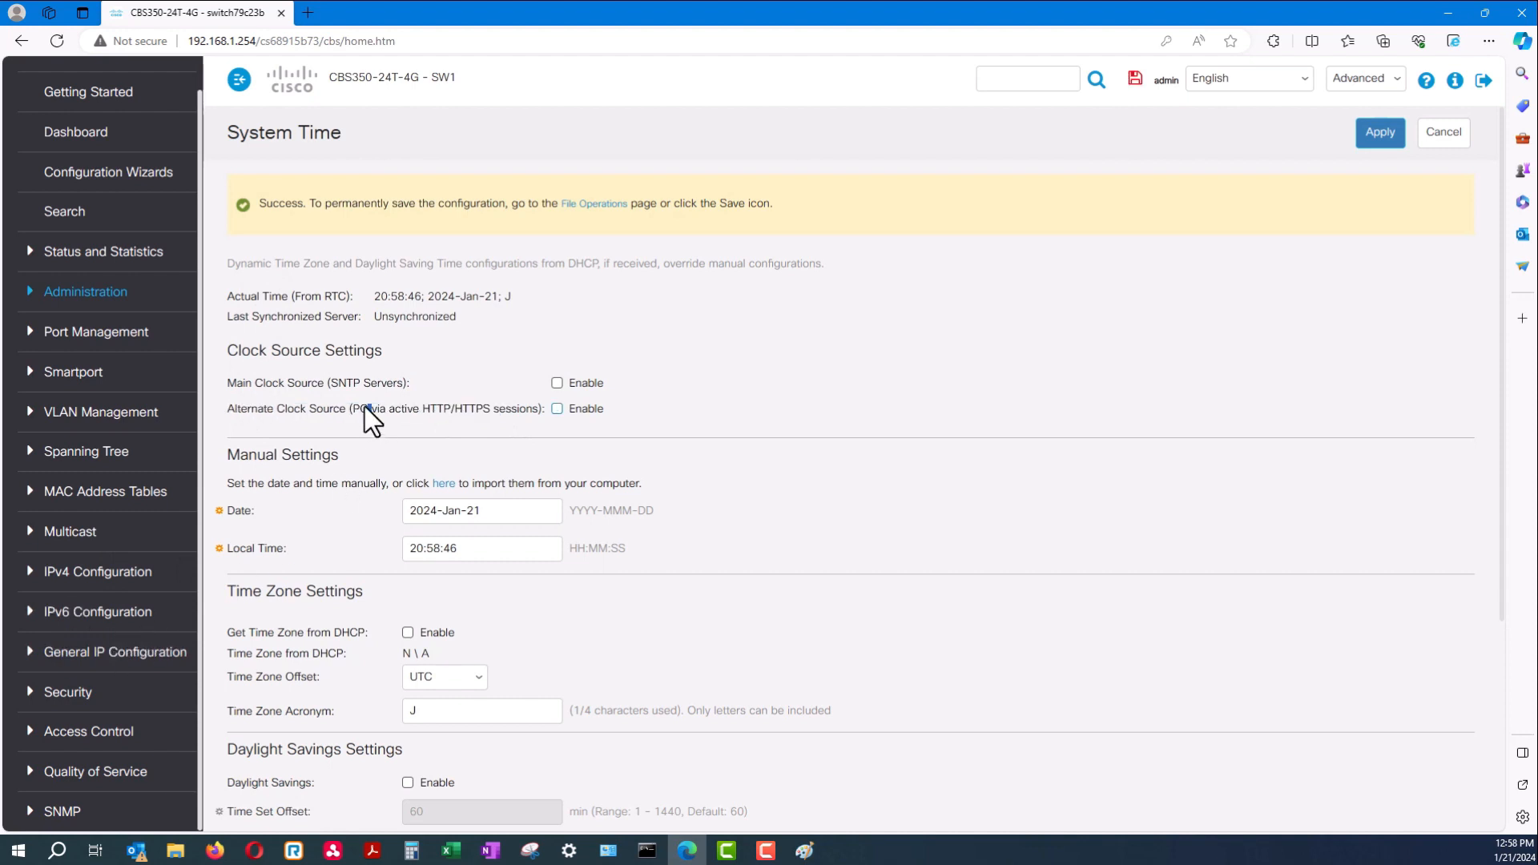
drag(535, 412, 229, 399)
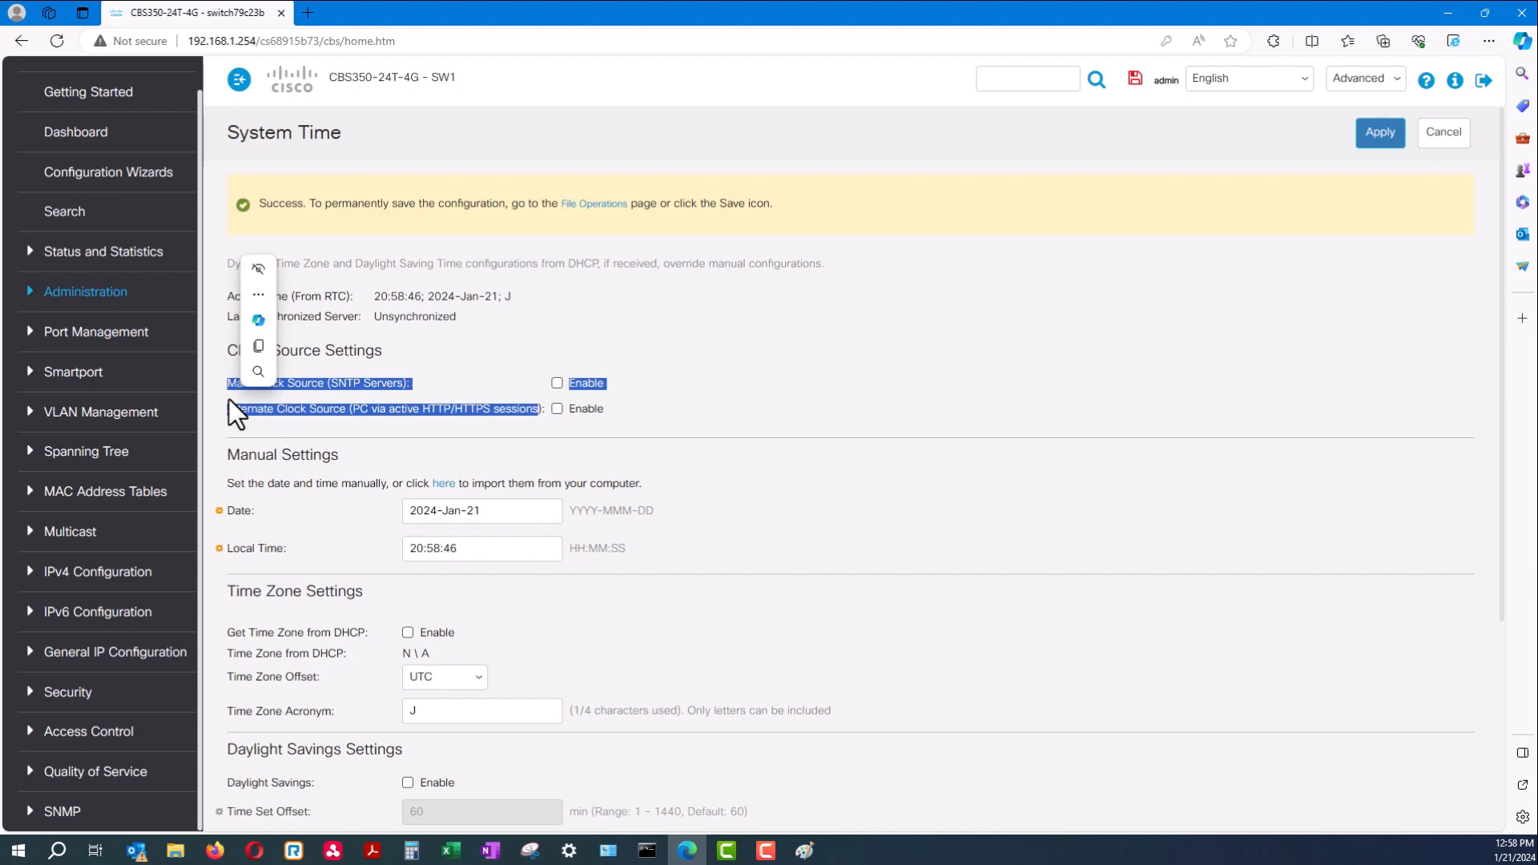
click(435, 317)
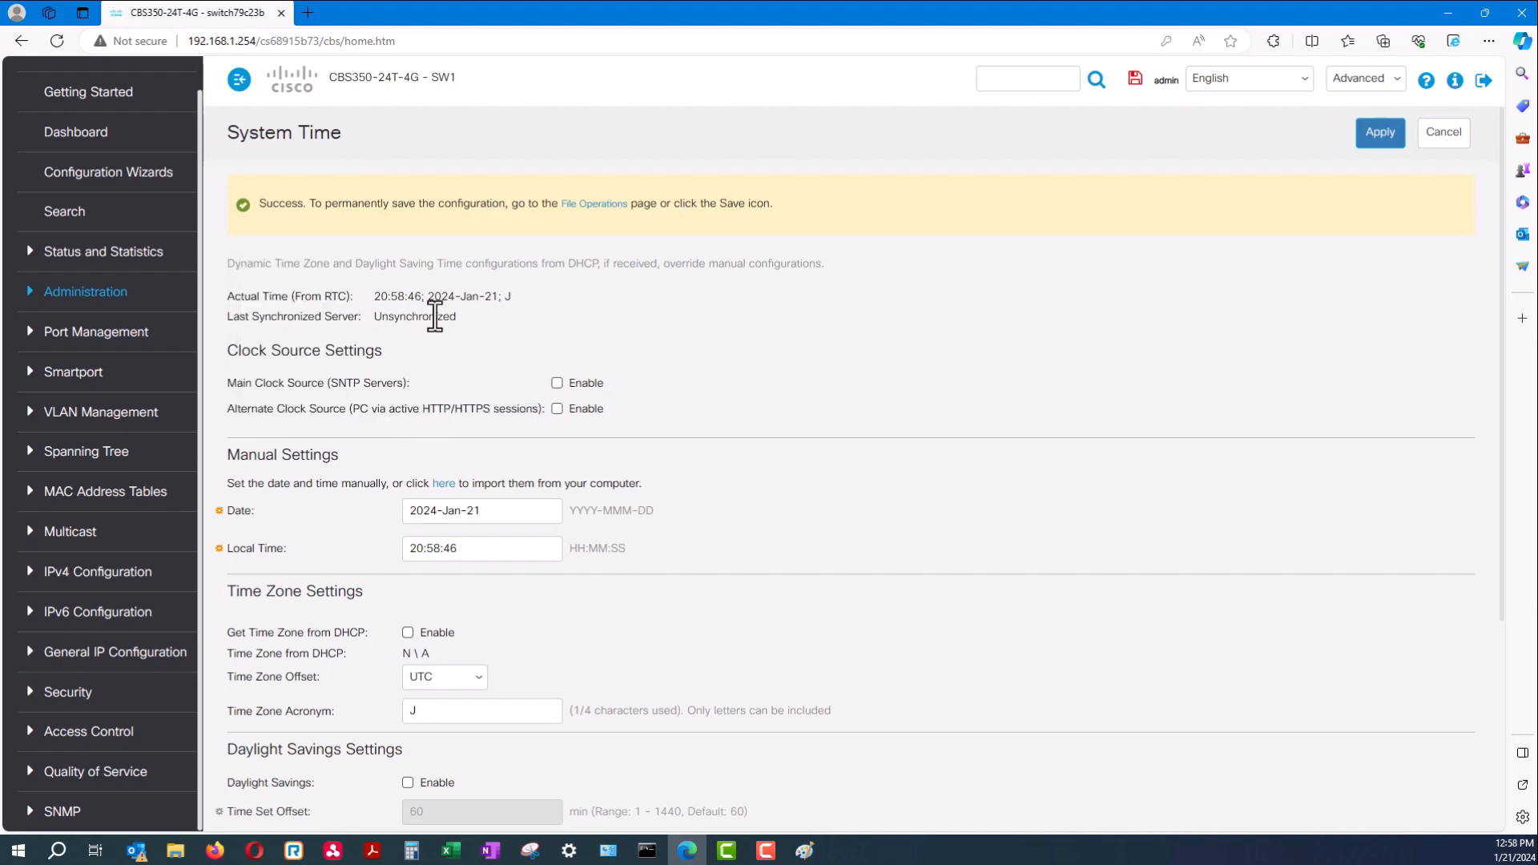
drag(458, 318, 370, 323)
drag(247, 320, 232, 313)
scroll(96, 325, up, 1)
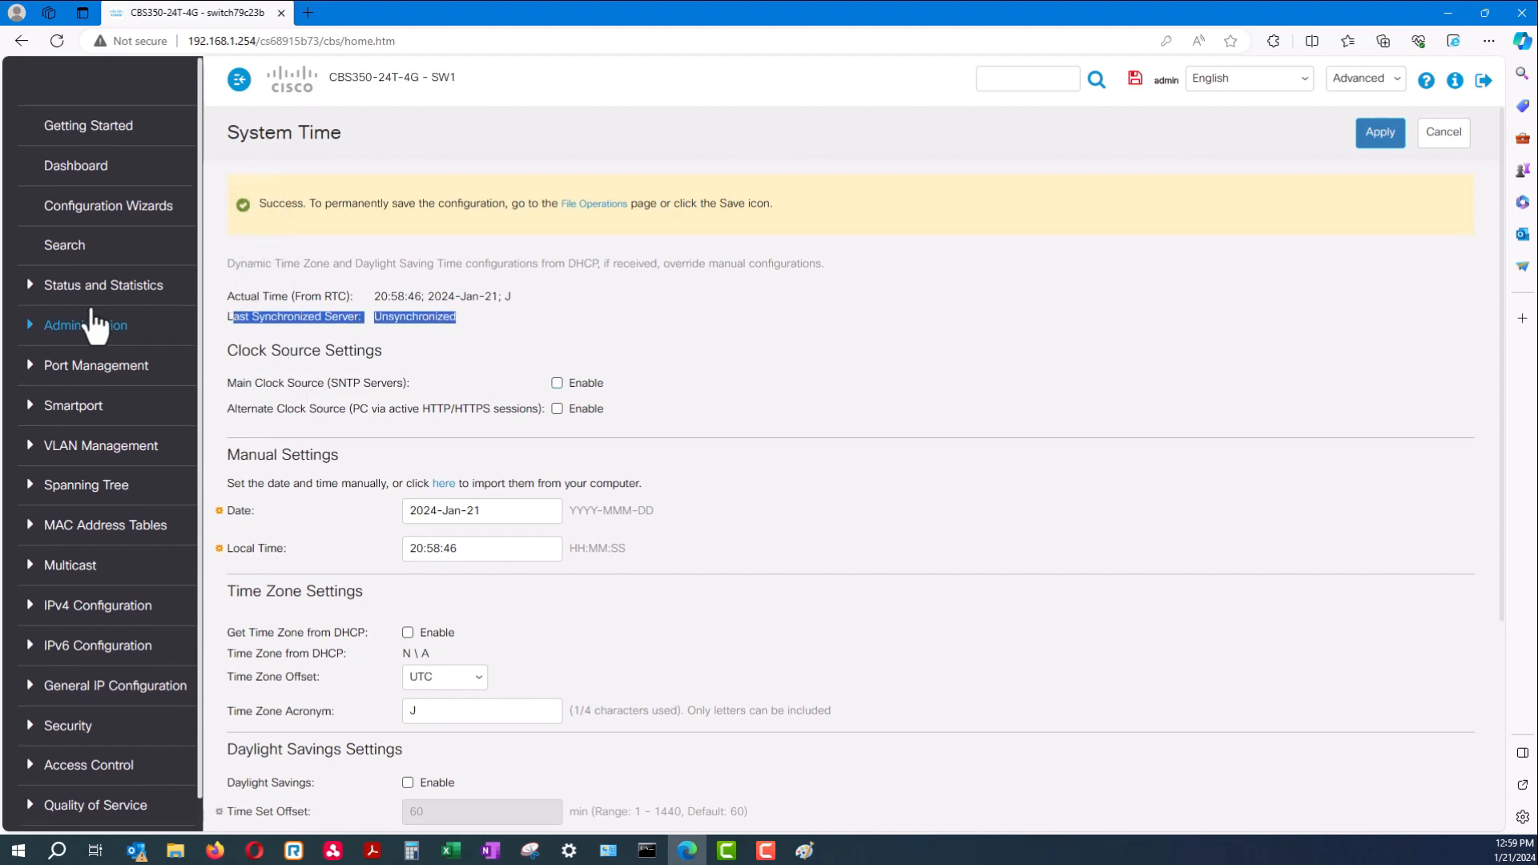